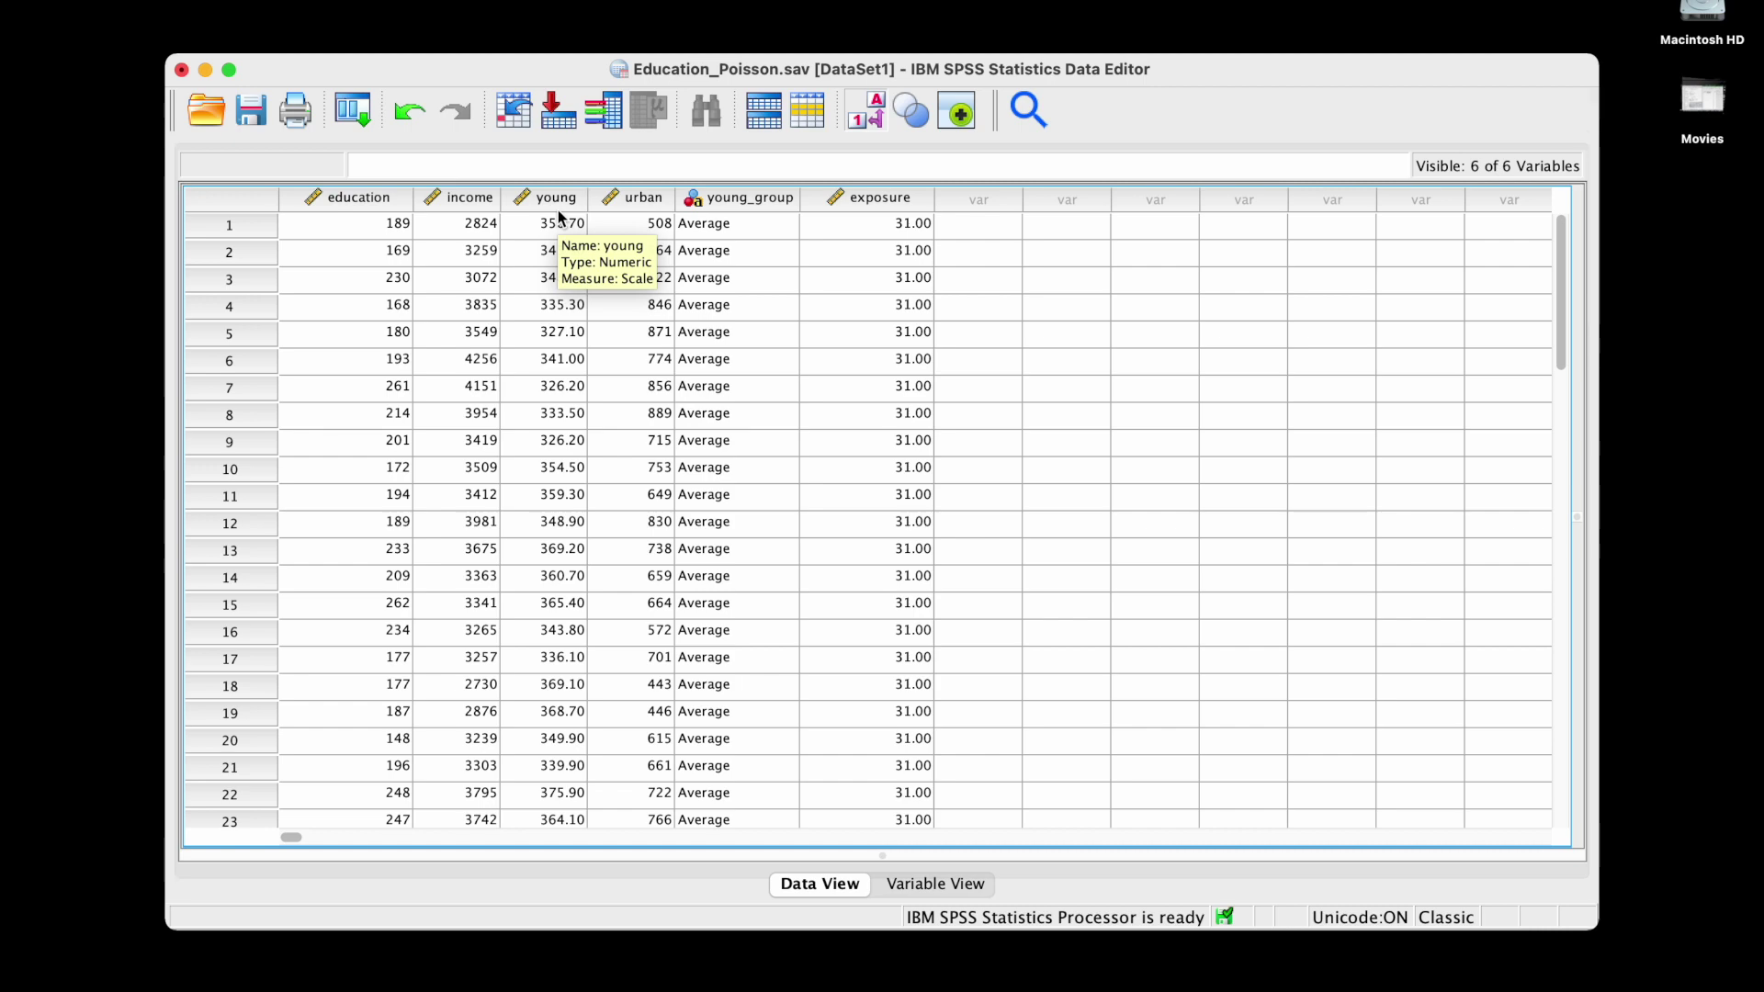
Move the Data Editor window and launch Generalized Linear Models from the Analyze menu.
{"action": "left_click_drag", "start_coordinate": [493, 64], "coordinate": [444, 5]}
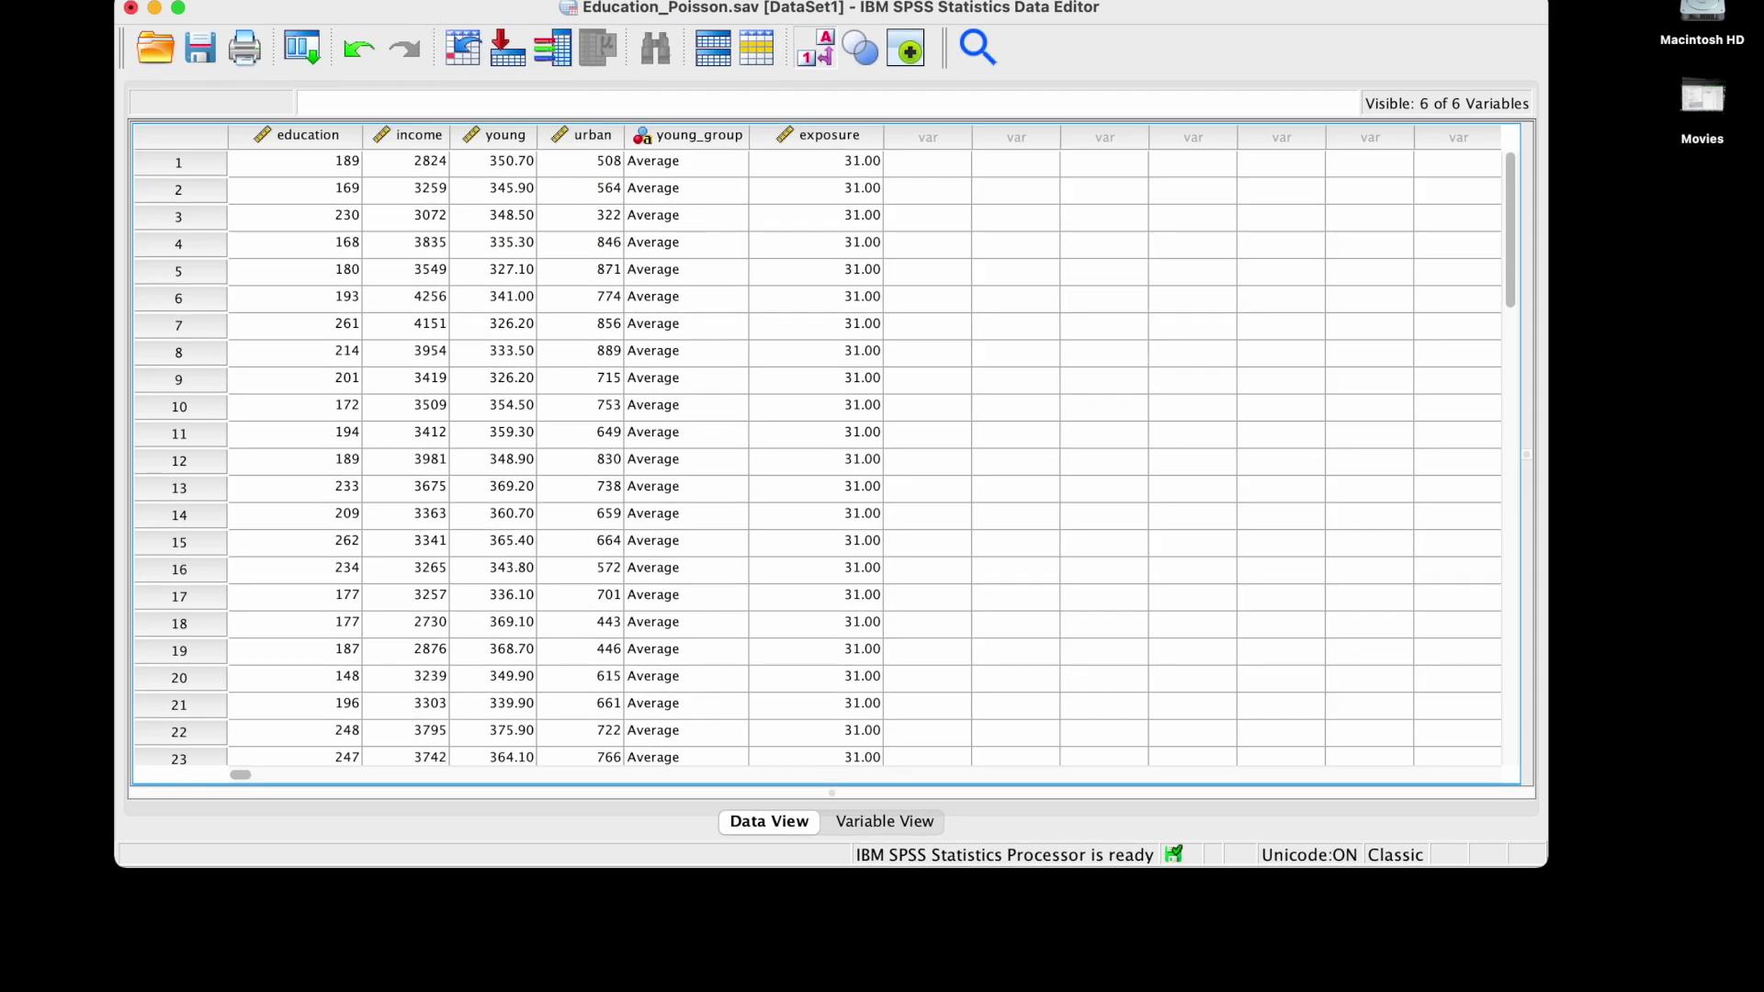
{"action": "left_click", "coordinate": [551, 0]}
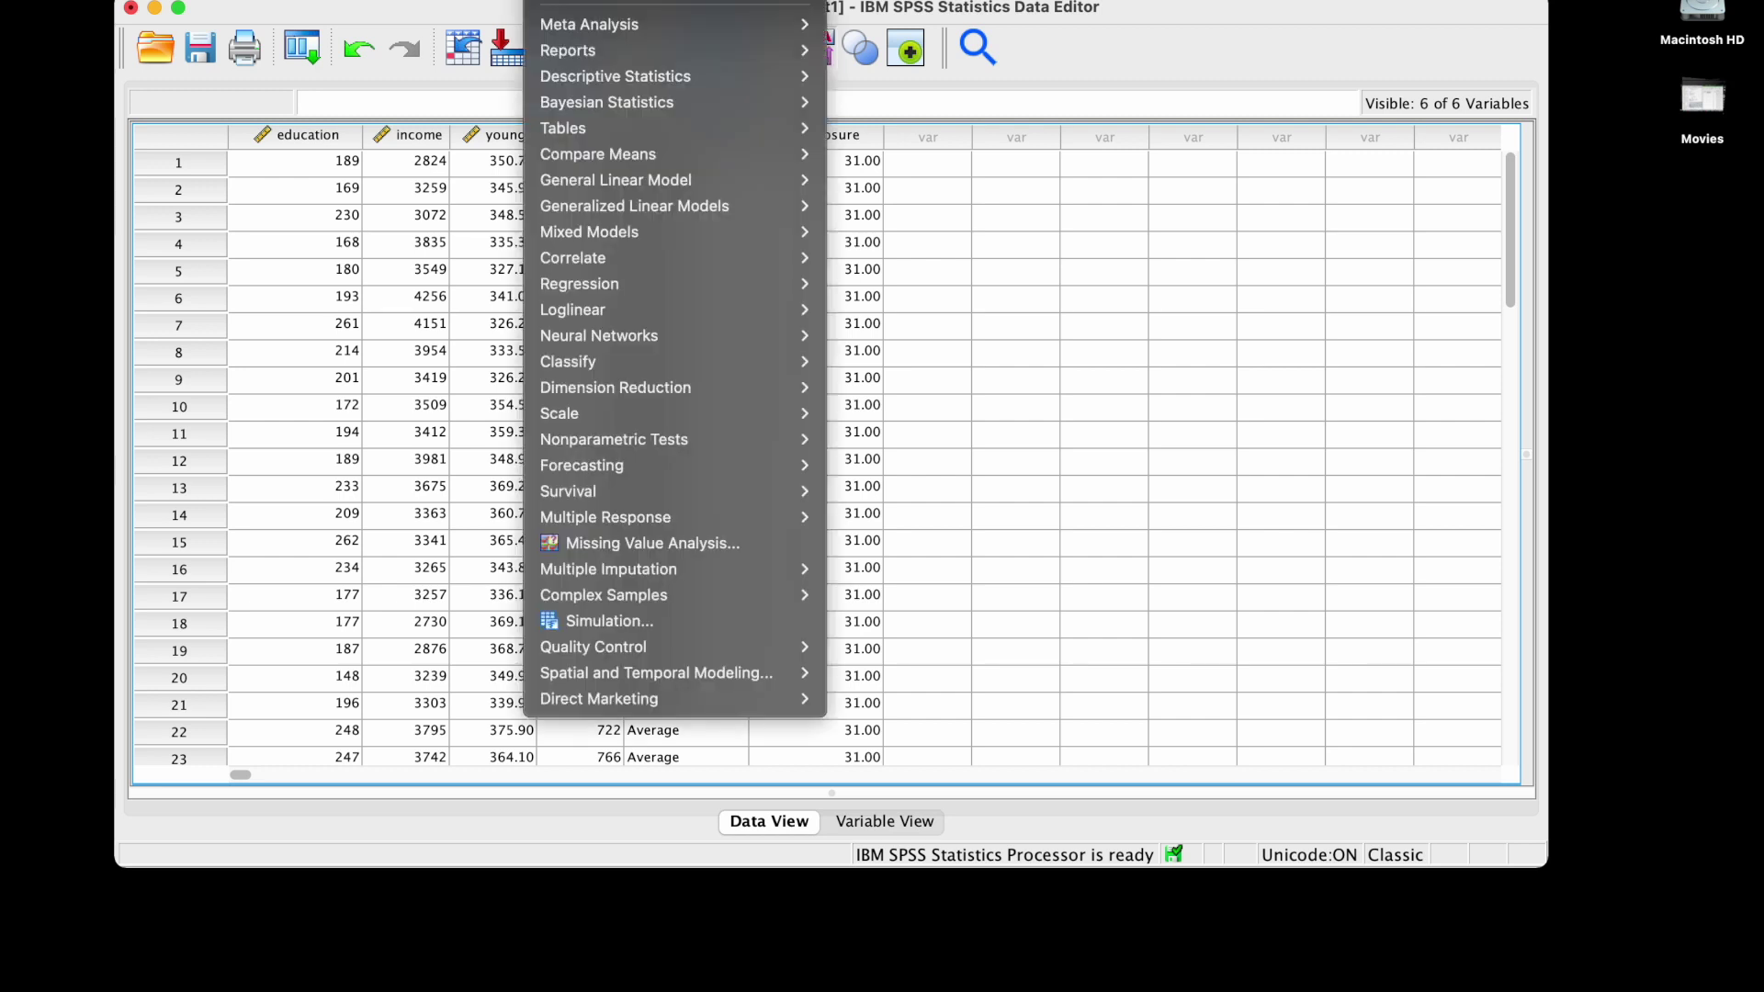
{"action": "mouse_move", "coordinate": [631, 207]}
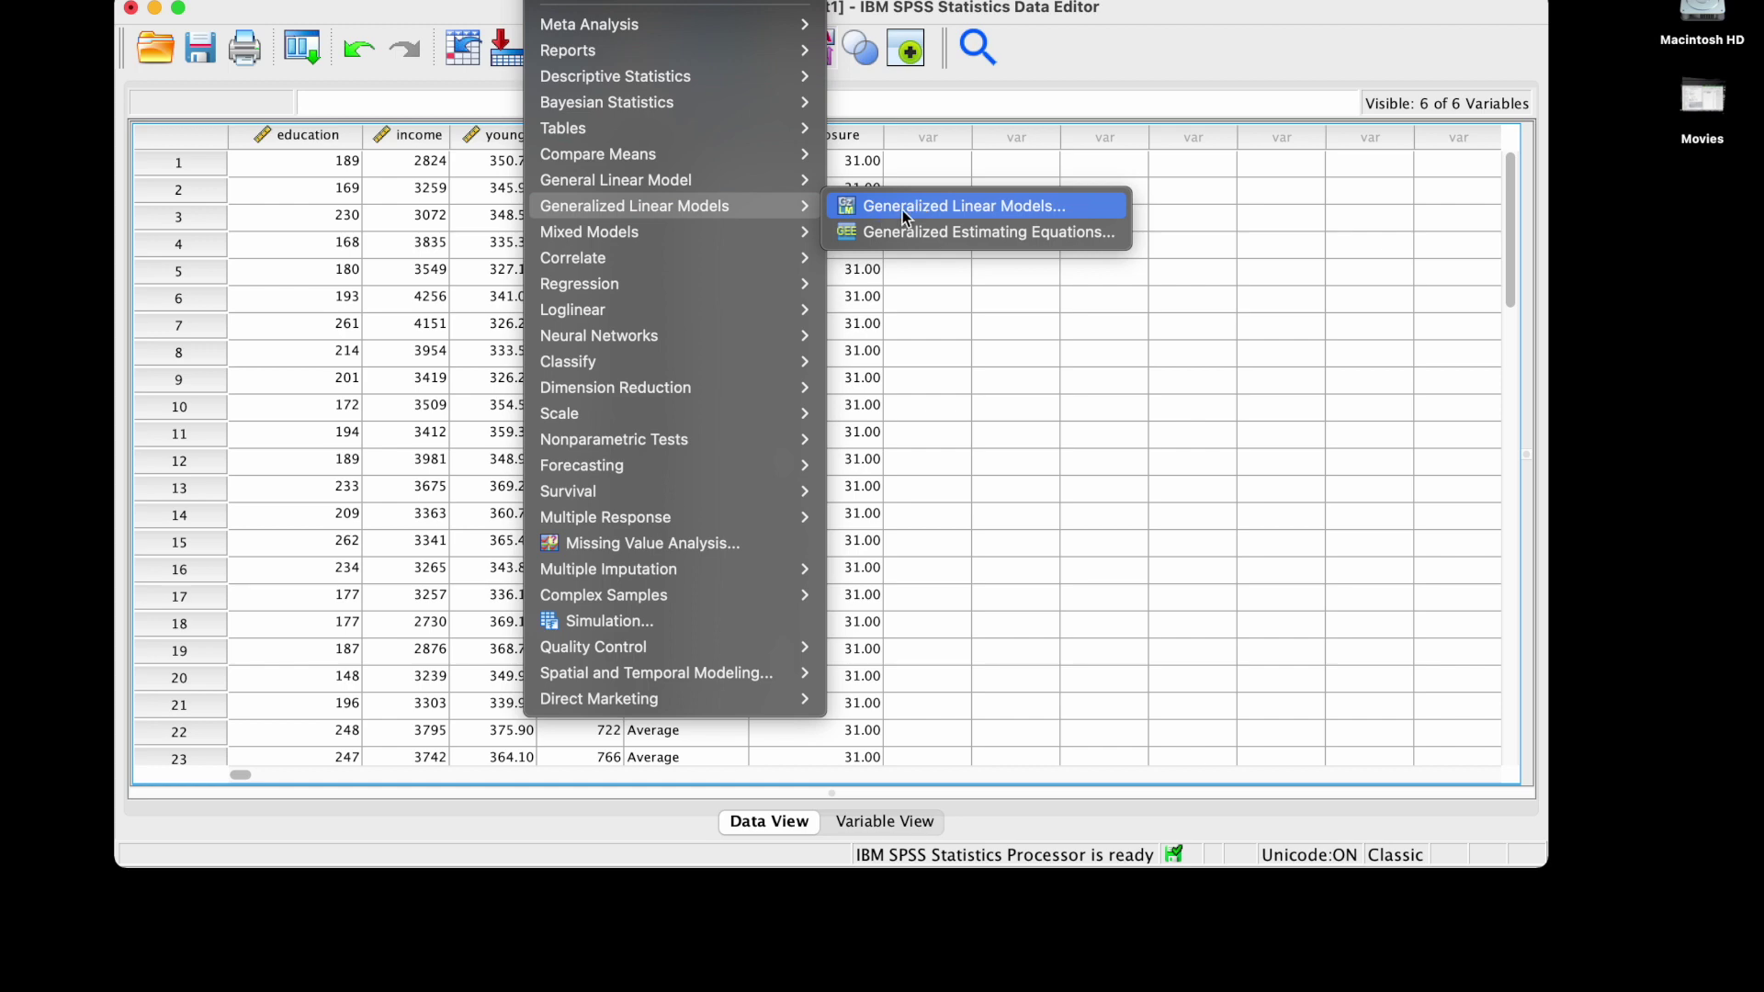
{"action": "left_click", "coordinate": [1080, 212]}
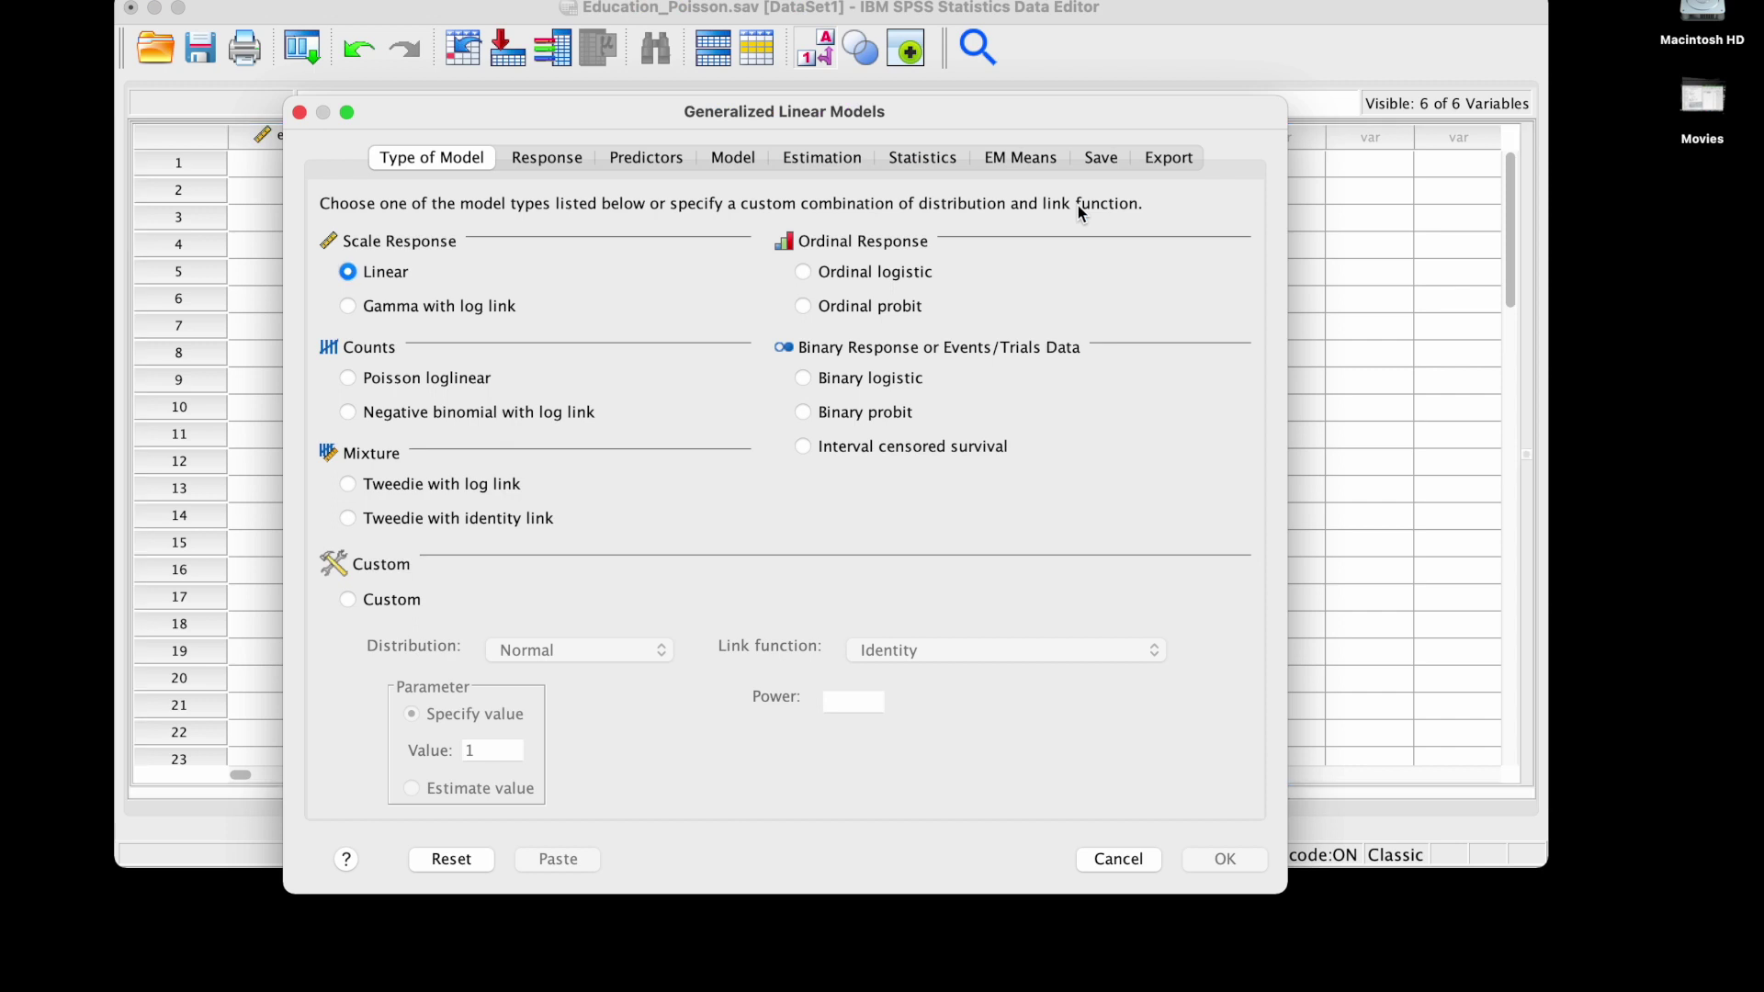
Set the model type to Poisson loglinear, after briefly trying Custom with Poisson distribution and Log link.
{"action": "left_click", "coordinate": [412, 380]}
{"action": "left_click", "coordinate": [355, 598]}
{"action": "left_click", "coordinate": [604, 650]}
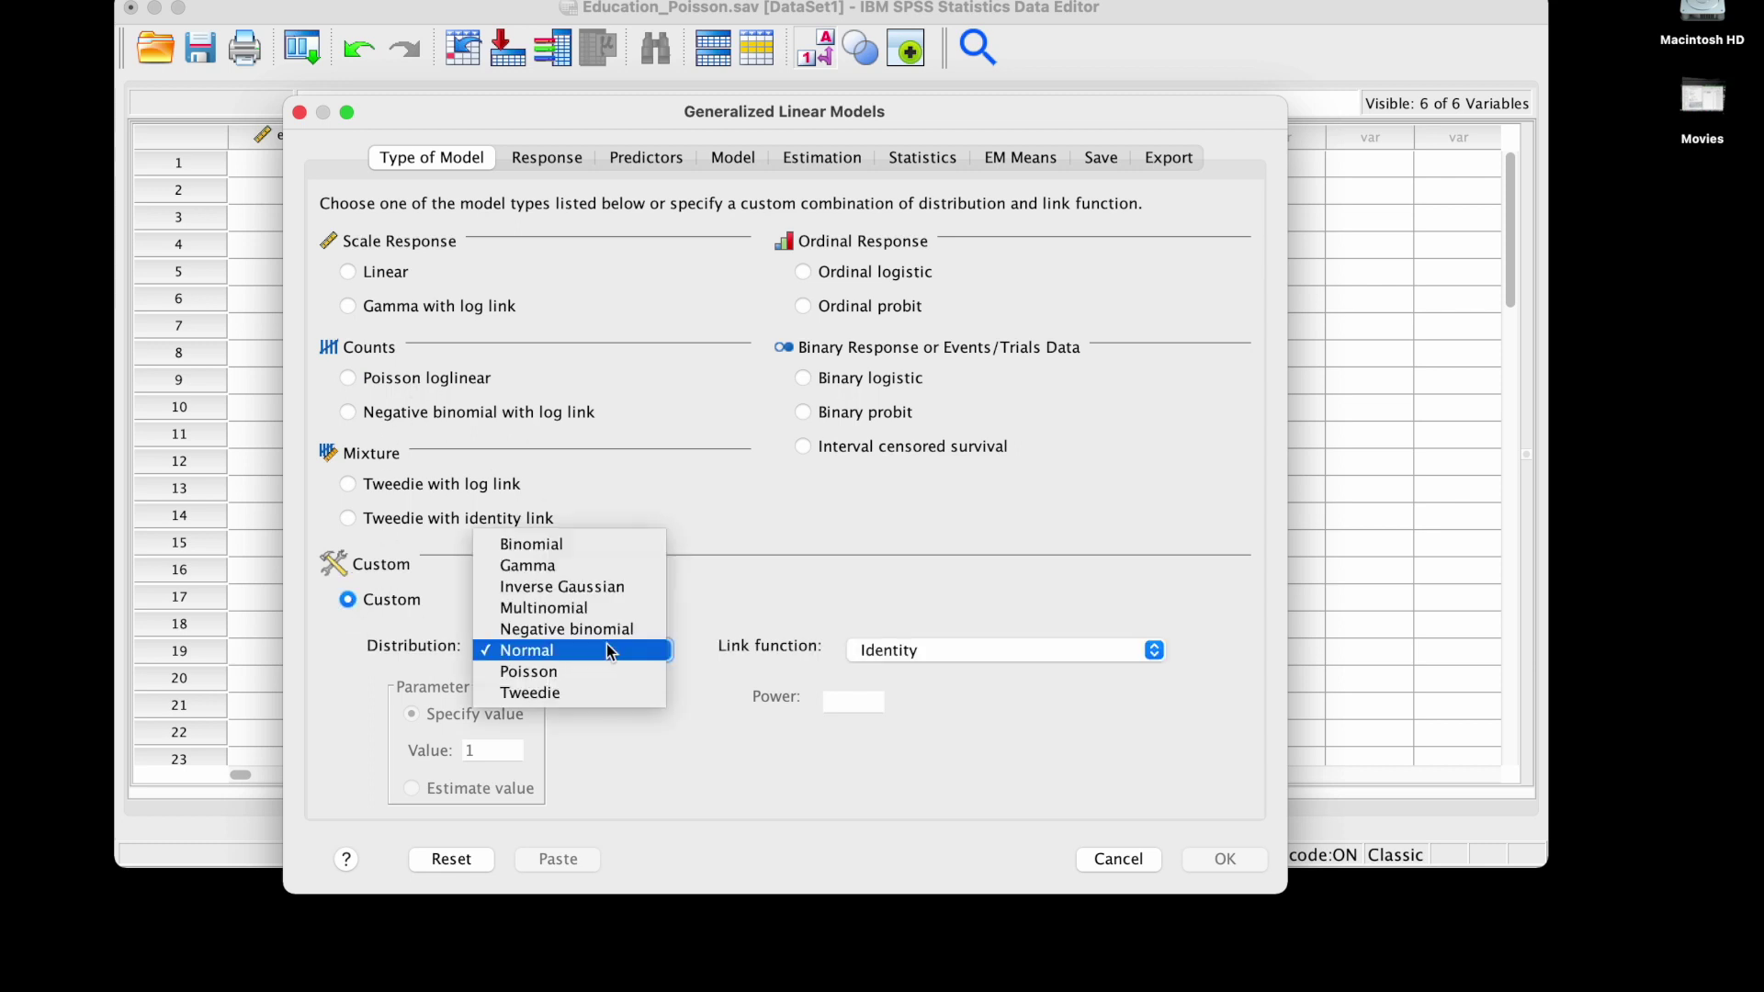
{"action": "left_click", "coordinate": [582, 671]}
{"action": "left_click", "coordinate": [897, 650]}
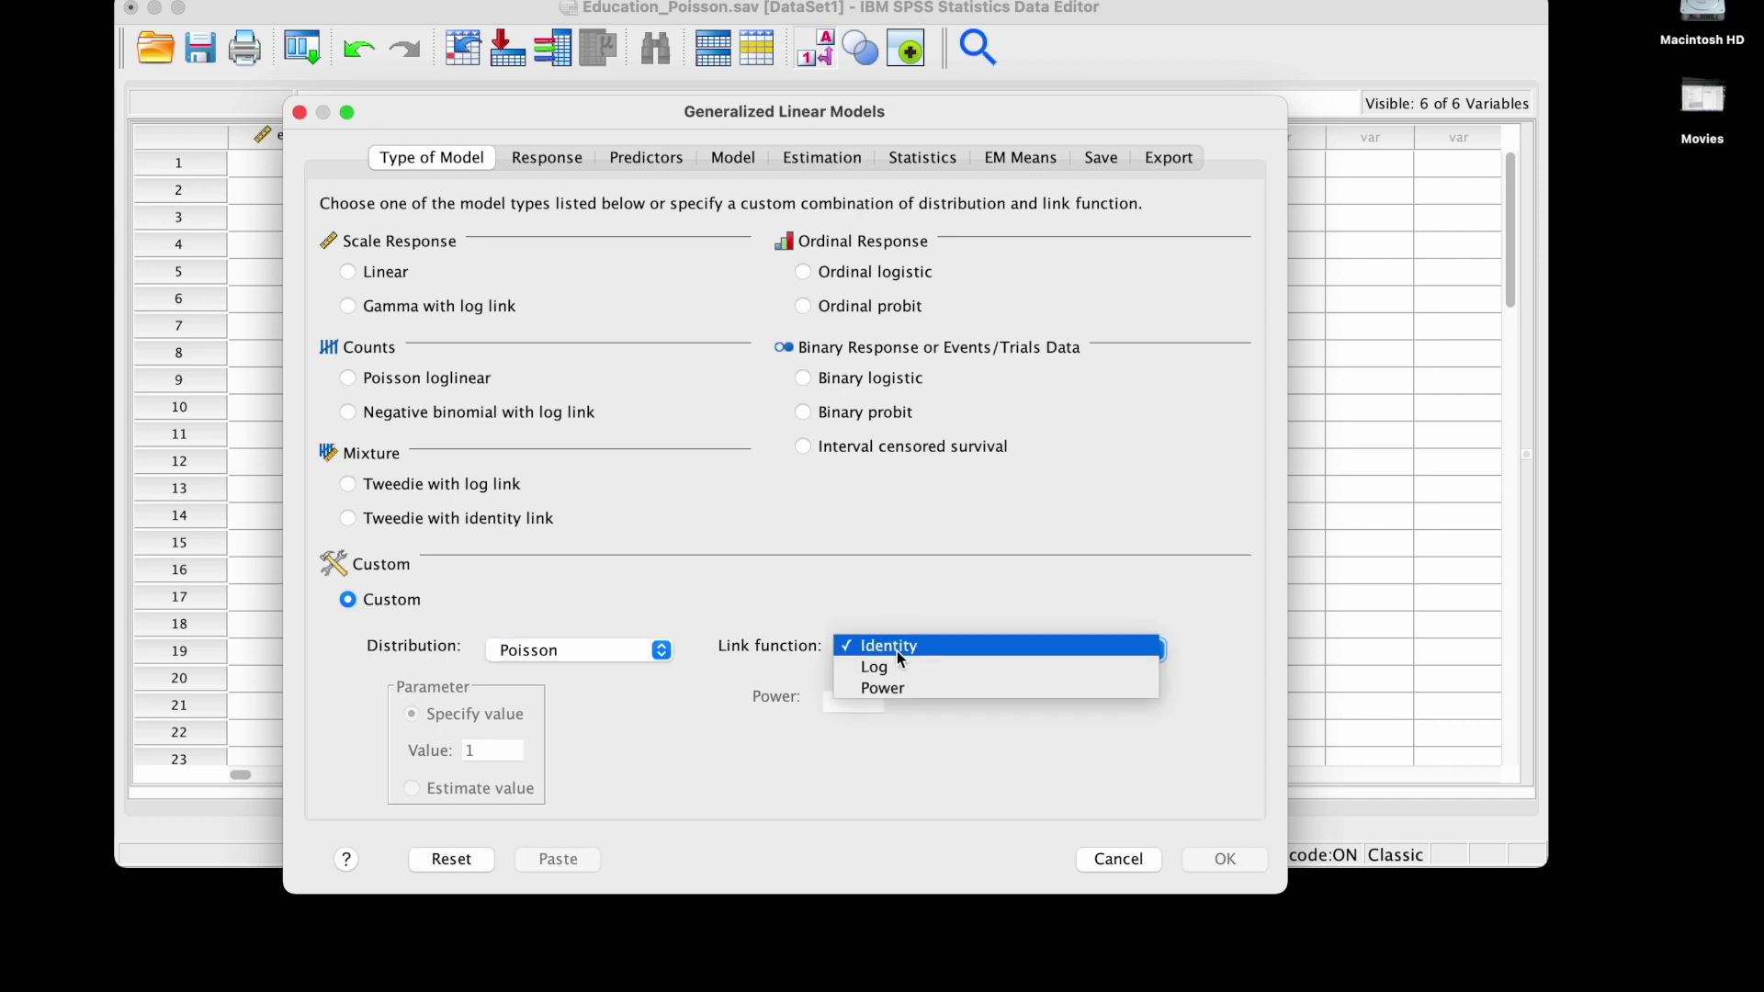
{"action": "left_click", "coordinate": [896, 667]}
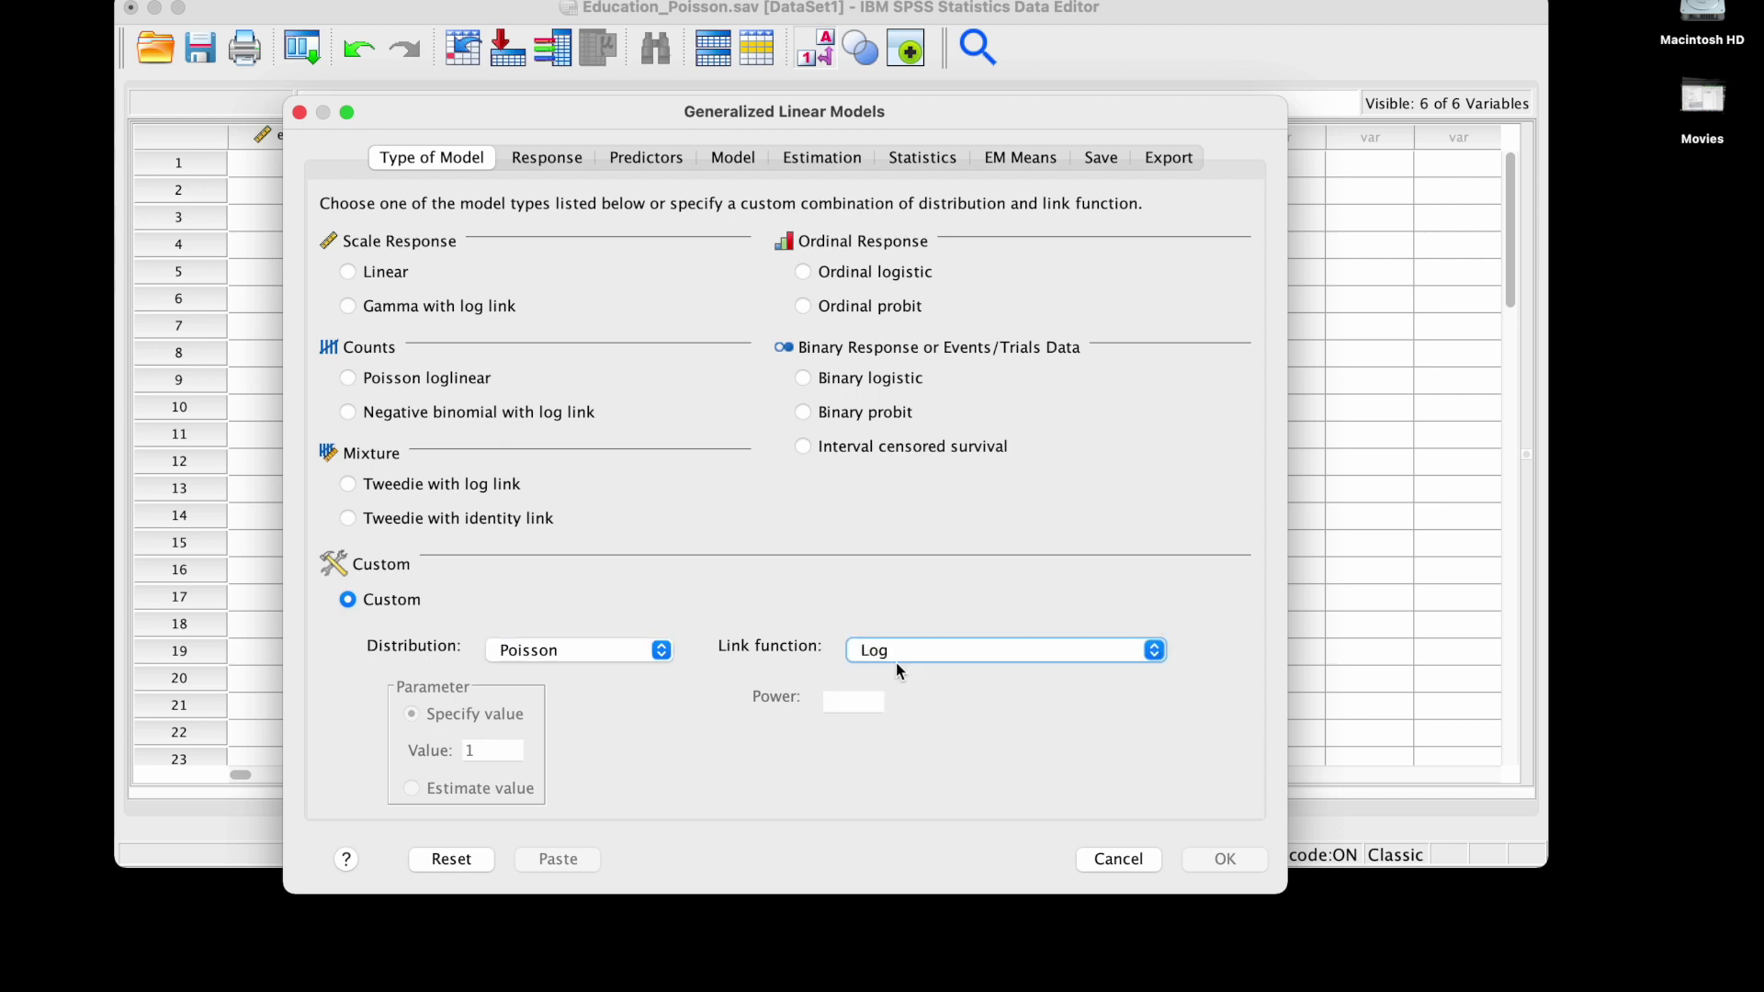
{"action": "left_click", "coordinate": [350, 378]}
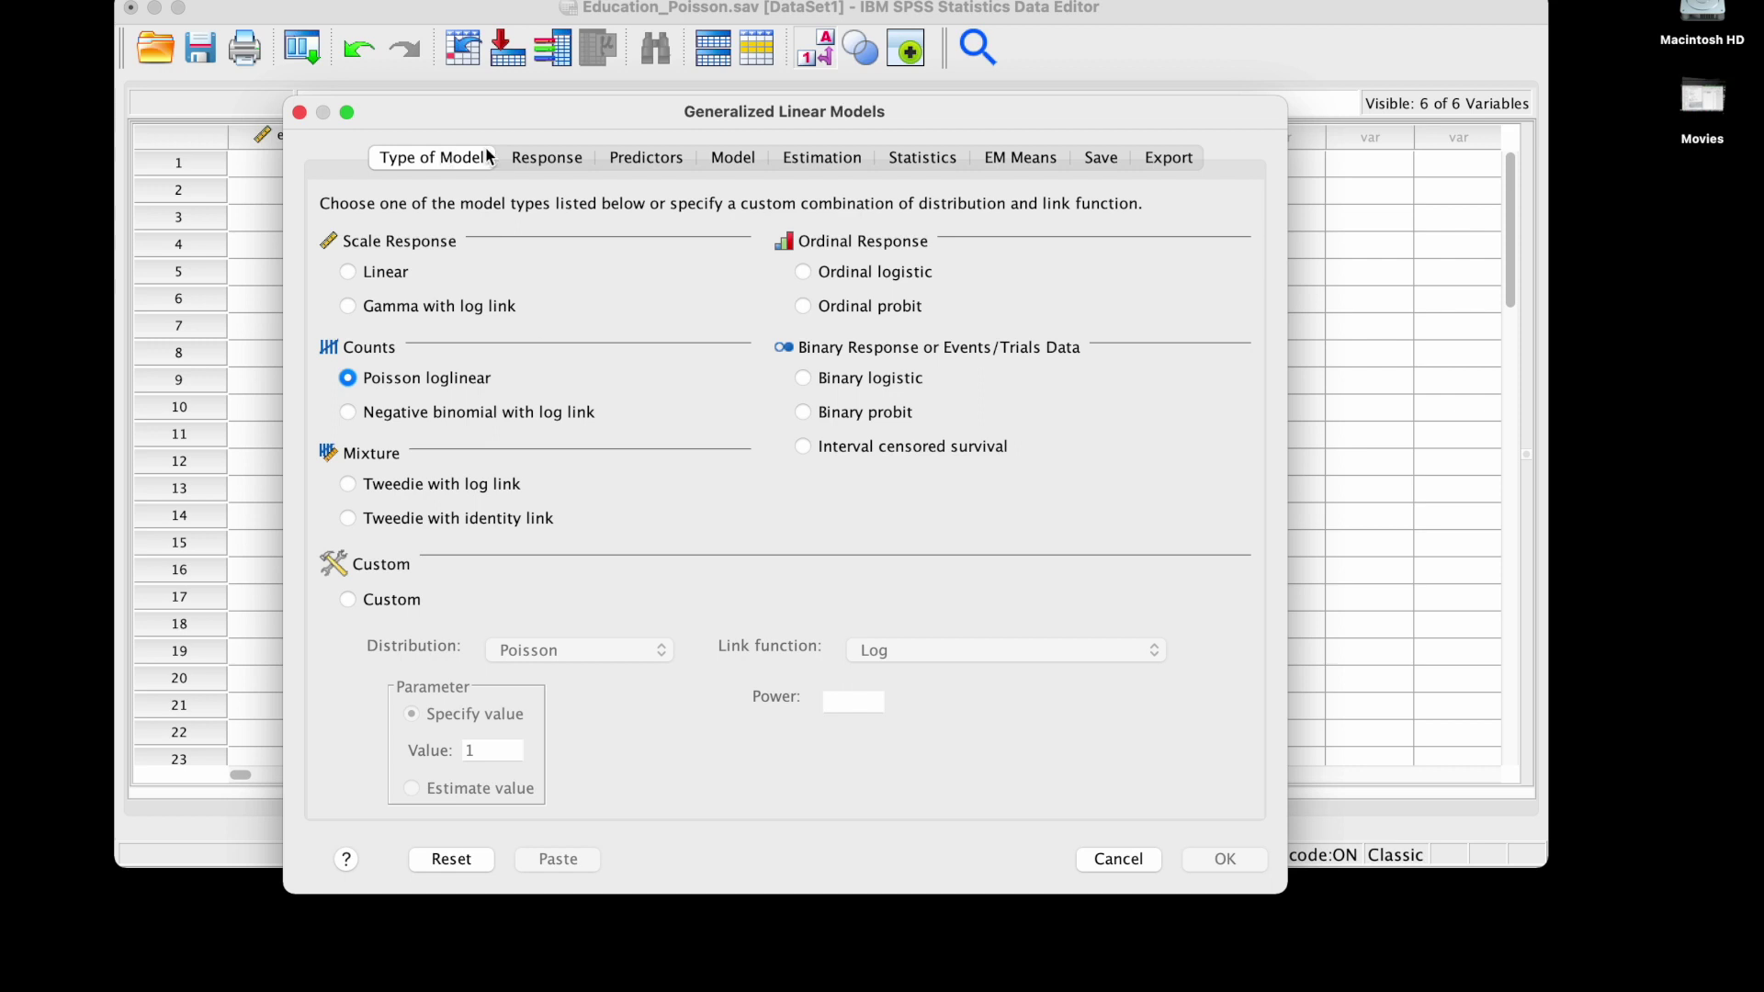
{"action": "left_click", "coordinate": [583, 159]}
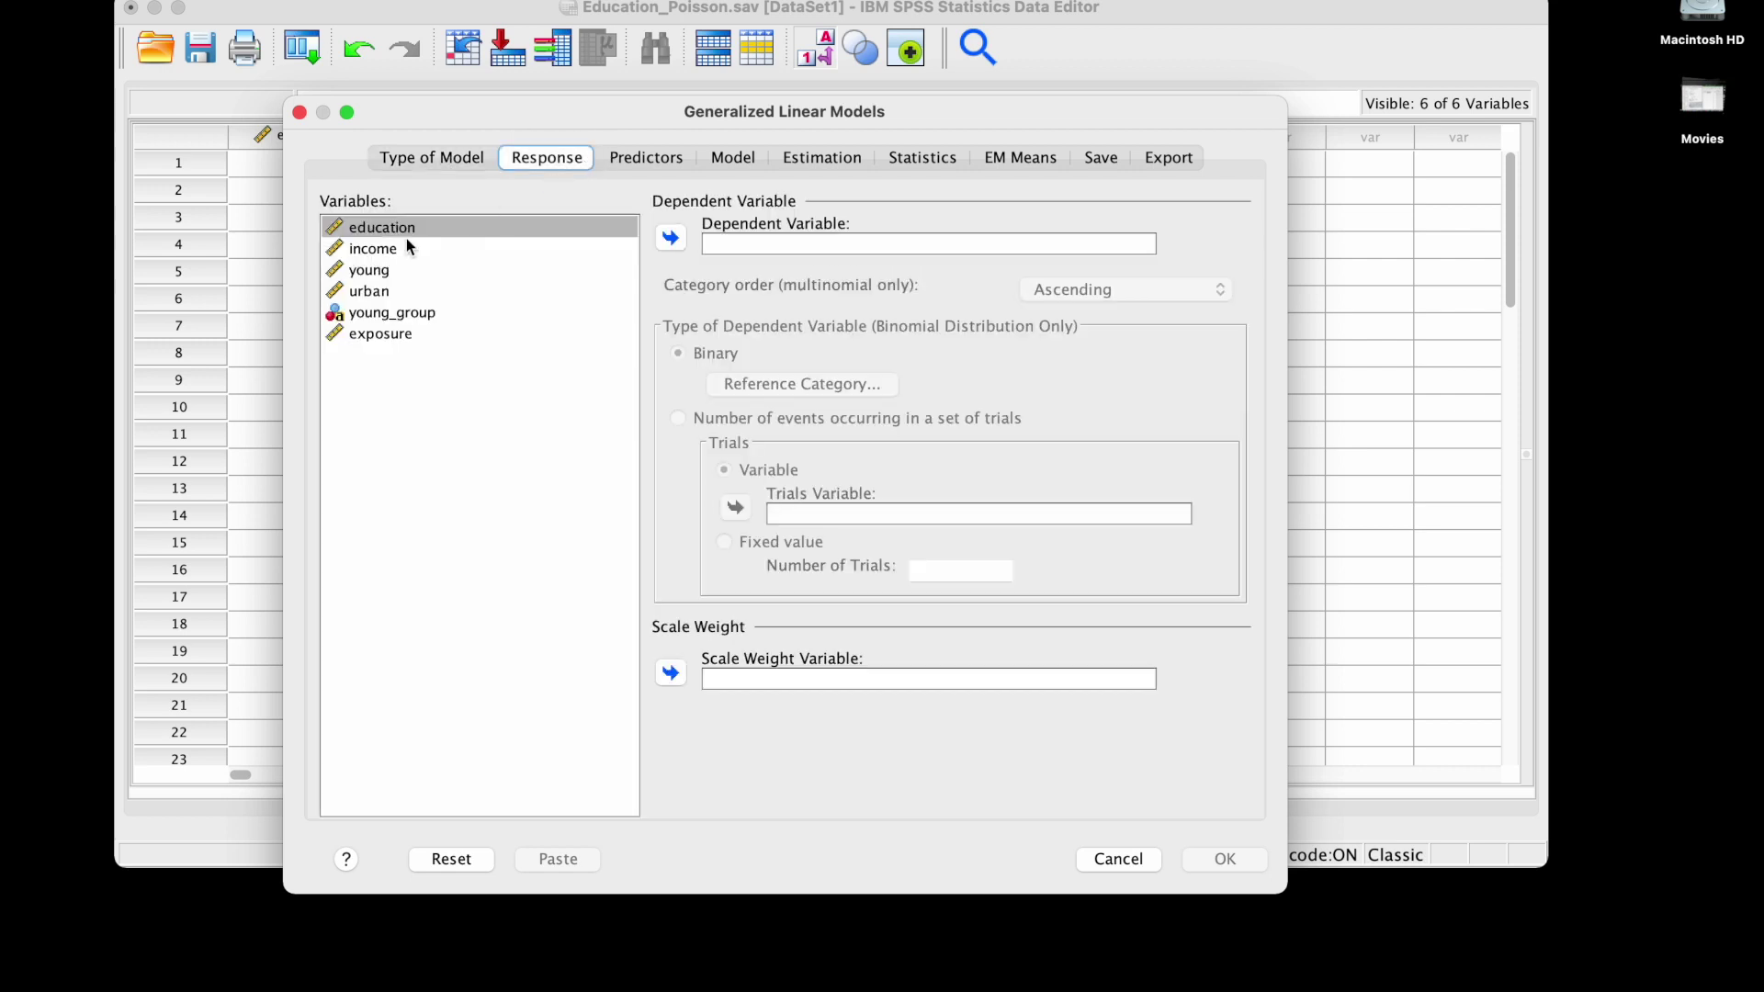
Make education the dependent variable and income a covariate.
{"action": "left_click_drag", "start_coordinate": [395, 227], "coordinate": [773, 246]}
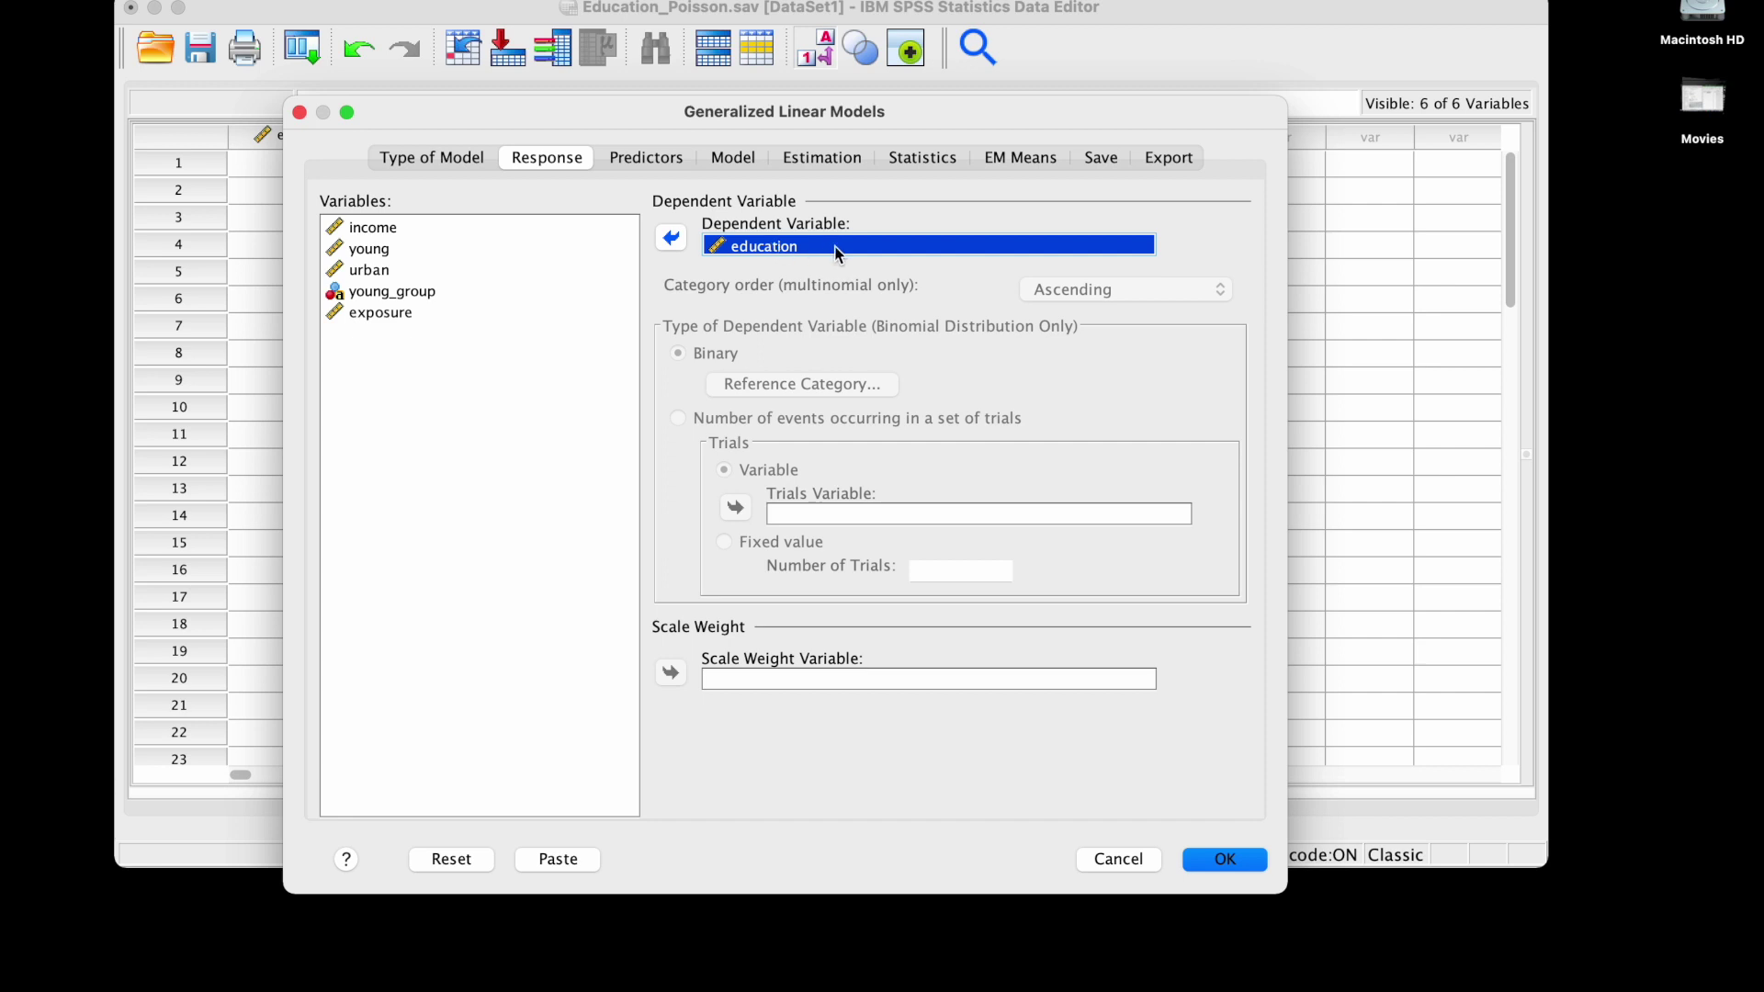
{"action": "left_click", "coordinate": [669, 160]}
{"action": "left_click", "coordinate": [380, 228]}
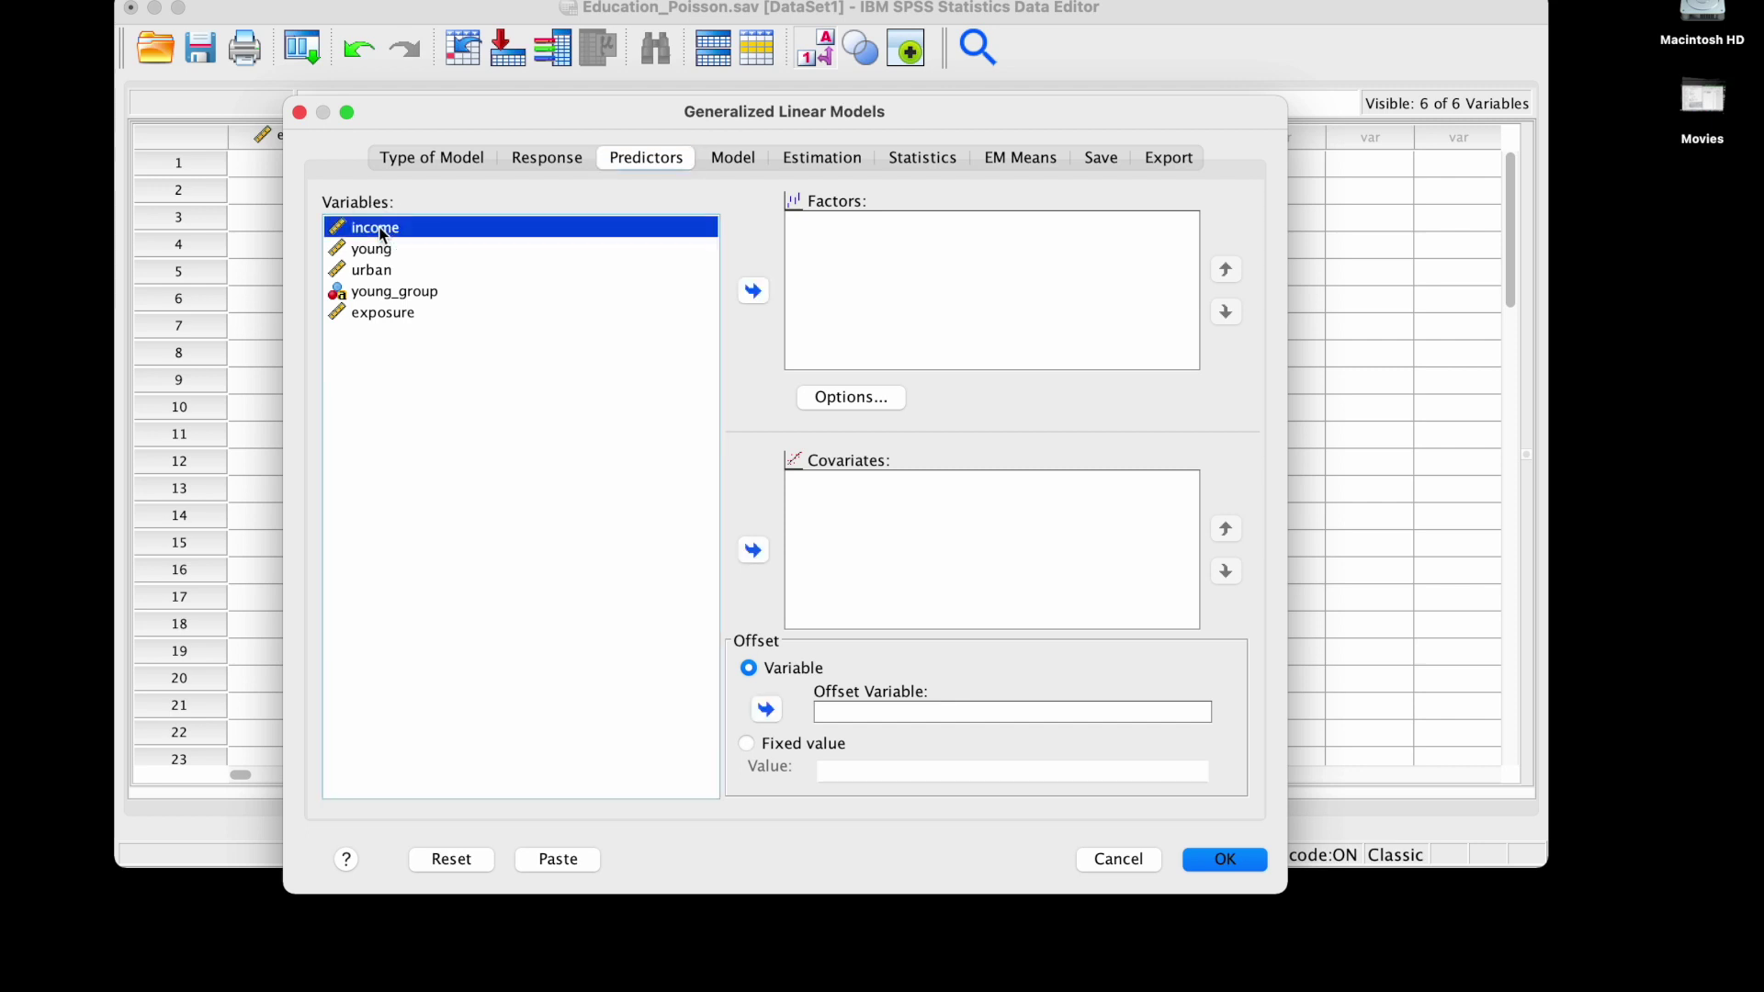
{"action": "left_click", "coordinate": [753, 550]}
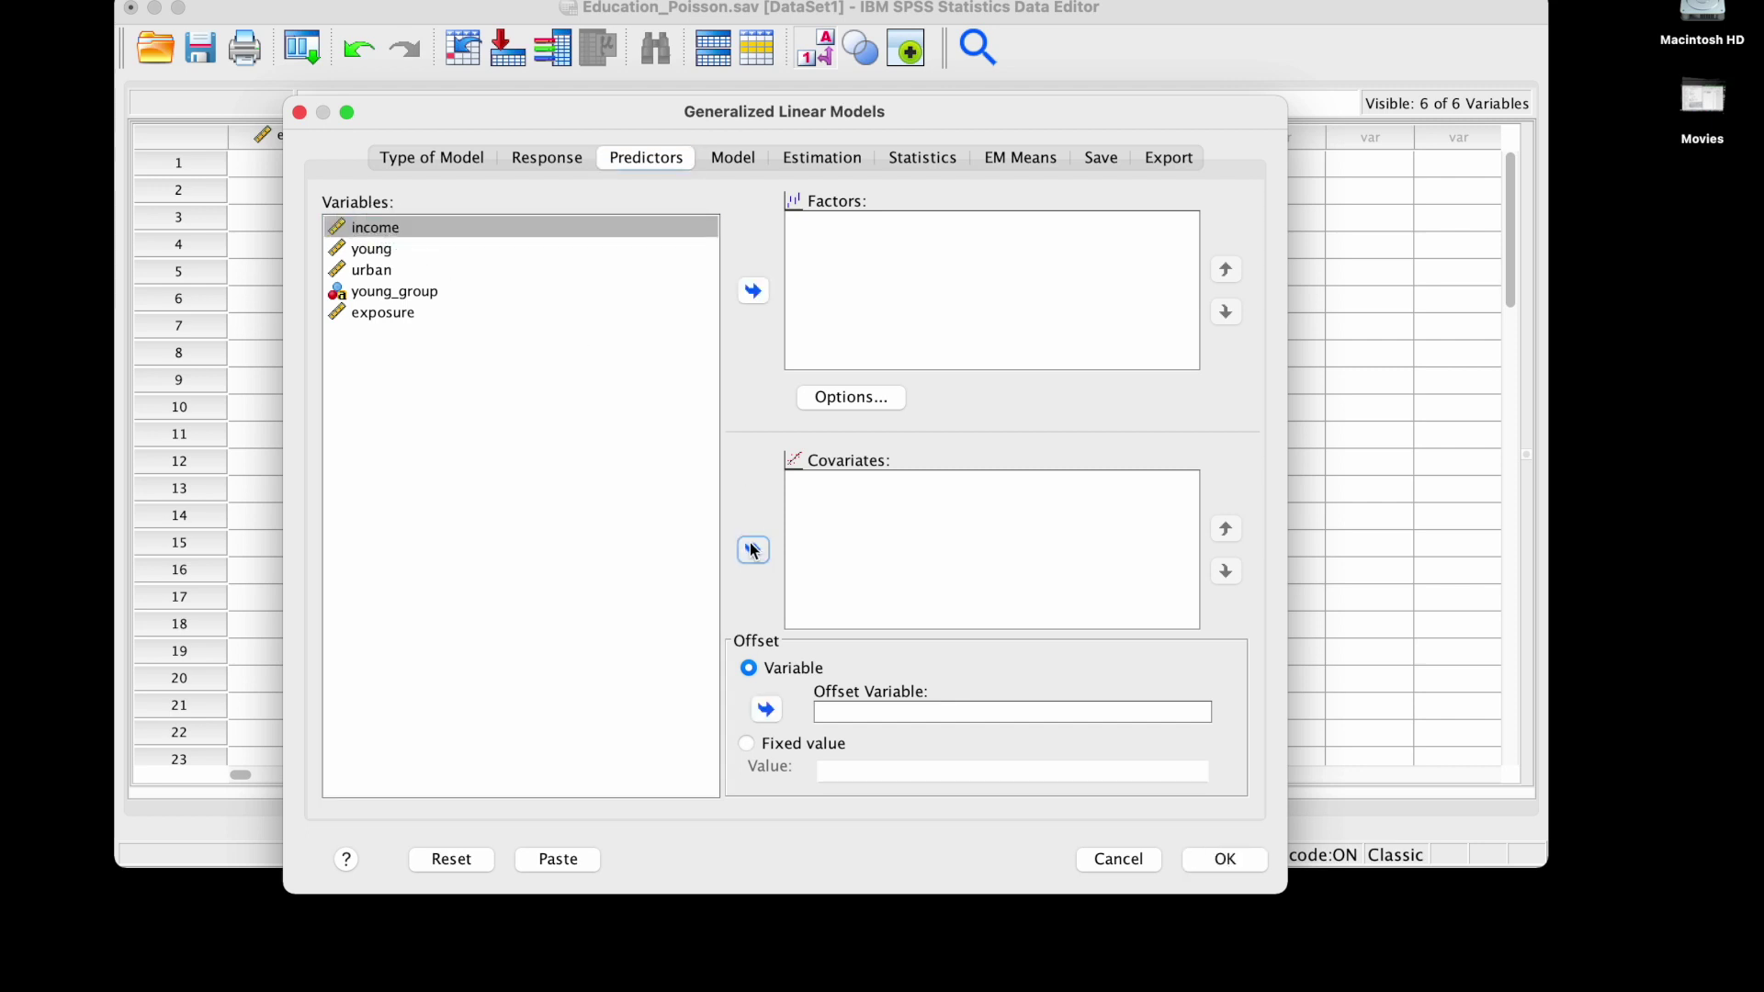
{"action": "left_click", "coordinate": [753, 551]}
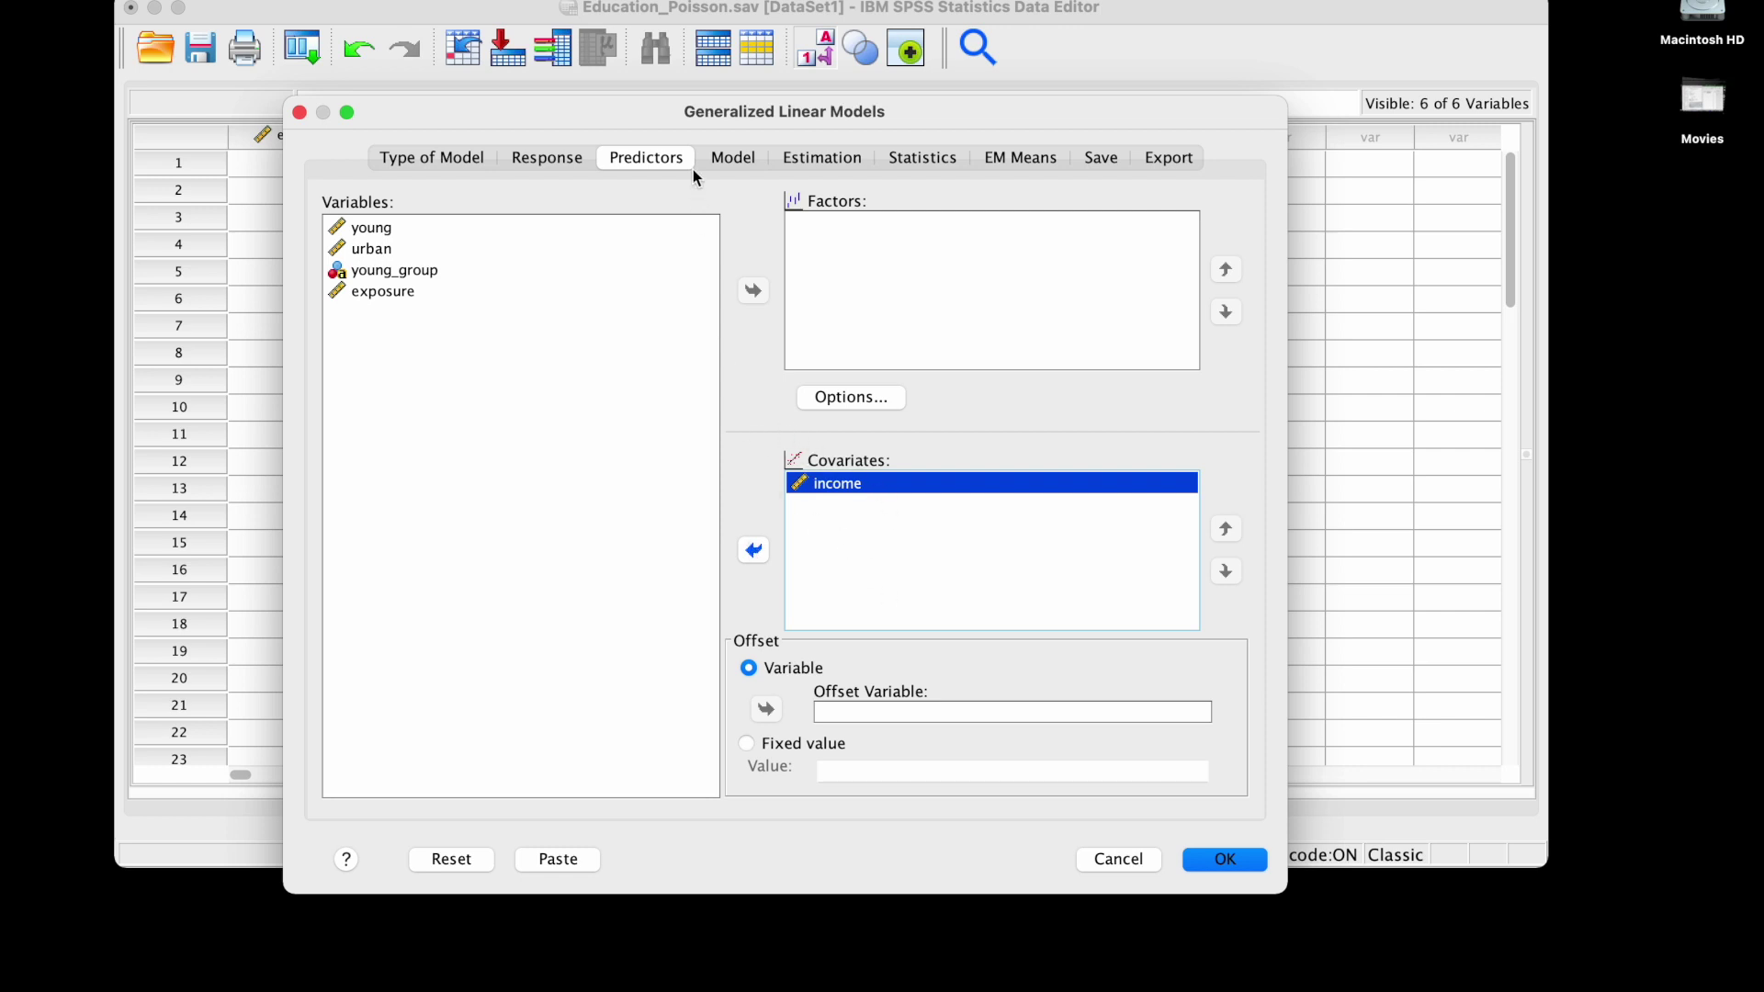
Add income to the model as a main effect.
{"action": "left_click", "coordinate": [758, 162]}
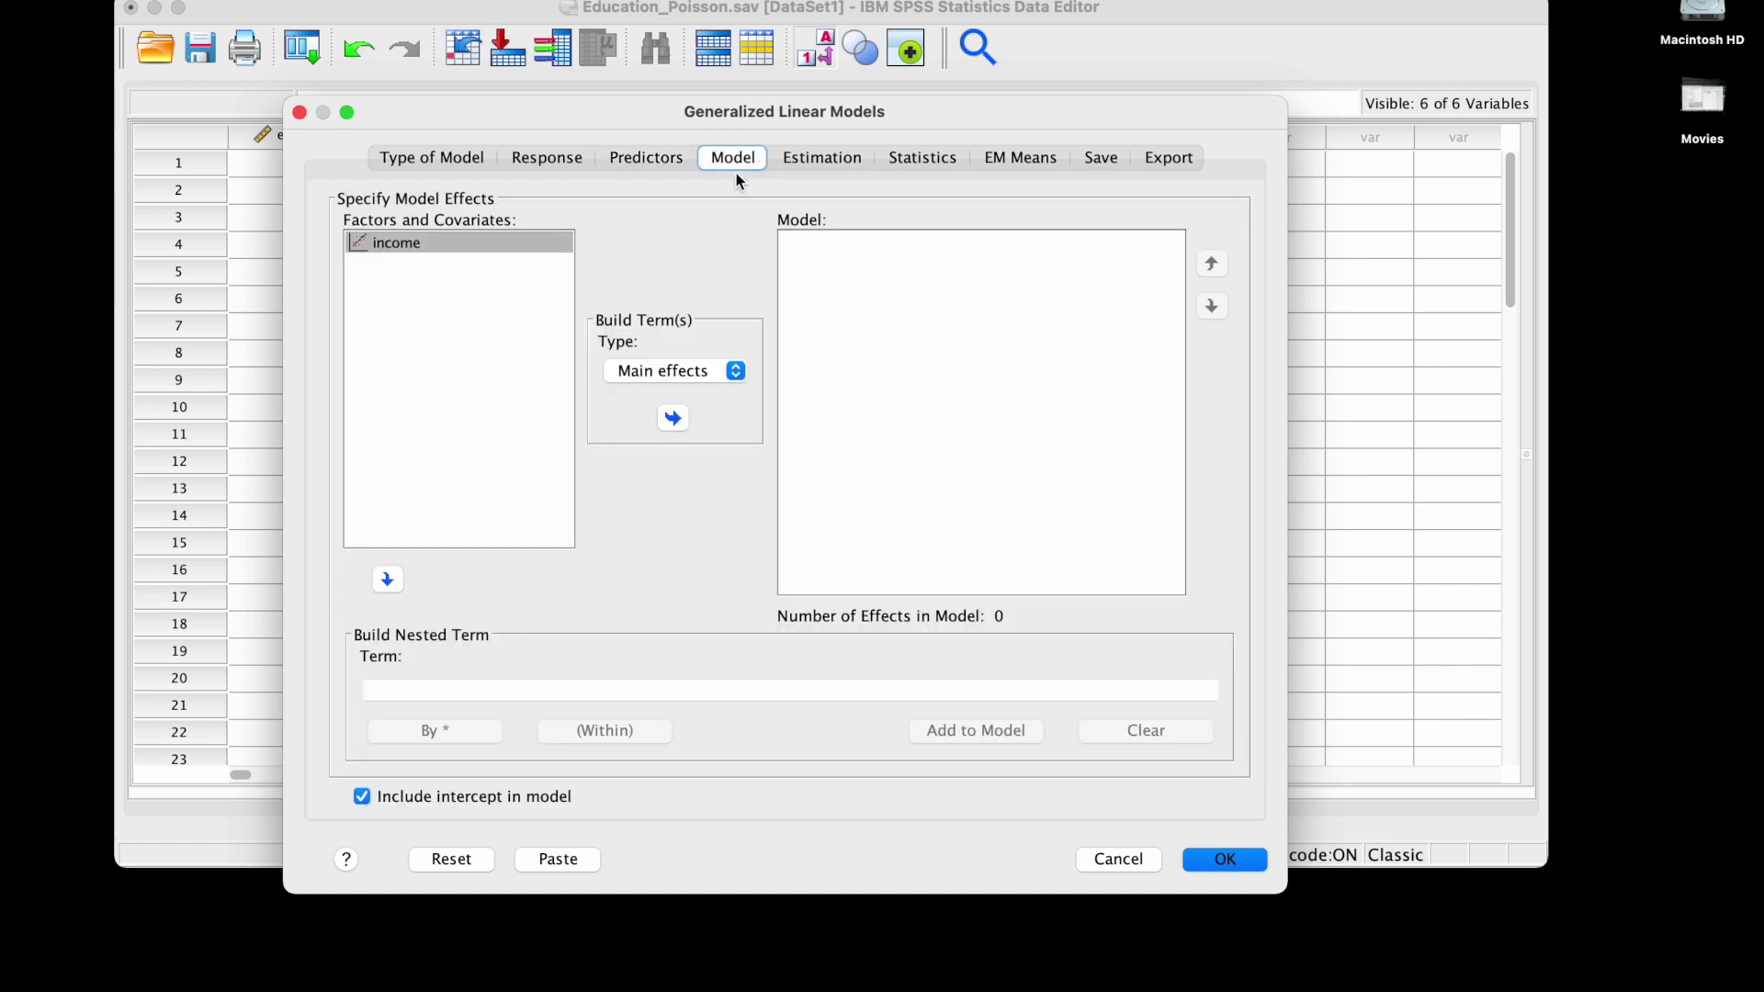
{"action": "left_click", "coordinate": [378, 245]}
{"action": "left_click", "coordinate": [677, 418]}
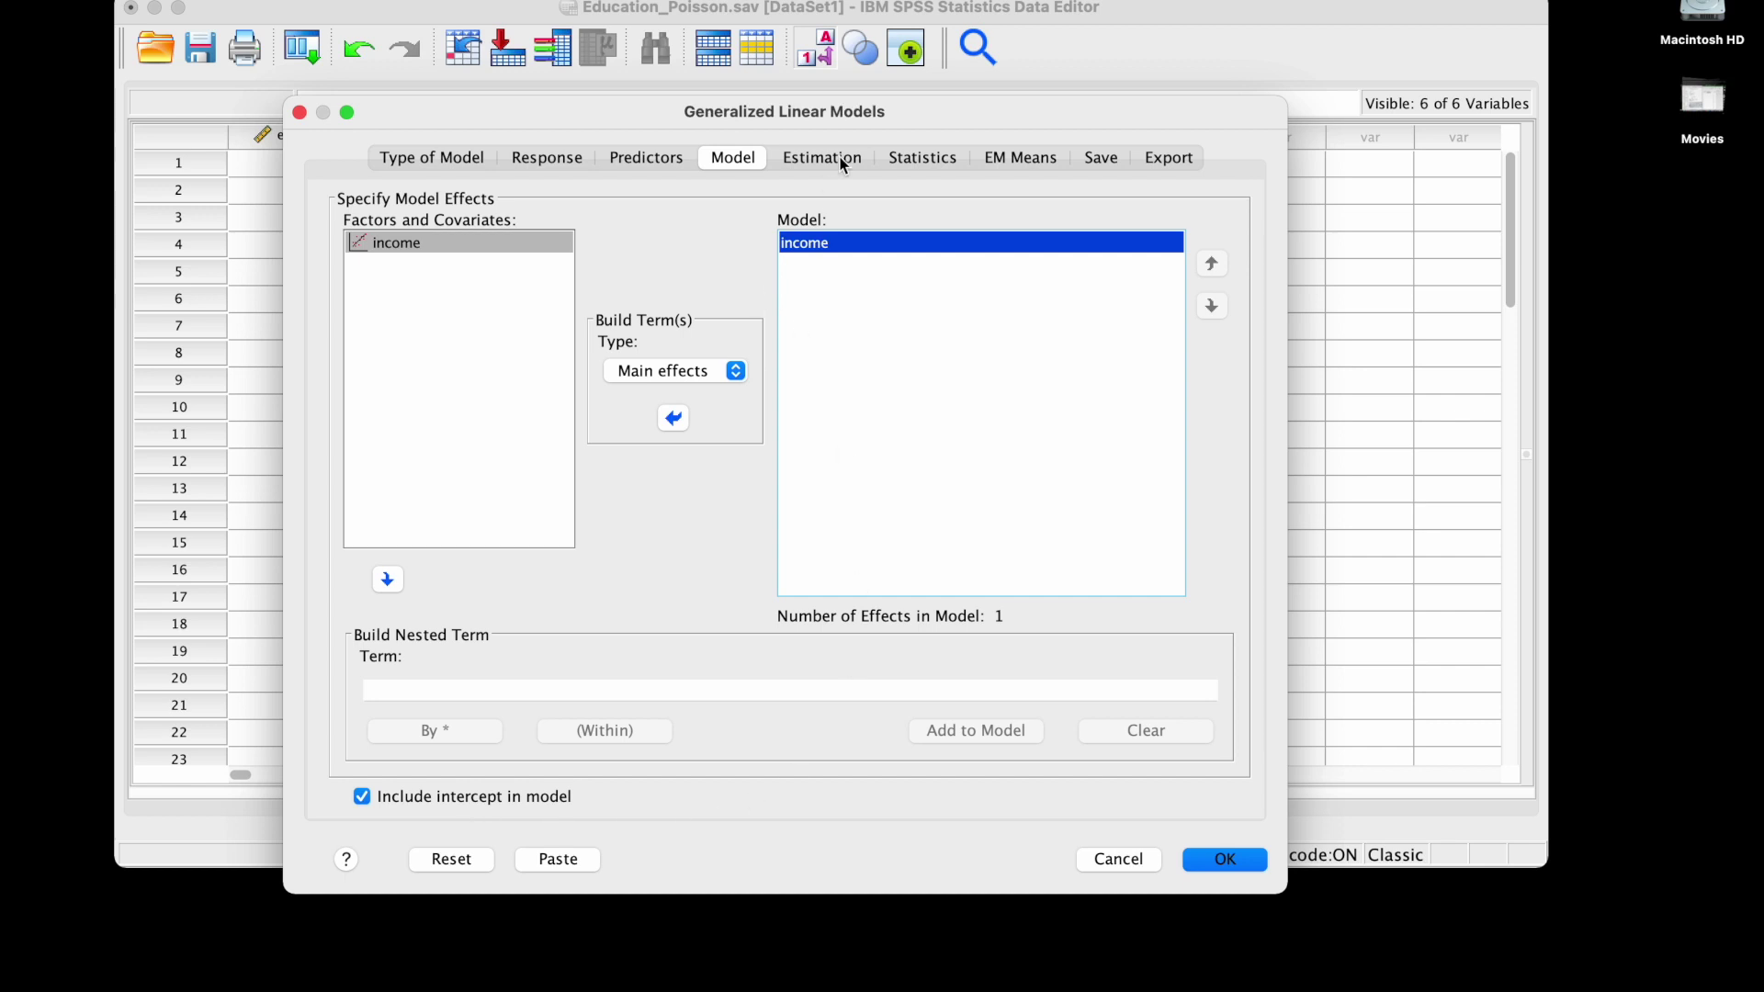
{"action": "left_click", "coordinate": [964, 163]}
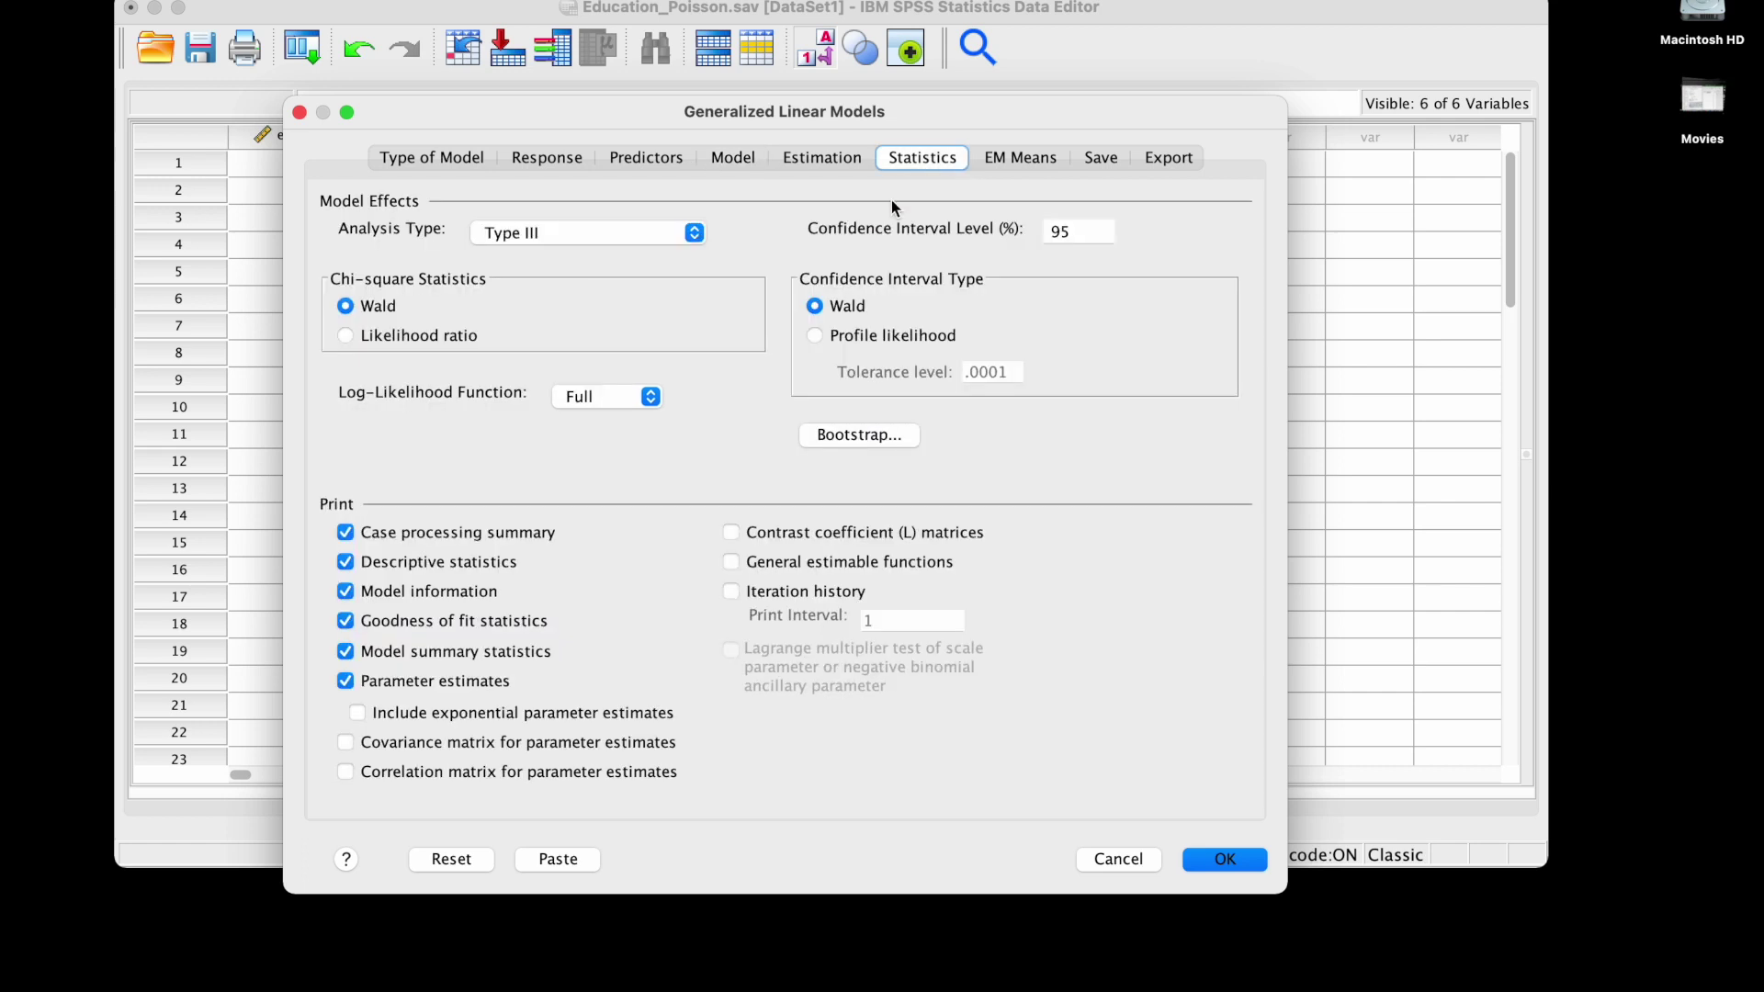
Request likelihood-ratio chi-square and exponentiated parameter estimates, then run the education-on-income Poisson model.
{"action": "left_click", "coordinate": [345, 336]}
{"action": "left_click", "coordinate": [358, 714]}
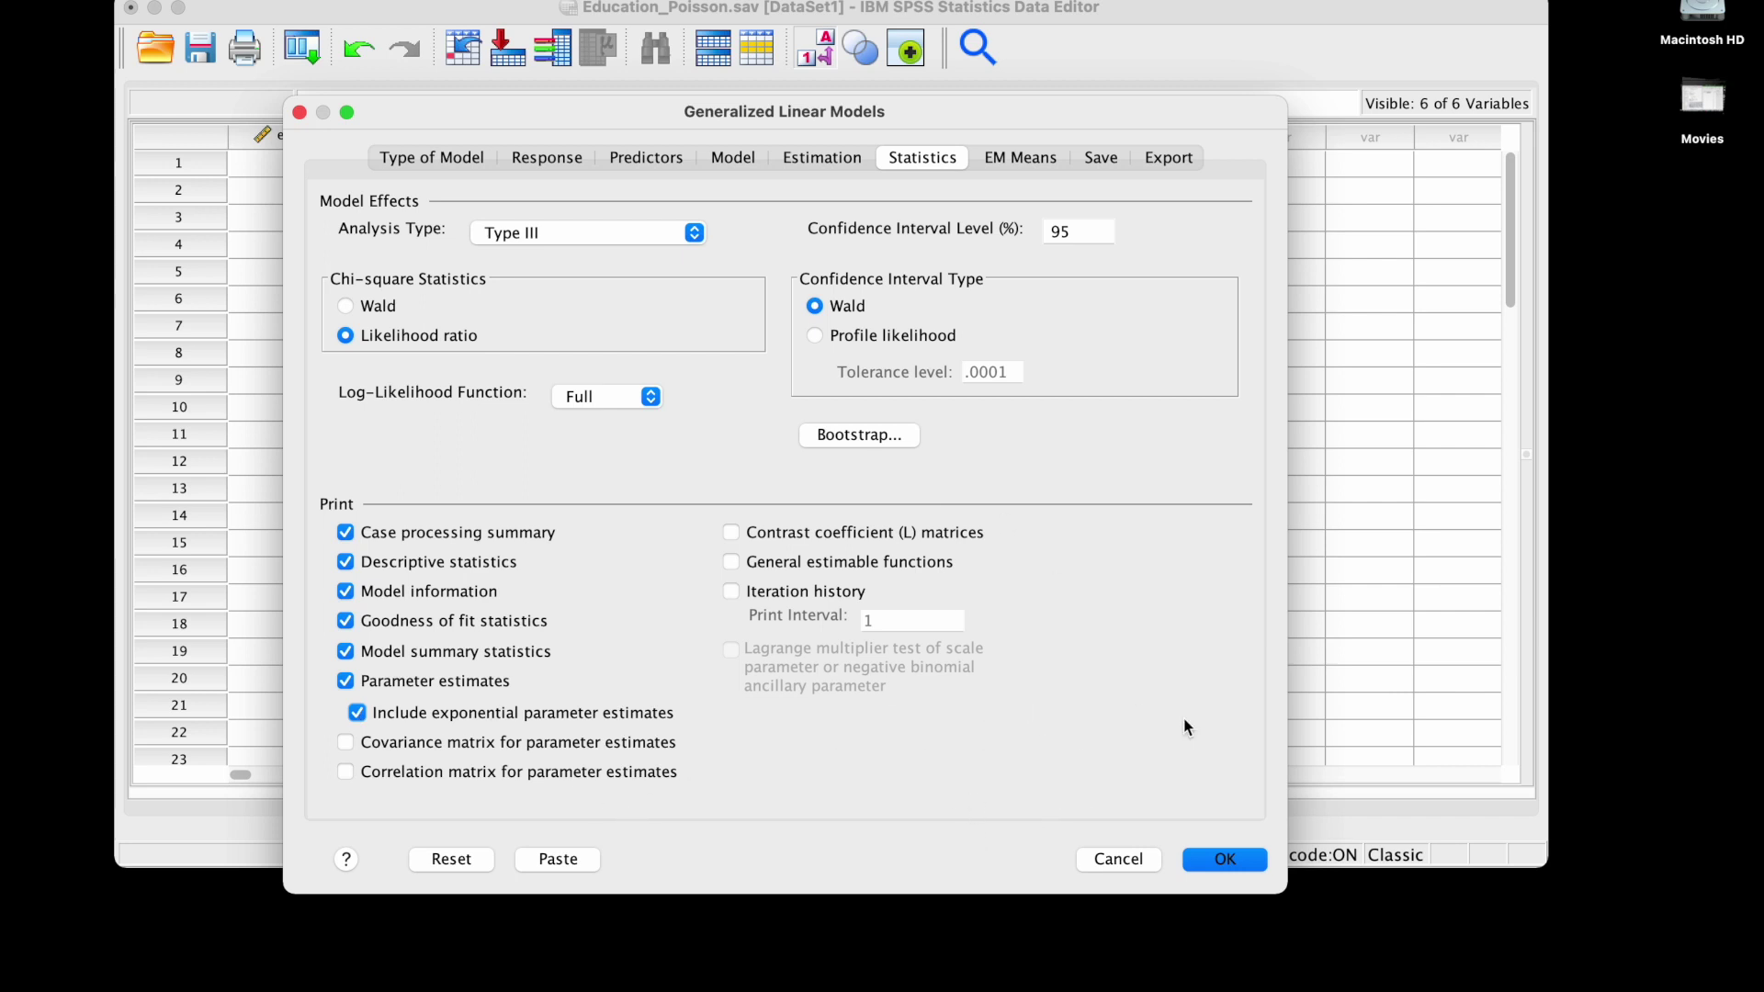
{"action": "left_click", "coordinate": [1253, 857]}
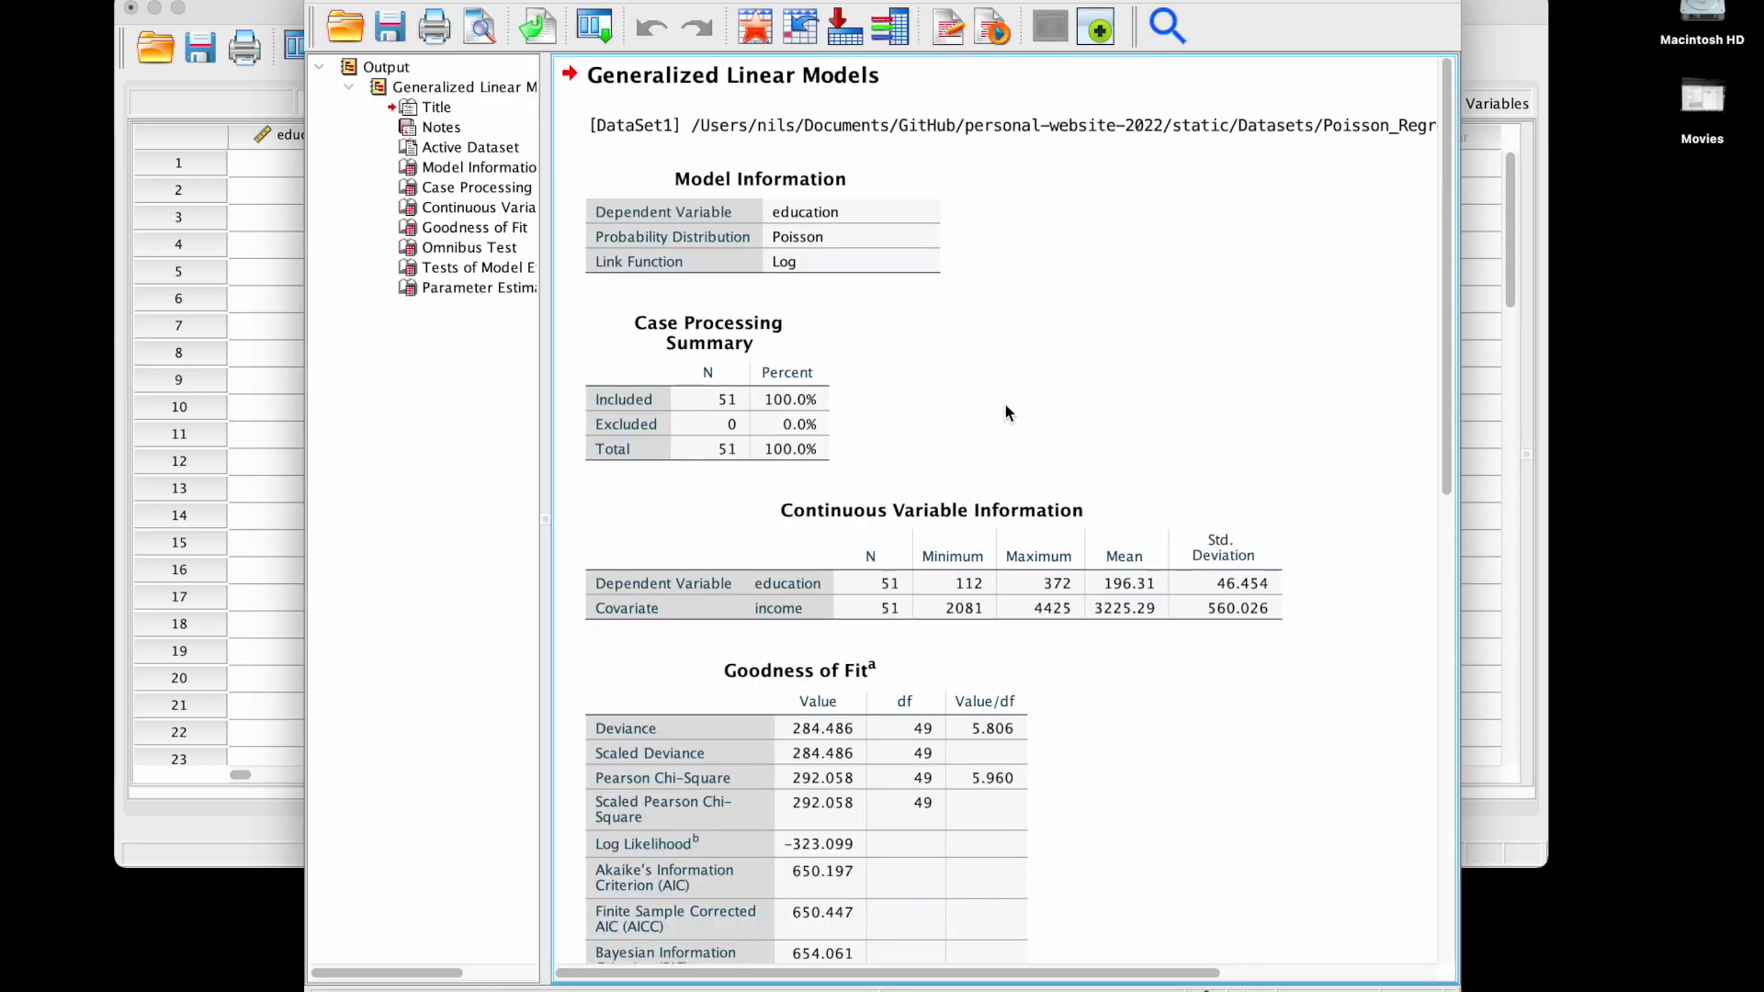
Review the Omnibus Test (chi-square 243.585, Sig. .000), Tests of Model Effects and Parameter Estimates tables.
{"action": "scroll", "coordinate": [1004, 405], "scroll_direction": "down", "scroll_amount": 5}
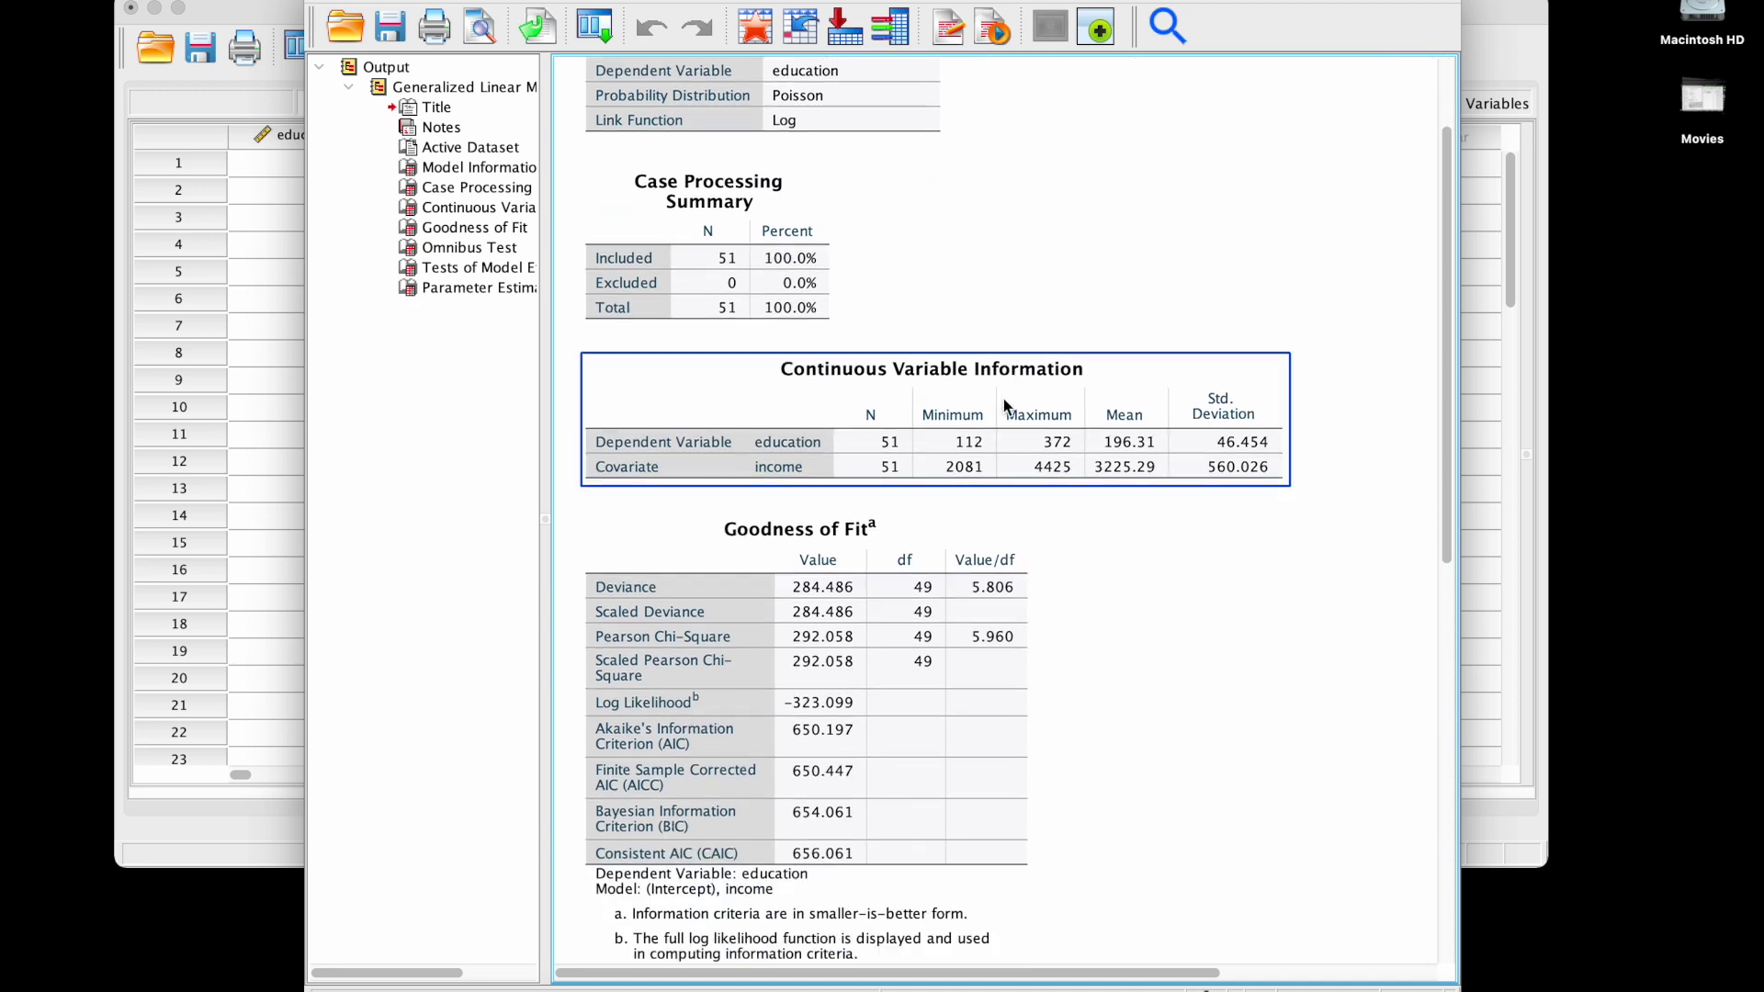
{"action": "scroll", "coordinate": [1004, 404], "scroll_direction": "down", "scroll_amount": 14}
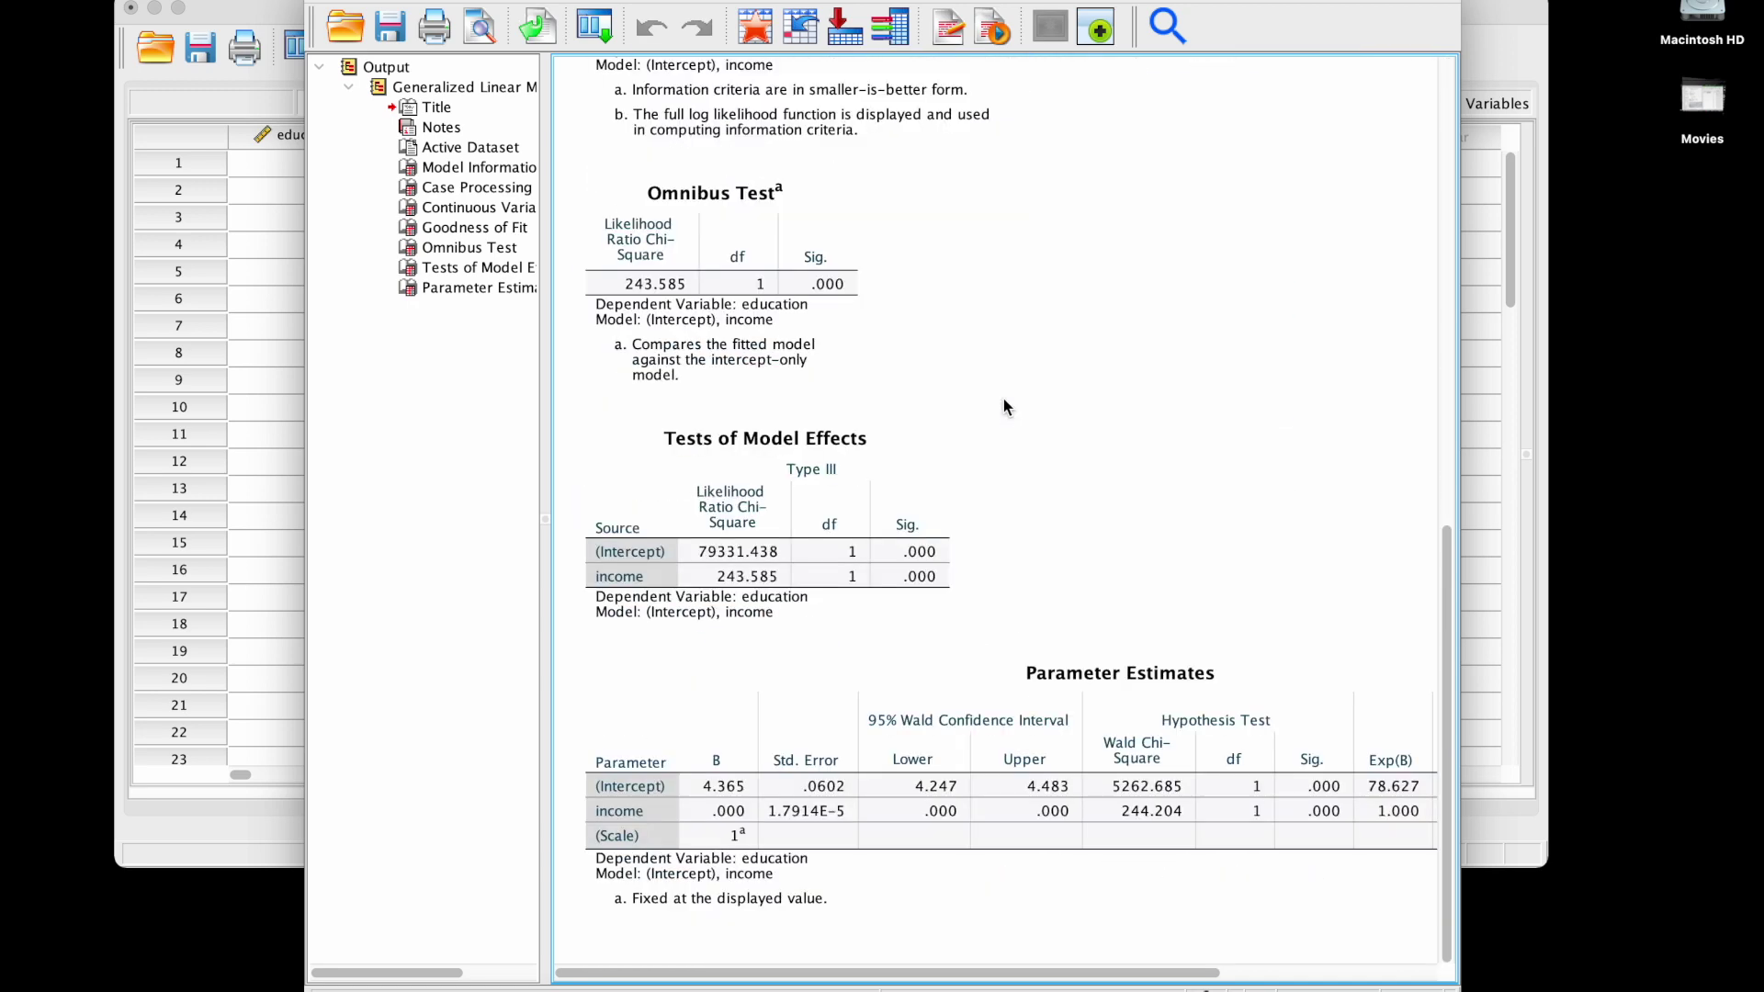
{"action": "left_click", "coordinate": [843, 393]}
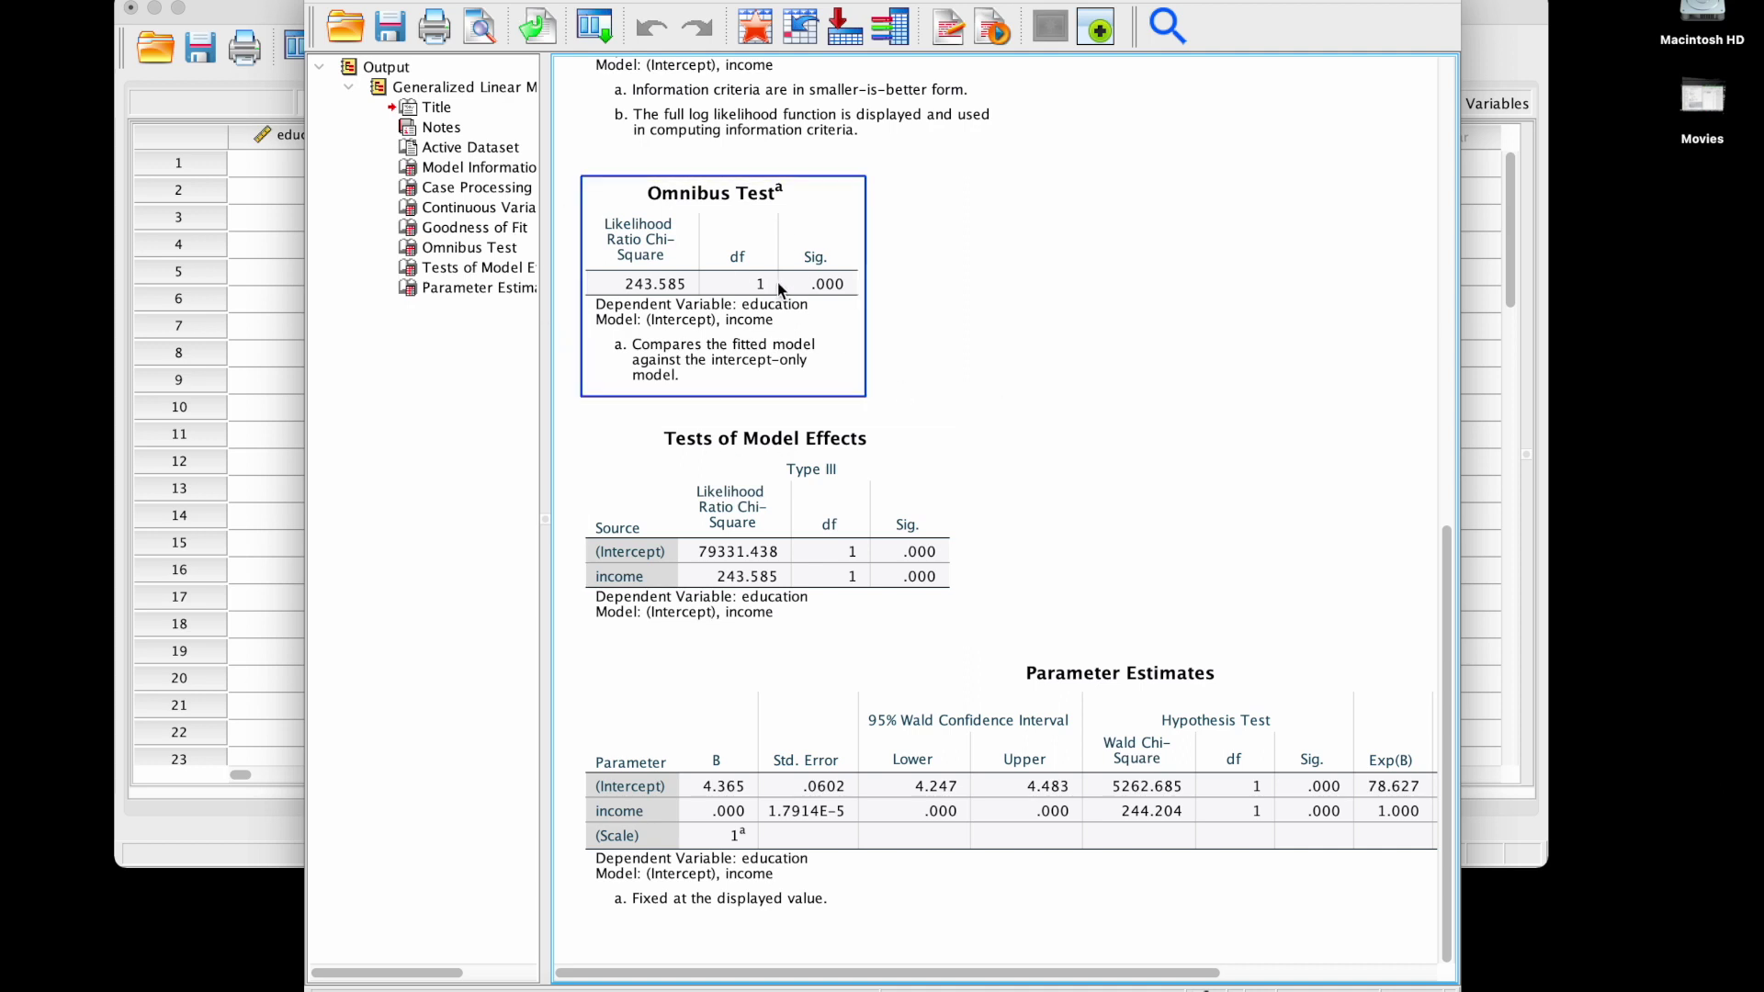
{"action": "left_click", "coordinate": [779, 439]}
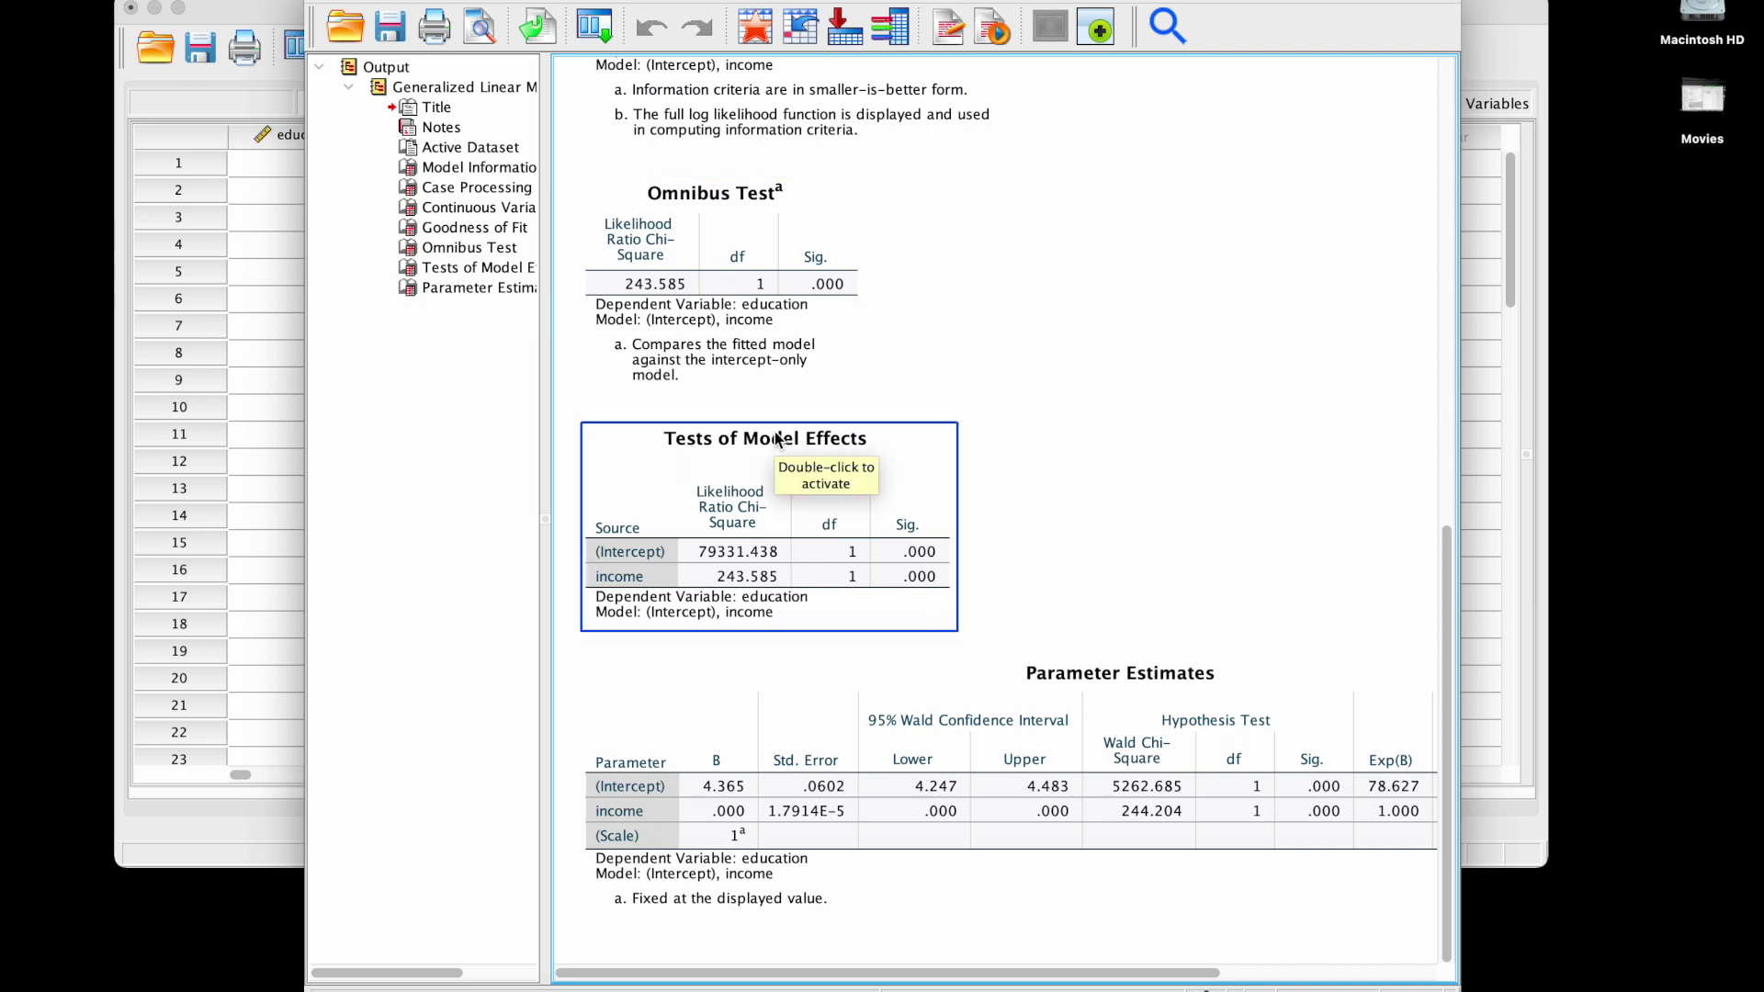
{"action": "left_click", "coordinate": [689, 321]}
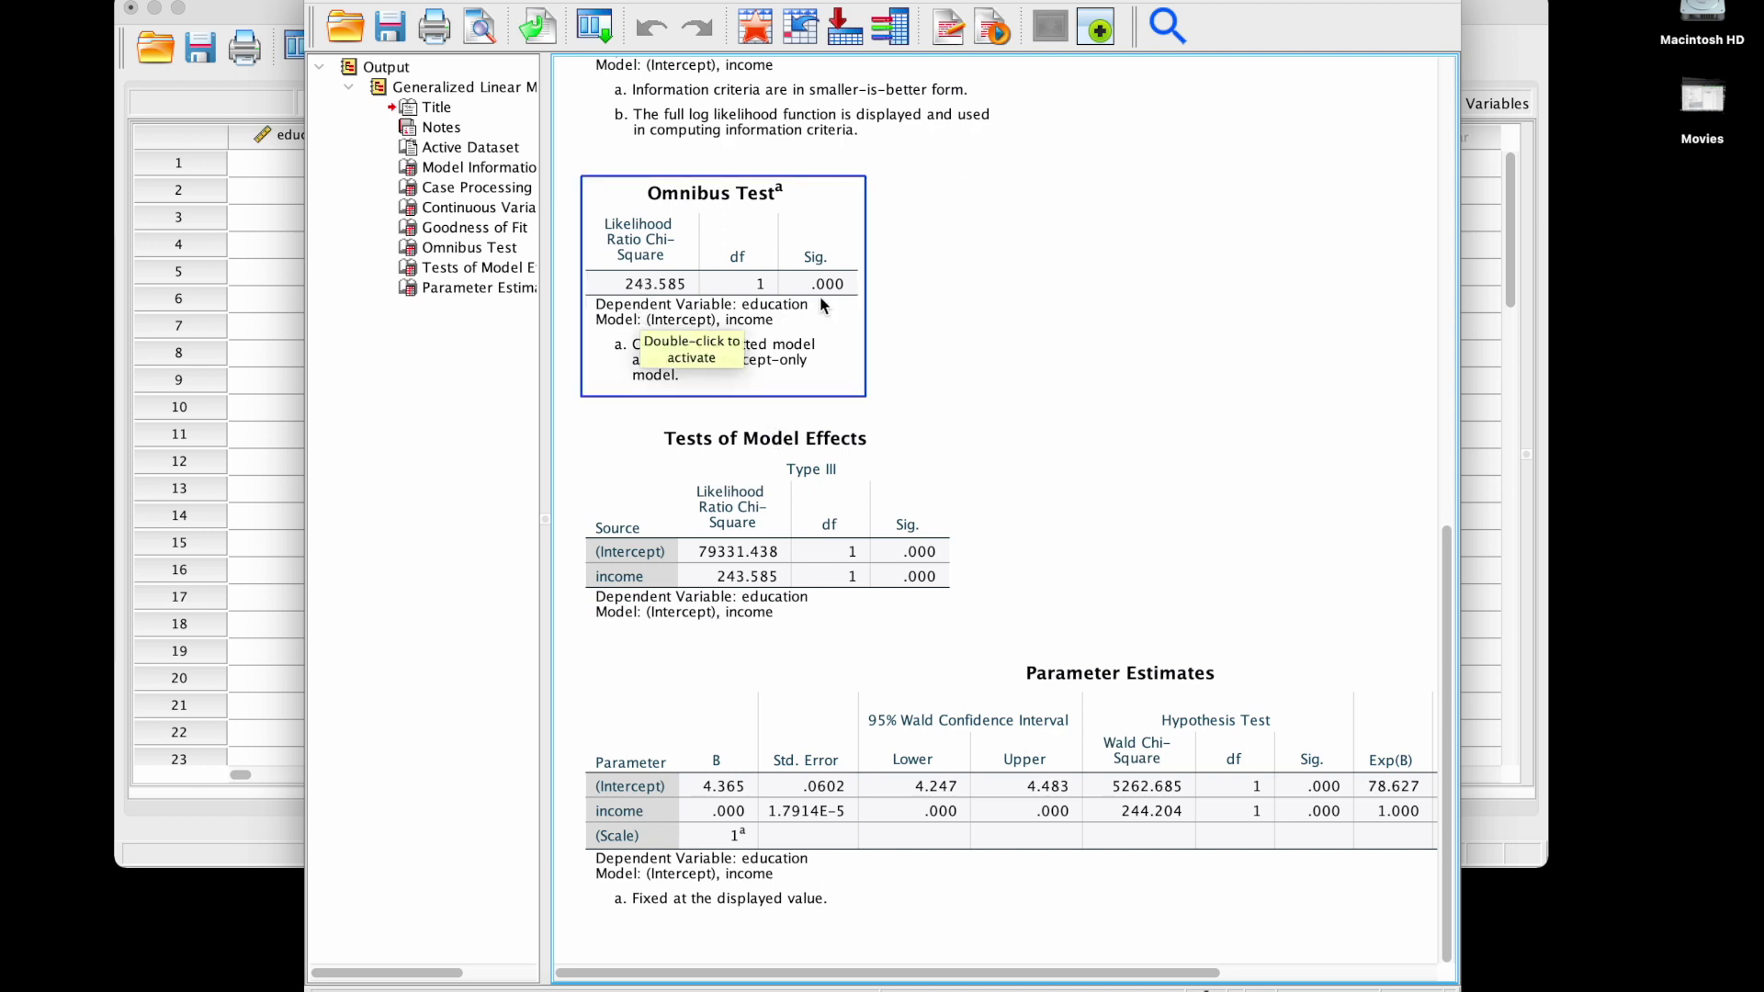
{"action": "left_click", "coordinate": [764, 577]}
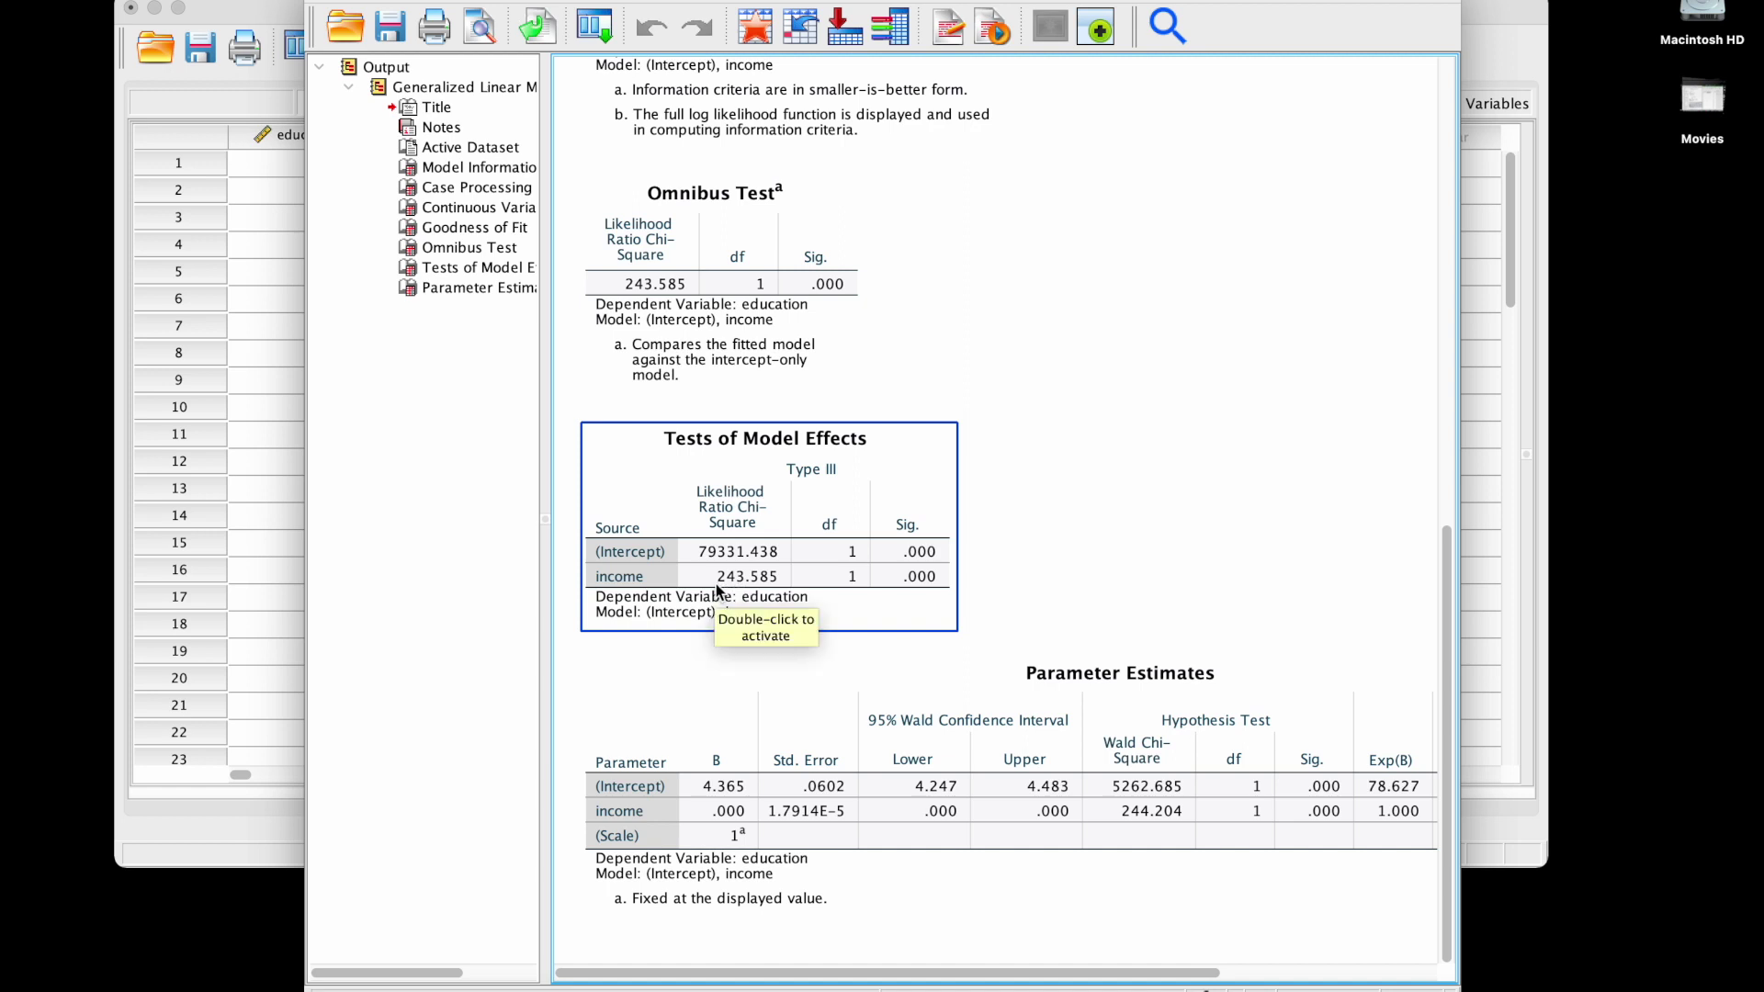
{"action": "left_click", "coordinate": [829, 642]}
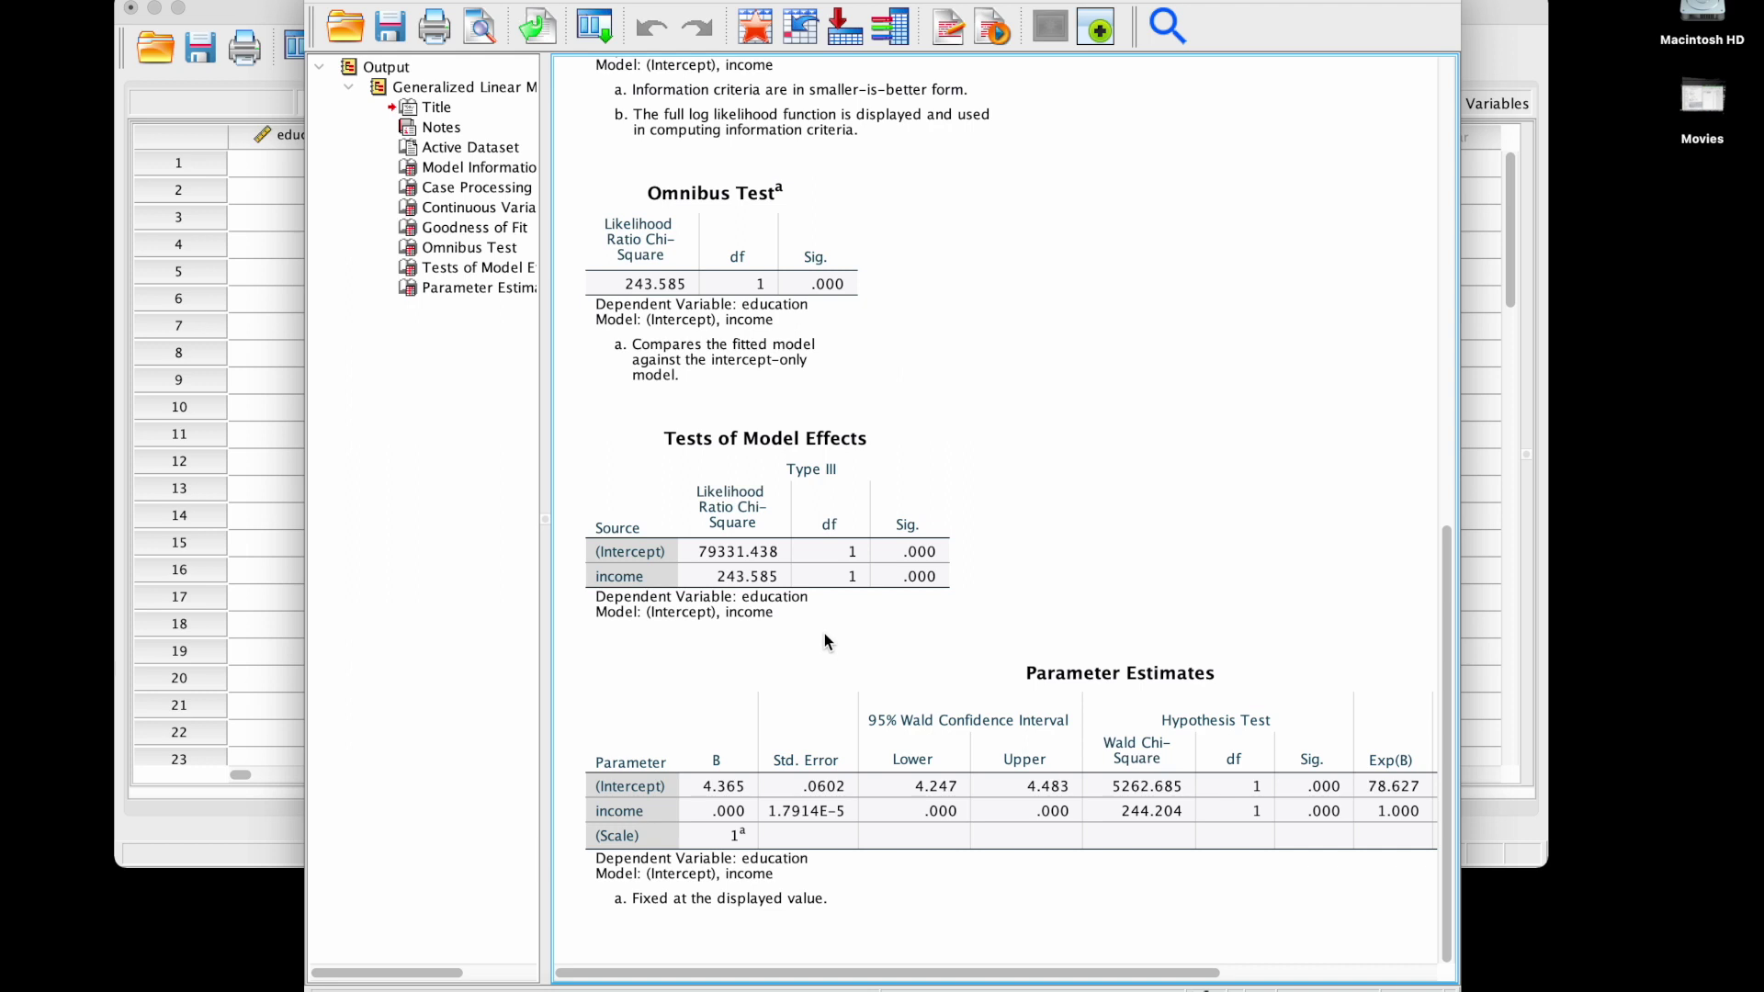
{"action": "left_click", "coordinate": [737, 610]}
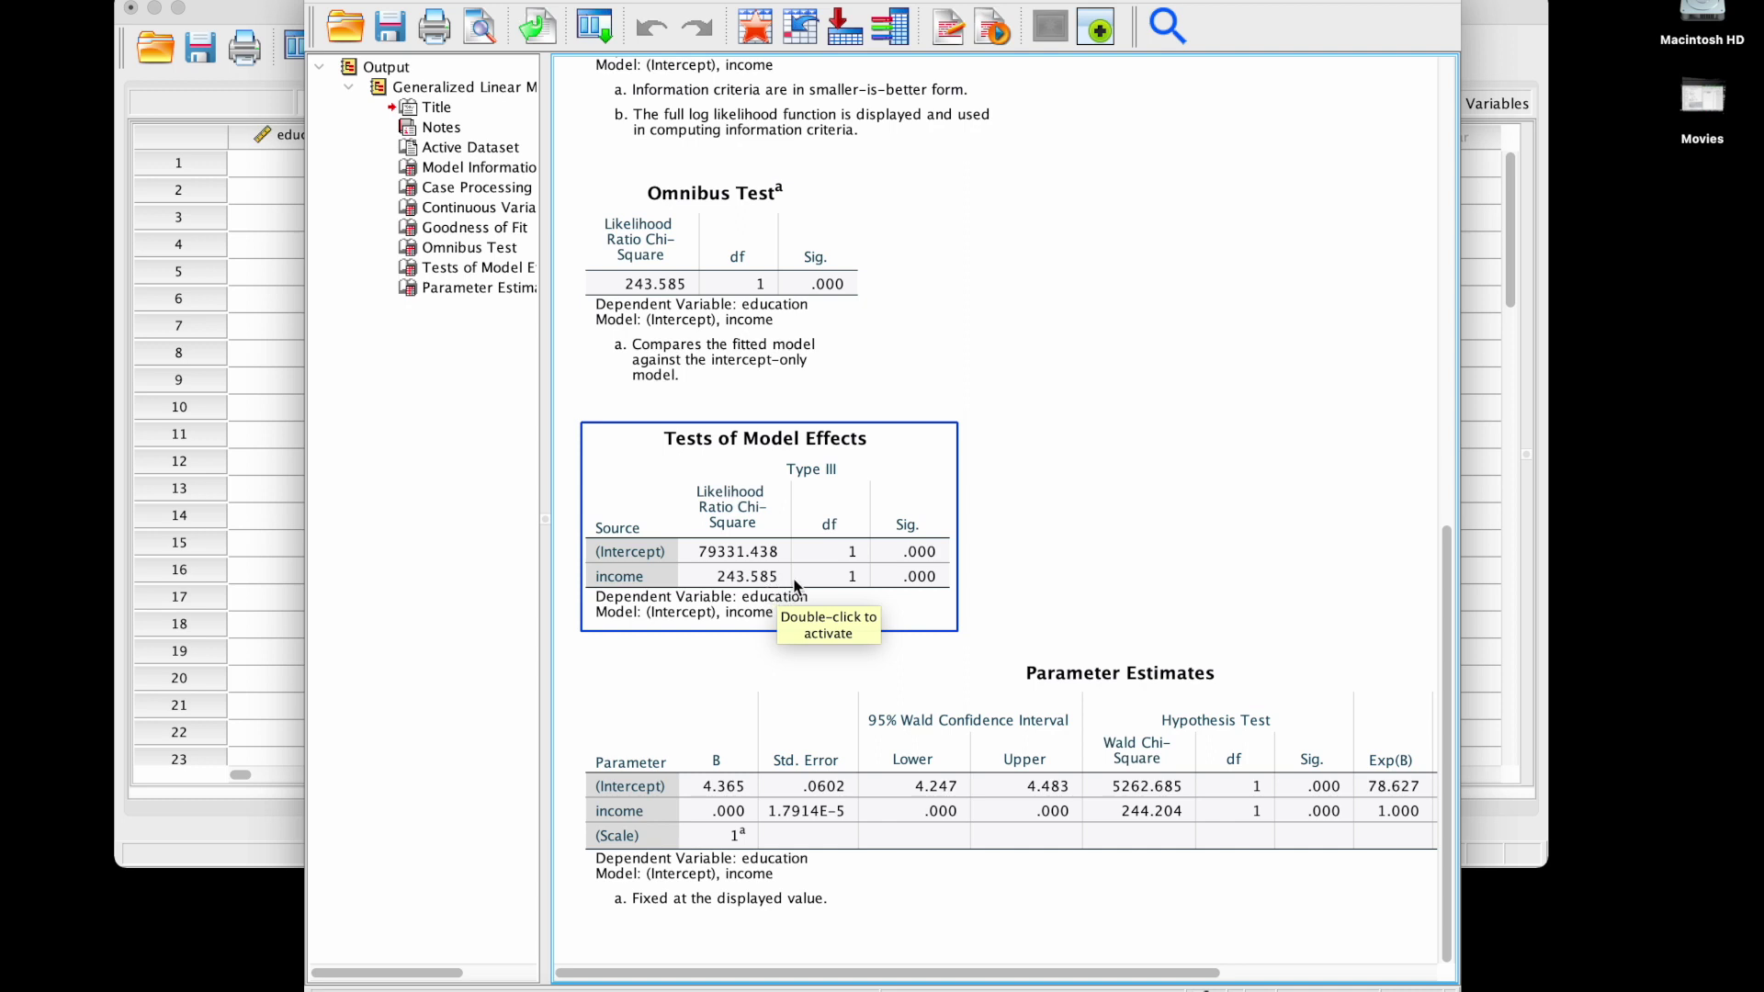
{"action": "left_click", "coordinate": [1109, 813]}
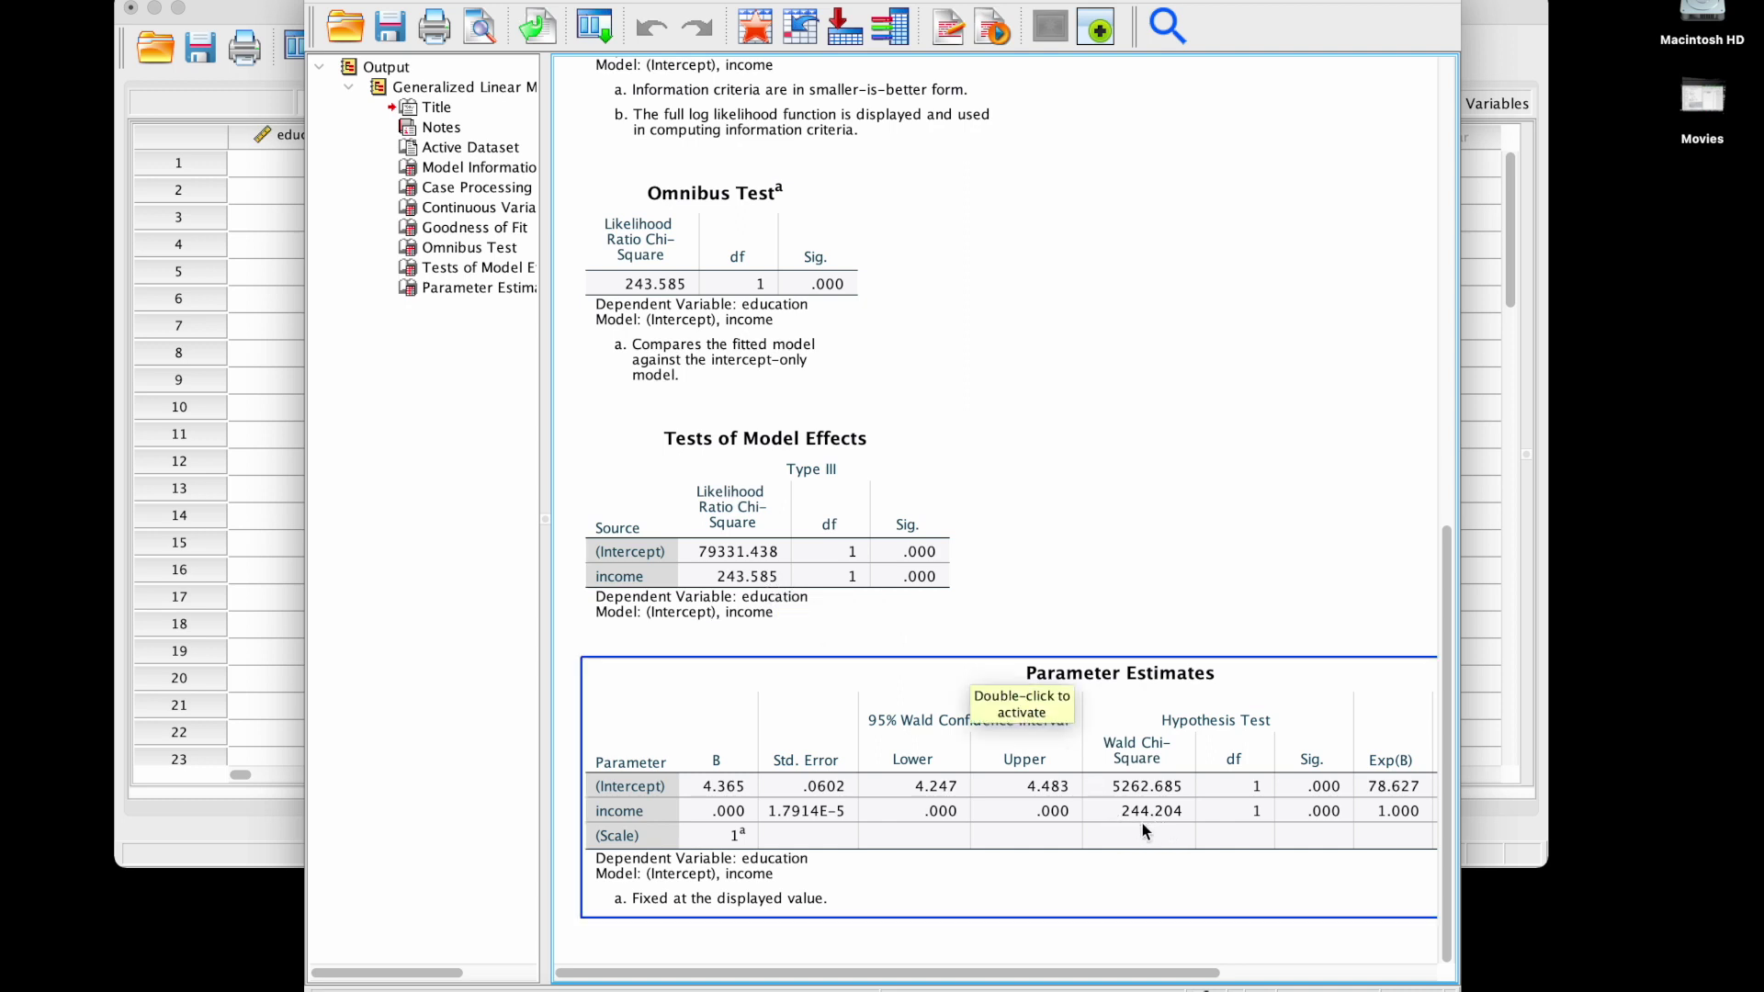
{"action": "left_click", "coordinate": [749, 592]}
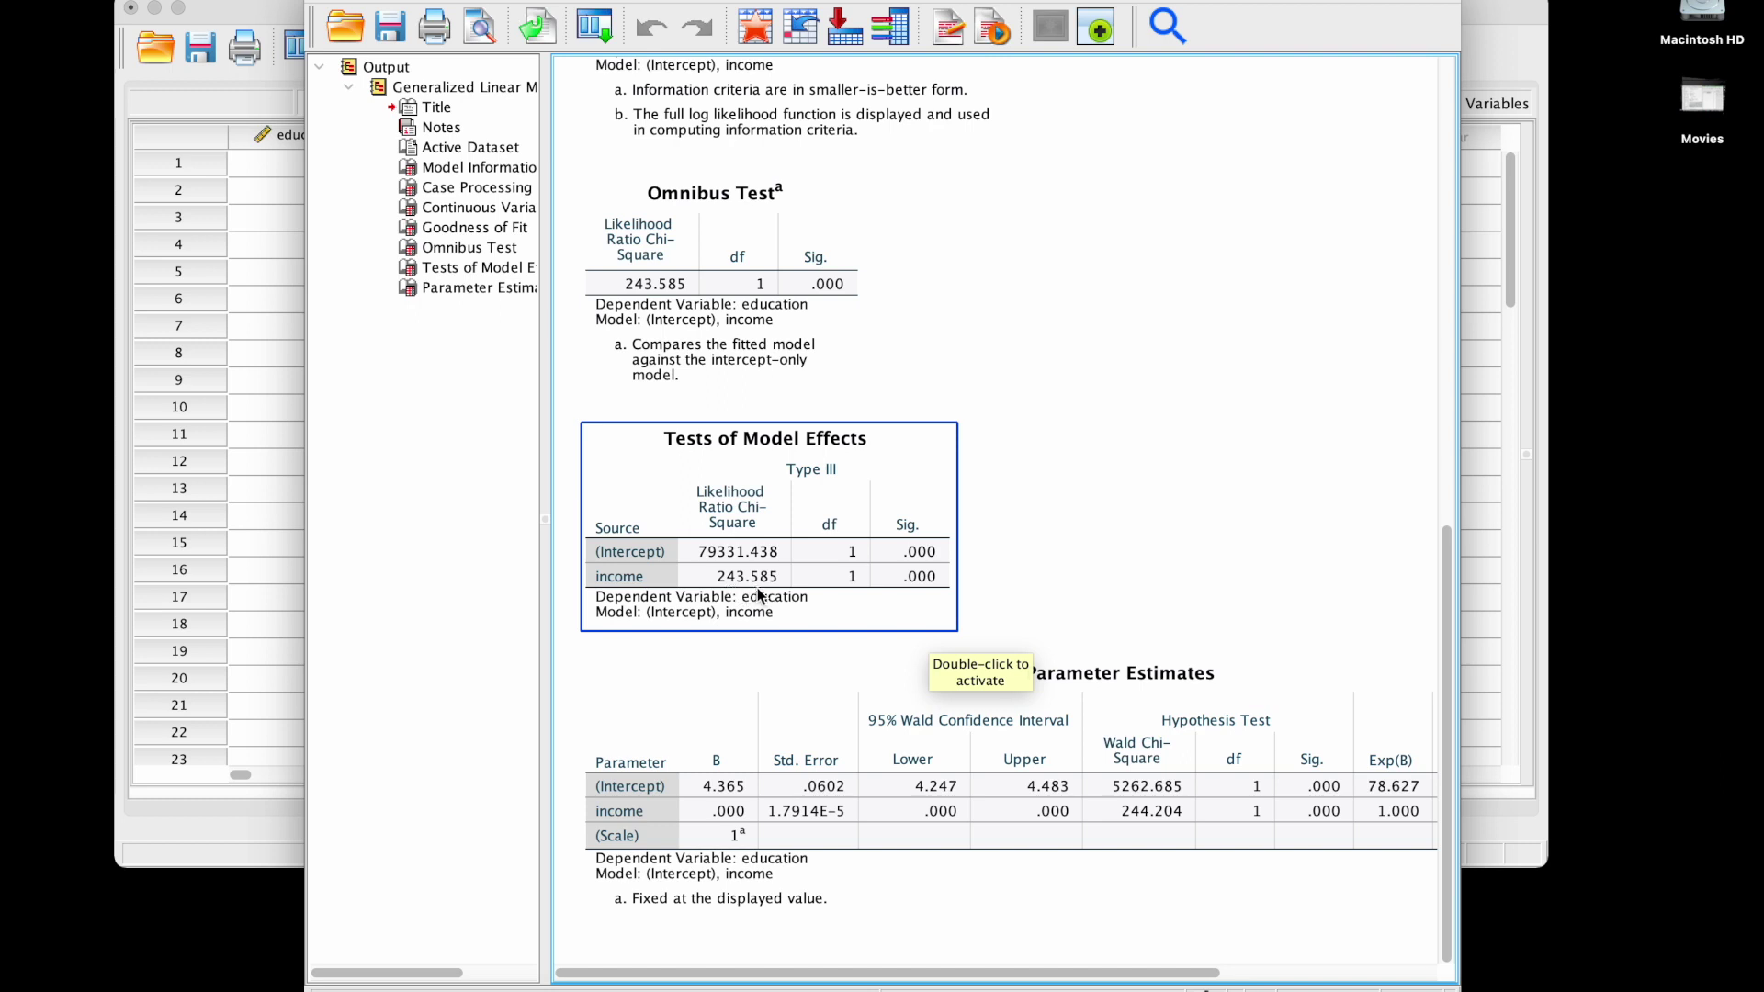
{"action": "left_click", "coordinate": [1061, 670]}
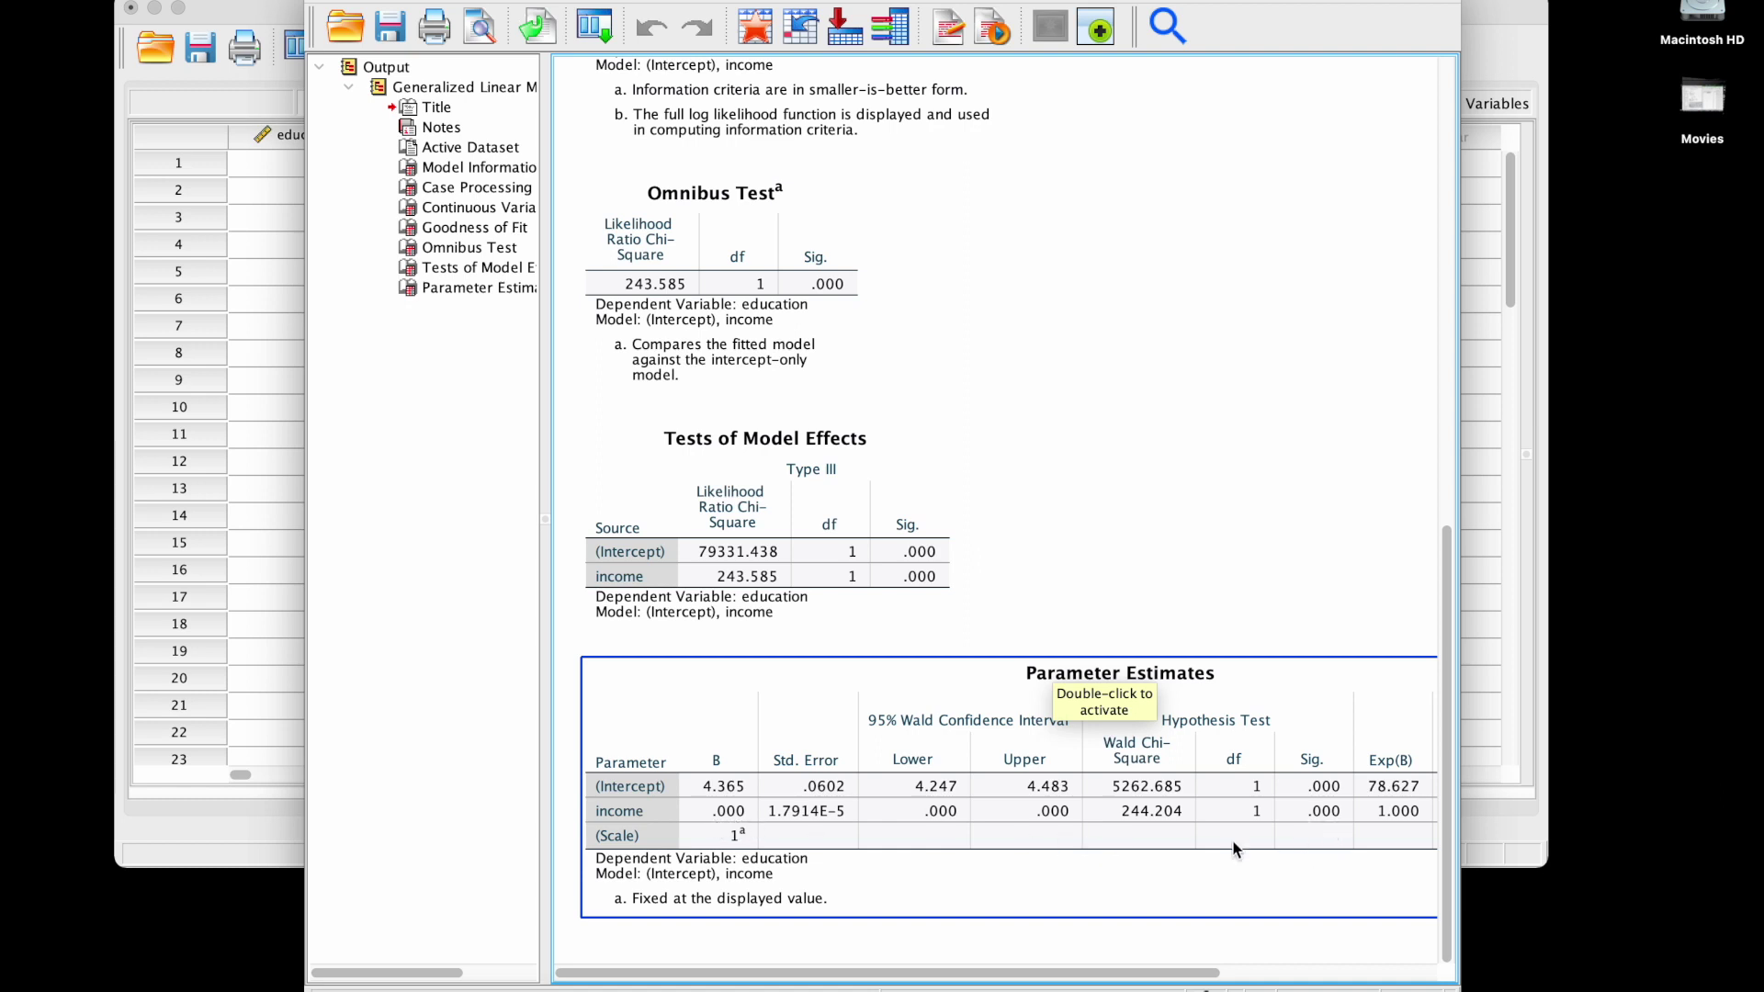
{"action": "scroll", "coordinate": [1072, 832], "scroll_direction": "right", "scroll_amount": 6}
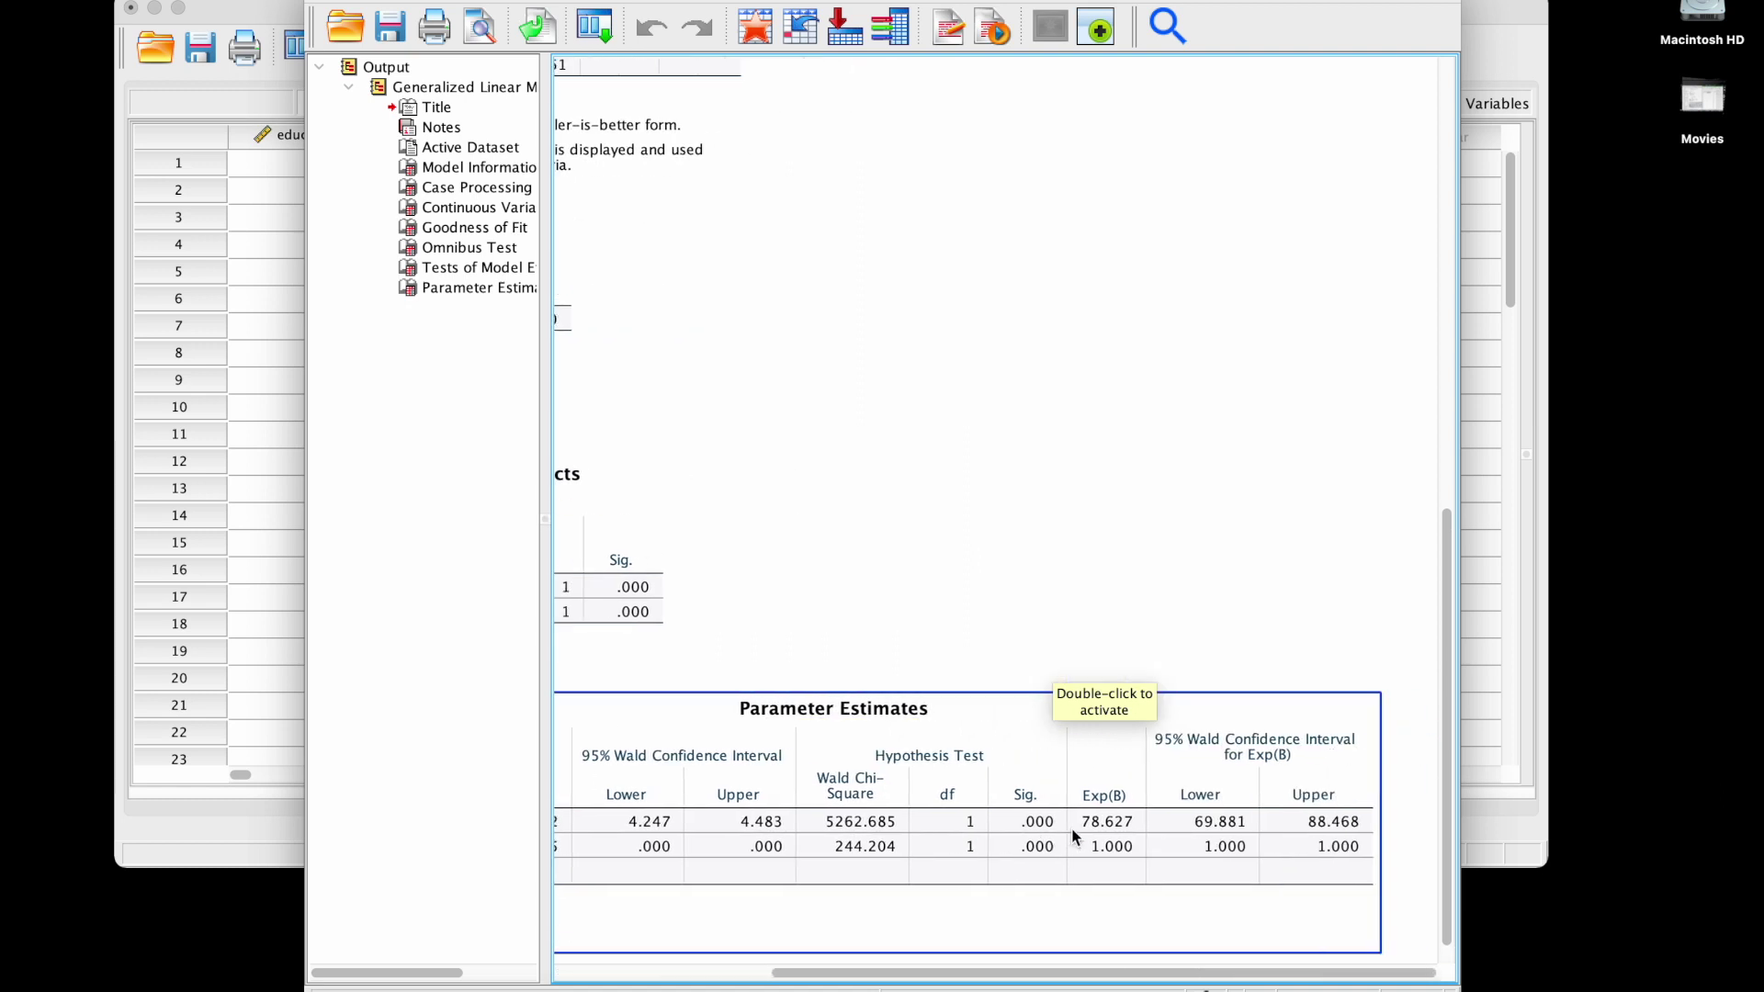
{"action": "left_click", "coordinate": [1130, 845]}
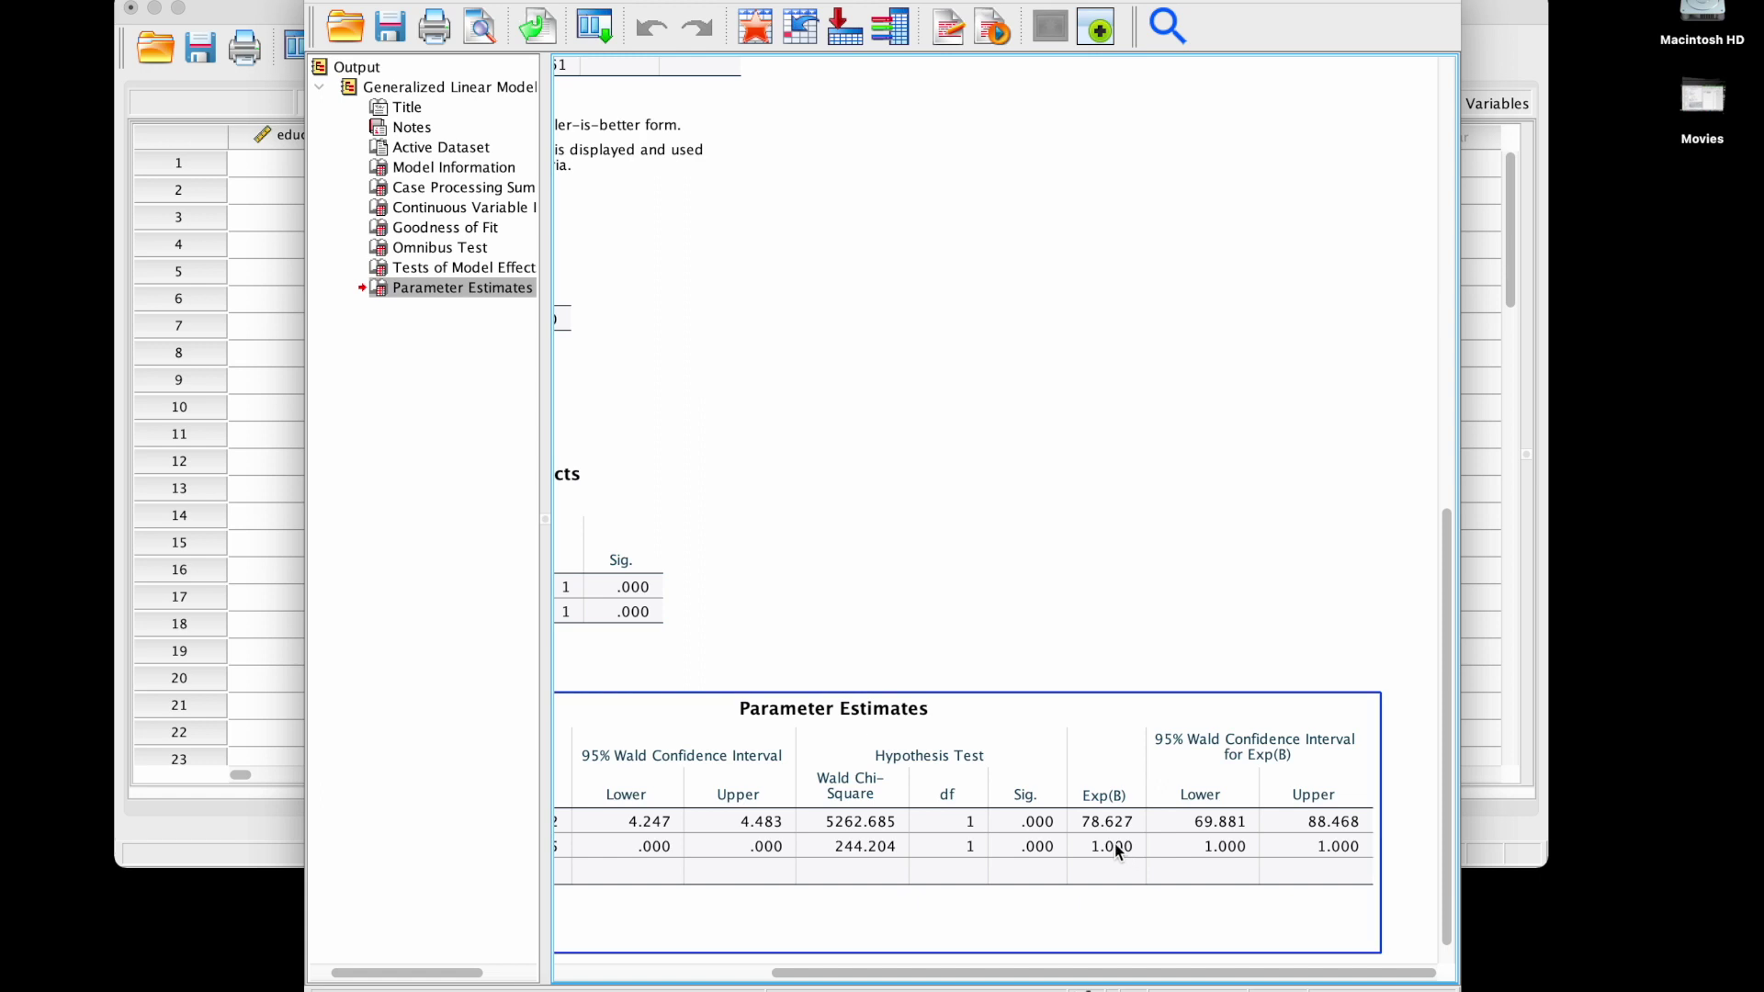
Open the Parameter Estimates table in the editor and check income's full-precision Exp(B) of 1.000280.
{"action": "double_click", "coordinate": [1115, 844]}
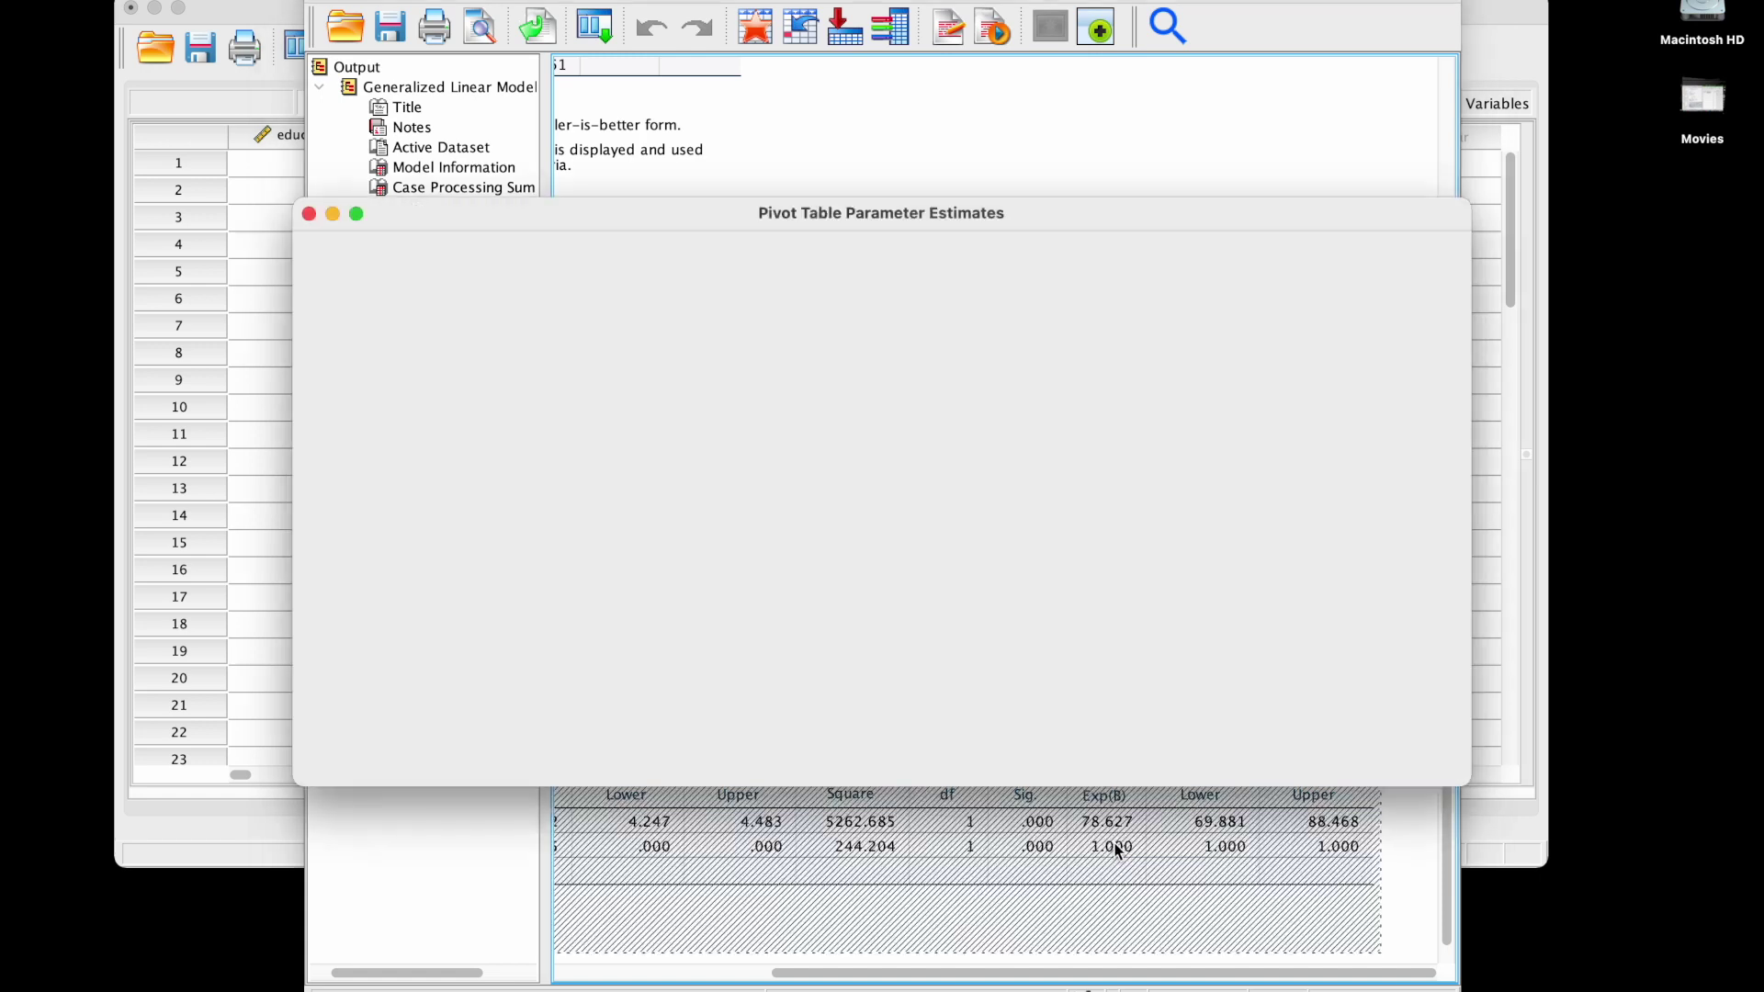
{"action": "scroll", "coordinate": [671, 466], "scroll_direction": "right", "scroll_amount": 10}
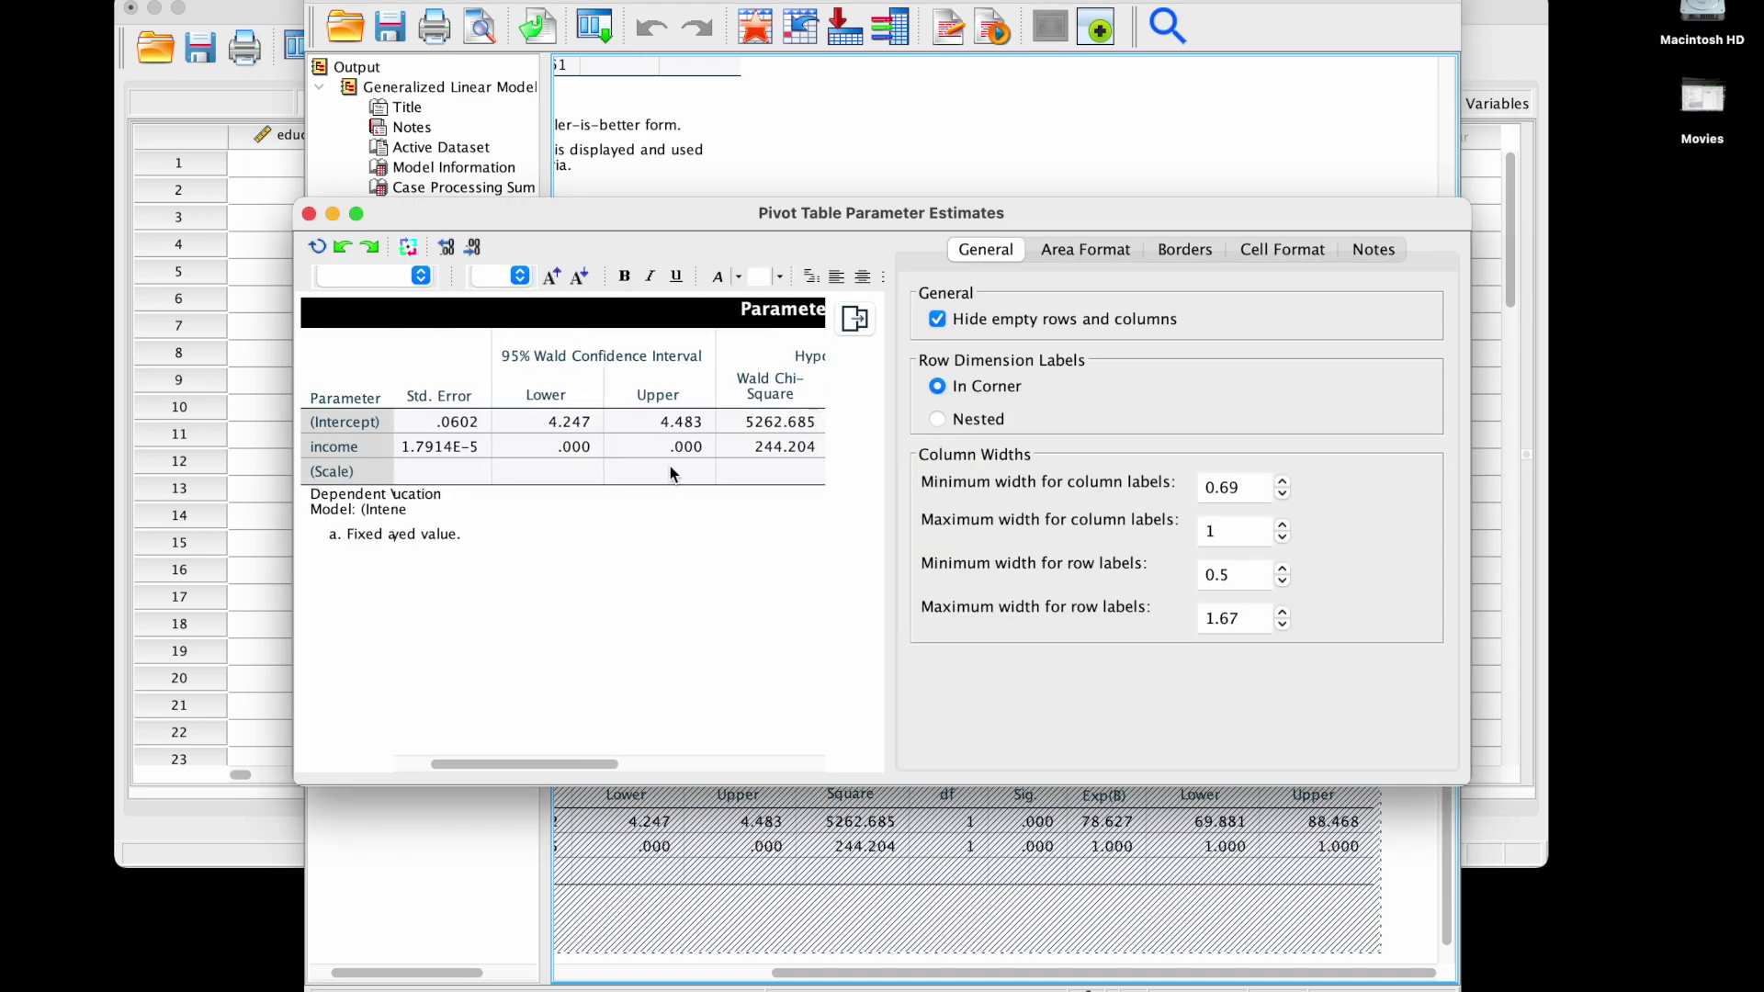
{"action": "left_click", "coordinate": [685, 450]}
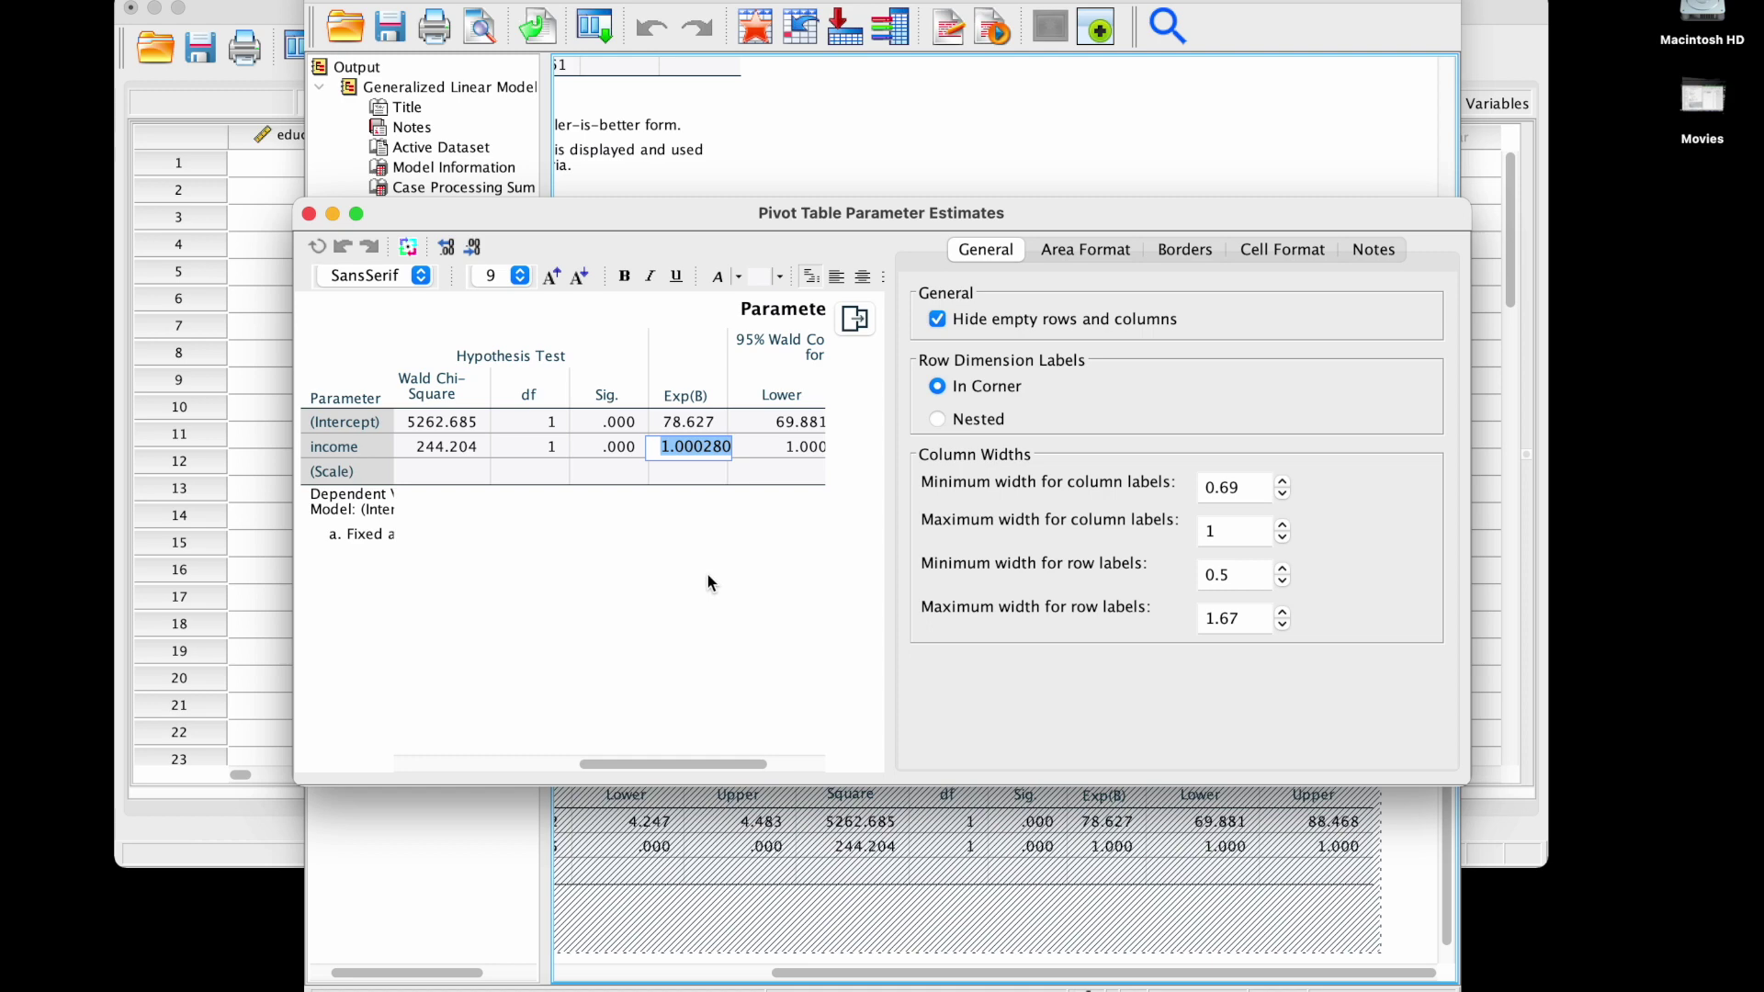
{"action": "key", "text": "Return"}
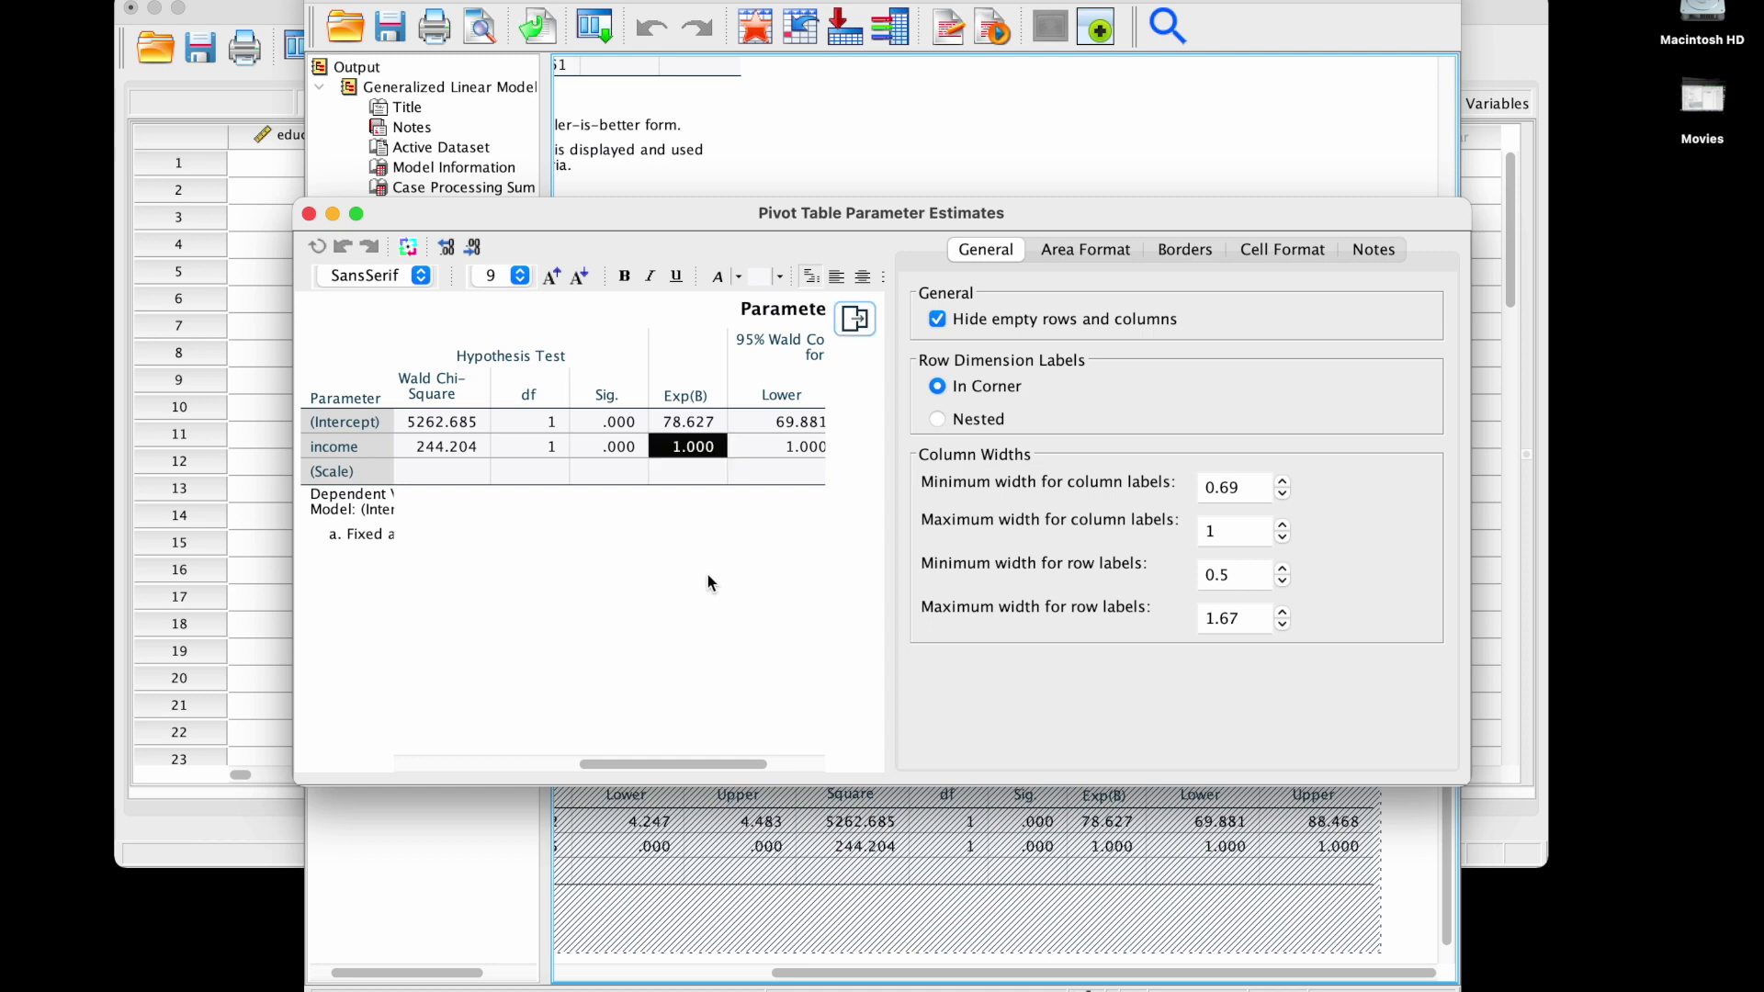
{"action": "left_click", "coordinate": [308, 215]}
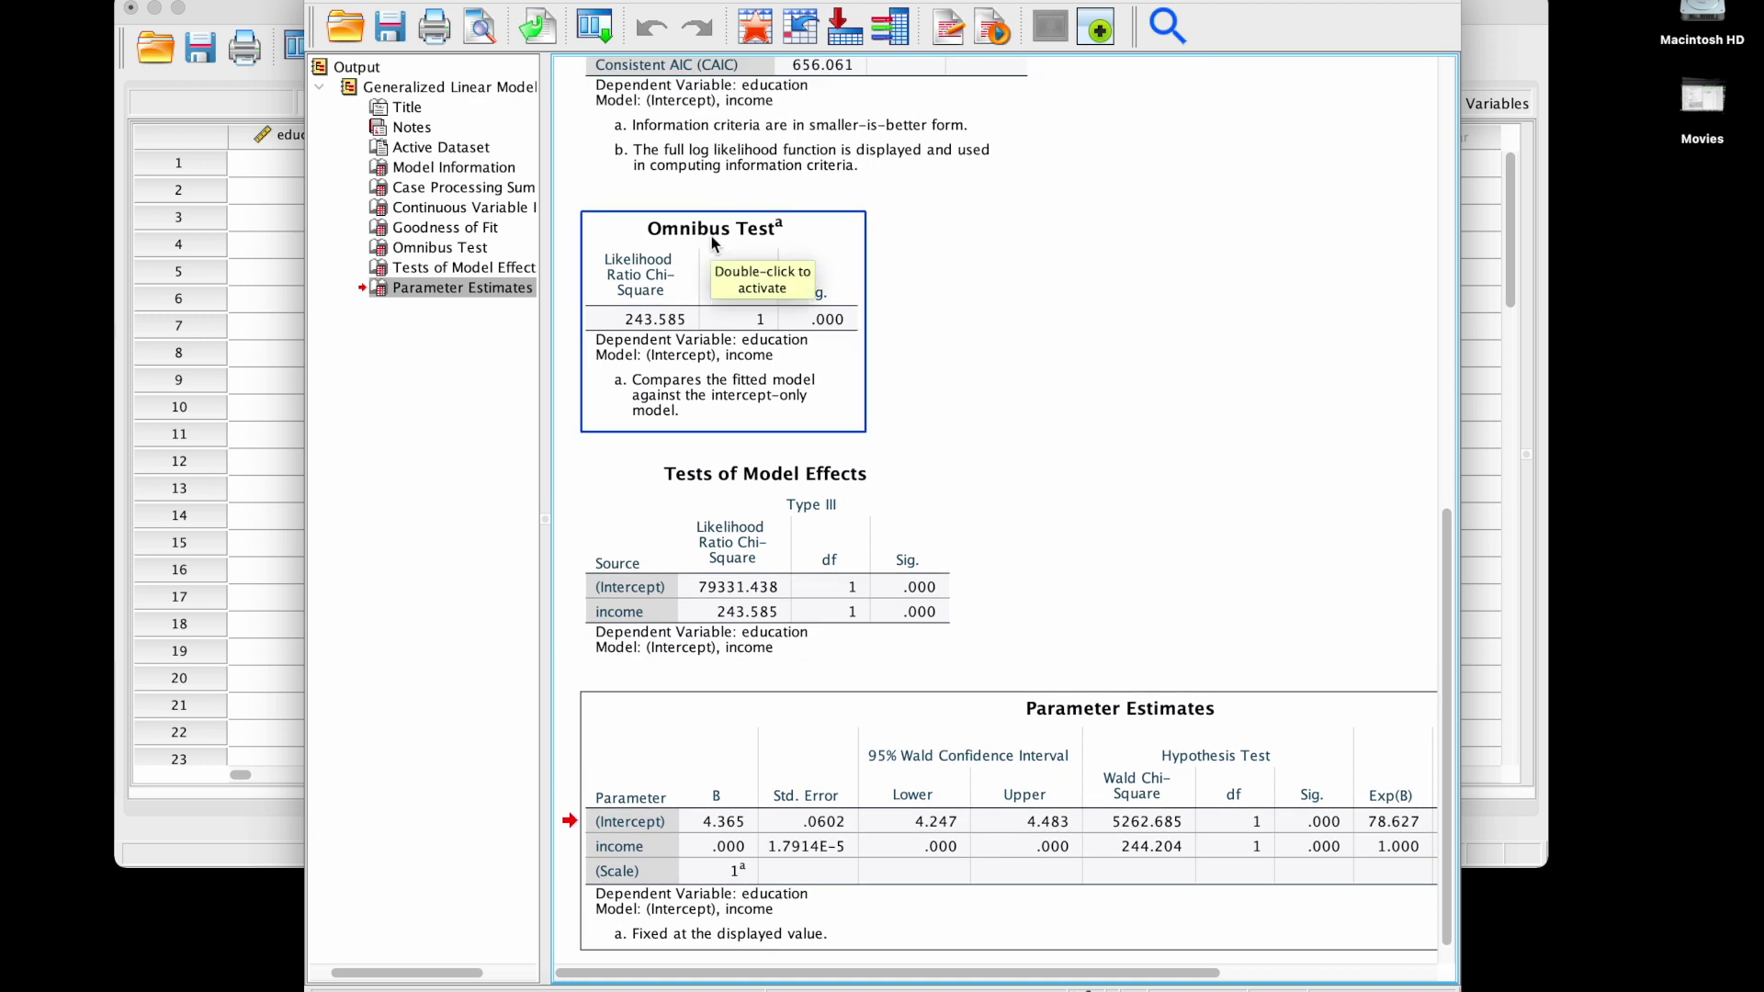
Recall the Generalized Linear Models dialog and remove income from the covariates.
{"action": "left_click", "coordinate": [602, 35]}
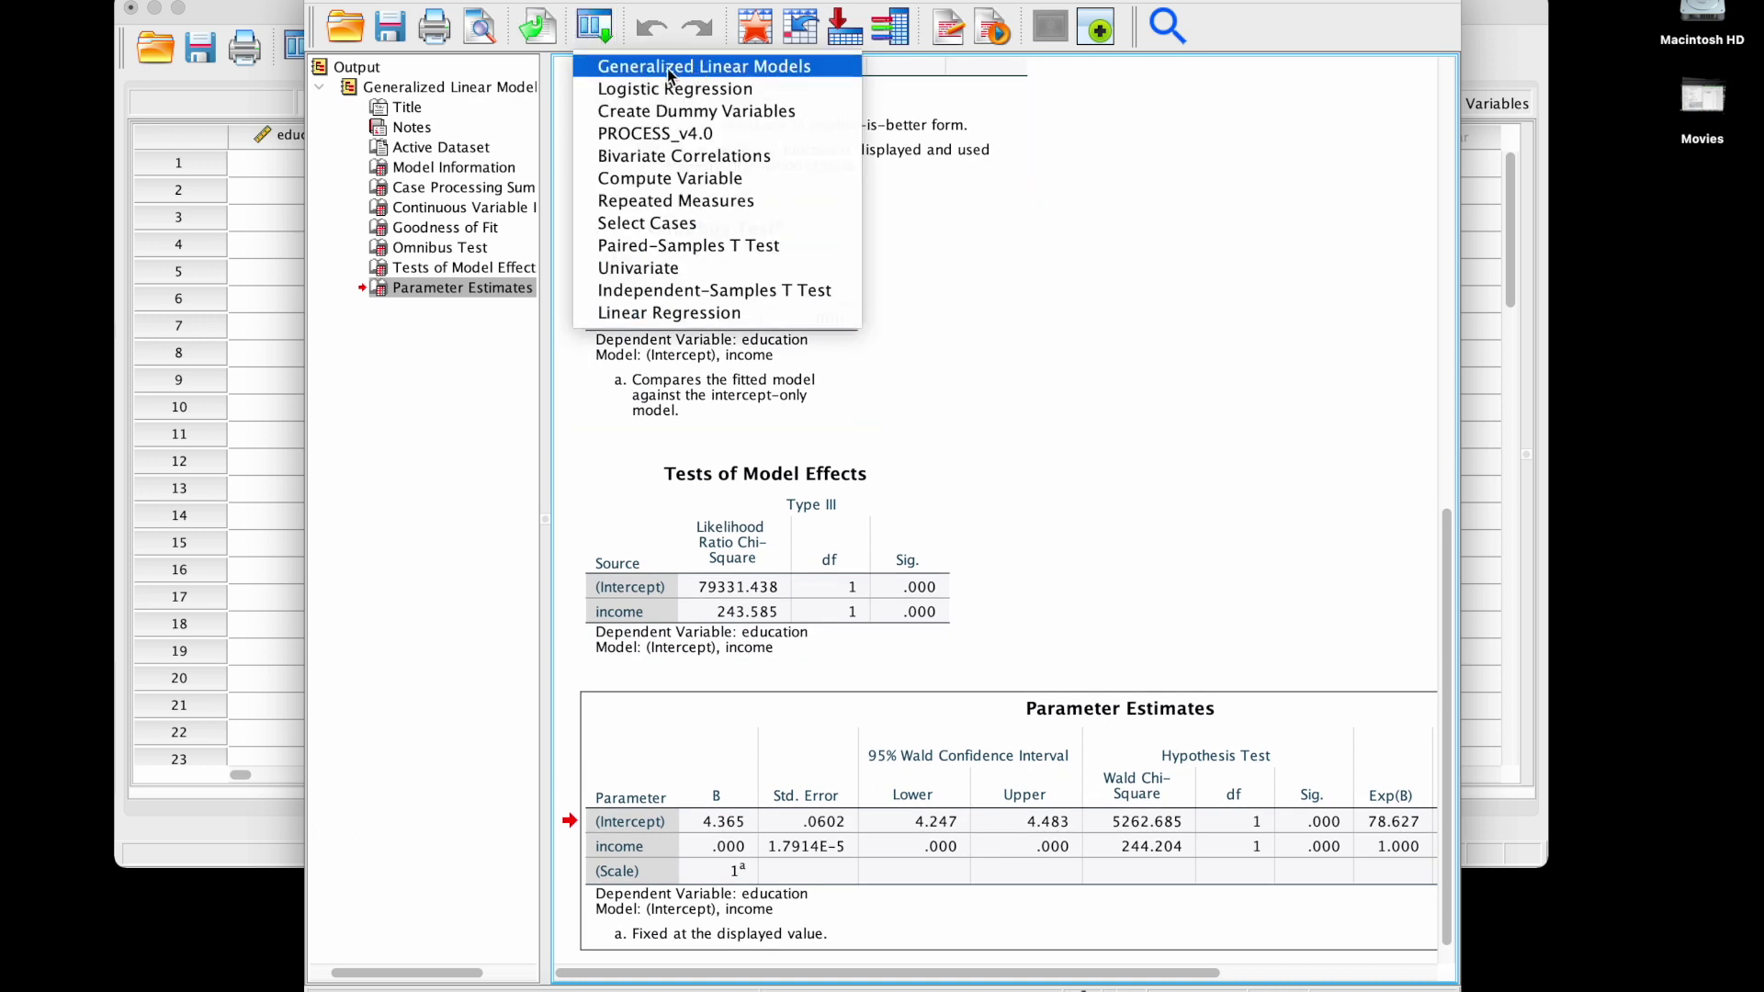
{"action": "left_click", "coordinate": [823, 72]}
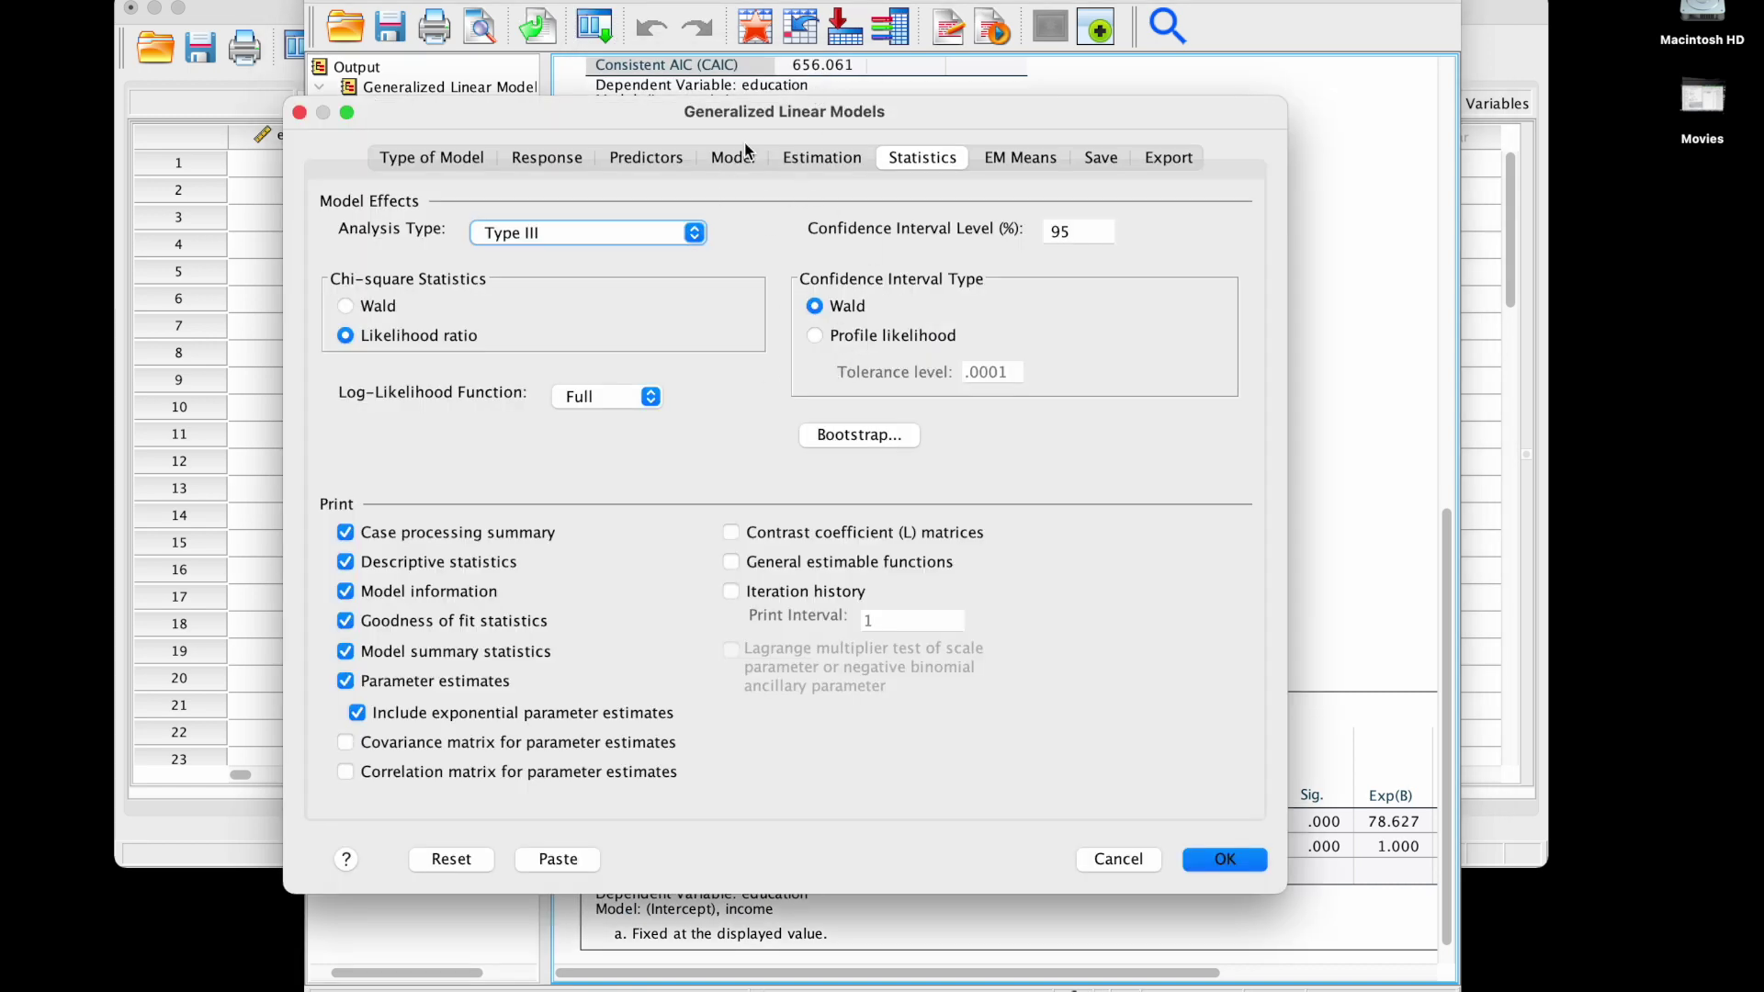
{"action": "left_click", "coordinate": [473, 158]}
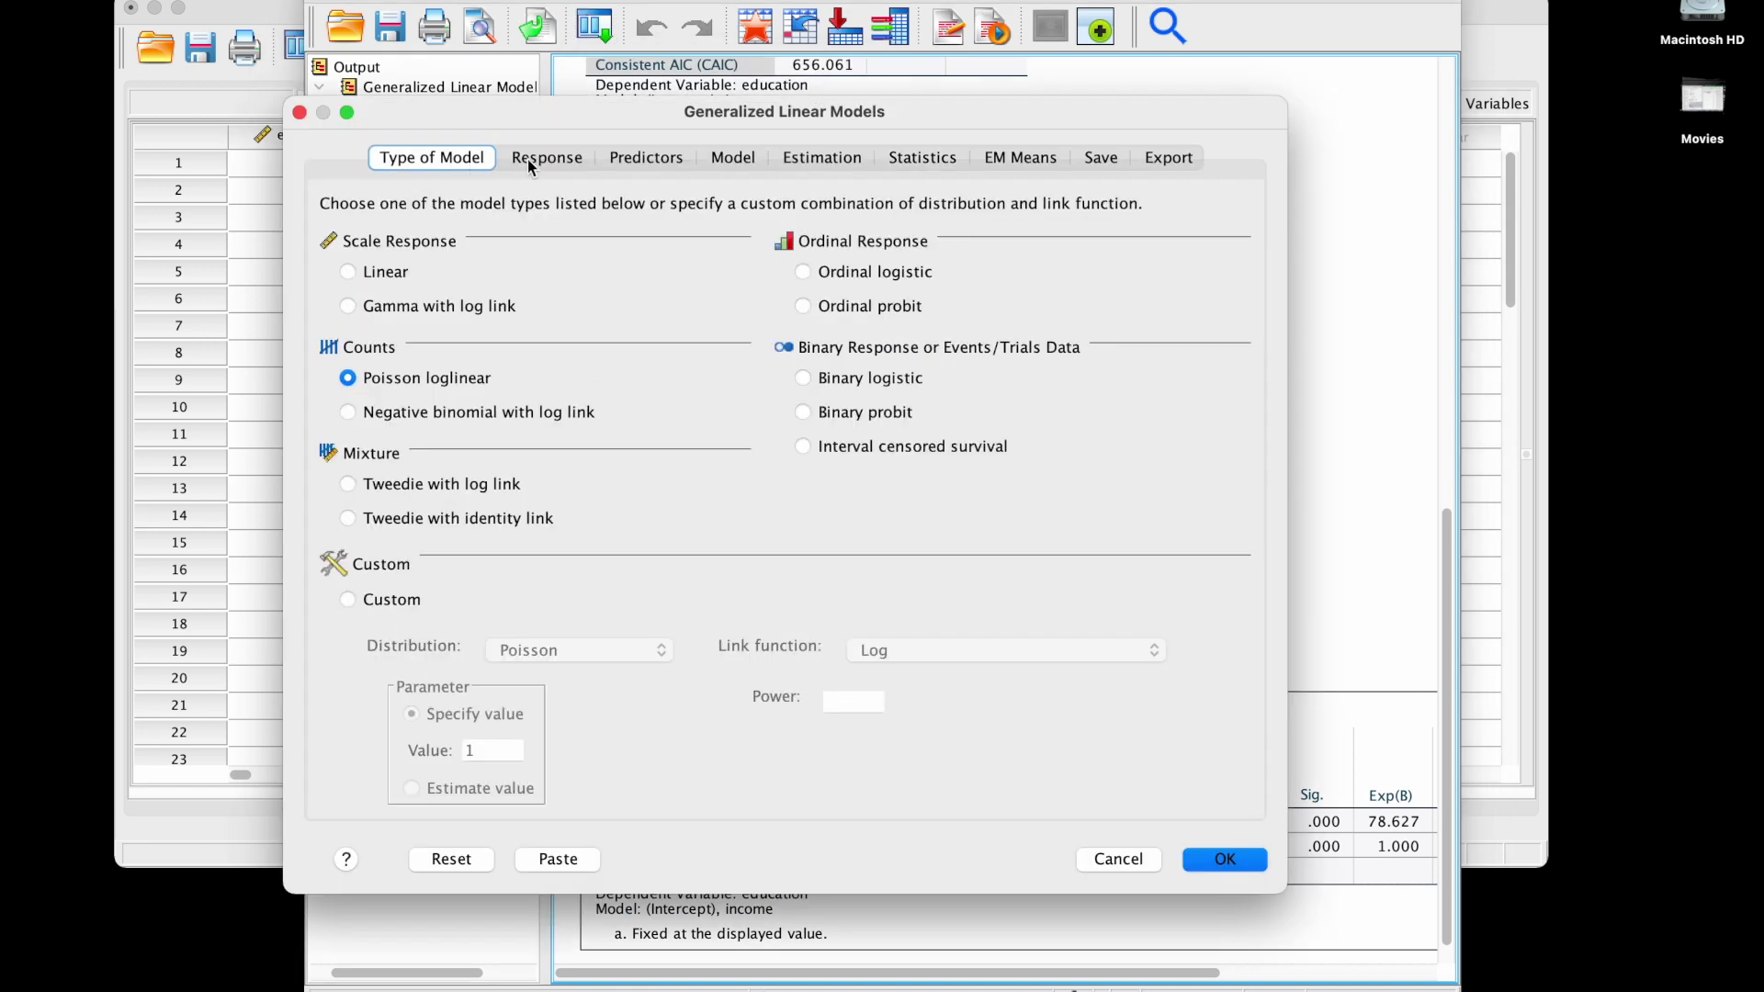
{"action": "left_click", "coordinate": [581, 158]}
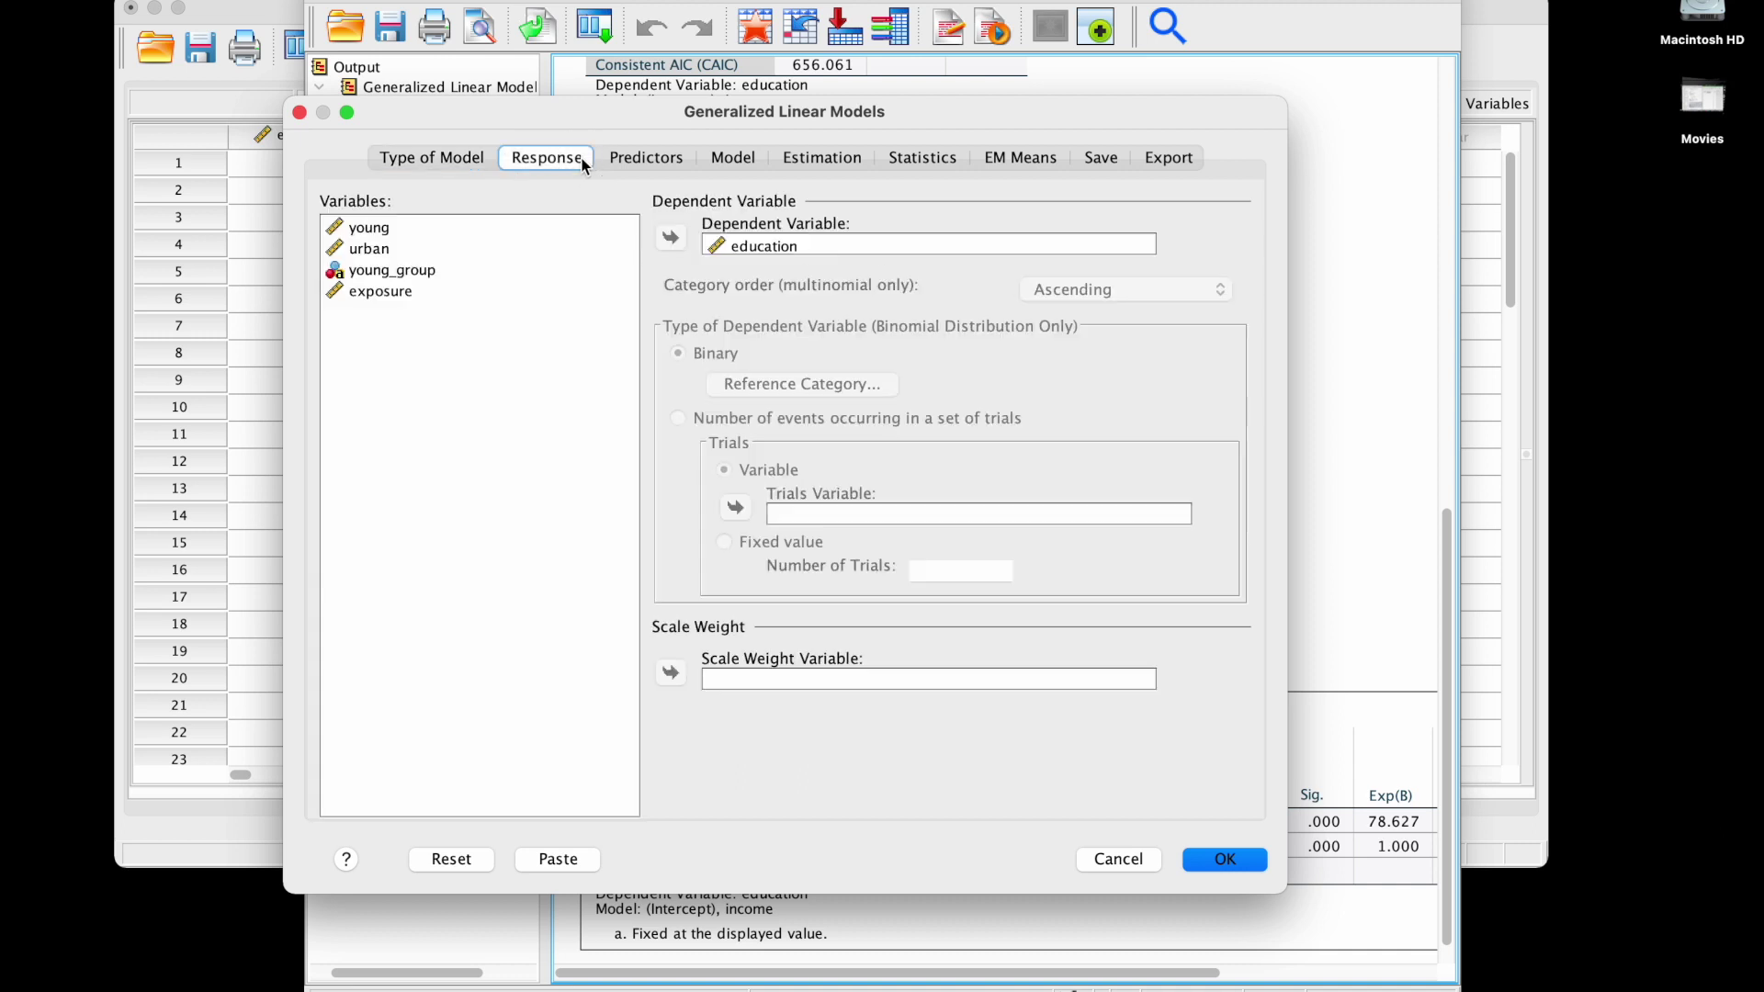
{"action": "left_click", "coordinate": [676, 160]}
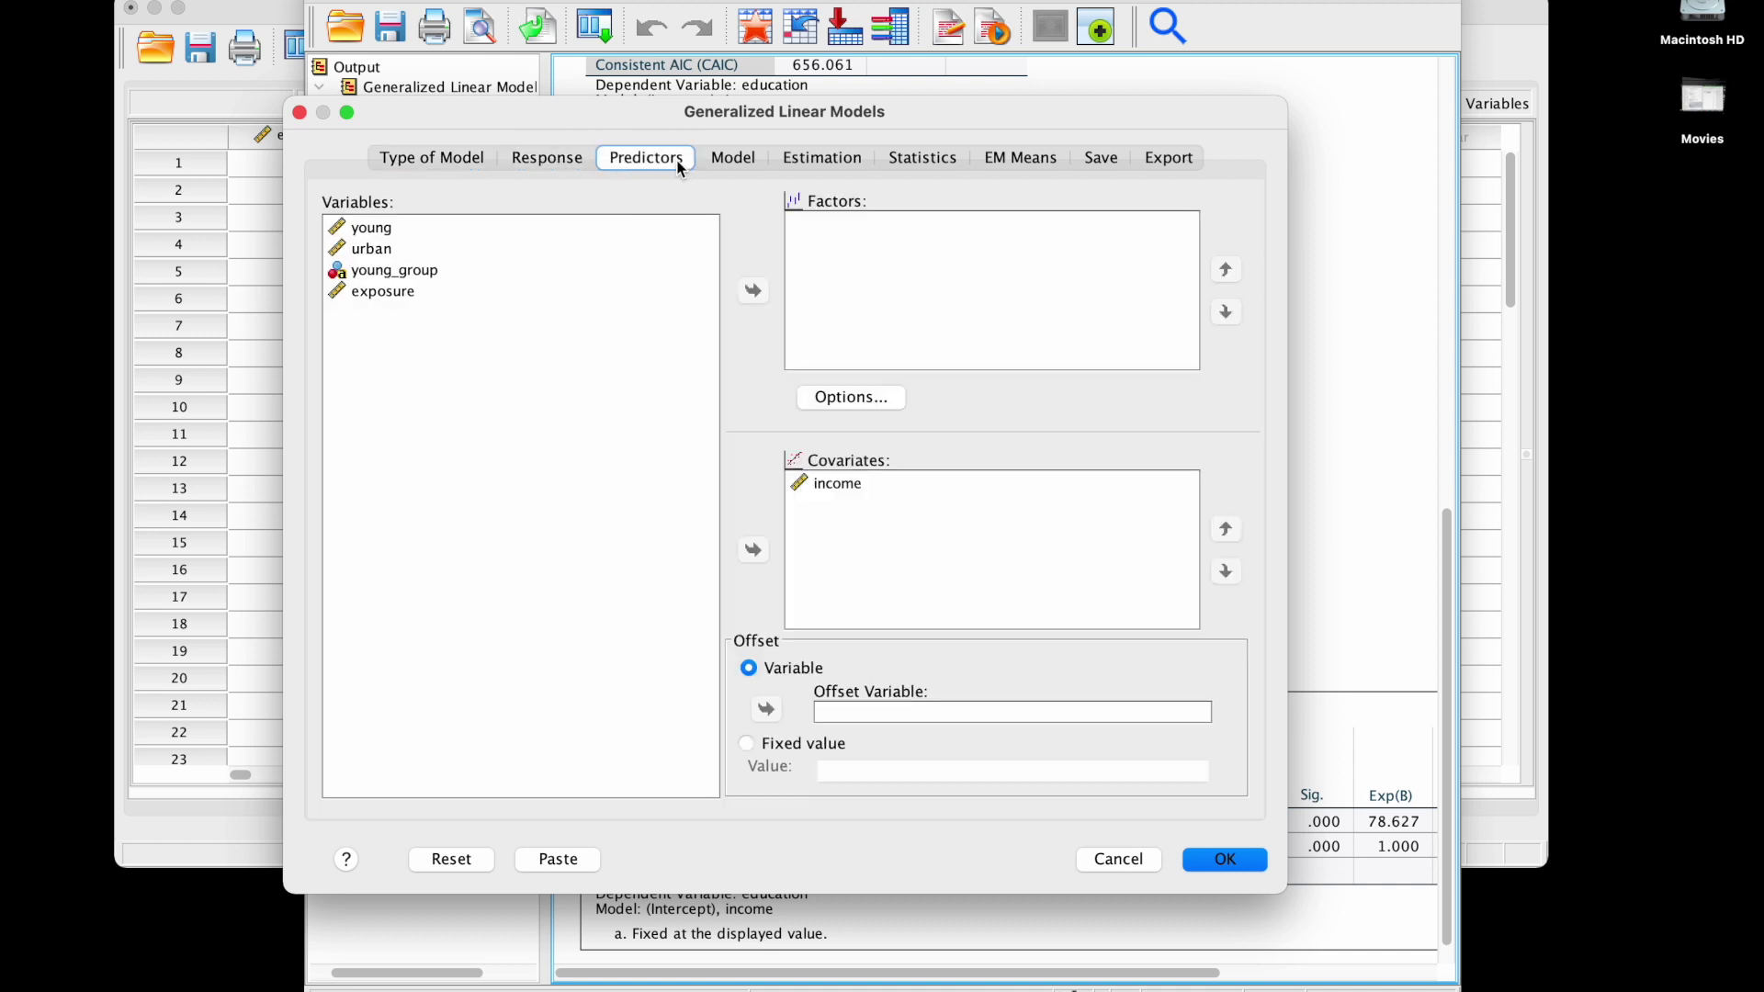
{"action": "left_click", "coordinate": [841, 486]}
{"action": "left_click", "coordinate": [754, 549]}
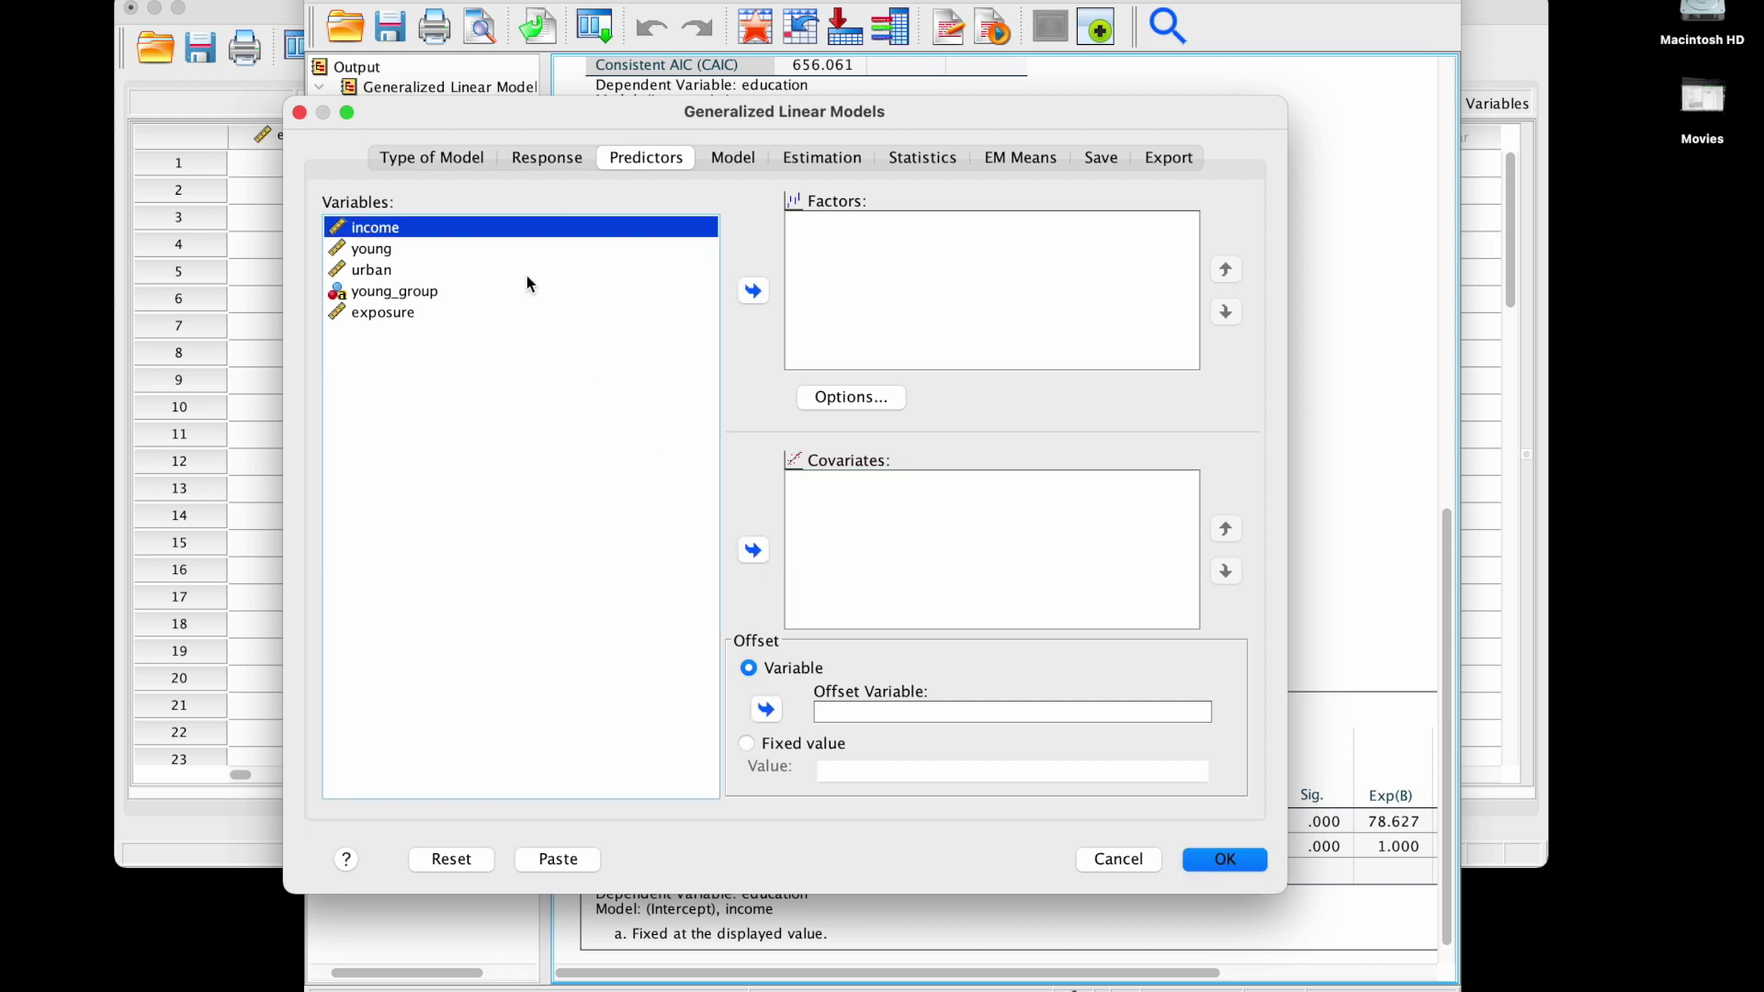
Add young_group as a factor, a main-effect term and an estimated marginal means variable.
{"action": "left_click", "coordinate": [404, 293]}
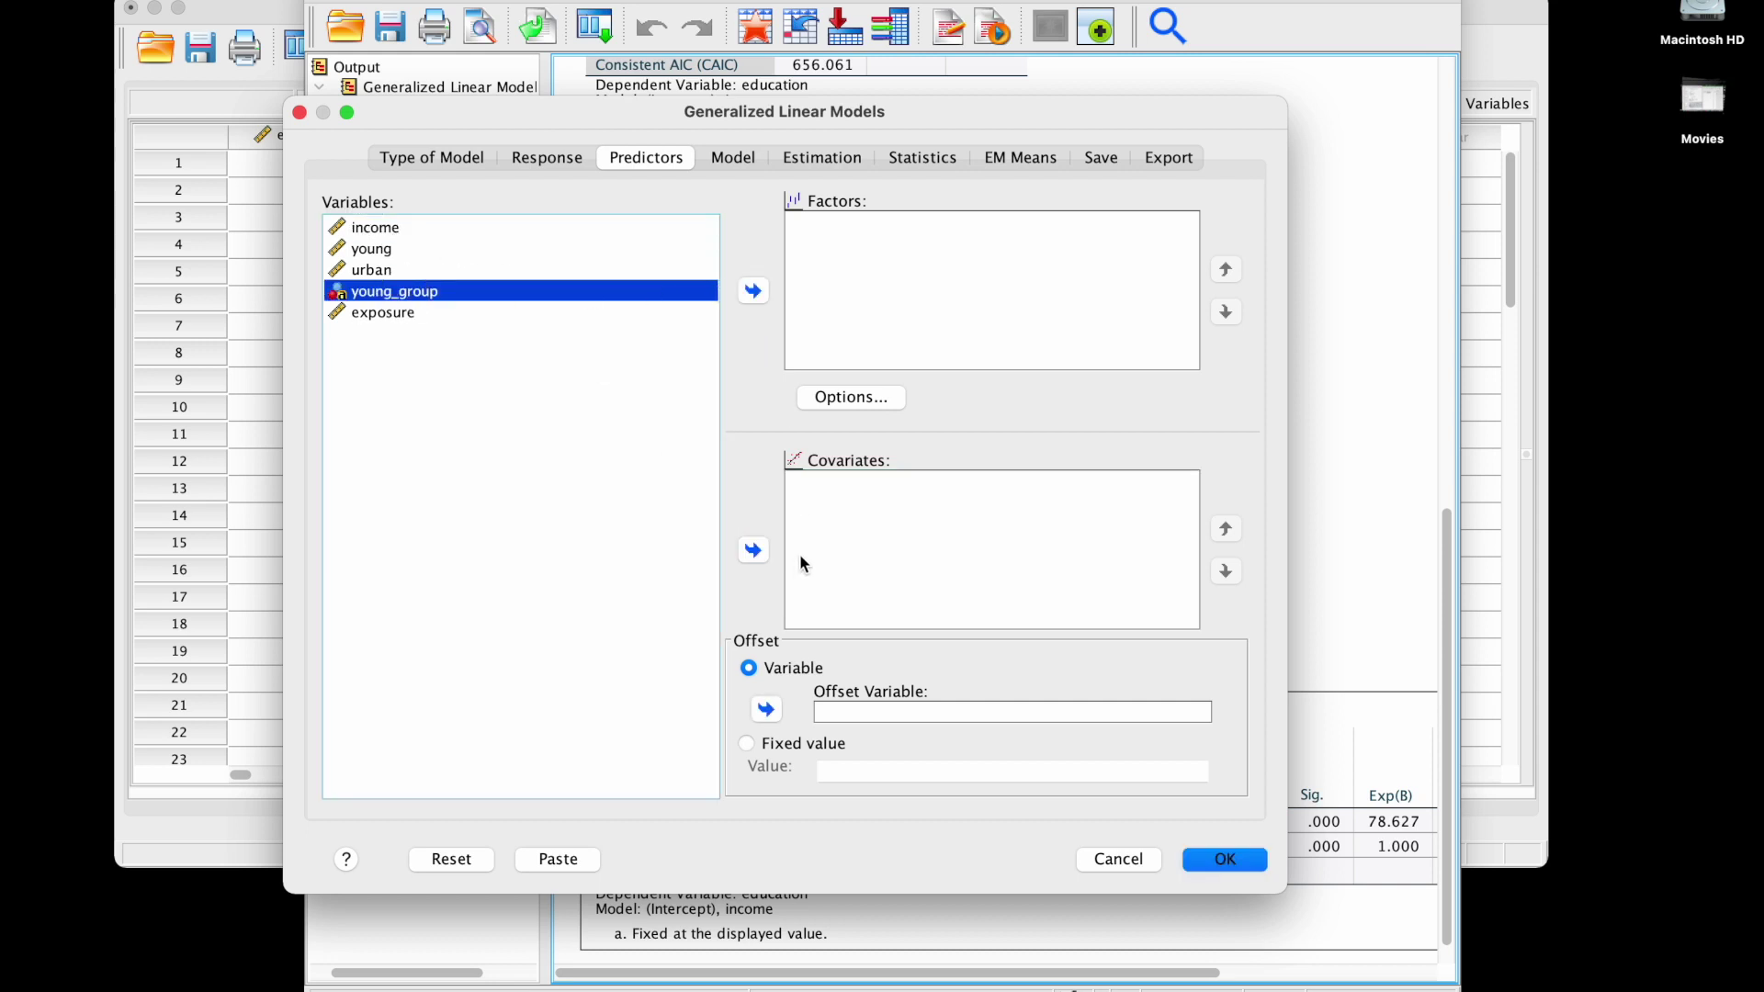
{"action": "left_click", "coordinate": [753, 291]}
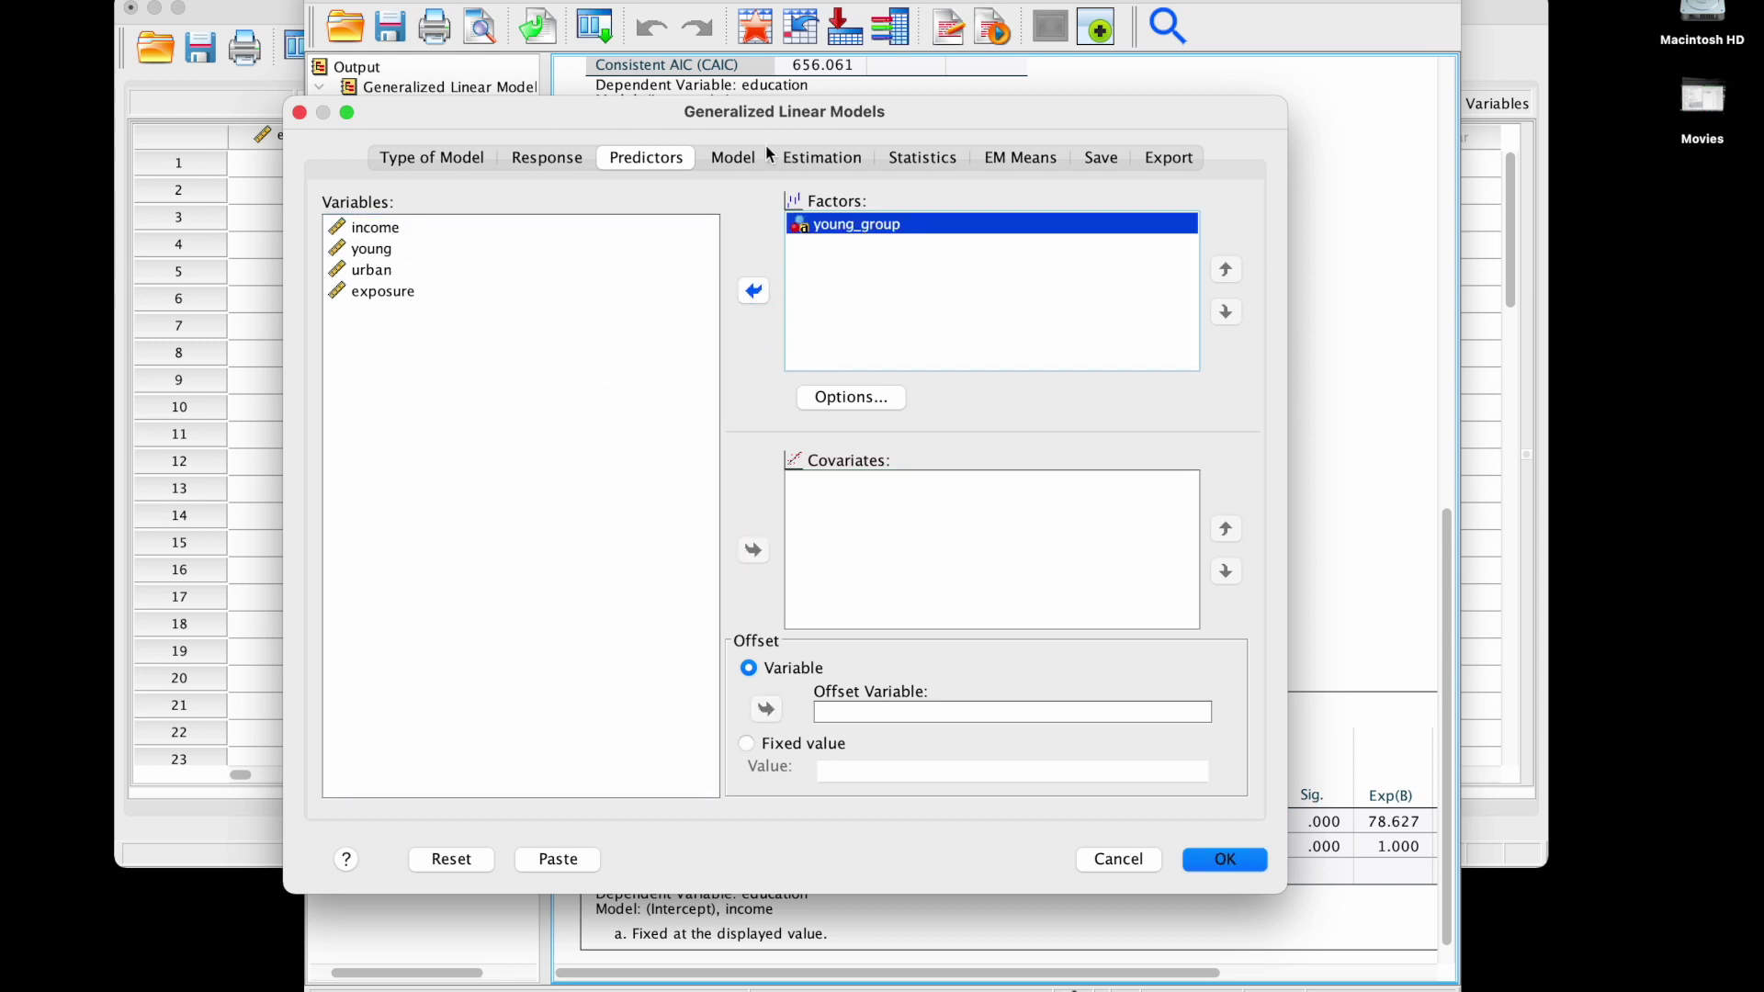
{"action": "left_click", "coordinate": [754, 165]}
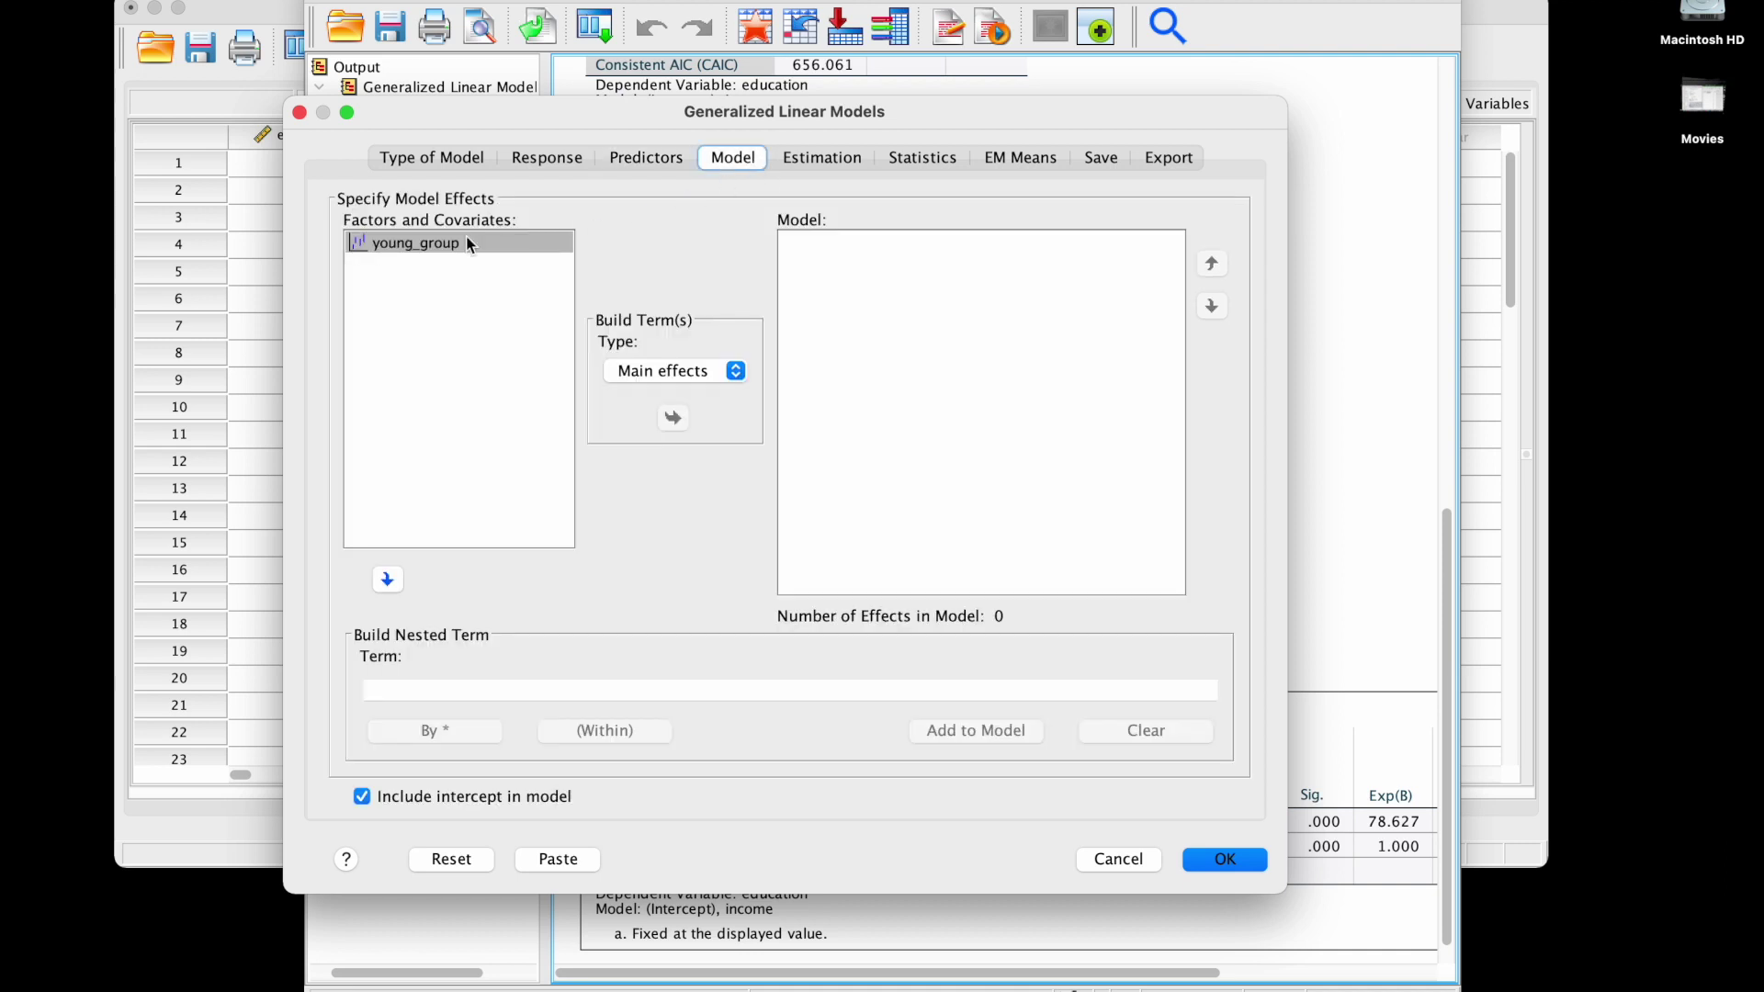
{"action": "left_click", "coordinate": [443, 244]}
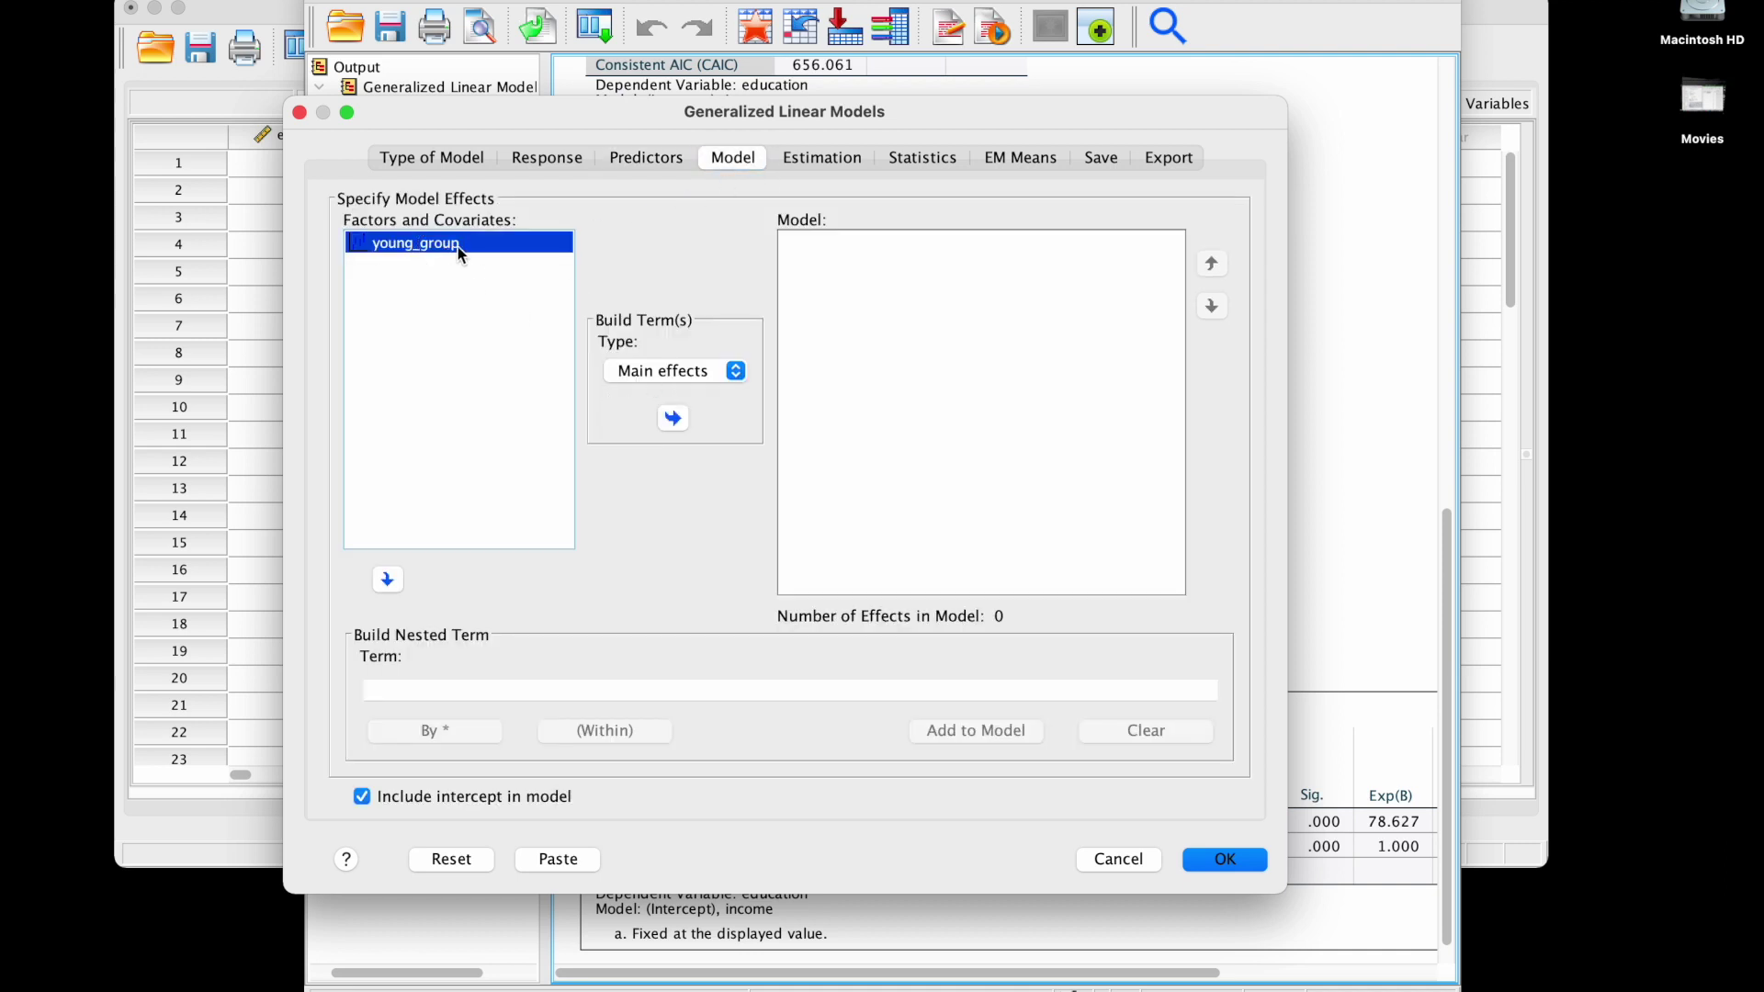
{"action": "left_click", "coordinate": [672, 418]}
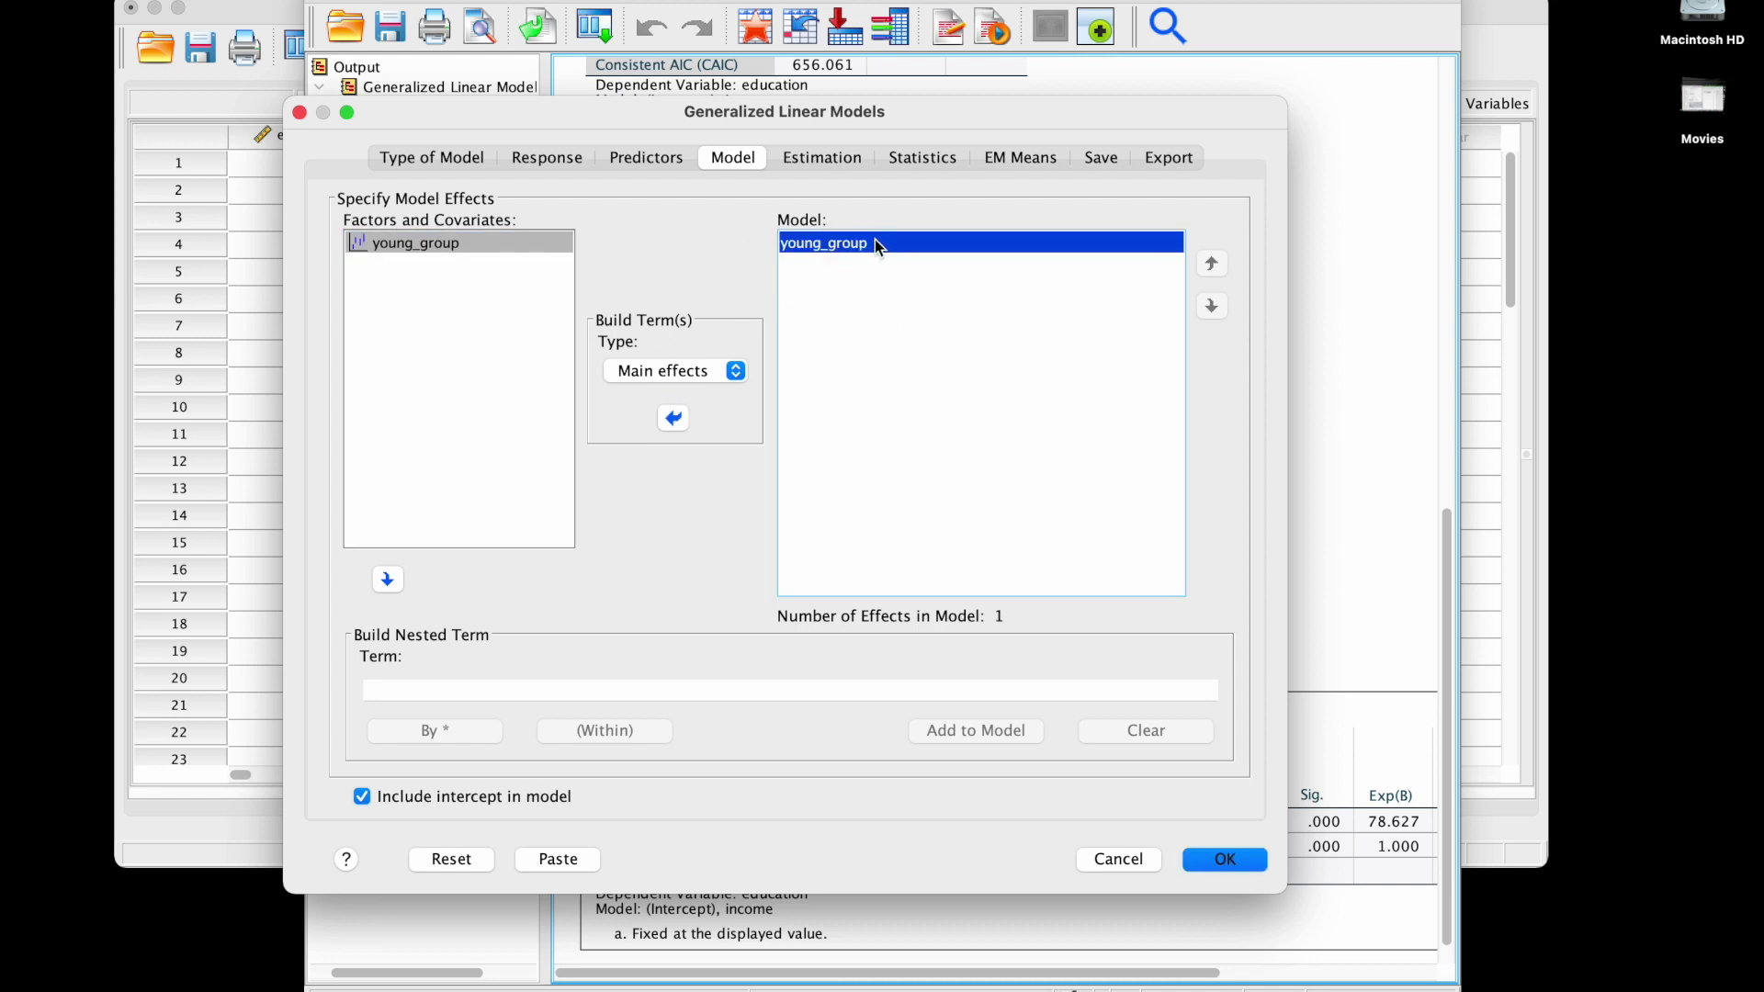
{"action": "left_click", "coordinate": [1057, 164]}
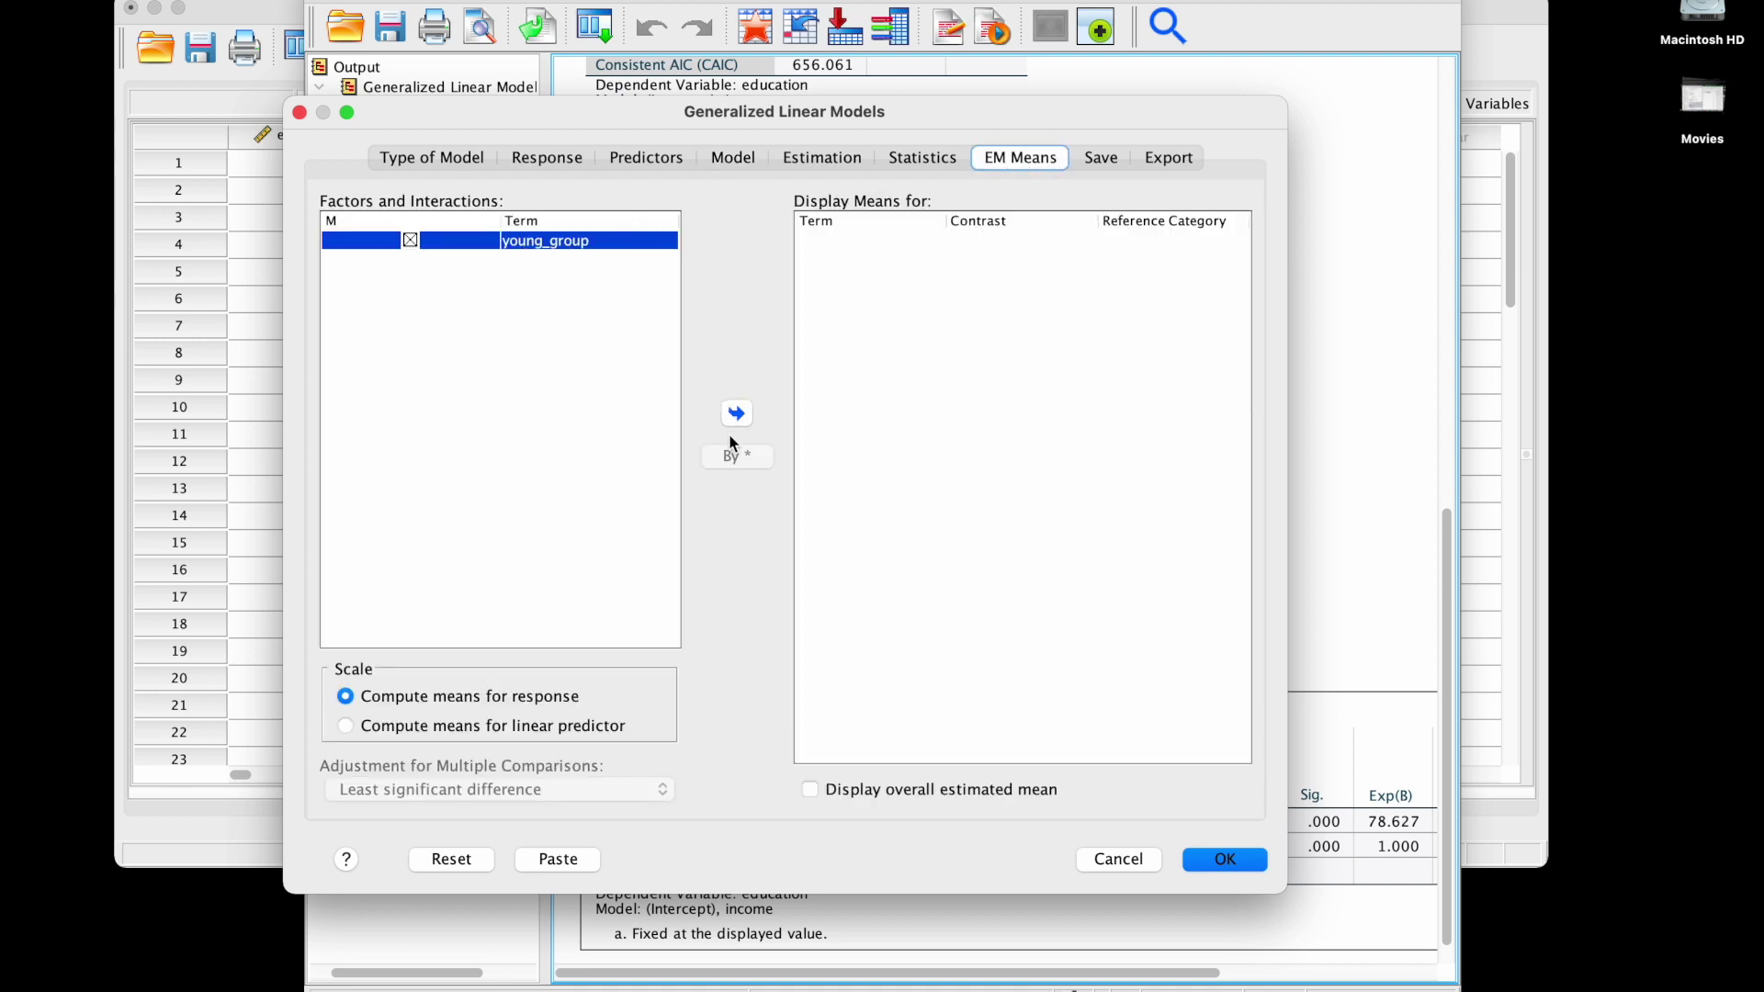
{"action": "left_click", "coordinate": [746, 416]}
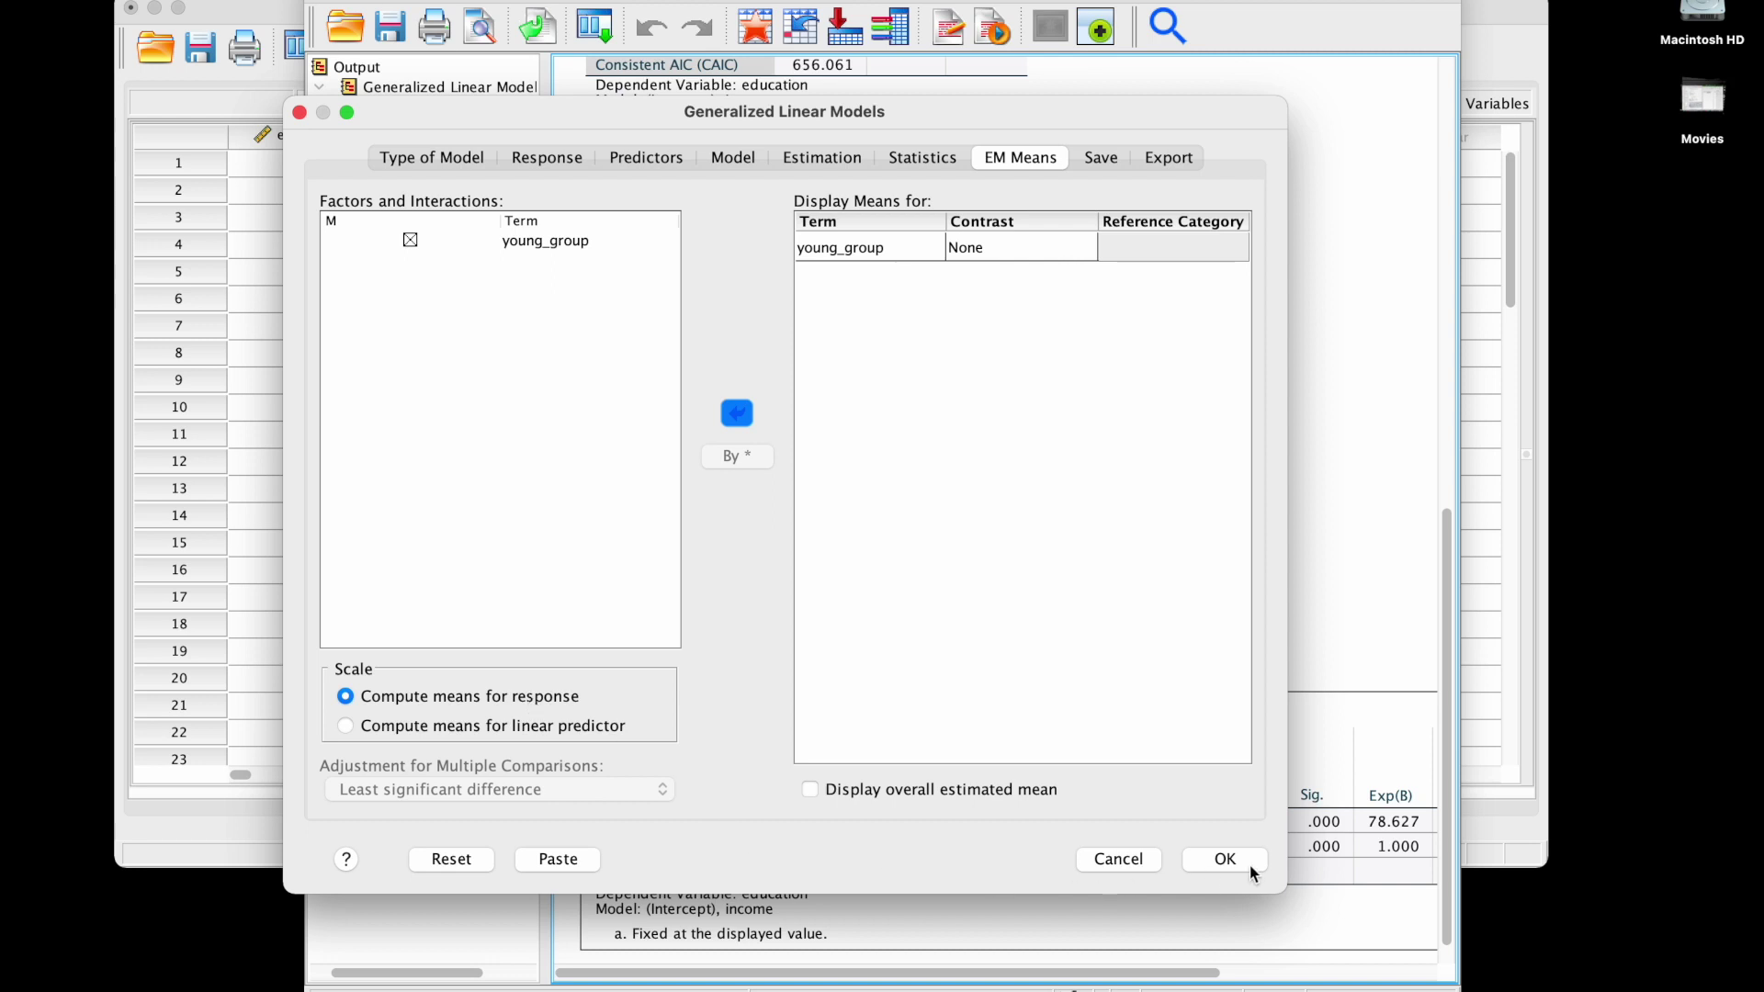
{"action": "left_click", "coordinate": [1225, 859]}
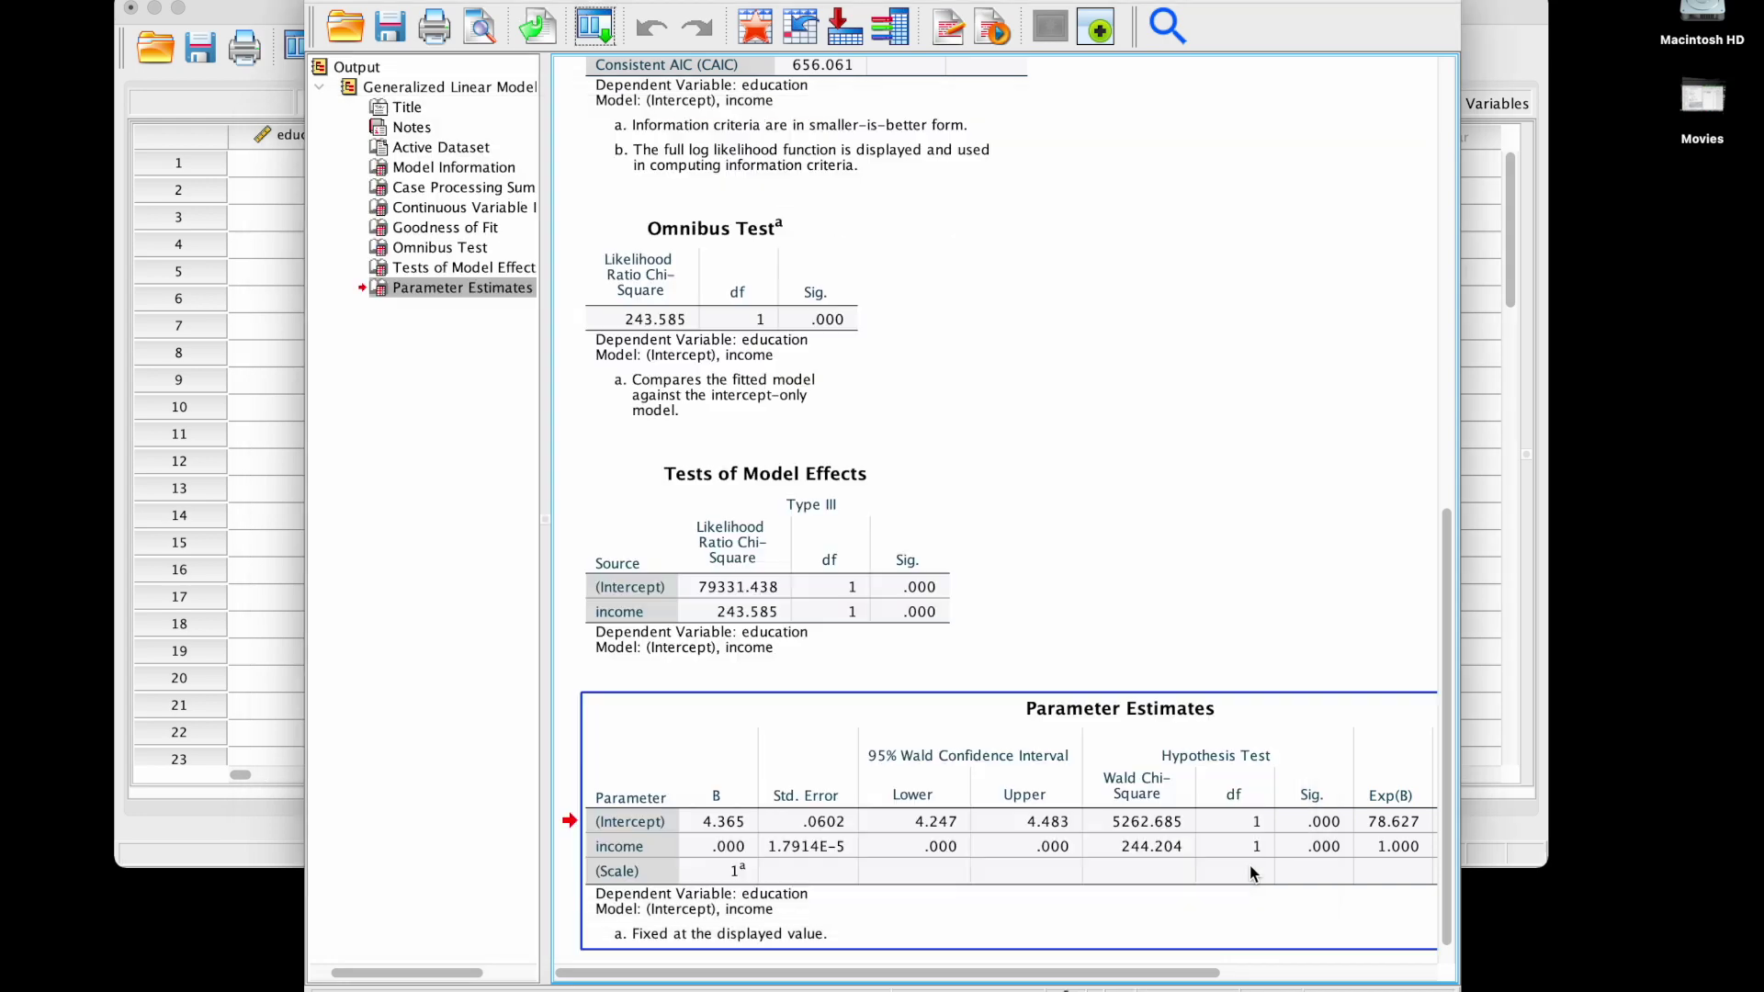
{"action": "scroll", "coordinate": [1170, 444], "scroll_direction": "down", "scroll_amount": 10}
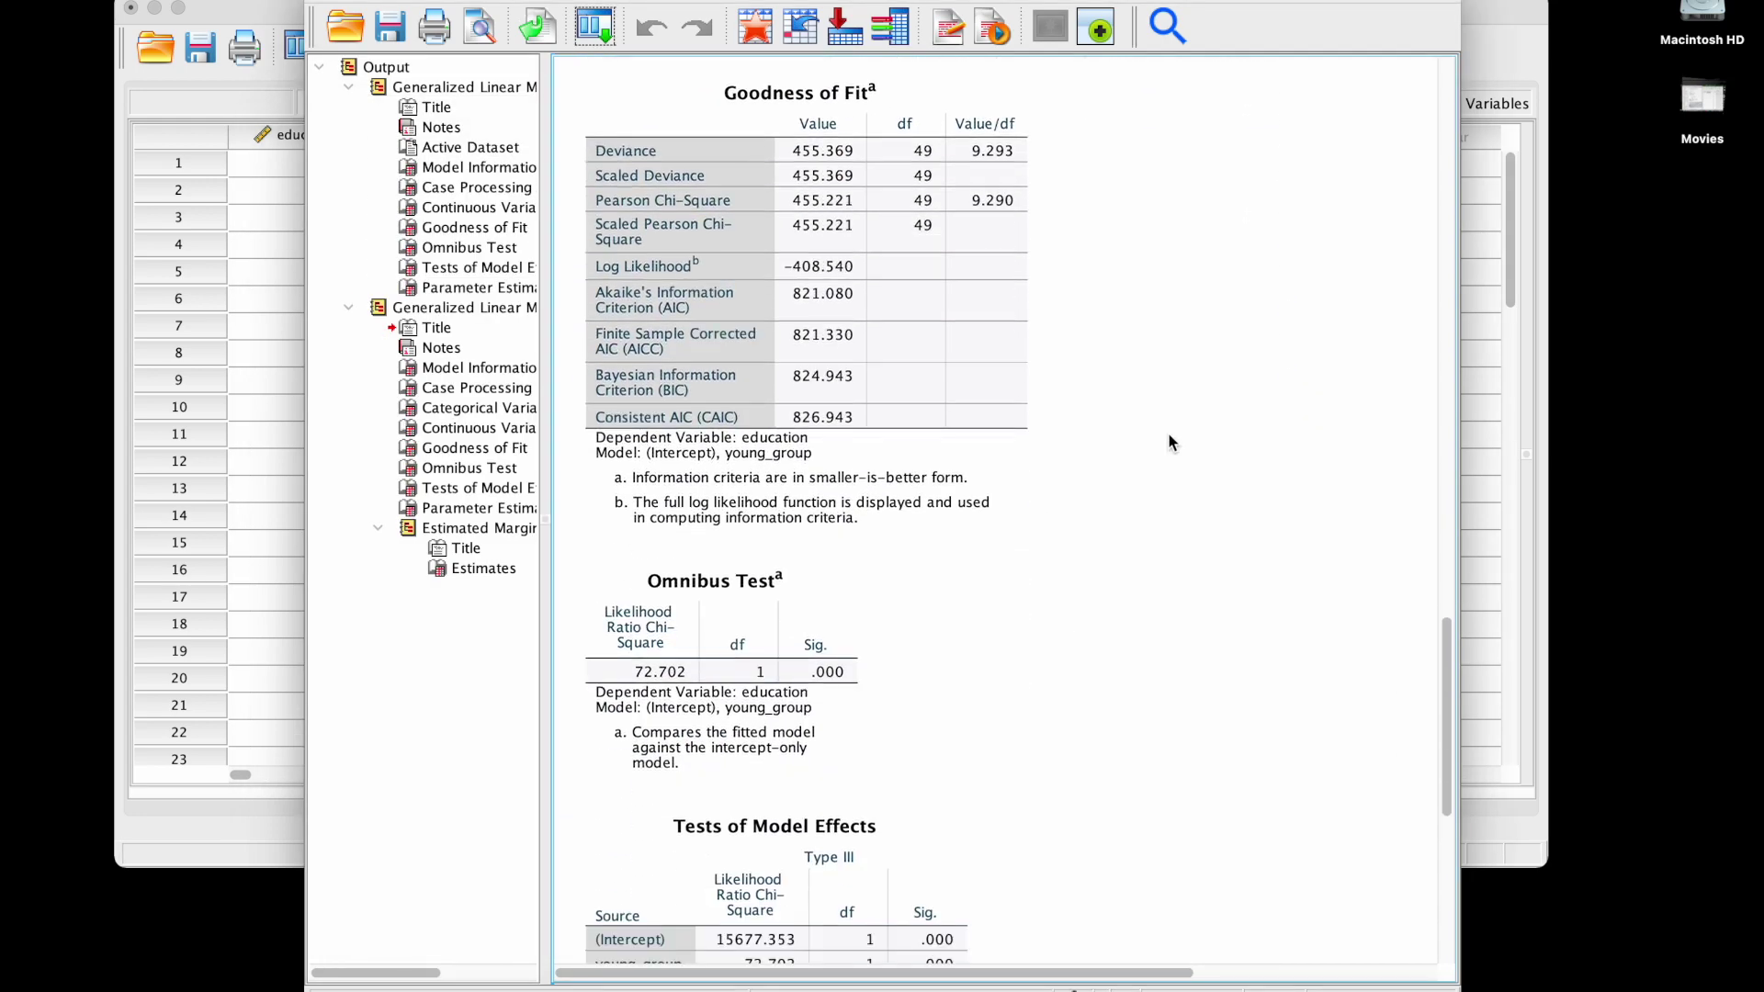
{"action": "scroll", "coordinate": [1170, 443], "scroll_direction": "down", "scroll_amount": 1}
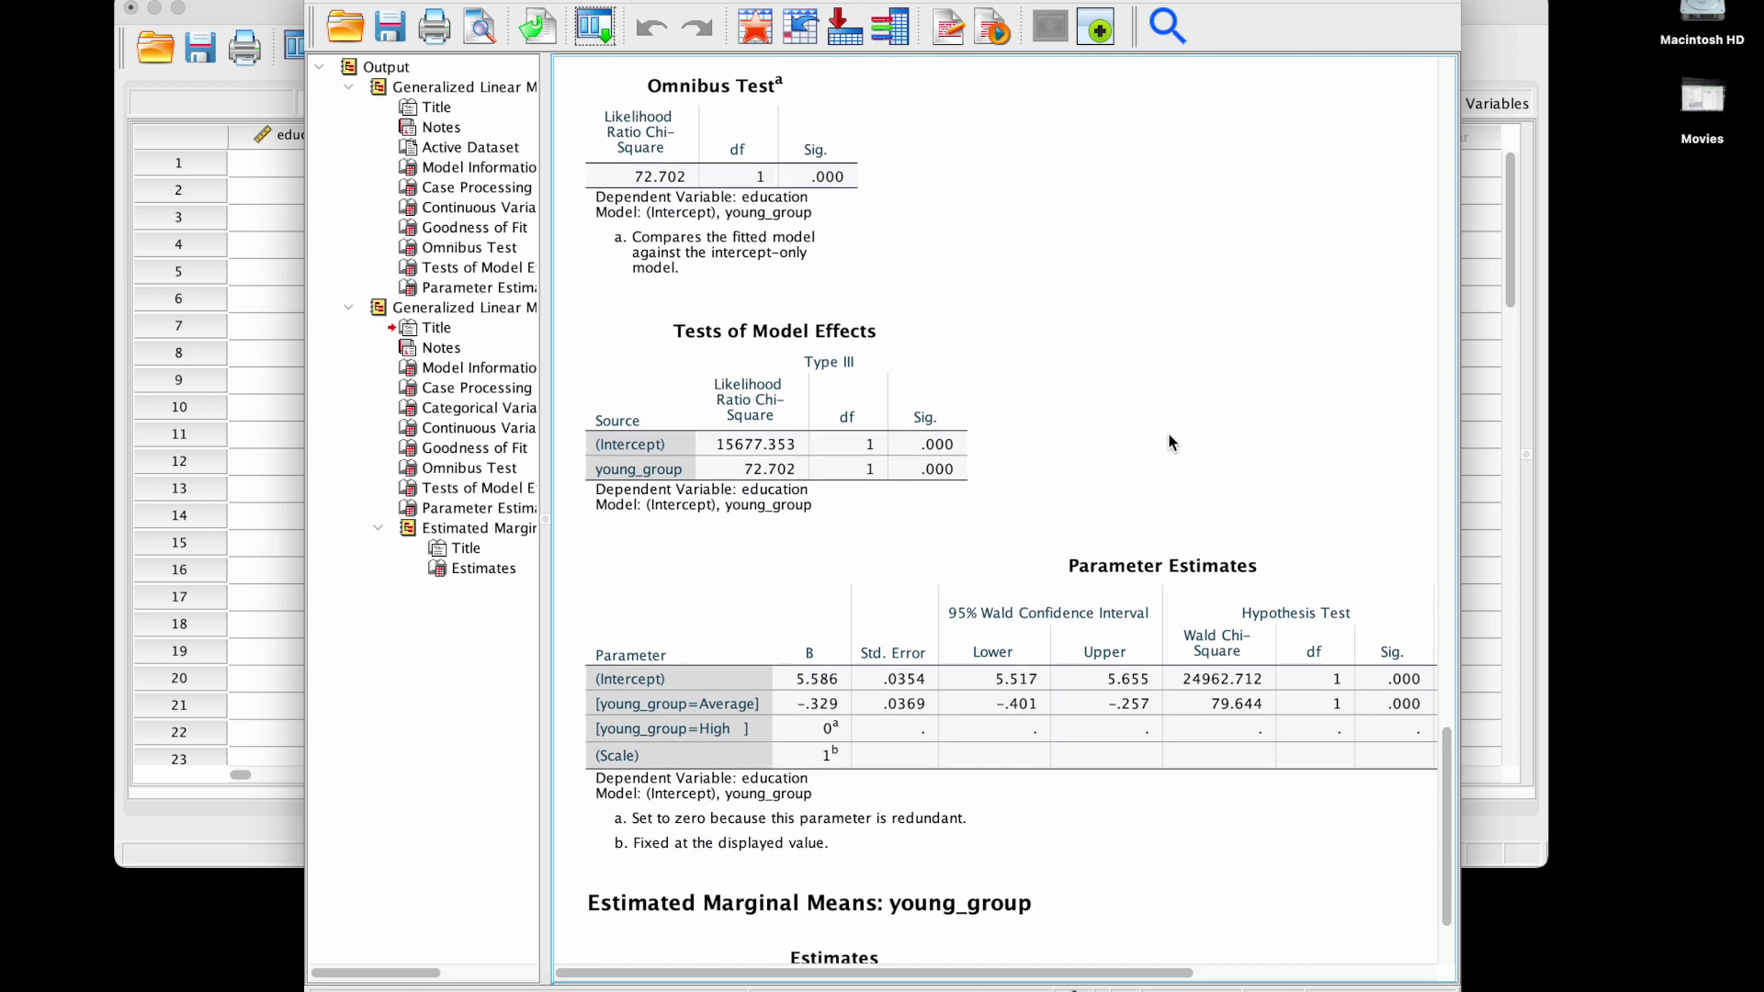
{"action": "left_click", "coordinate": [845, 361]}
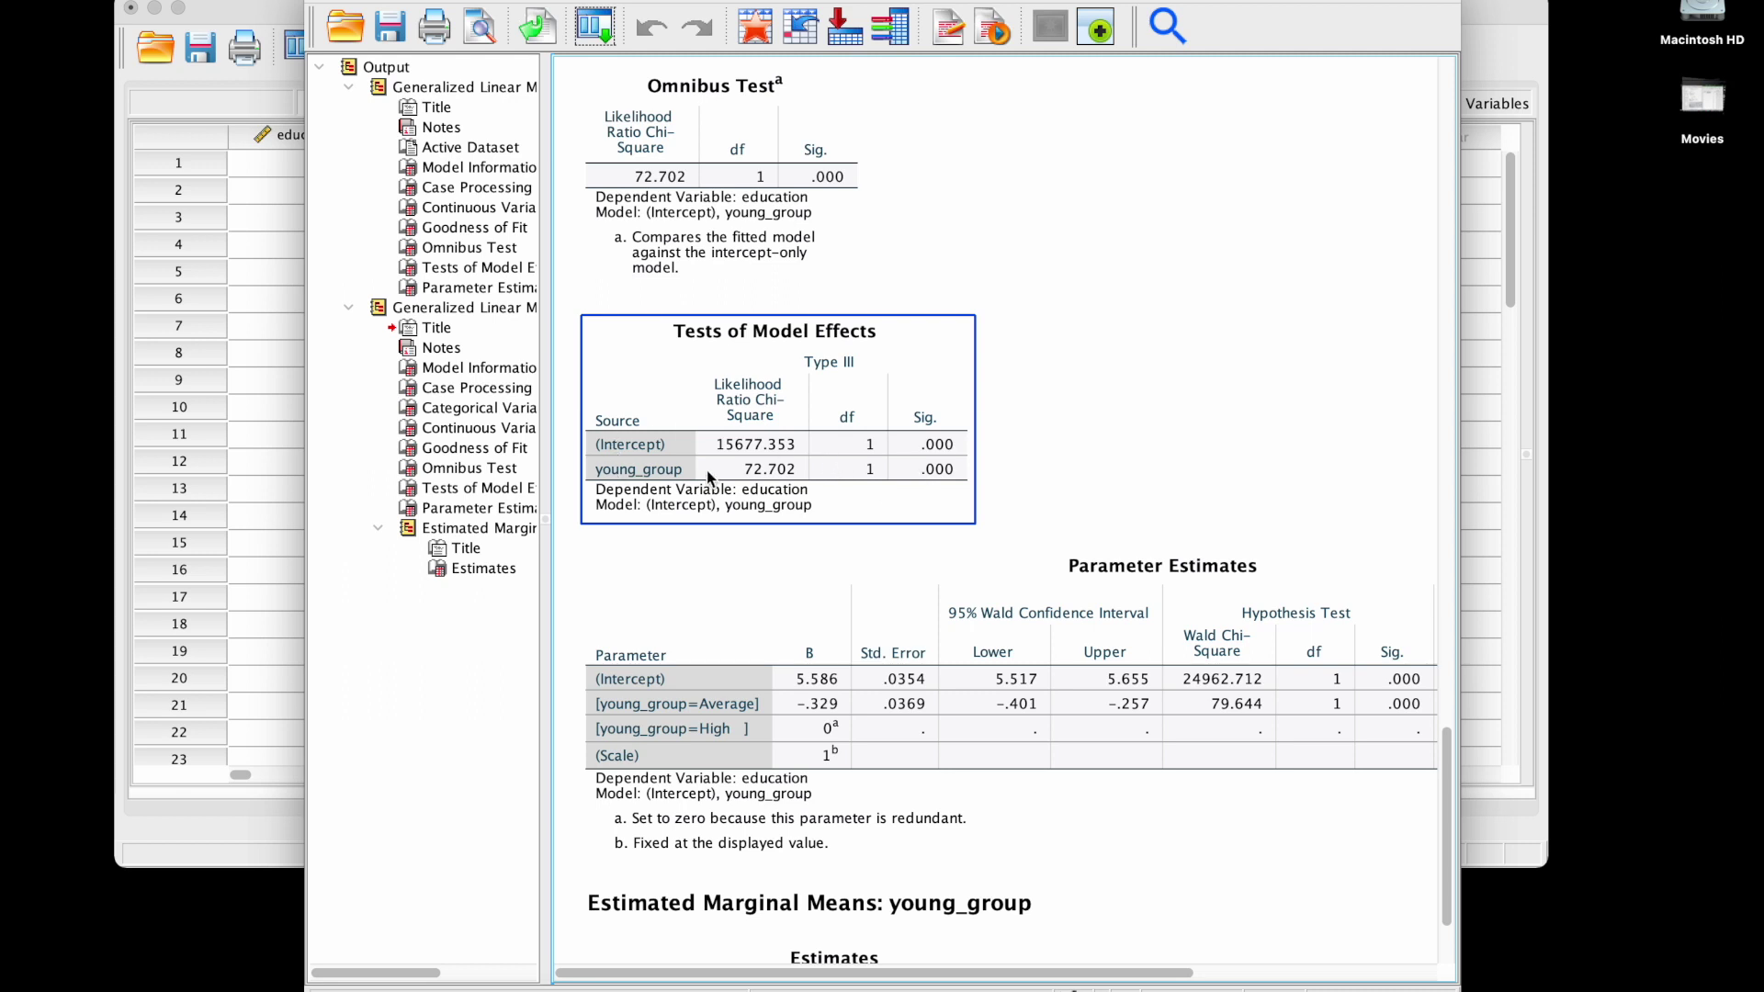
{"action": "left_click", "coordinate": [702, 280]}
{"action": "left_click", "coordinate": [667, 213]}
{"action": "left_click", "coordinate": [657, 450]}
{"action": "left_click", "coordinate": [670, 229]}
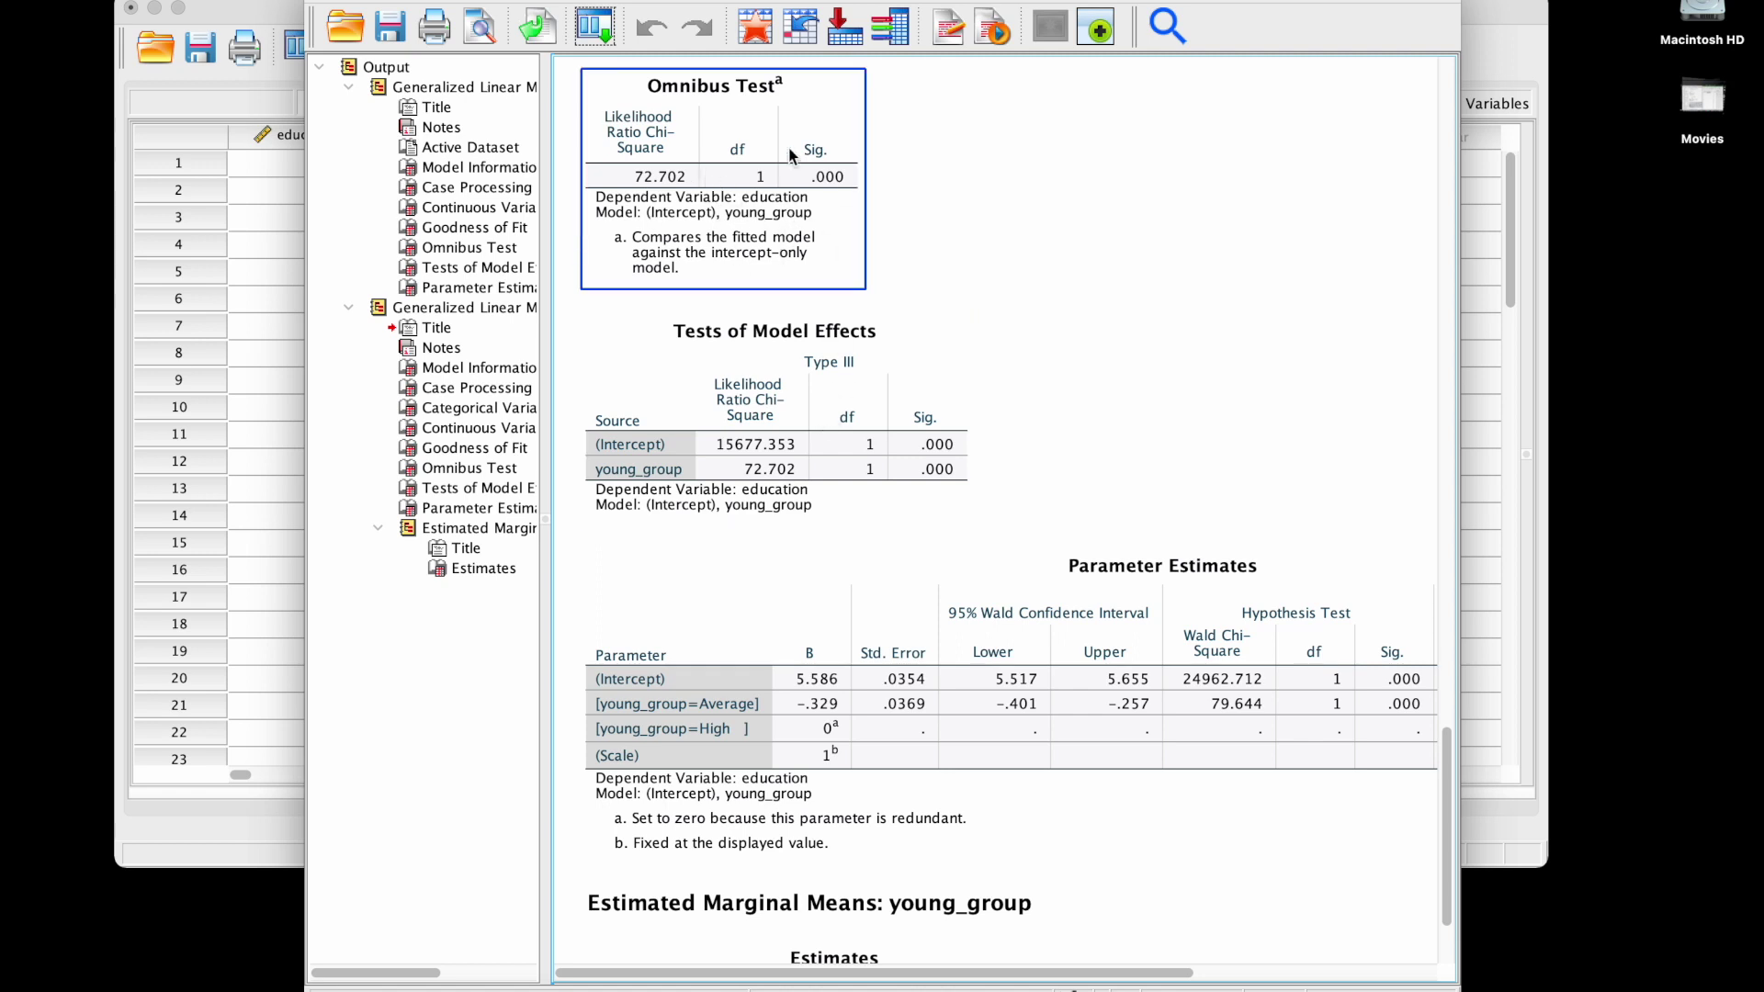
{"action": "left_click", "coordinate": [905, 252]}
{"action": "scroll", "coordinate": [1128, 420], "scroll_direction": "down", "scroll_amount": 4}
{"action": "left_click", "coordinate": [1128, 421]}
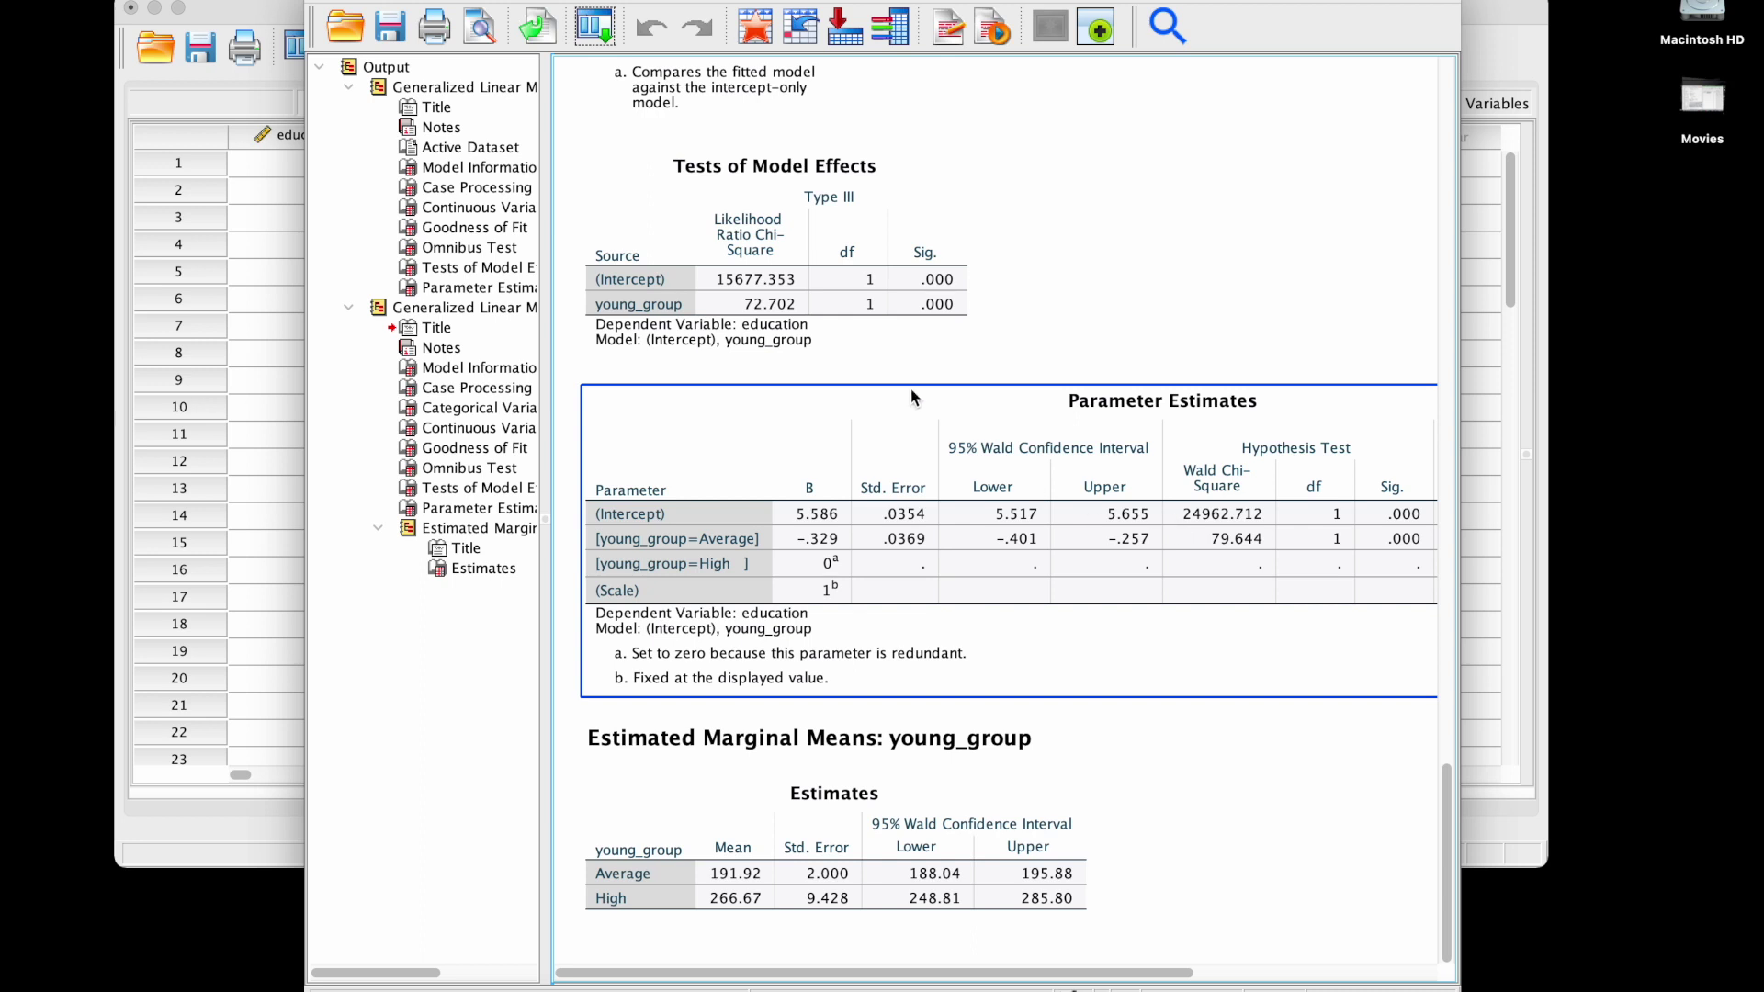
{"action": "left_click", "coordinate": [780, 325]}
{"action": "left_click", "coordinate": [1192, 571]}
{"action": "left_click", "coordinate": [922, 308]}
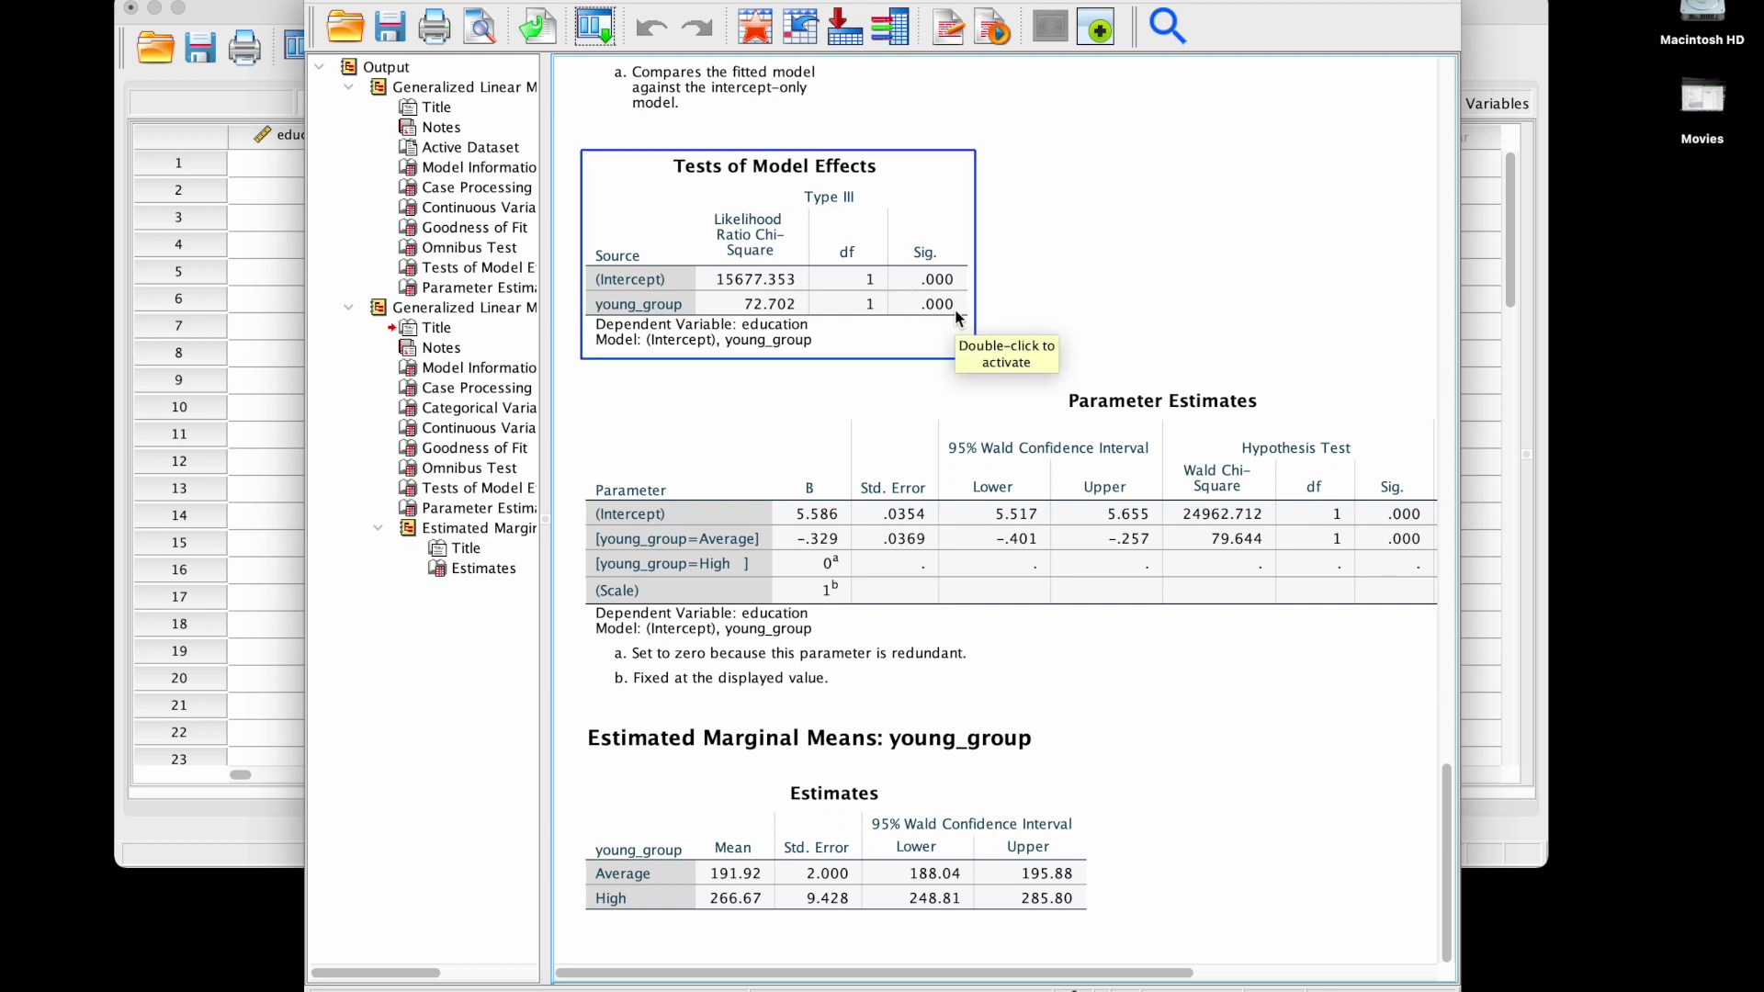
{"action": "left_click", "coordinate": [942, 391]}
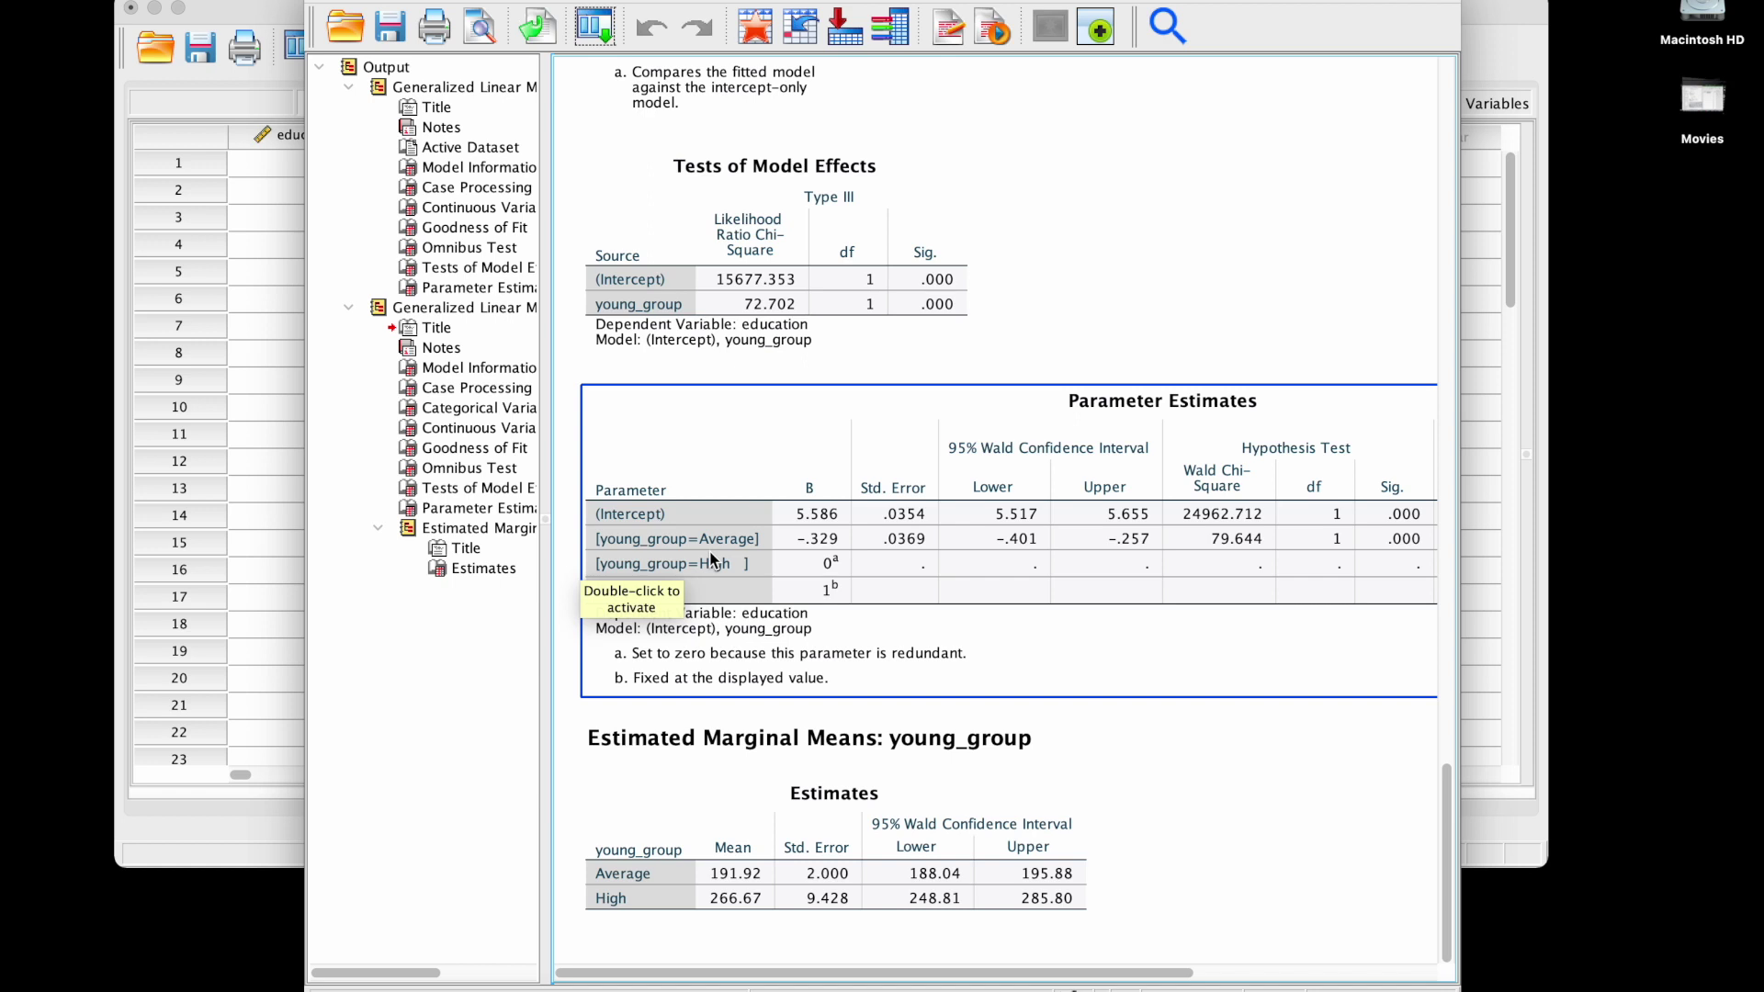
{"action": "scroll", "coordinate": [713, 557], "scroll_direction": "right", "scroll_amount": 6}
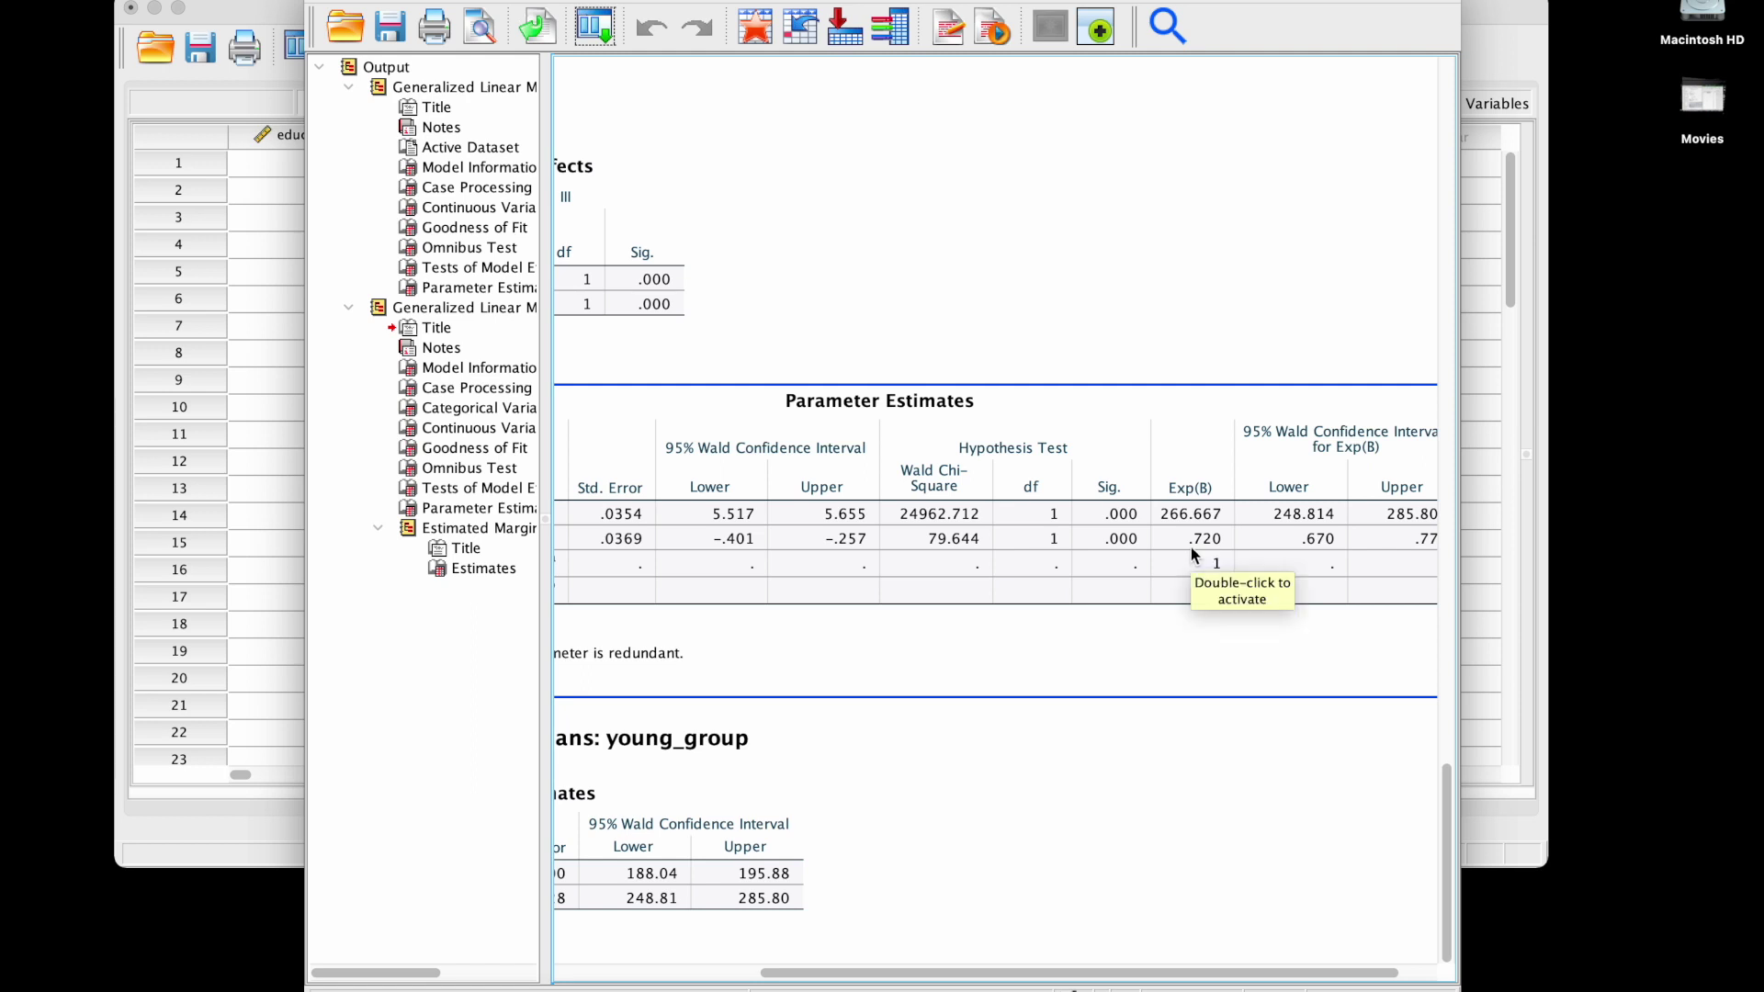
{"action": "scroll", "coordinate": [1205, 566], "scroll_direction": "left", "scroll_amount": 5}
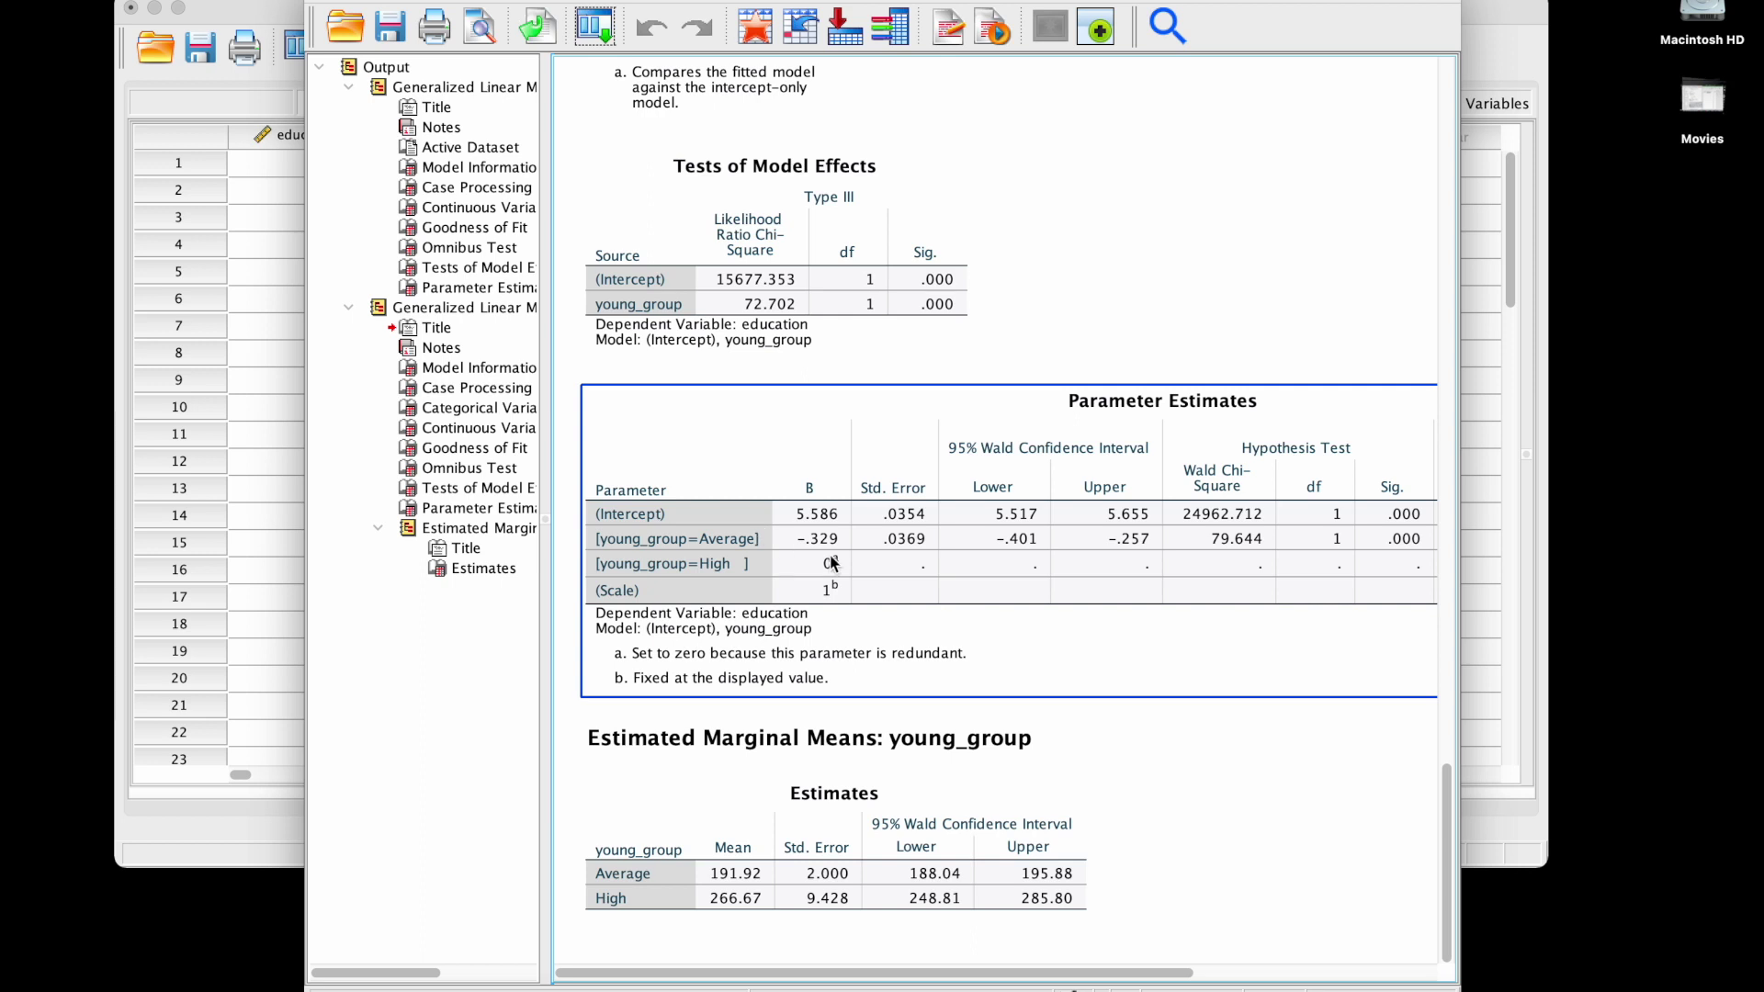
{"action": "scroll", "coordinate": [972, 586], "scroll_direction": "right", "scroll_amount": 6}
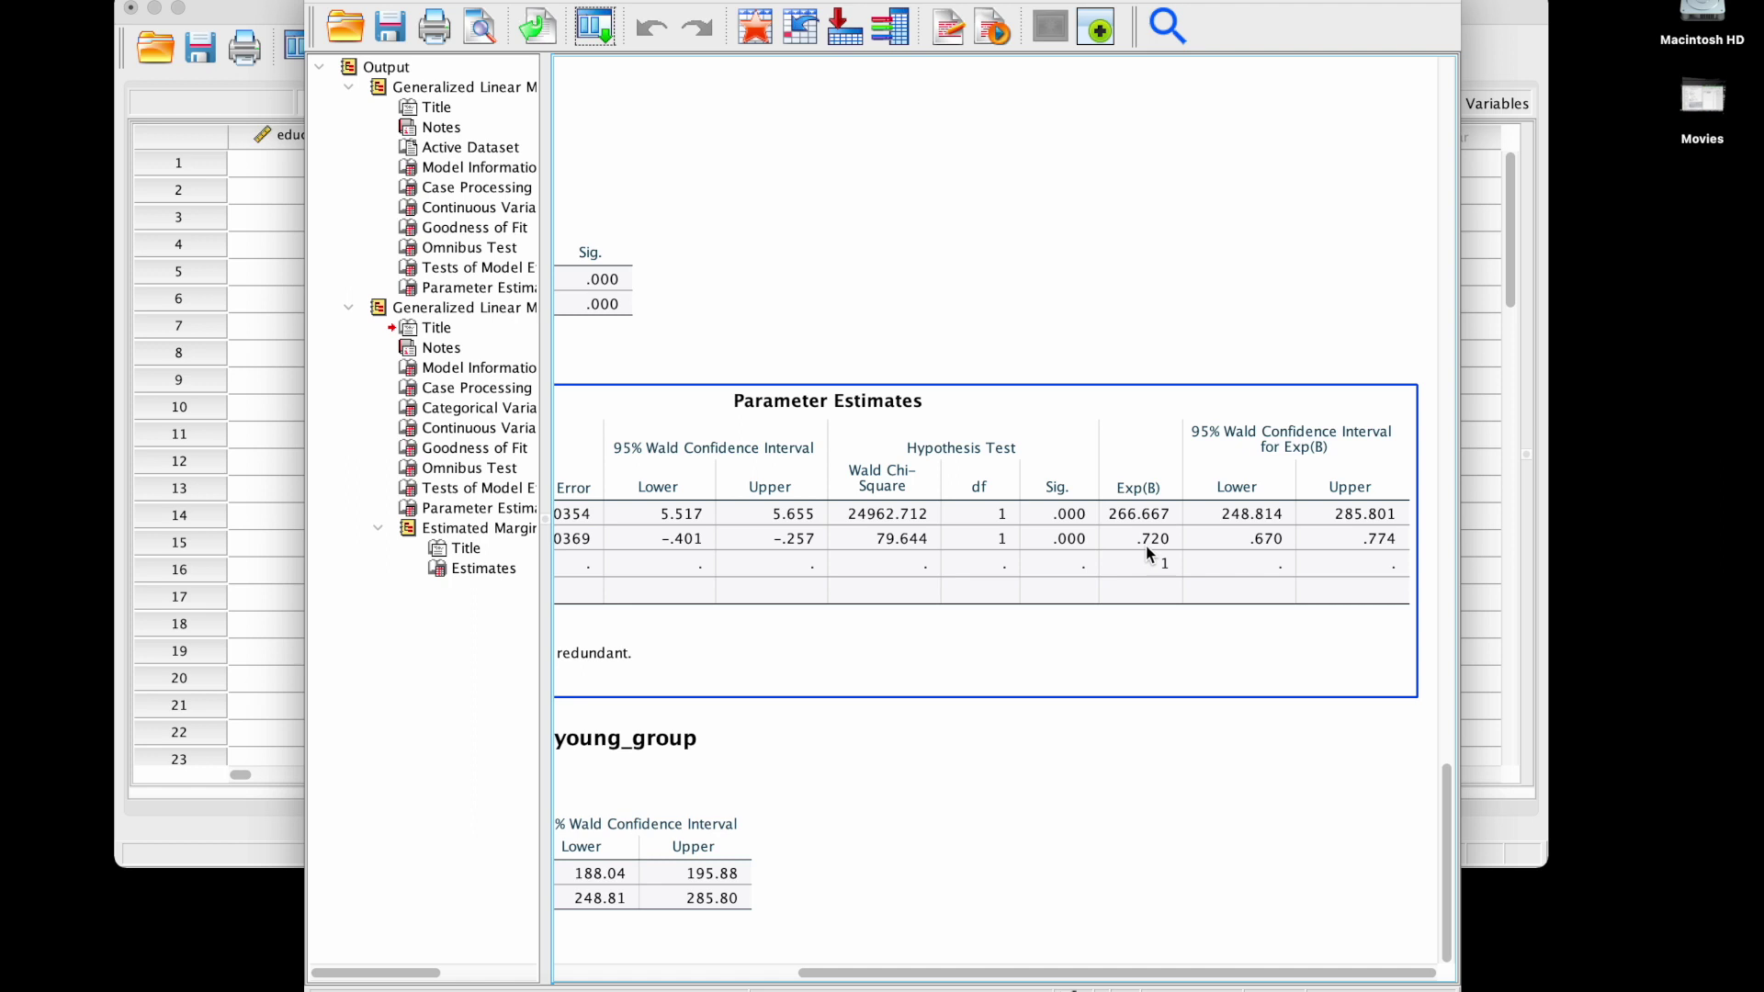
{"action": "scroll", "coordinate": [1145, 546], "scroll_direction": "left", "scroll_amount": 5}
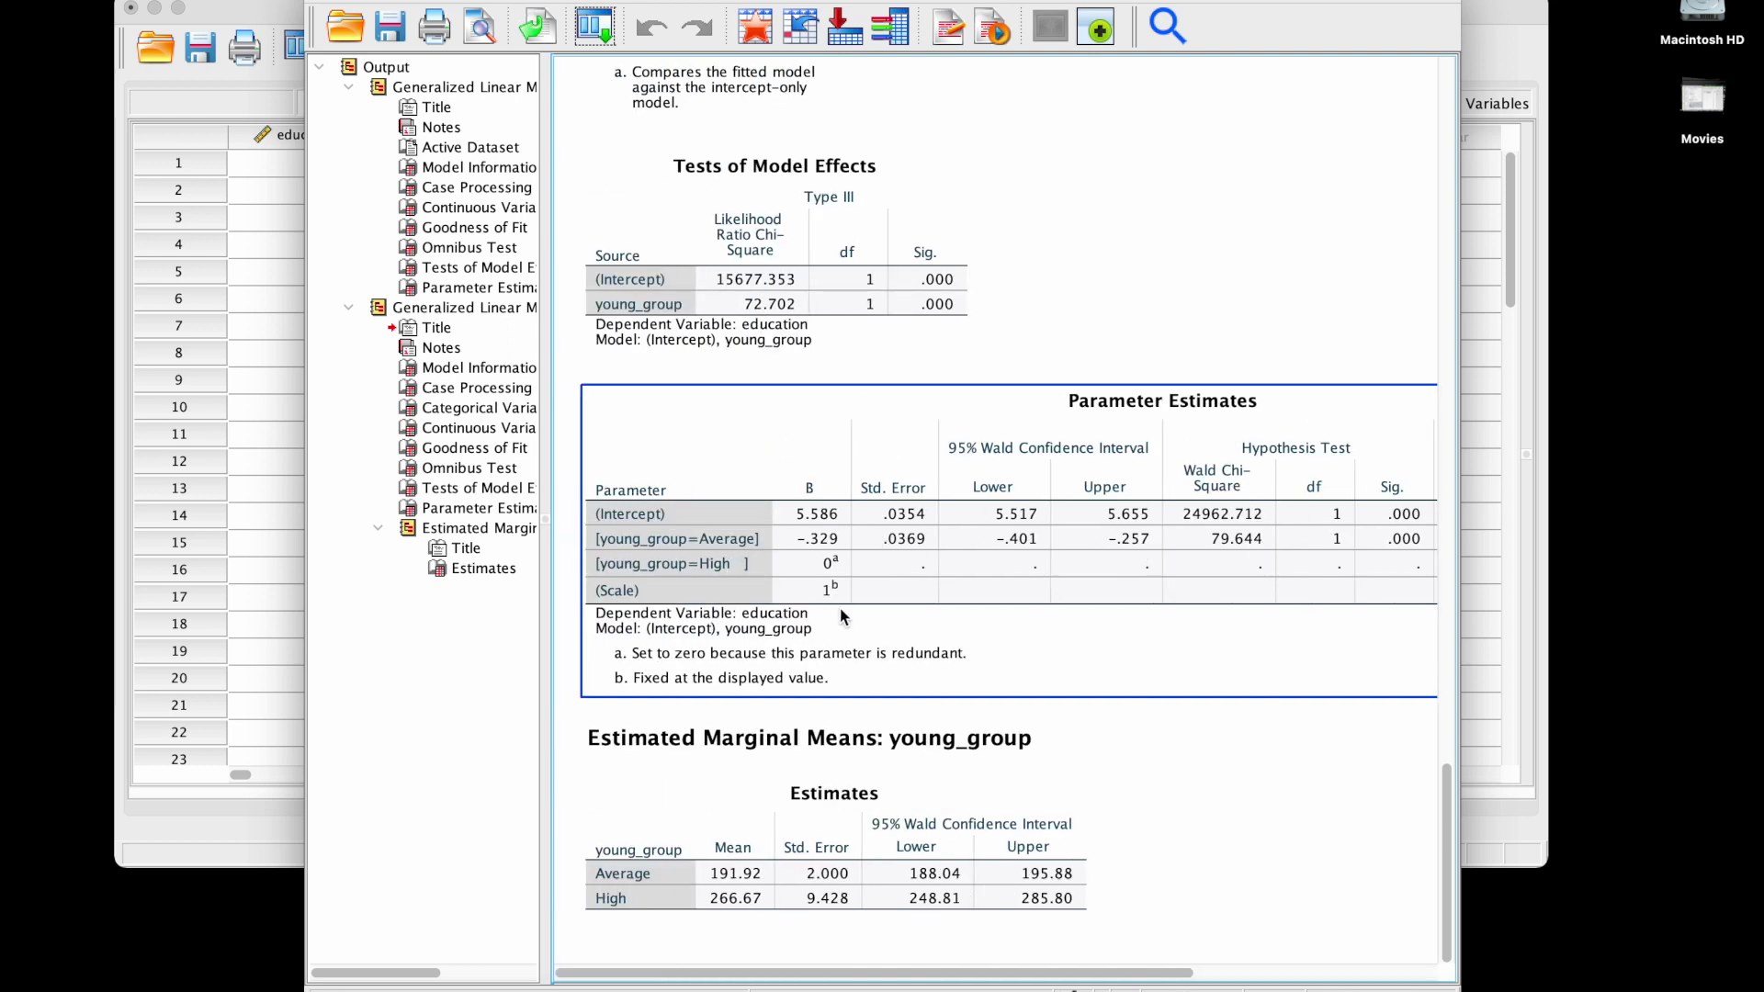
{"action": "left_click", "coordinate": [792, 859]}
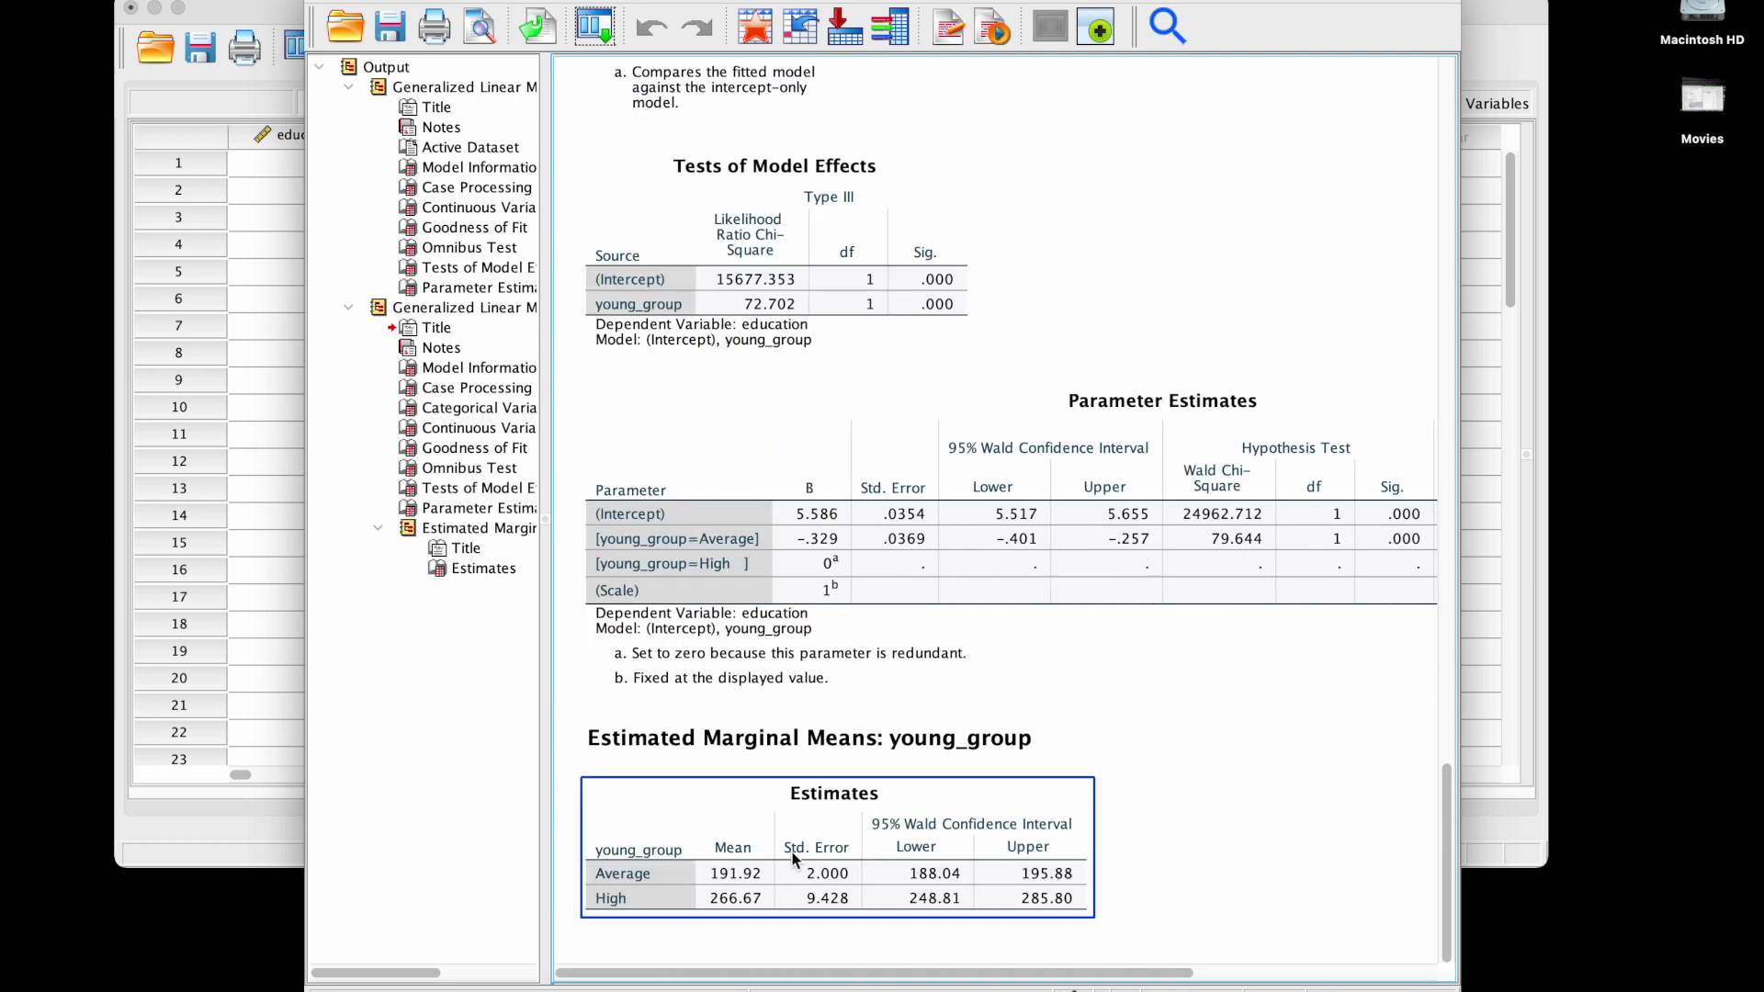
{"action": "left_click", "coordinate": [747, 918]}
{"action": "left_click", "coordinate": [736, 912]}
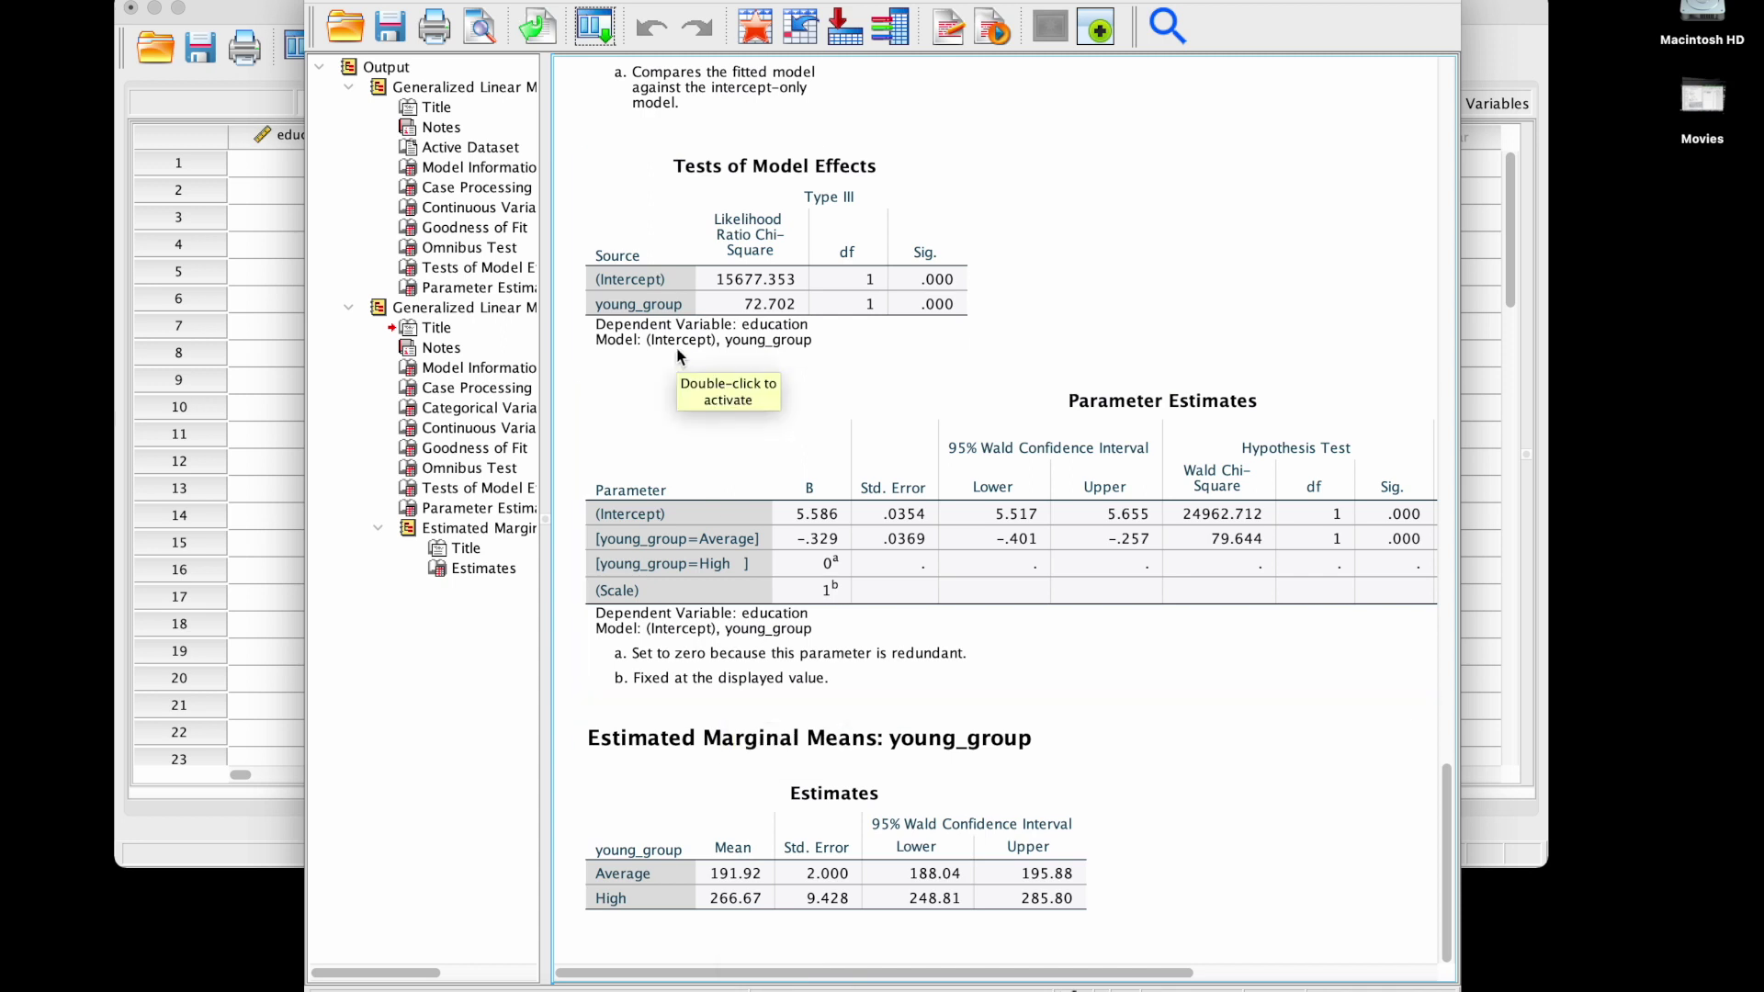
Recall Generalized Linear Models and add income back as a covariate.
{"action": "left_click", "coordinate": [594, 26]}
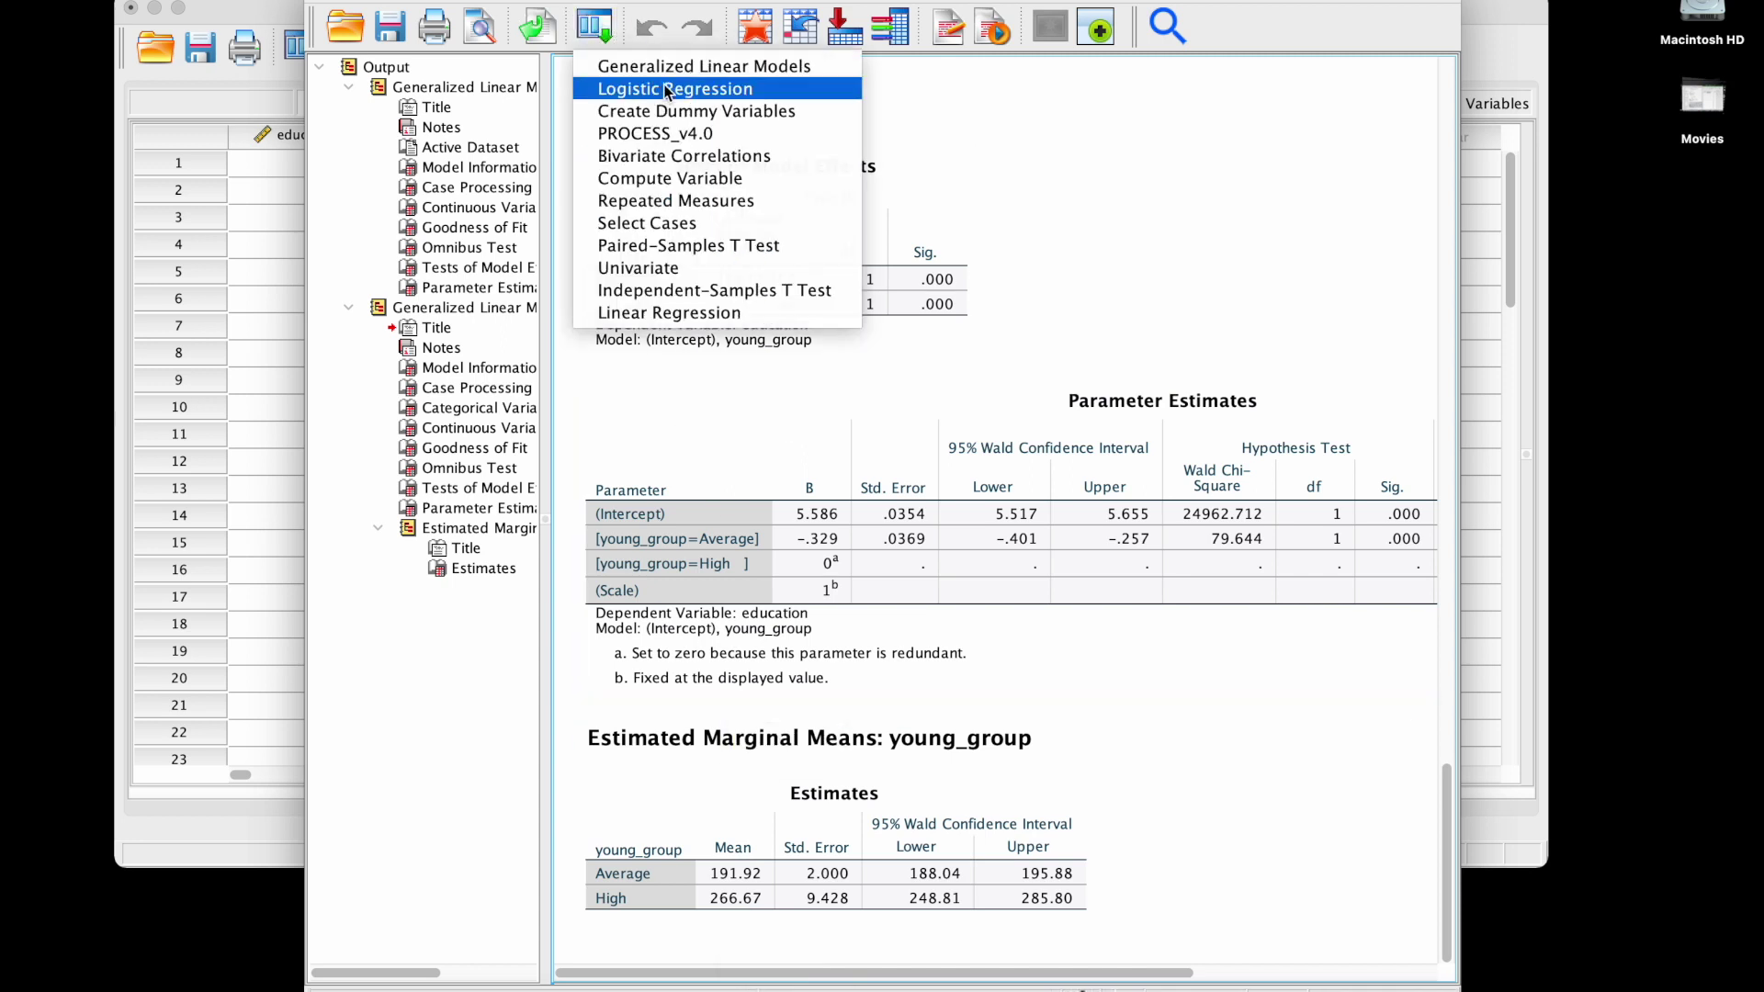
{"action": "left_click", "coordinate": [774, 66]}
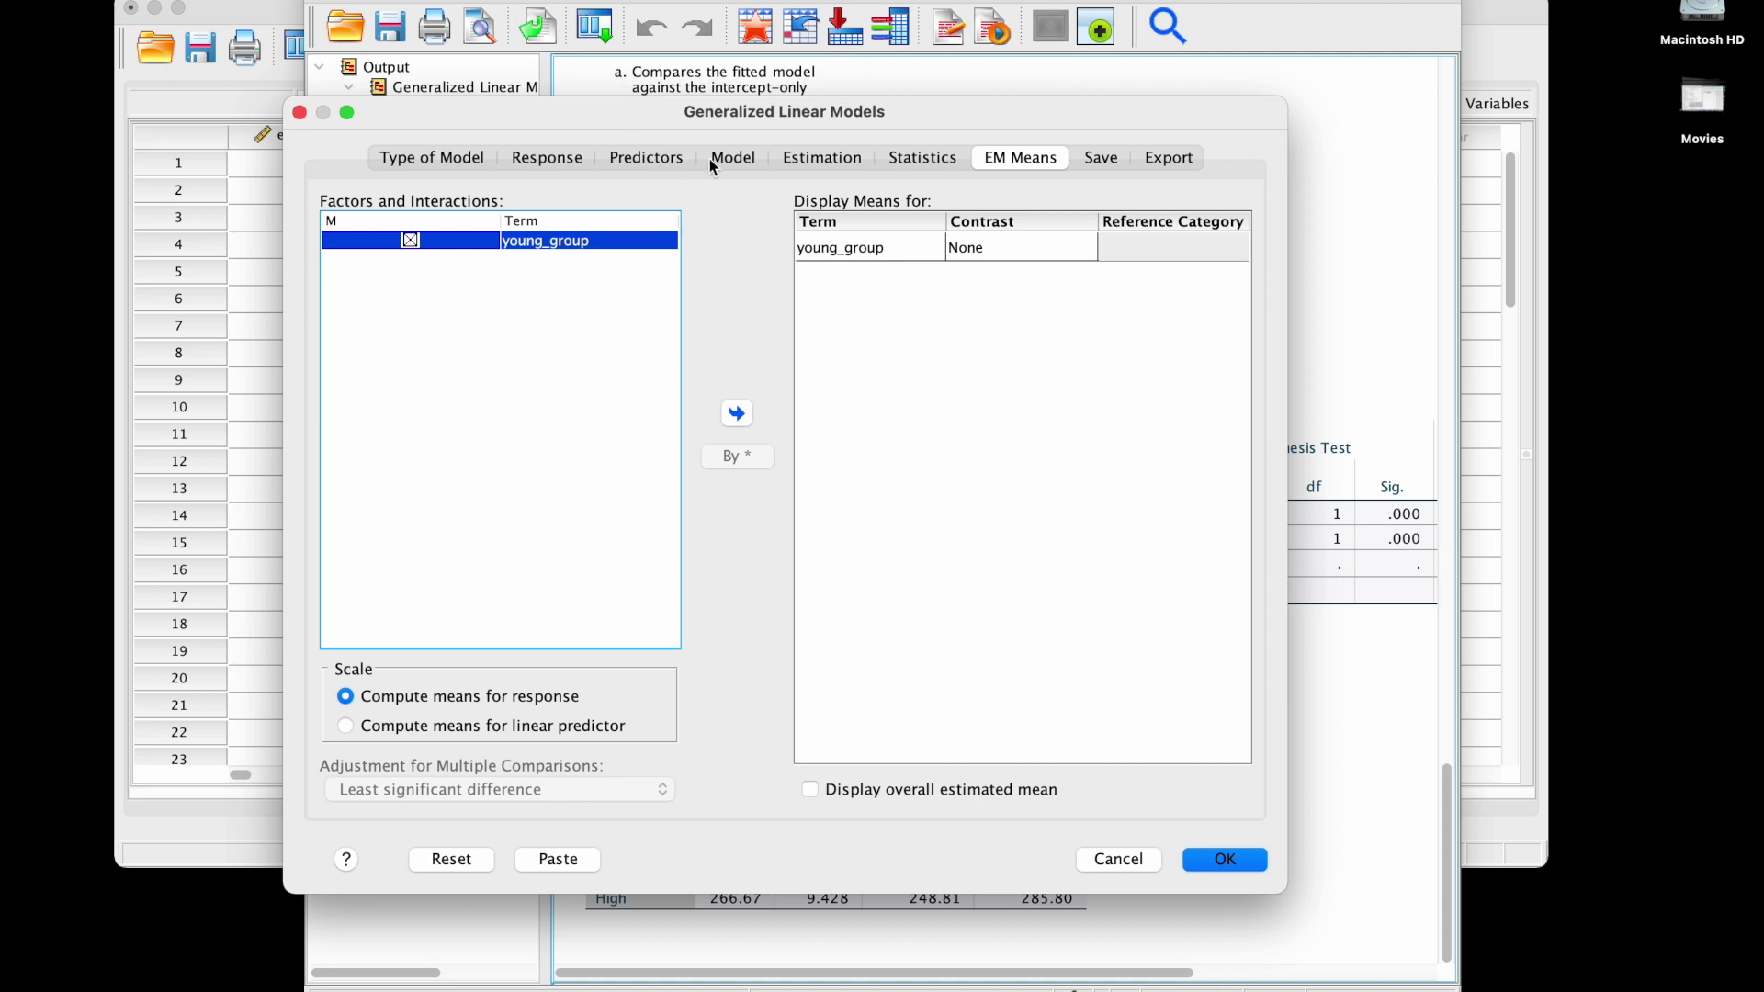
{"action": "left_click", "coordinate": [660, 164]}
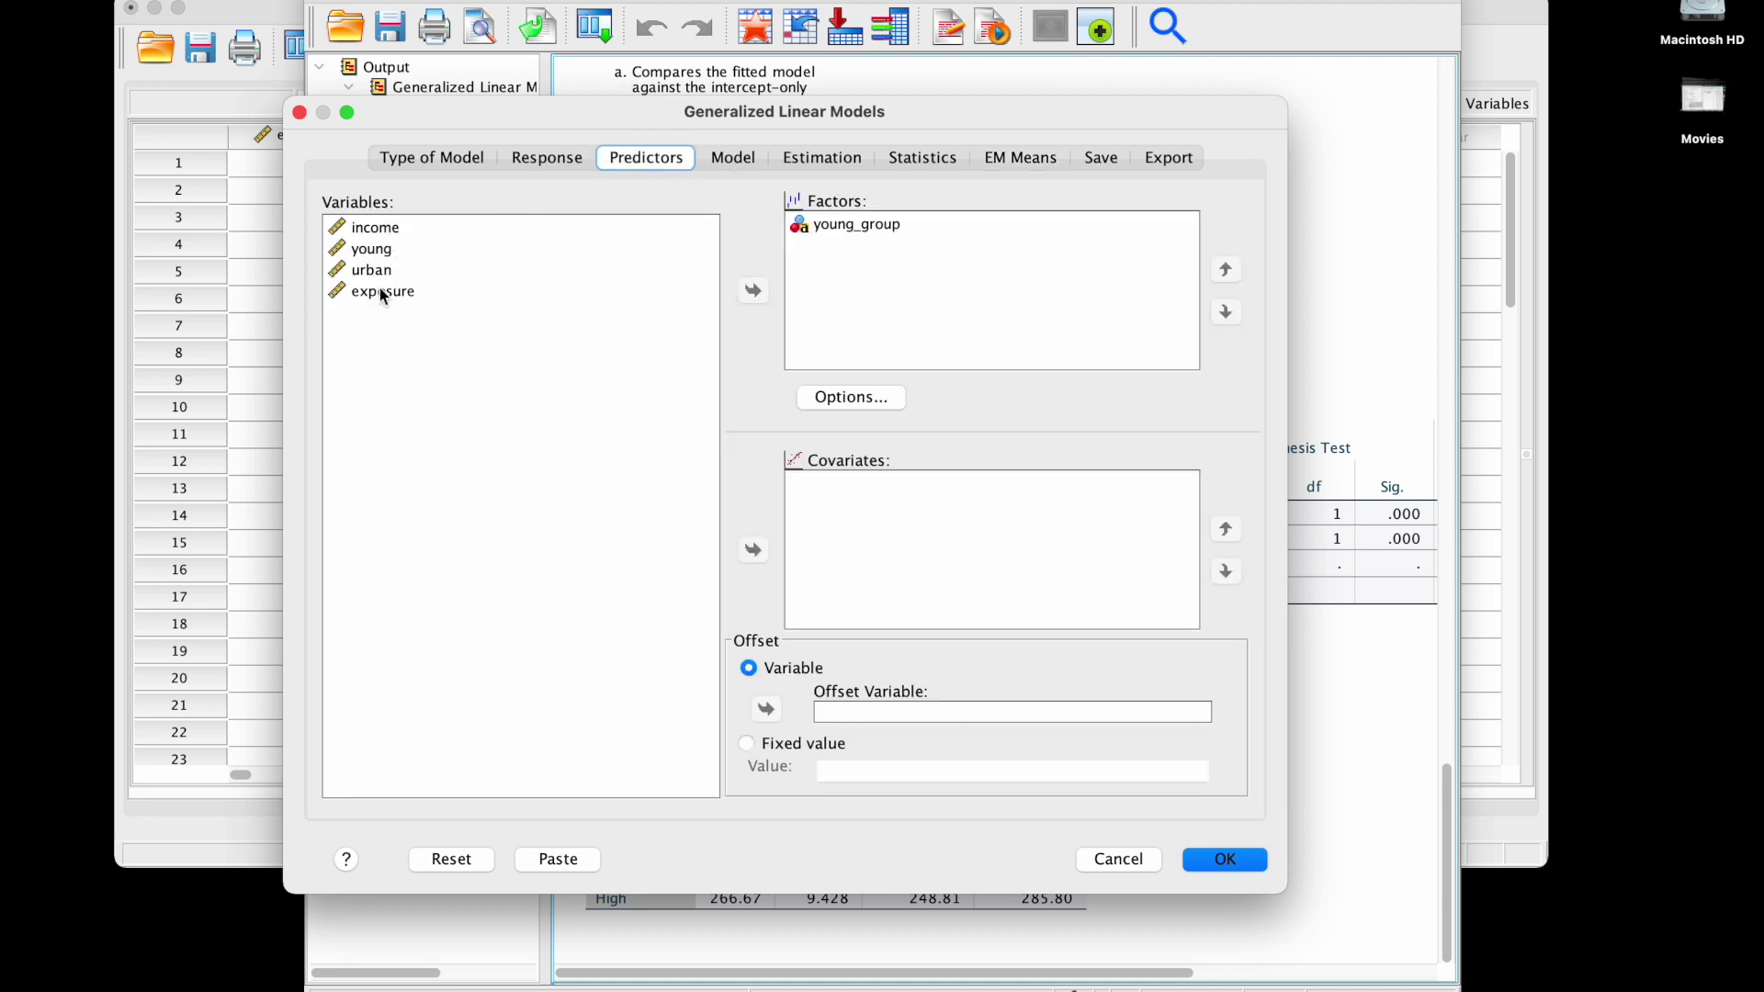
{"action": "left_click", "coordinate": [377, 229]}
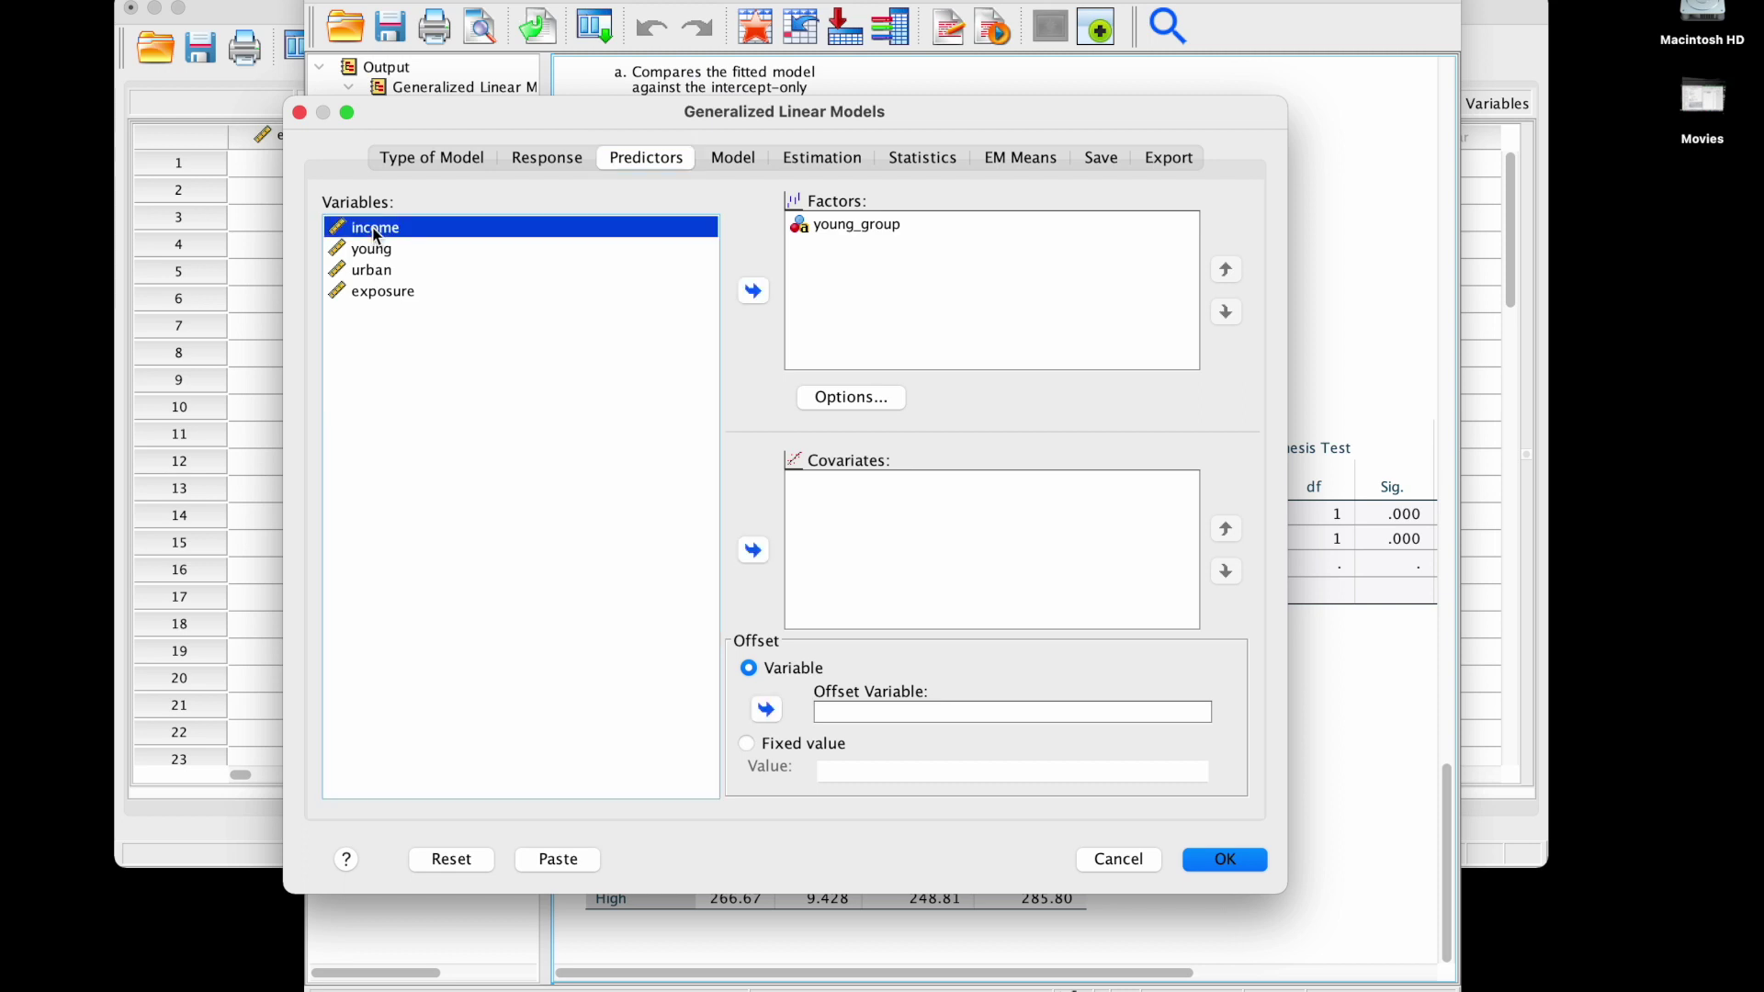
{"action": "left_click", "coordinate": [754, 551]}
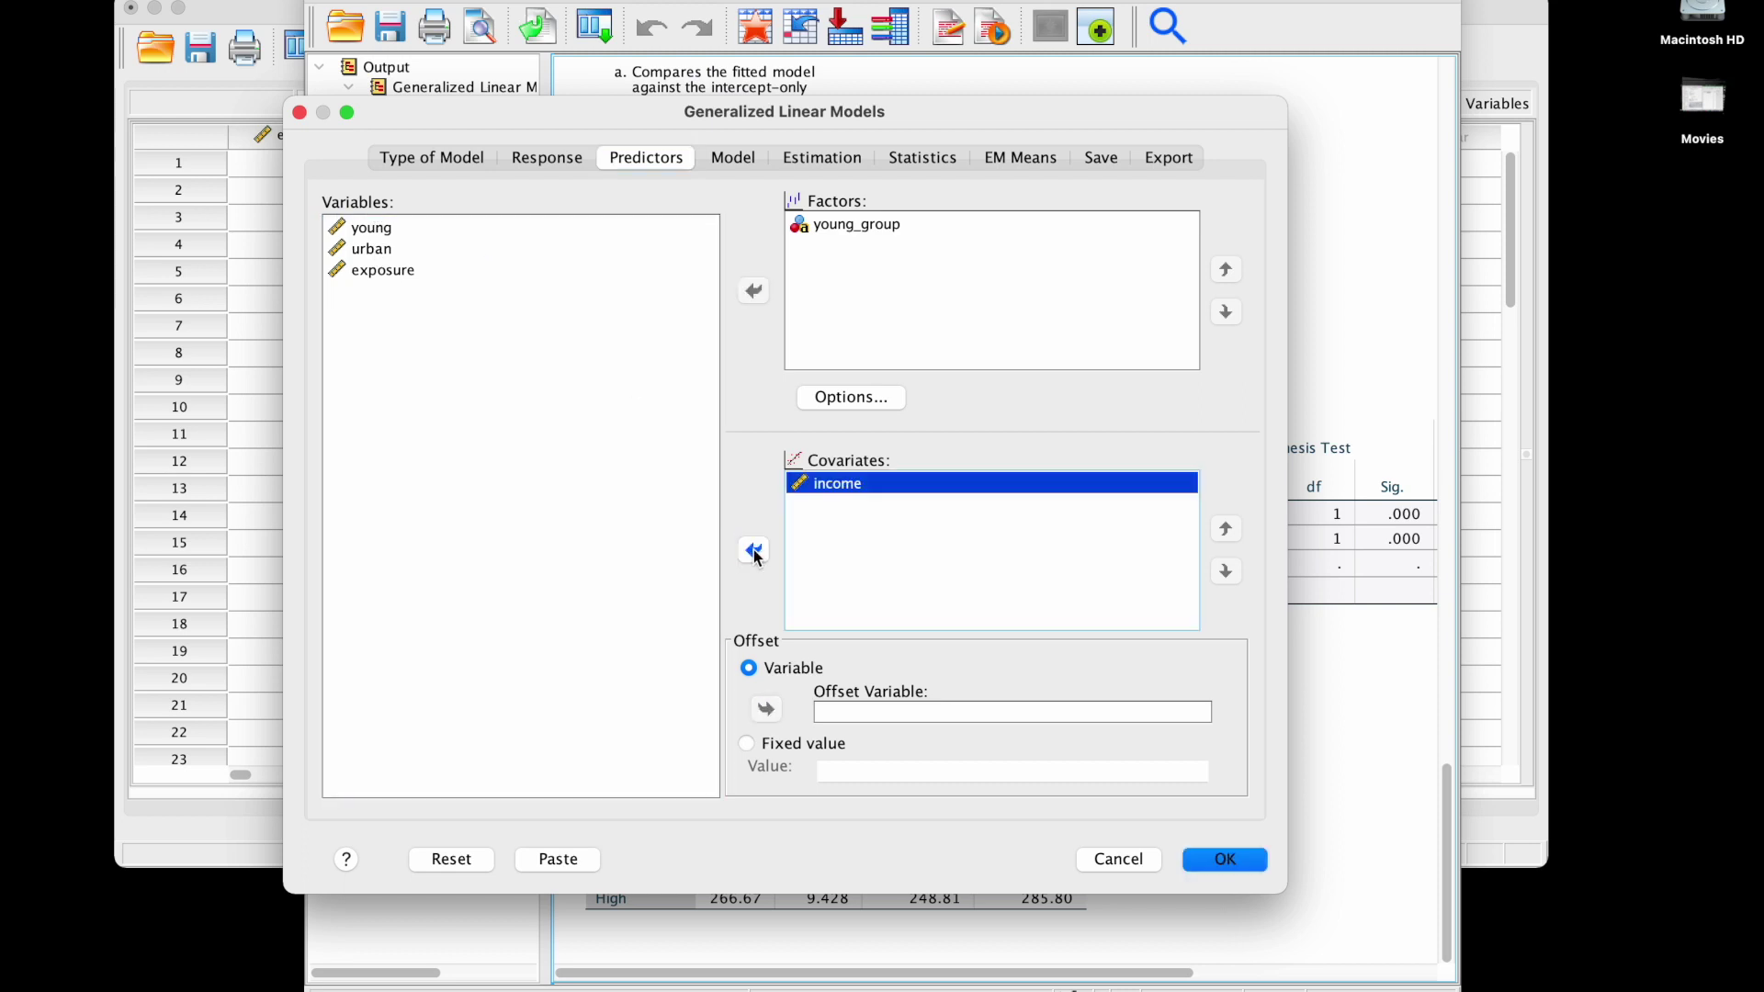
Add income to the model as a main effect.
{"action": "left_click", "coordinate": [735, 158]}
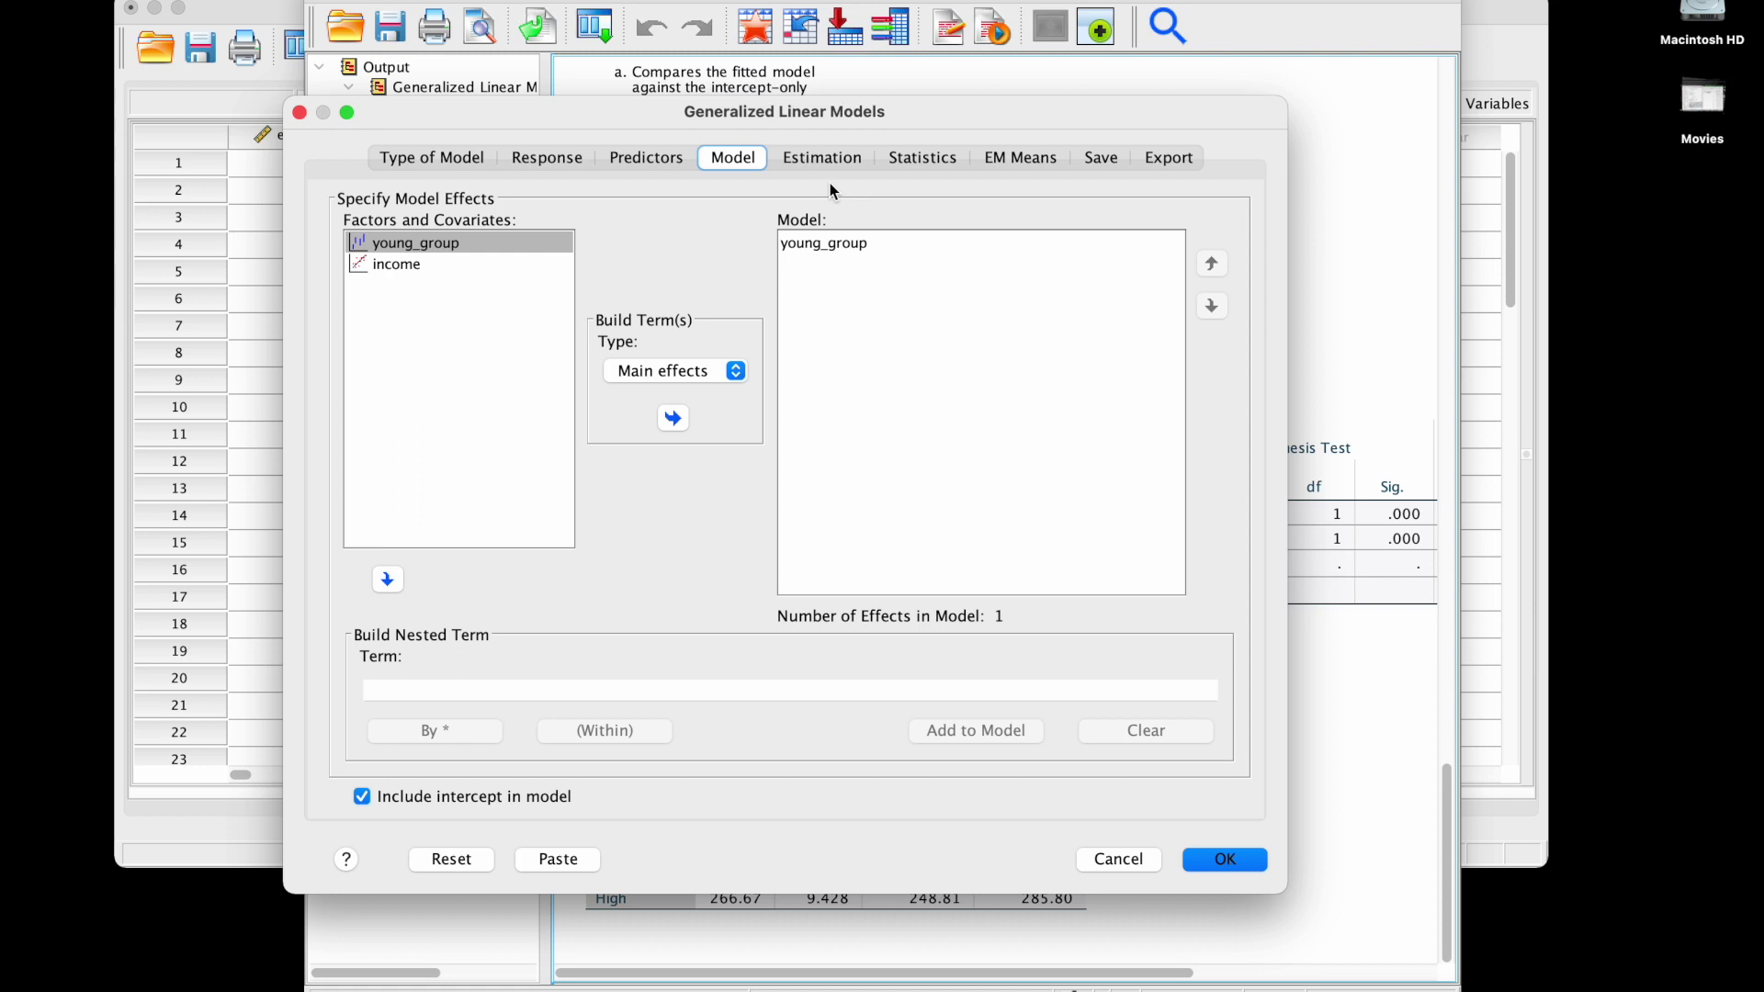
{"action": "left_click", "coordinate": [734, 371]}
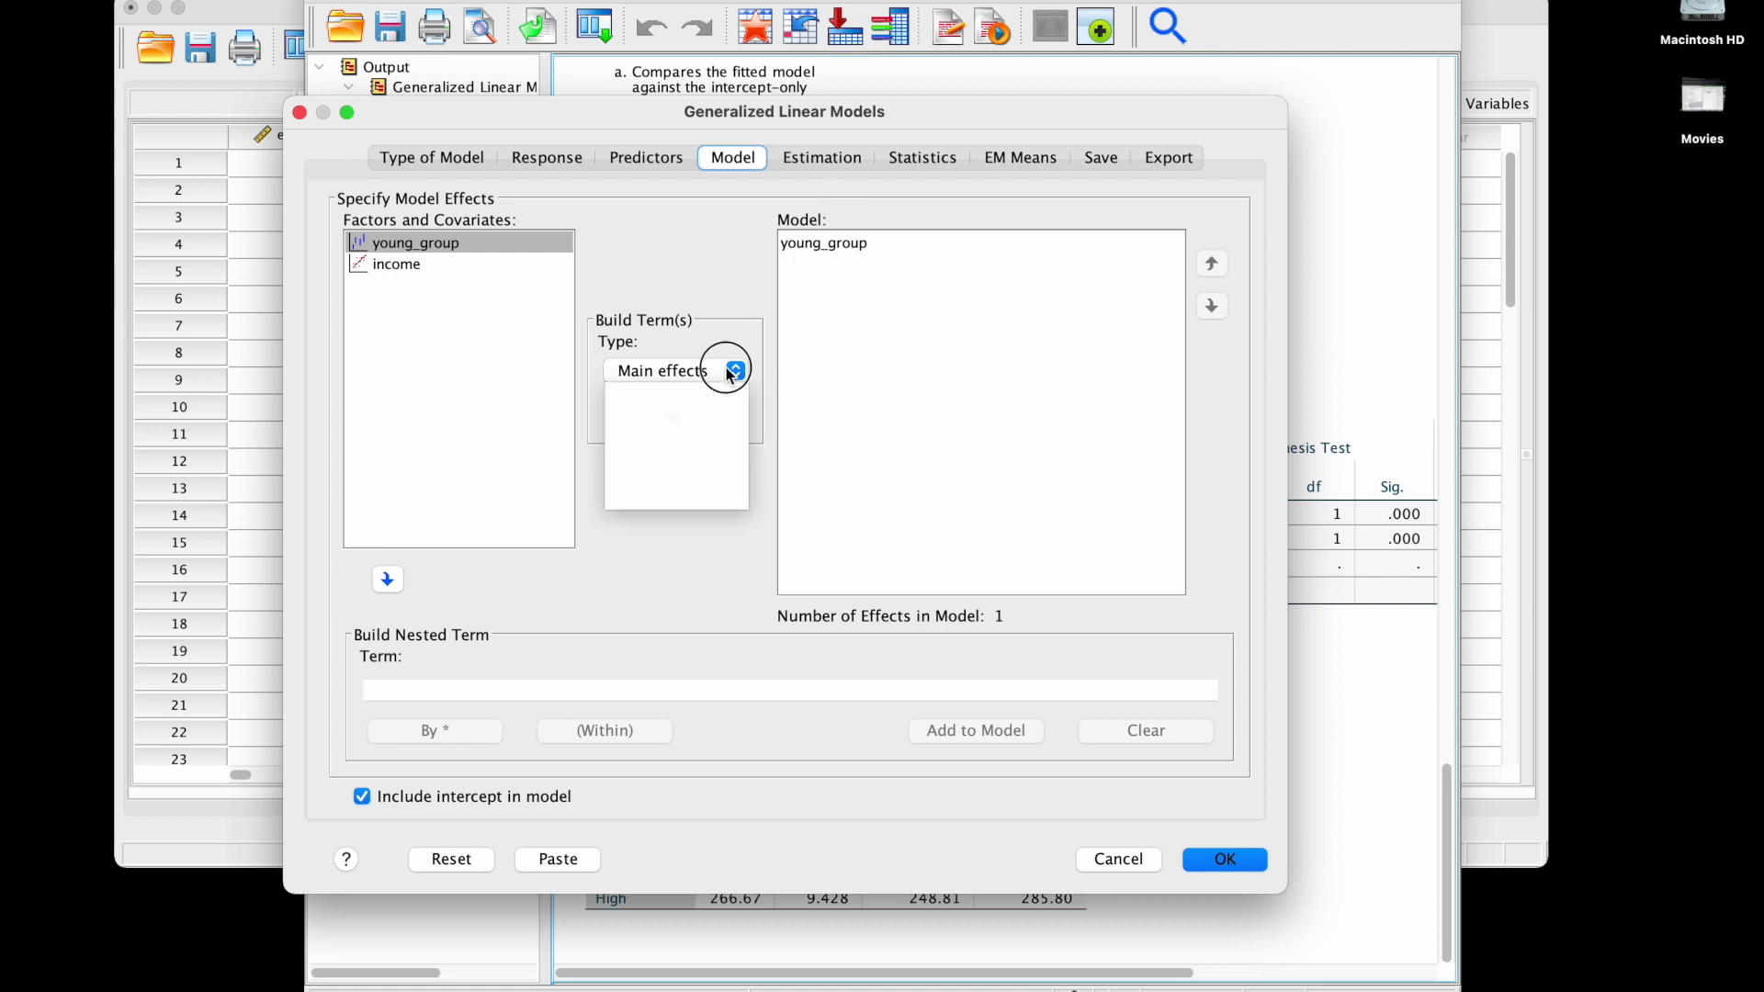
{"action": "left_click", "coordinate": [730, 372]}
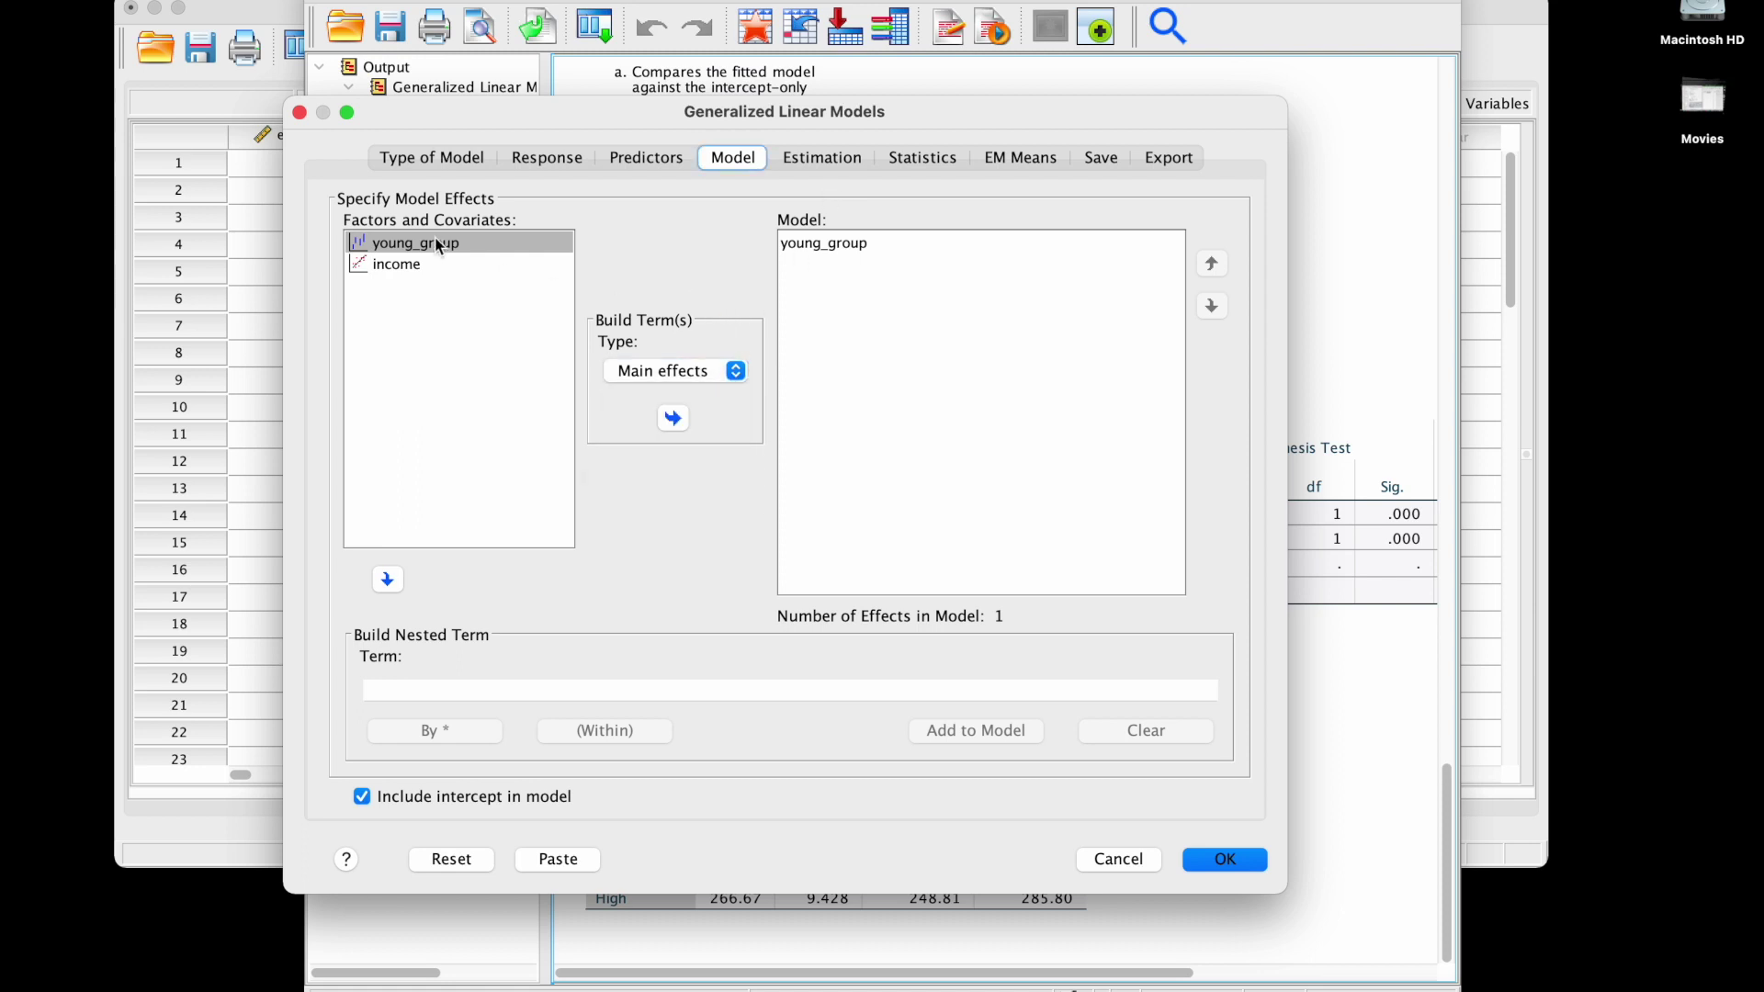
{"action": "left_click", "coordinate": [417, 265]}
{"action": "left_click", "coordinate": [674, 418]}
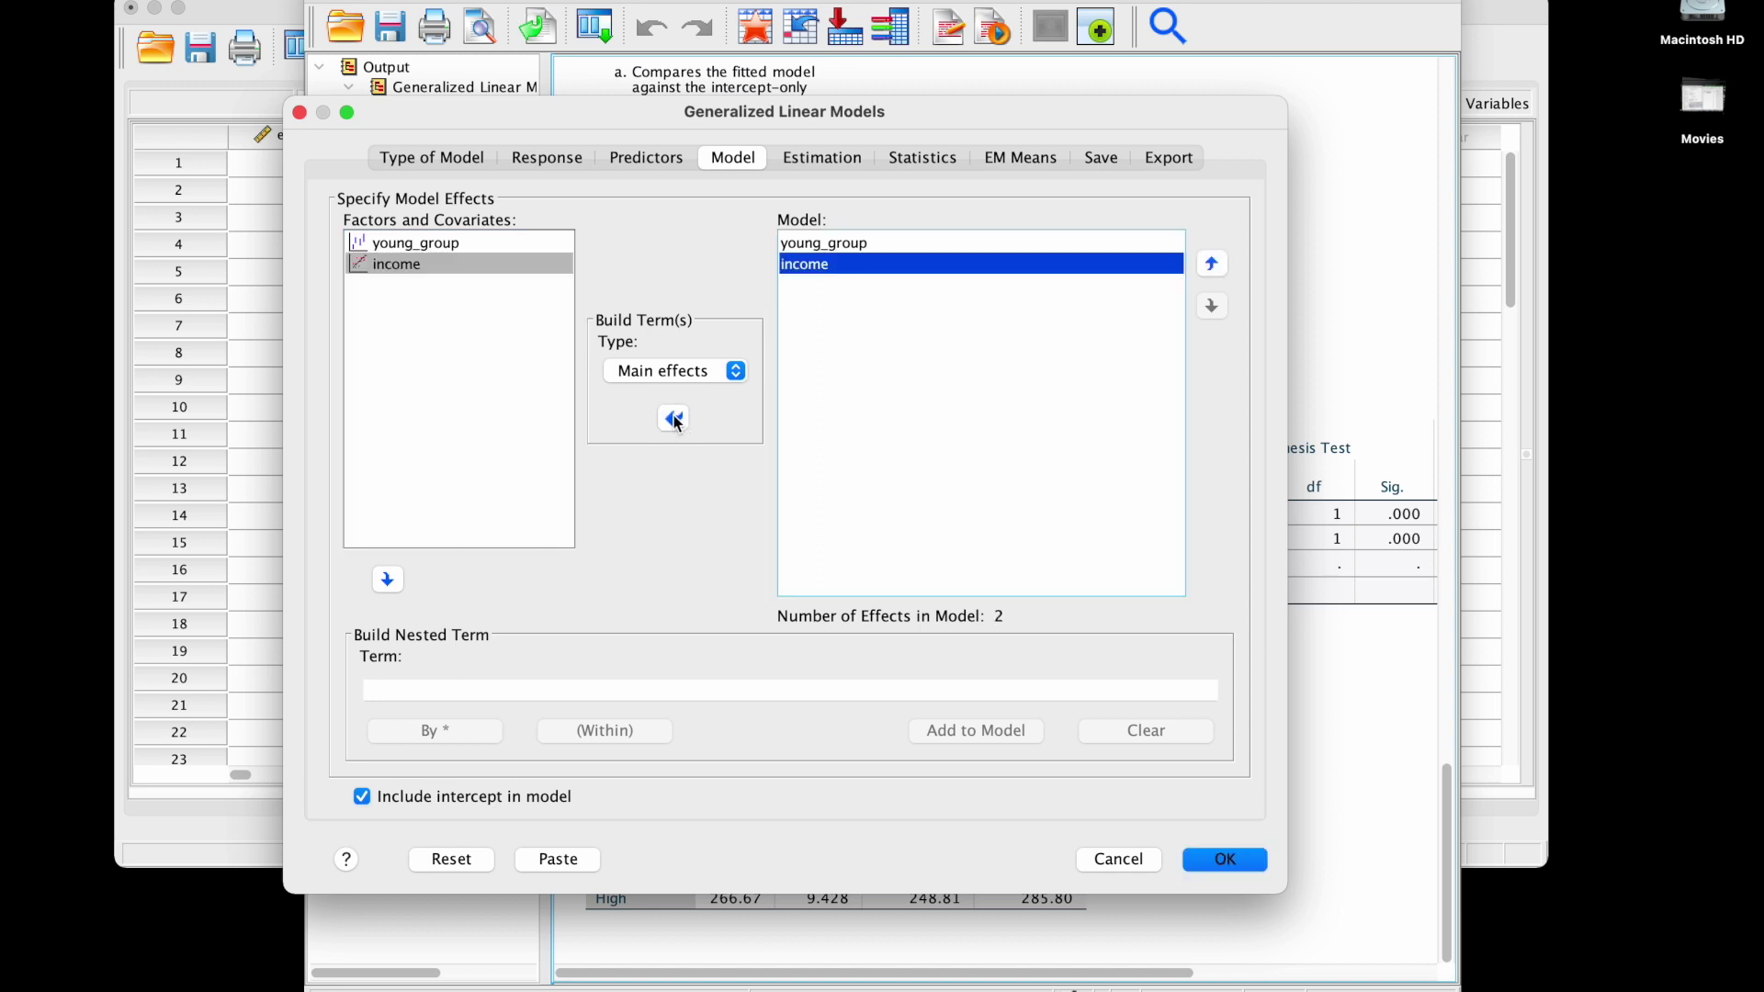
Add the young_group*income interaction term and run the updated model.
{"action": "left_click", "coordinate": [734, 371]}
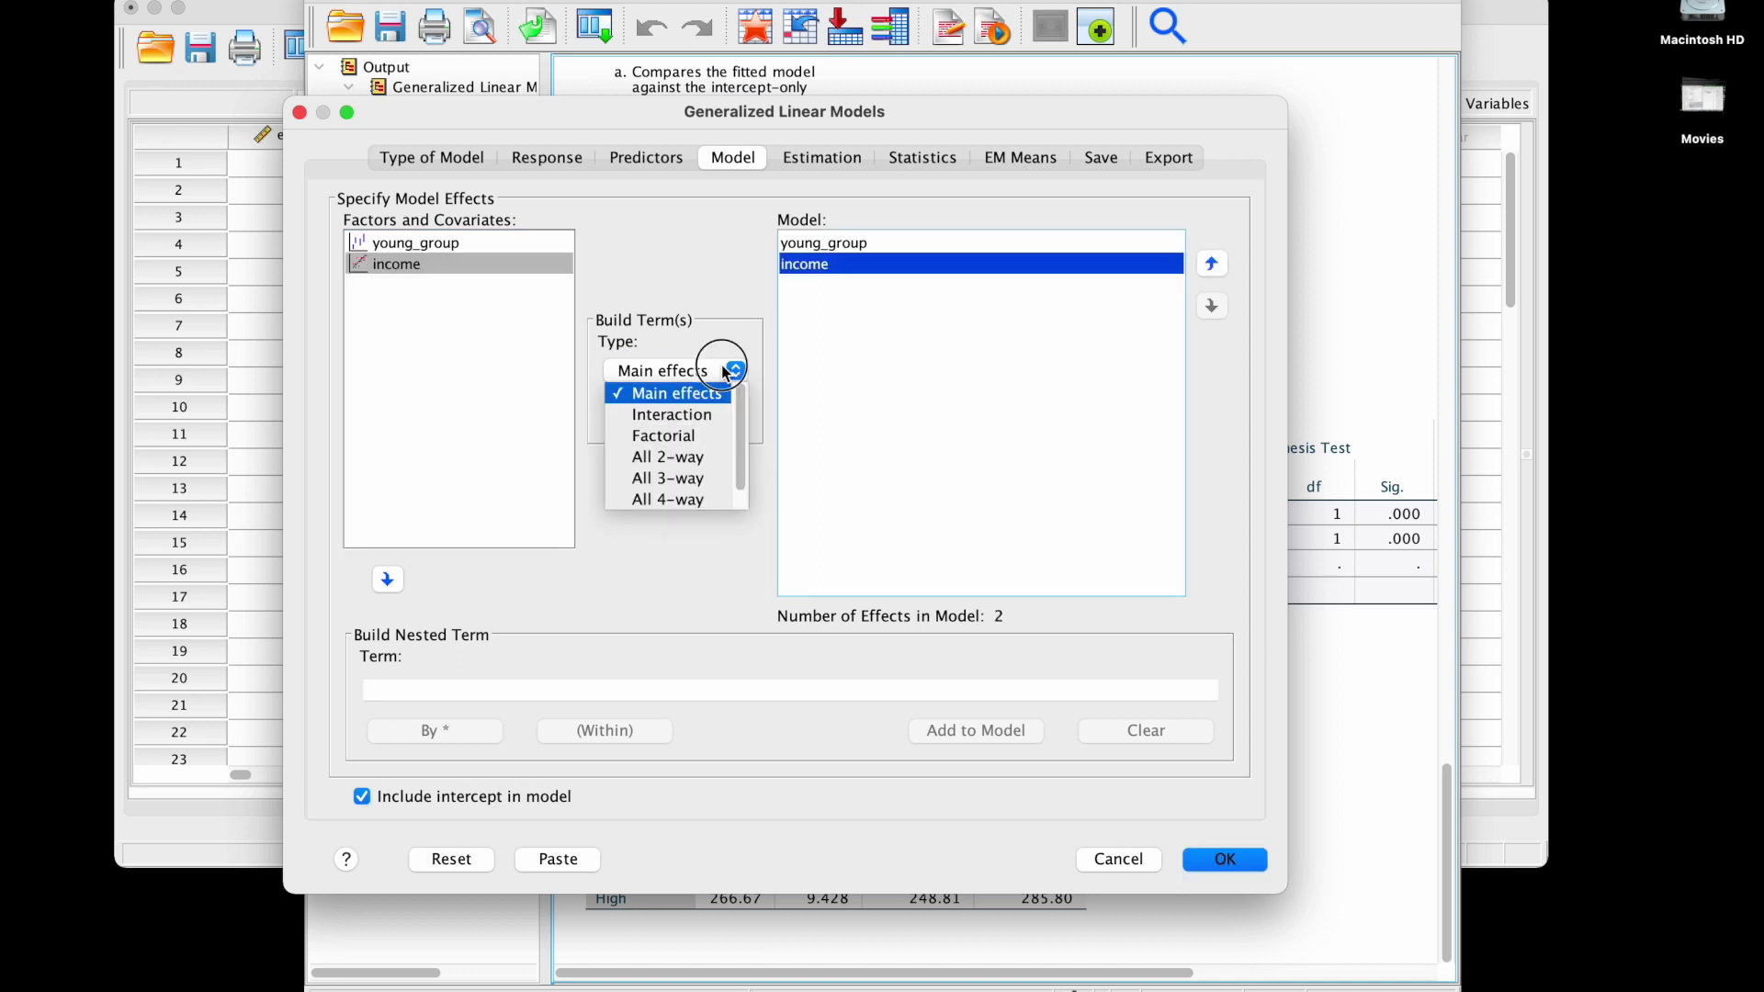
{"action": "left_click", "coordinate": [702, 410]}
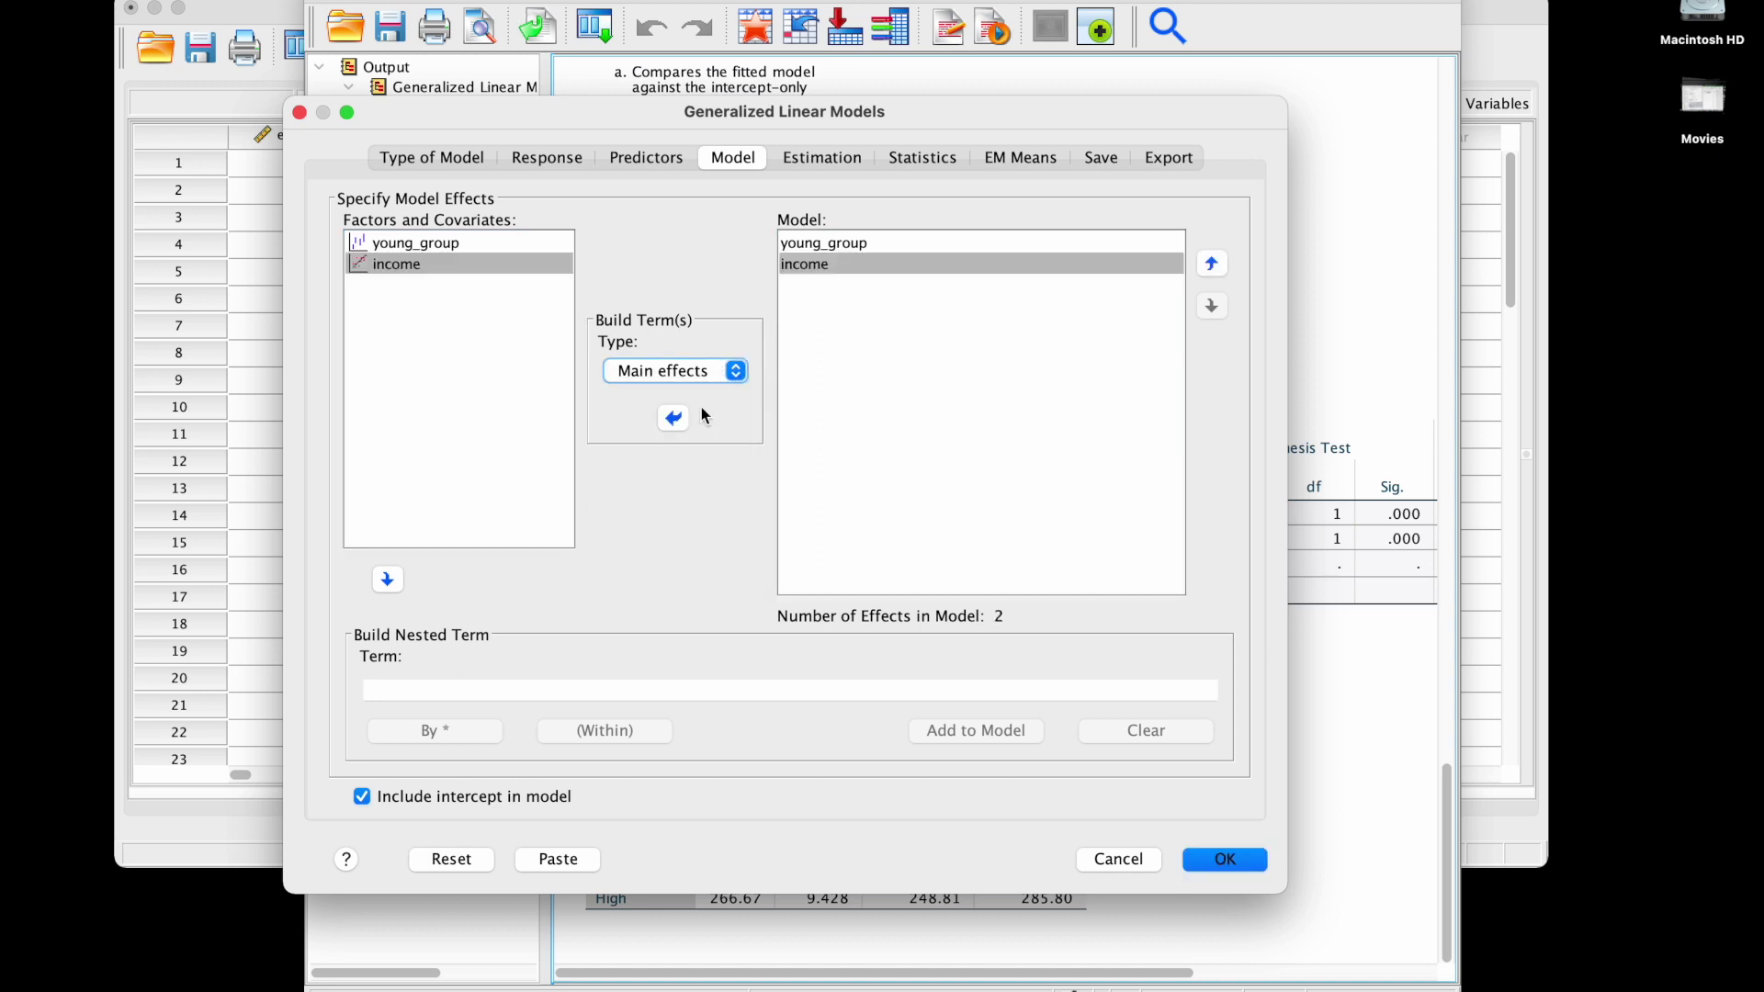
{"action": "left_click", "coordinate": [462, 254]}
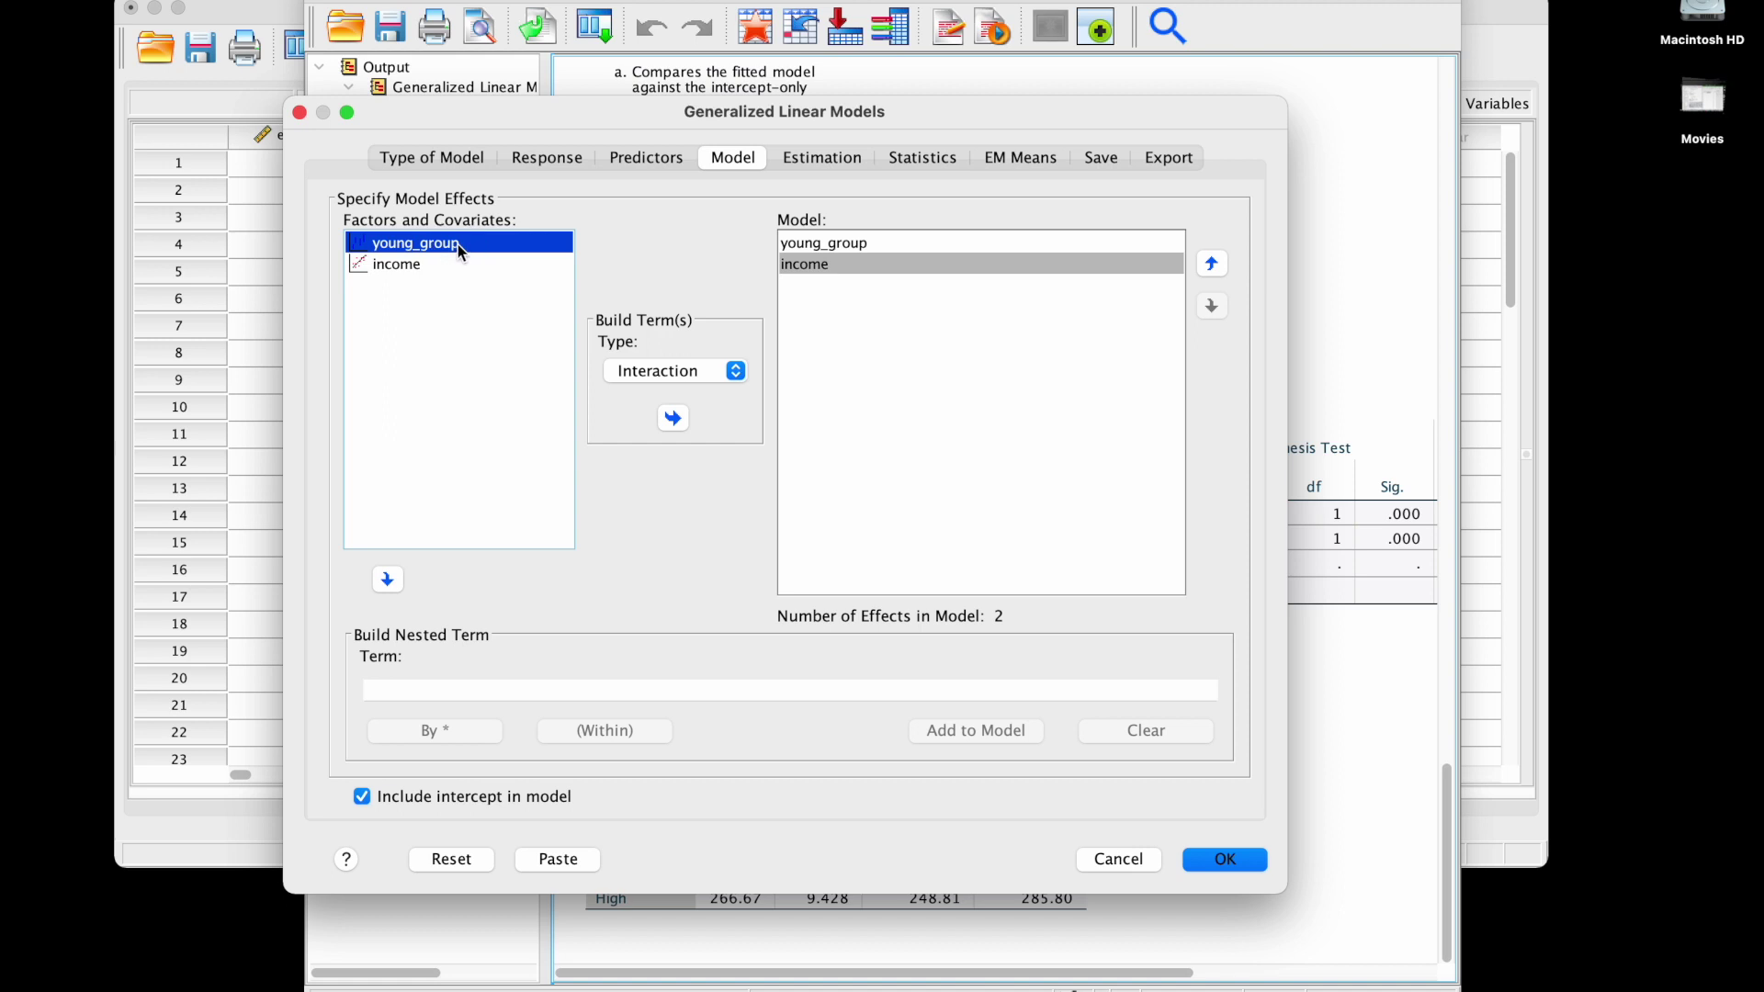
{"action": "left_click", "coordinate": [428, 263], "text": "shift"}
{"action": "left_click", "coordinate": [678, 421]}
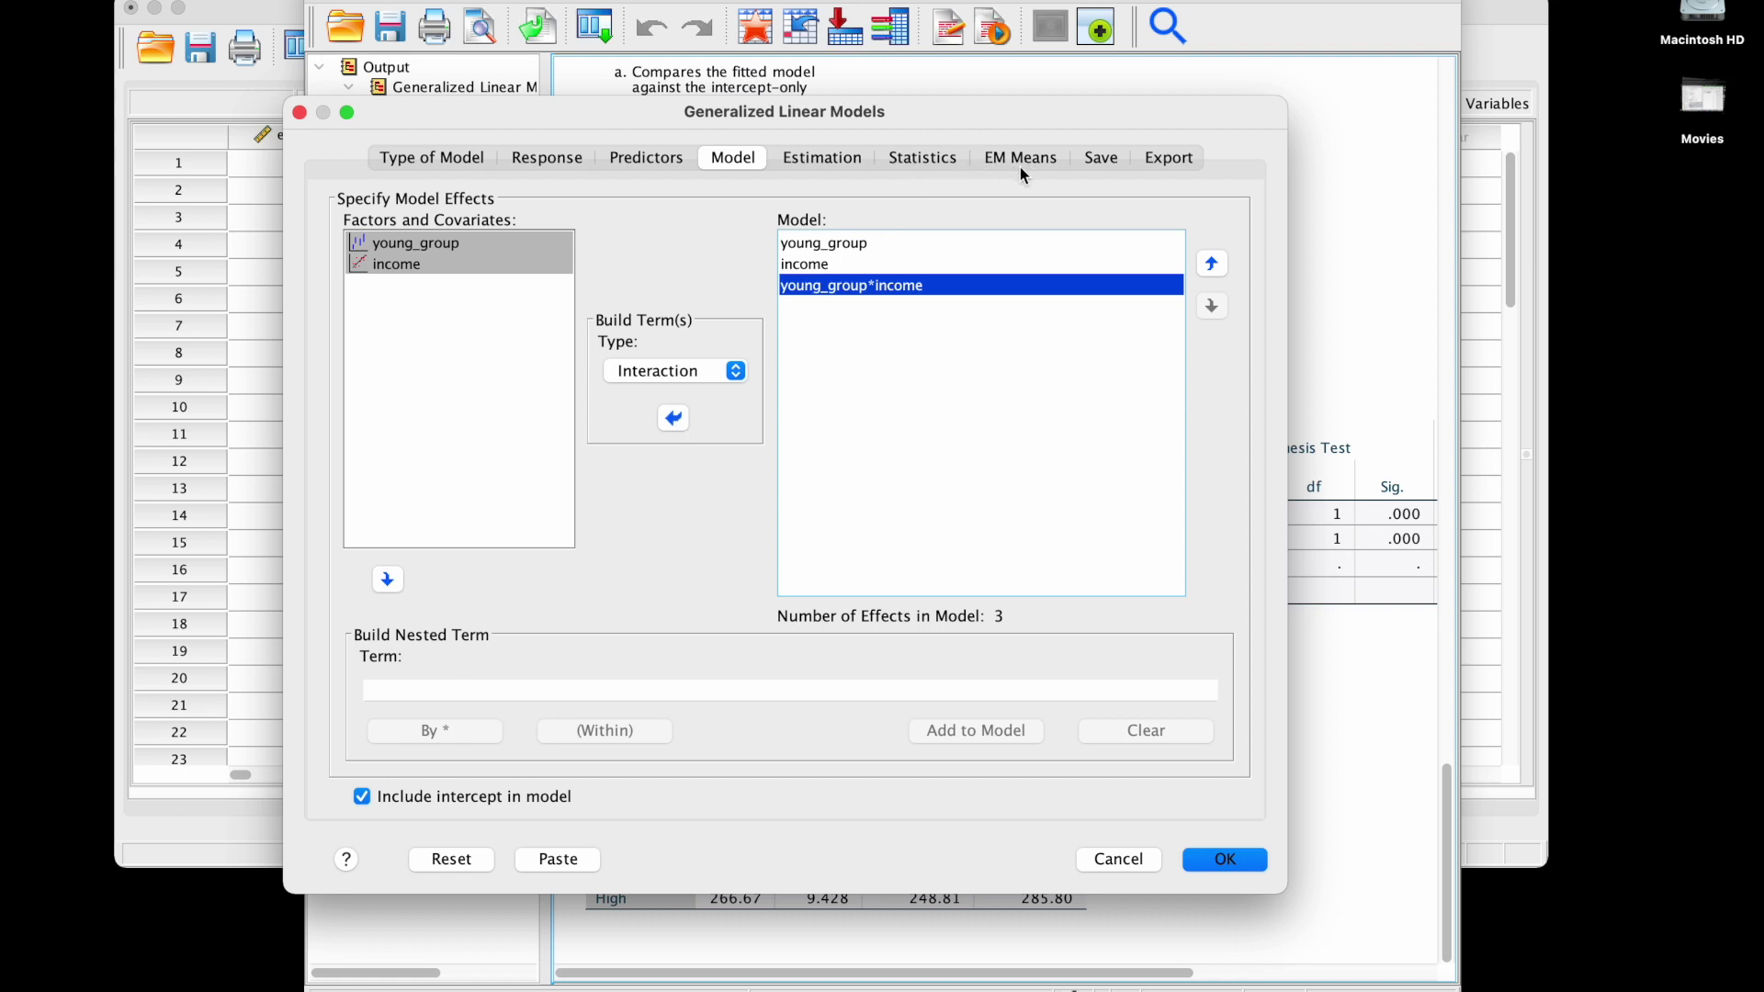
{"action": "left_click", "coordinate": [1055, 161]}
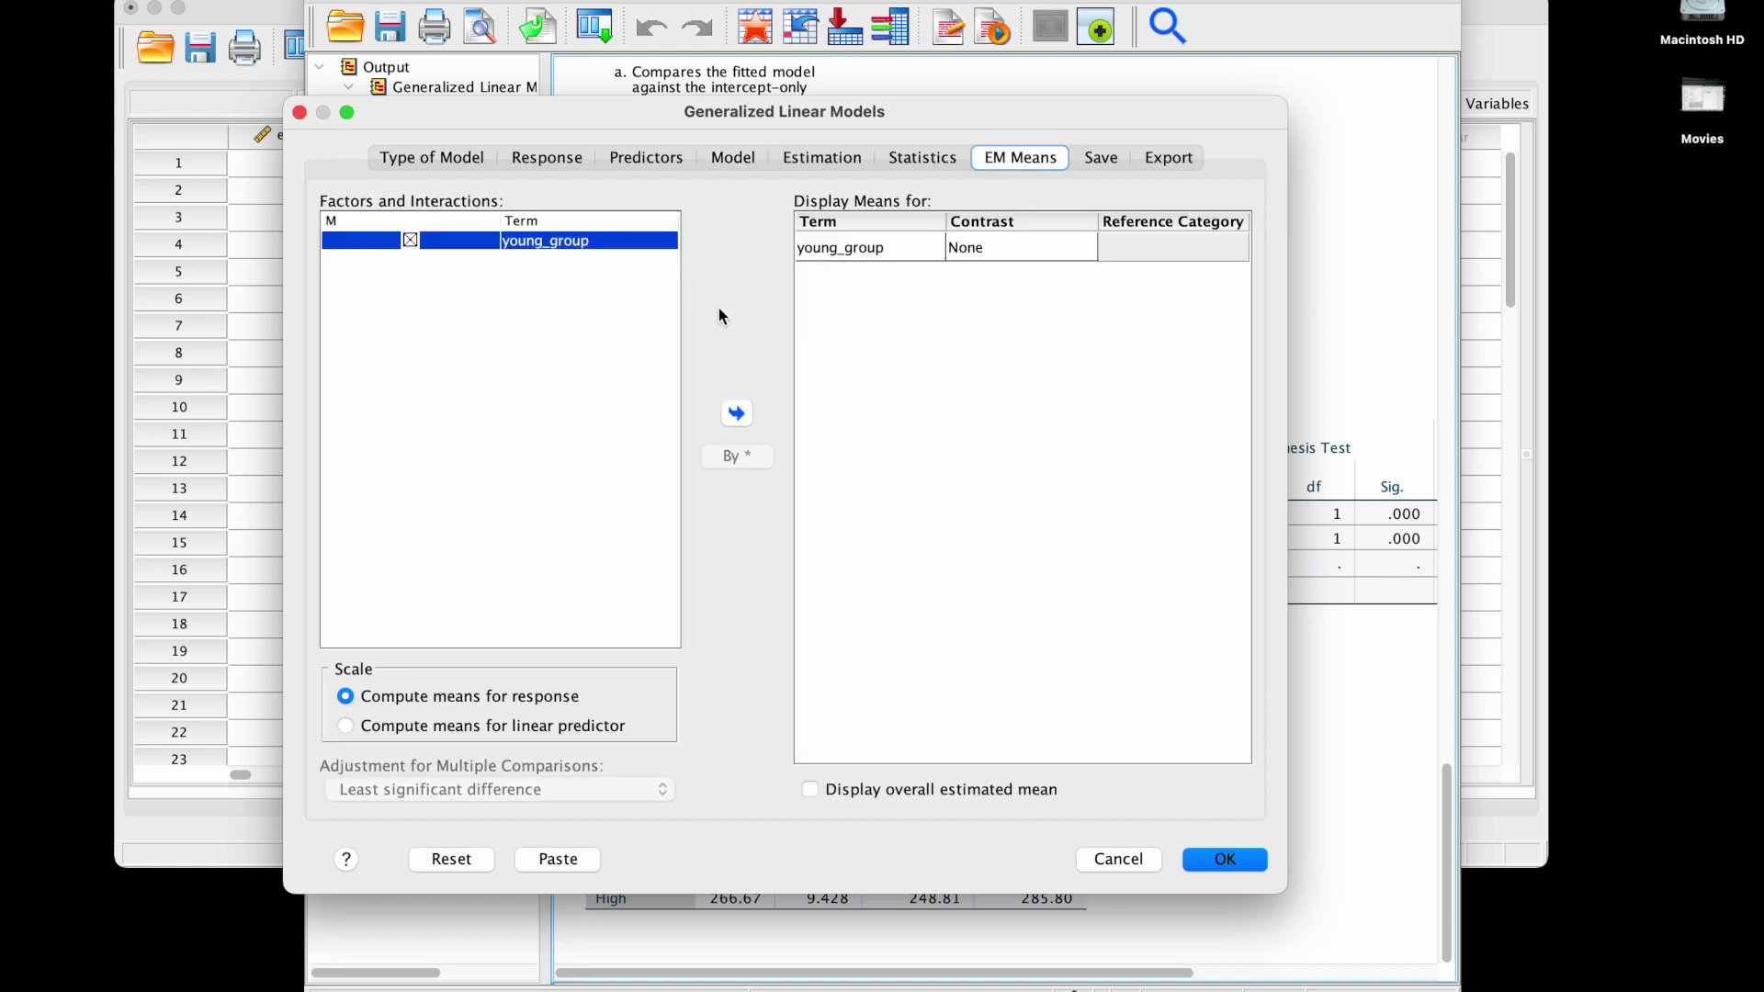
{"action": "left_click", "coordinate": [1260, 862]}
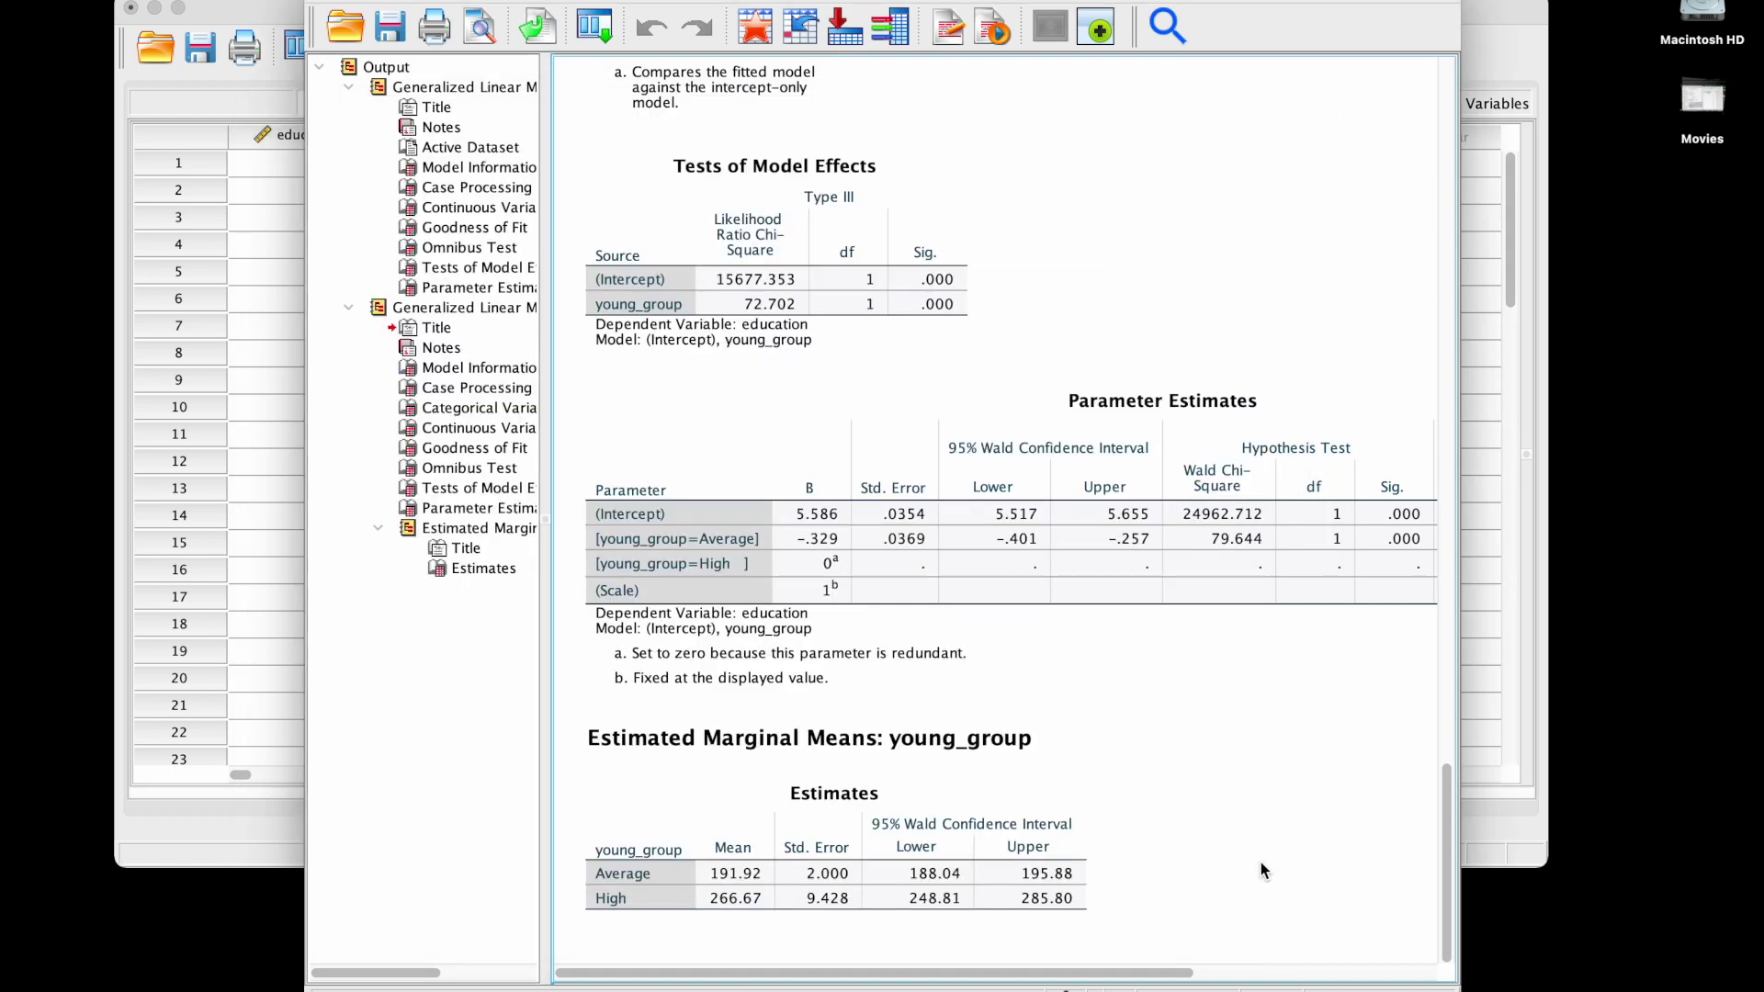
{"action": "scroll", "coordinate": [1137, 476], "scroll_direction": "down", "scroll_amount": 5}
{"action": "scroll", "coordinate": [1137, 474], "scroll_direction": "down", "scroll_amount": 10}
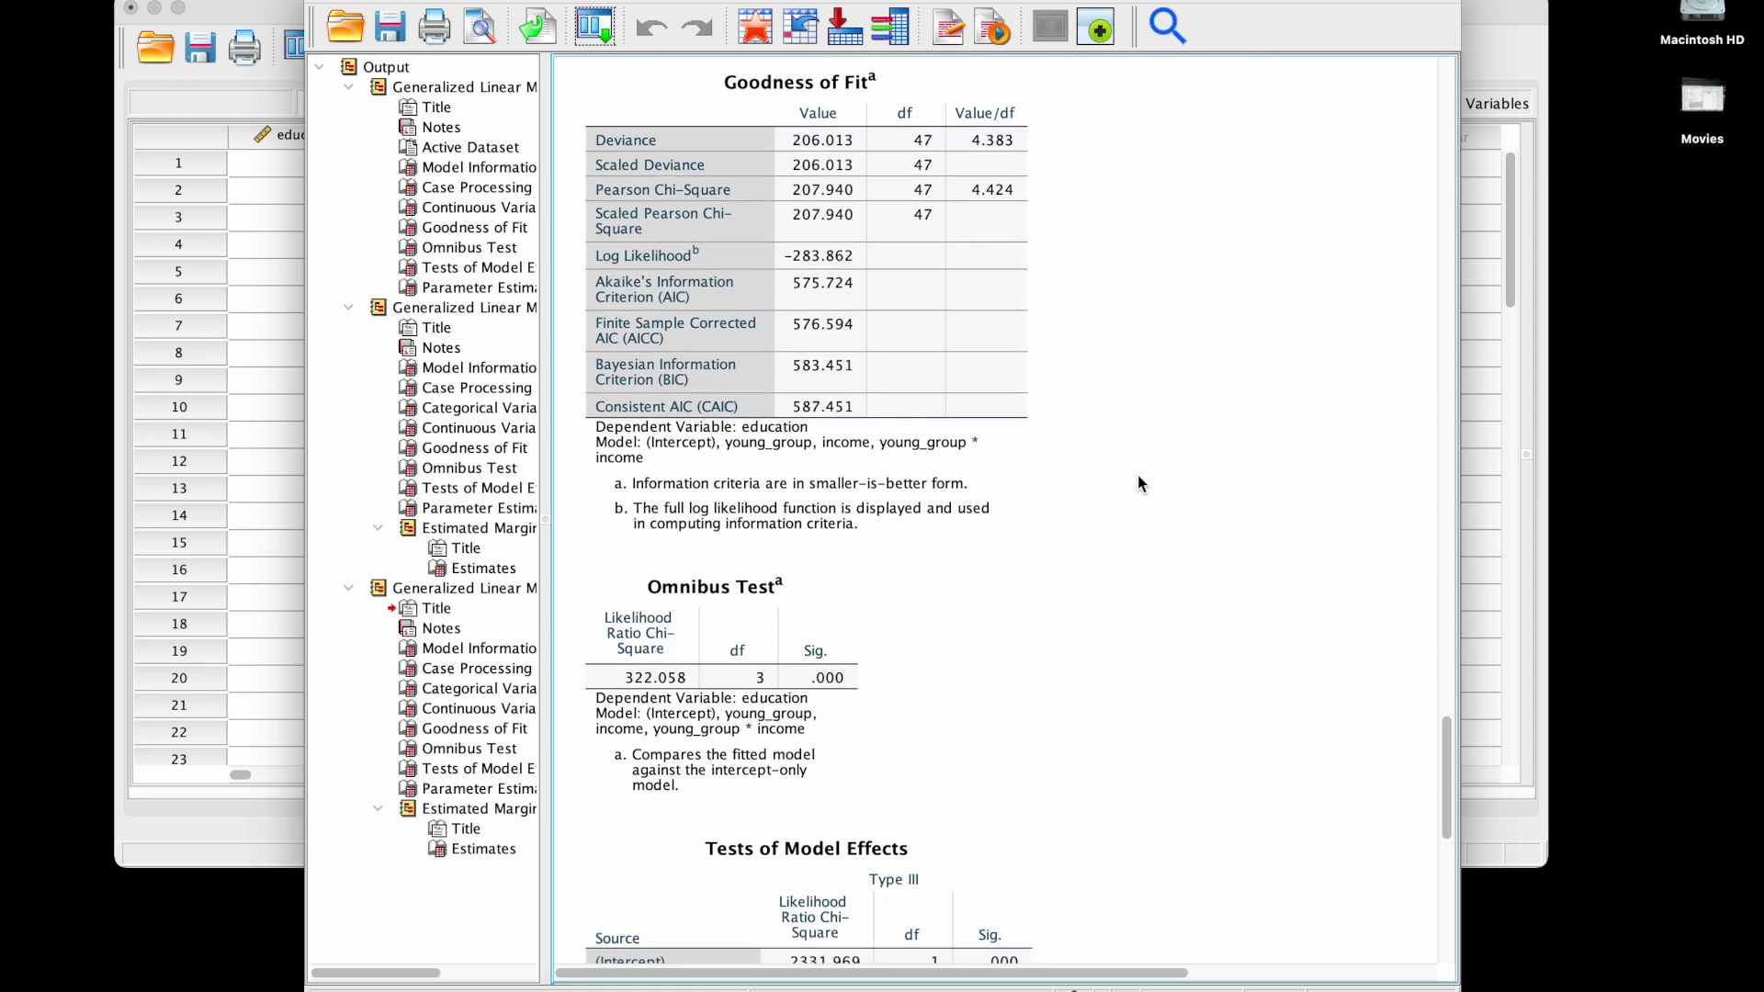
{"action": "left_click", "coordinate": [836, 293]}
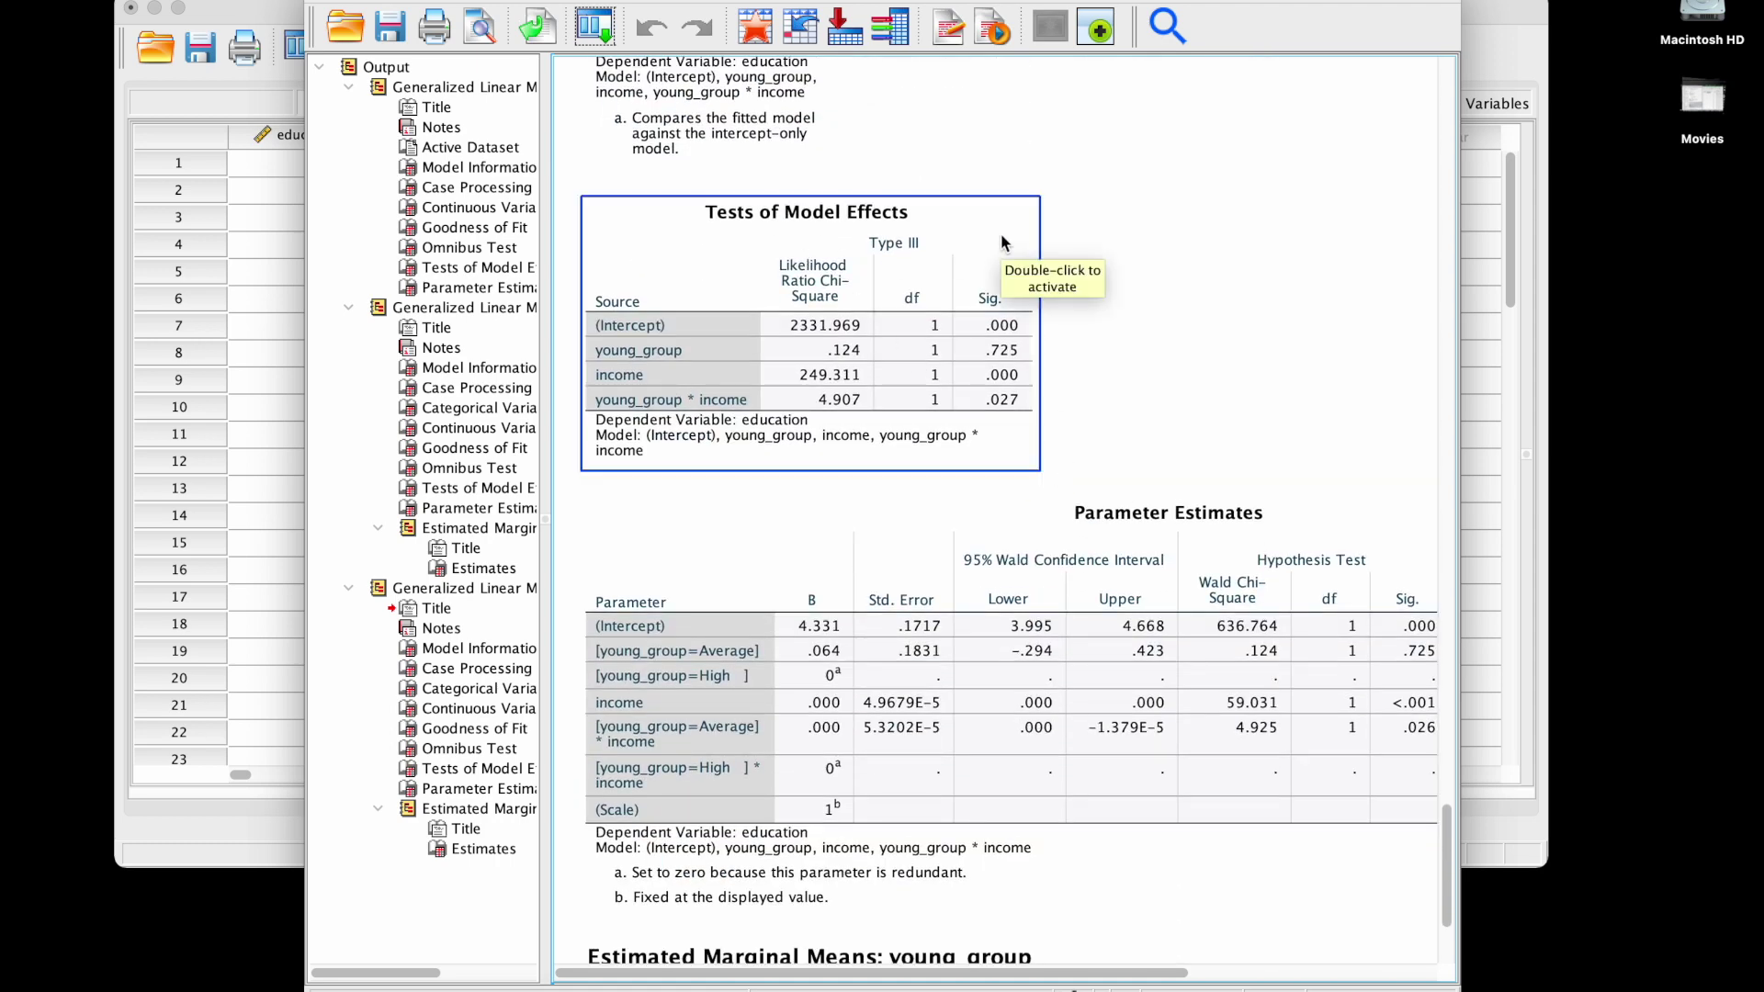
{"action": "scroll", "coordinate": [1002, 237], "scroll_direction": "up", "scroll_amount": 3}
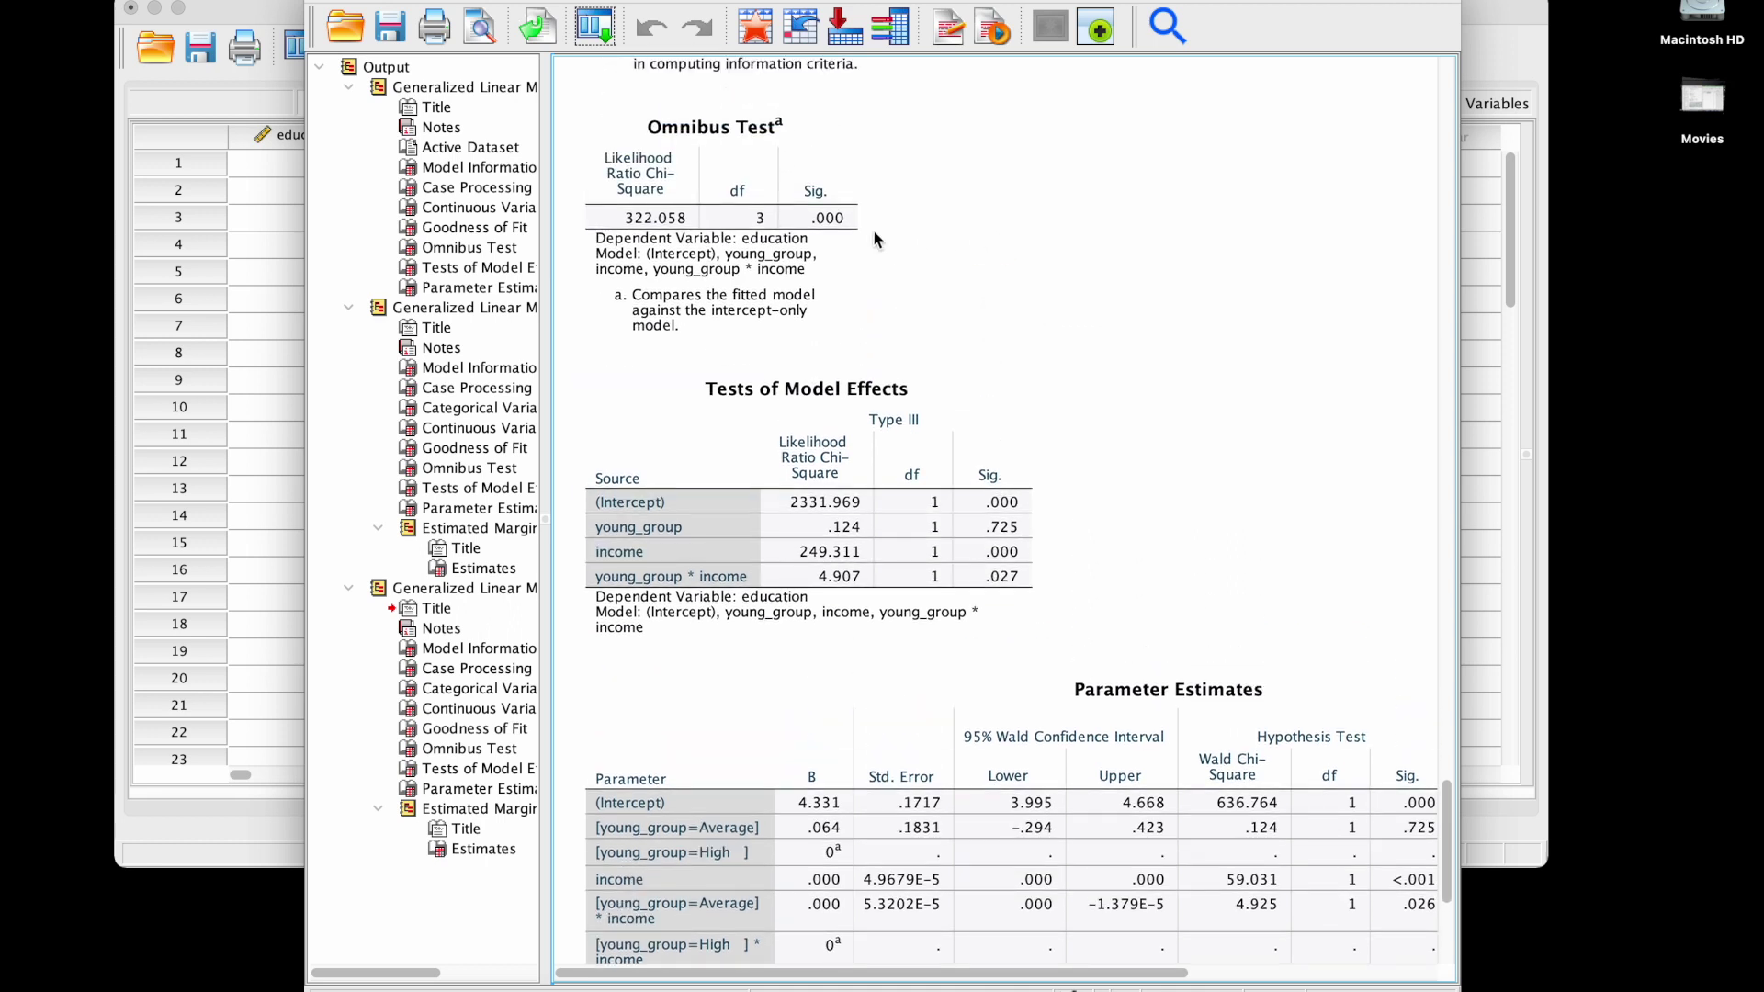
{"action": "left_click", "coordinate": [809, 223]}
{"action": "left_click", "coordinate": [830, 357]}
{"action": "left_click", "coordinate": [994, 439]}
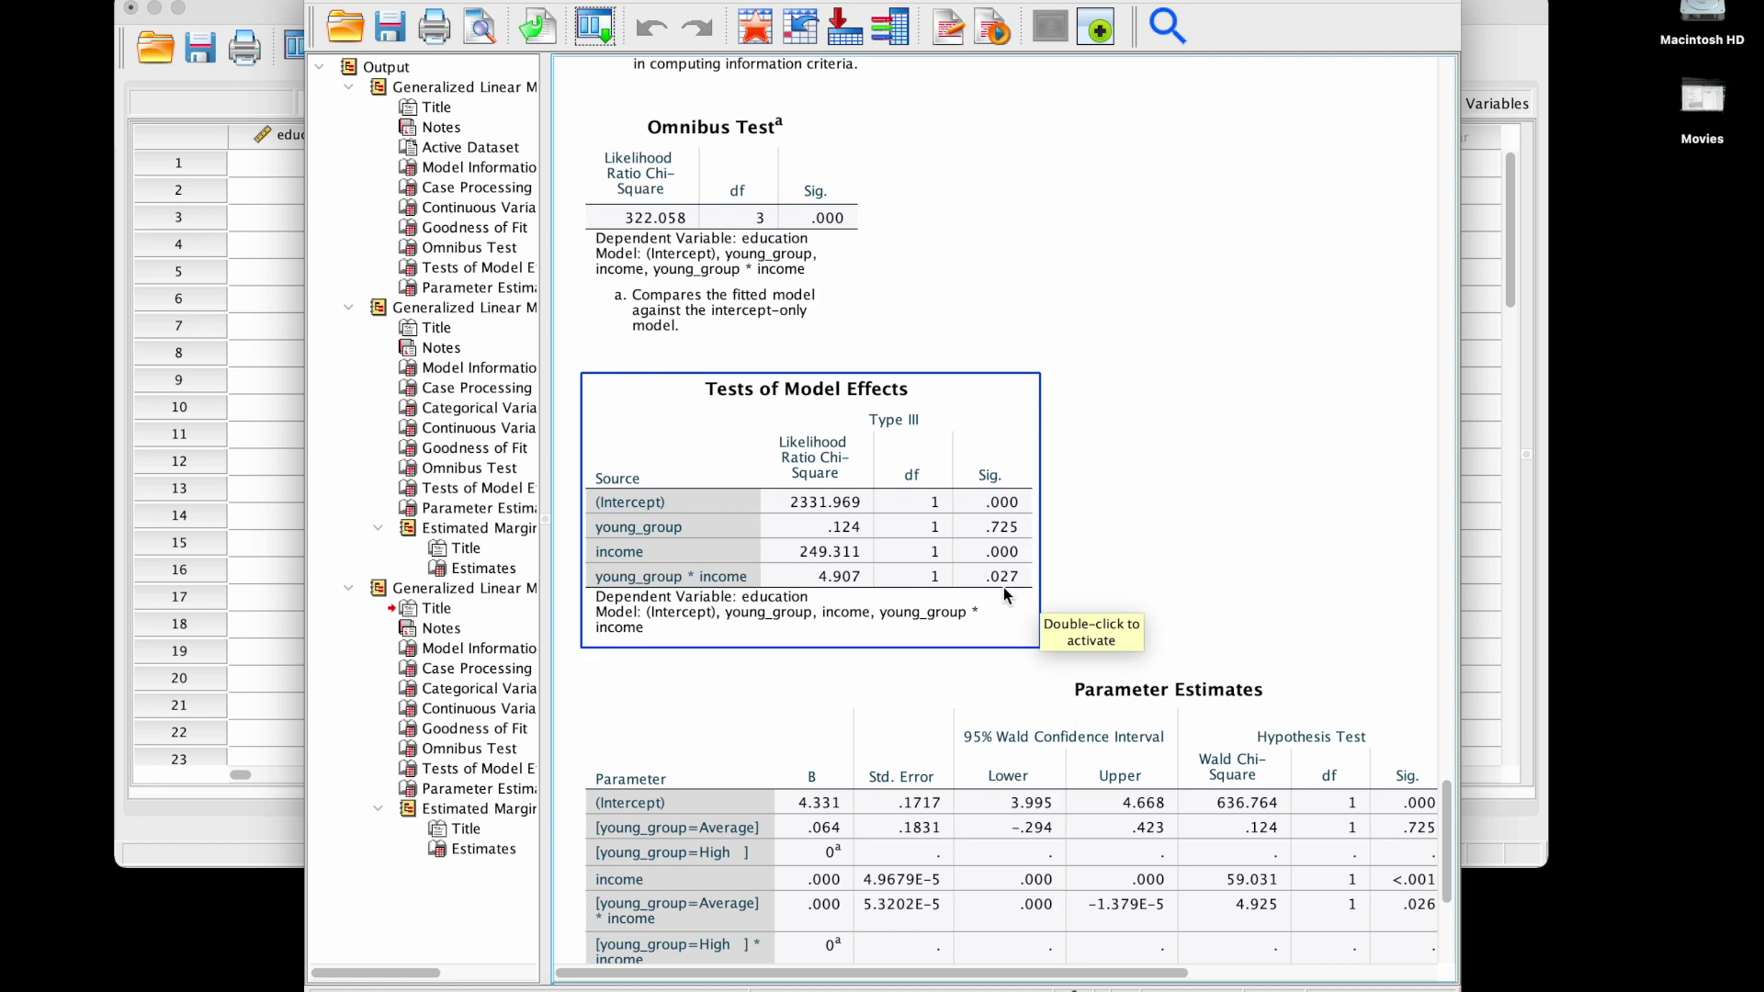
{"action": "scroll", "coordinate": [1060, 579], "scroll_direction": "down", "scroll_amount": 5}
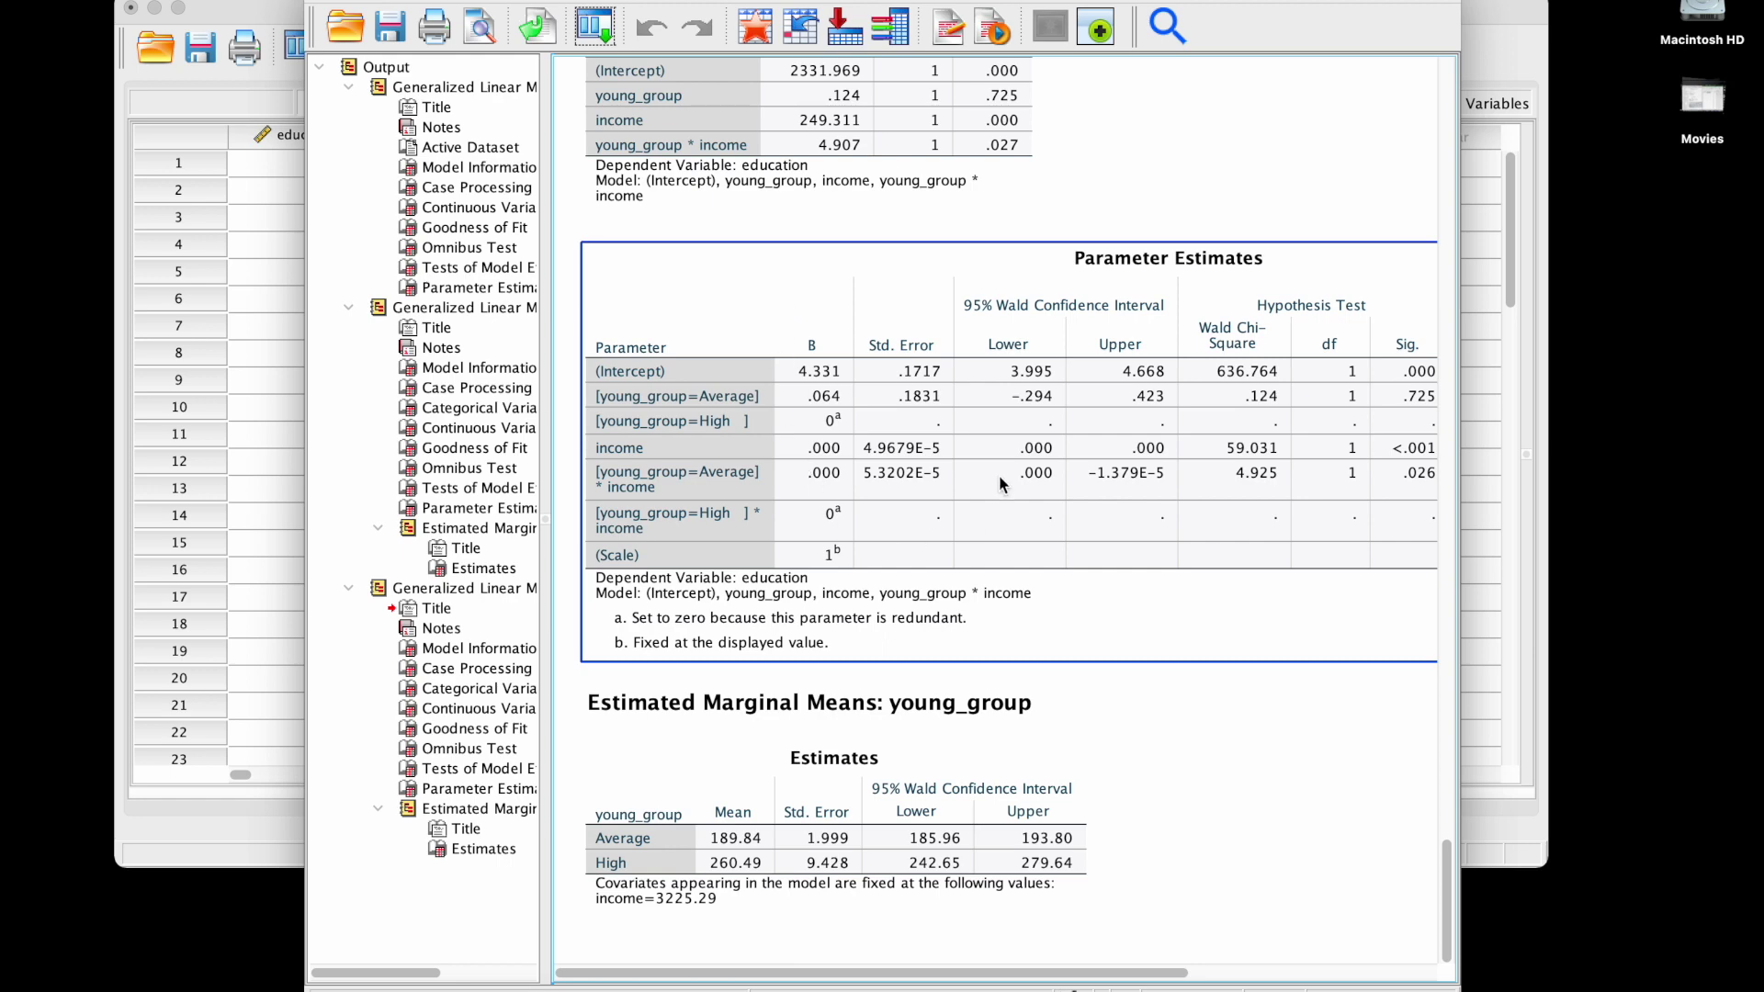
{"action": "scroll", "coordinate": [1129, 680], "scroll_direction": "right", "scroll_amount": 5}
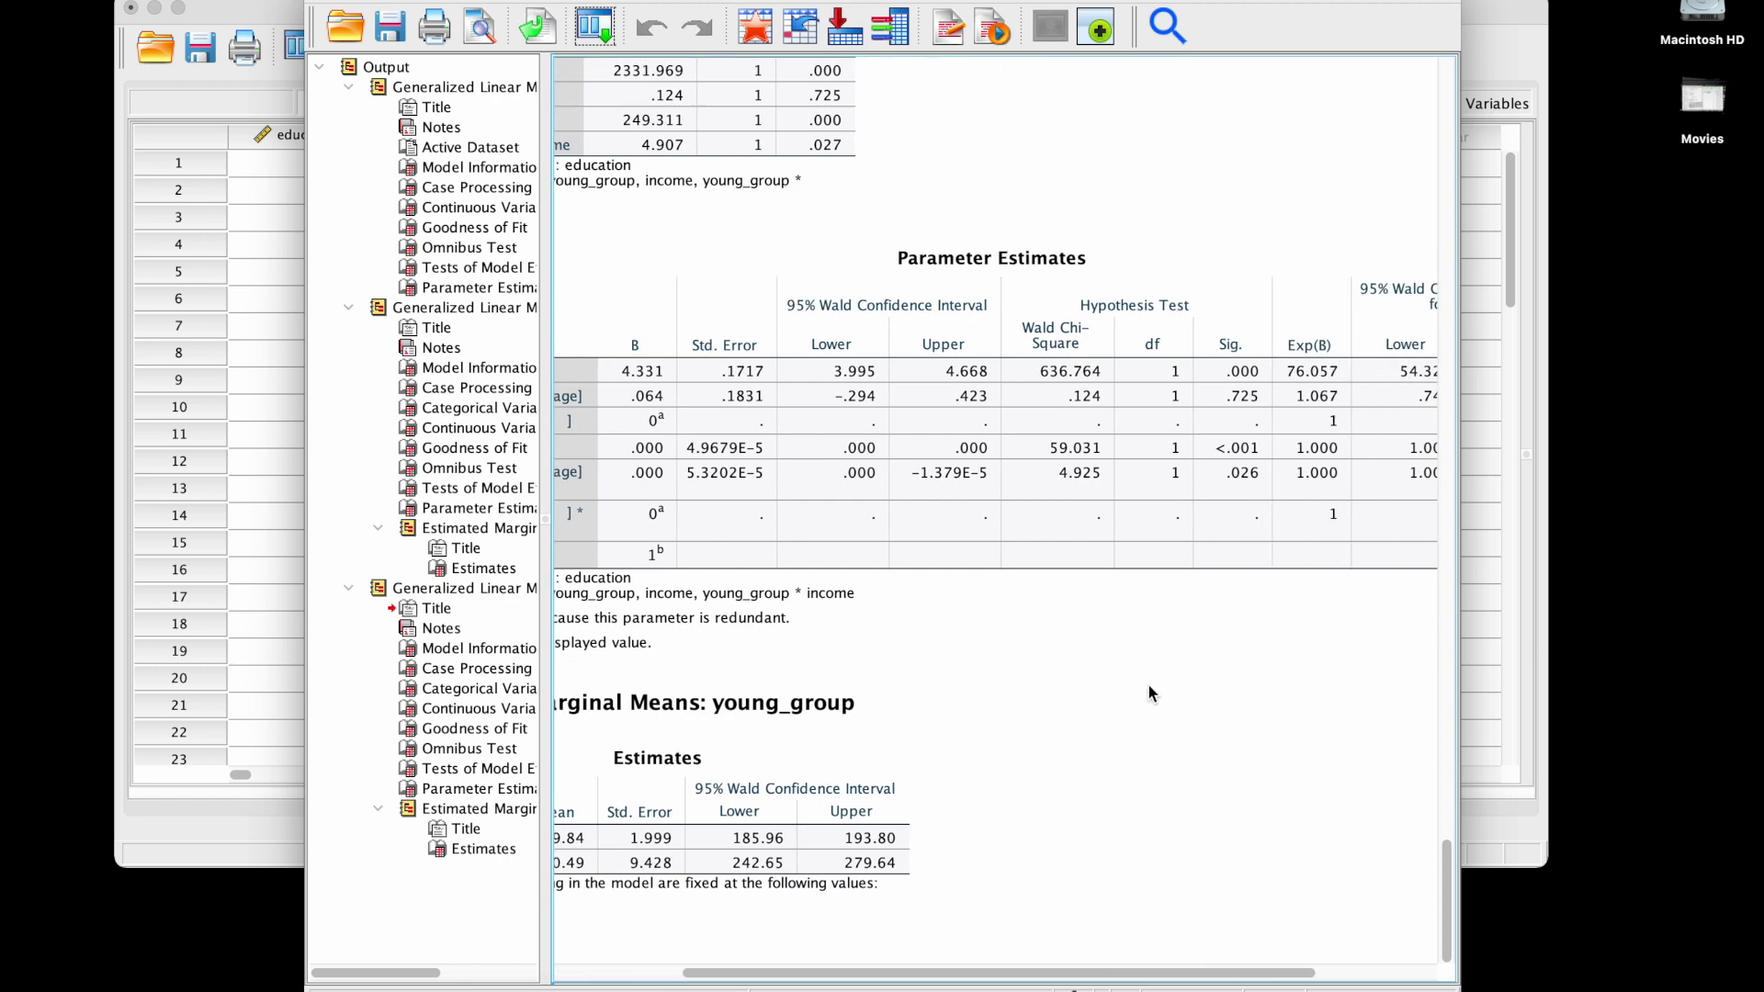
{"action": "scroll", "coordinate": [1147, 682], "scroll_direction": "left", "scroll_amount": 5}
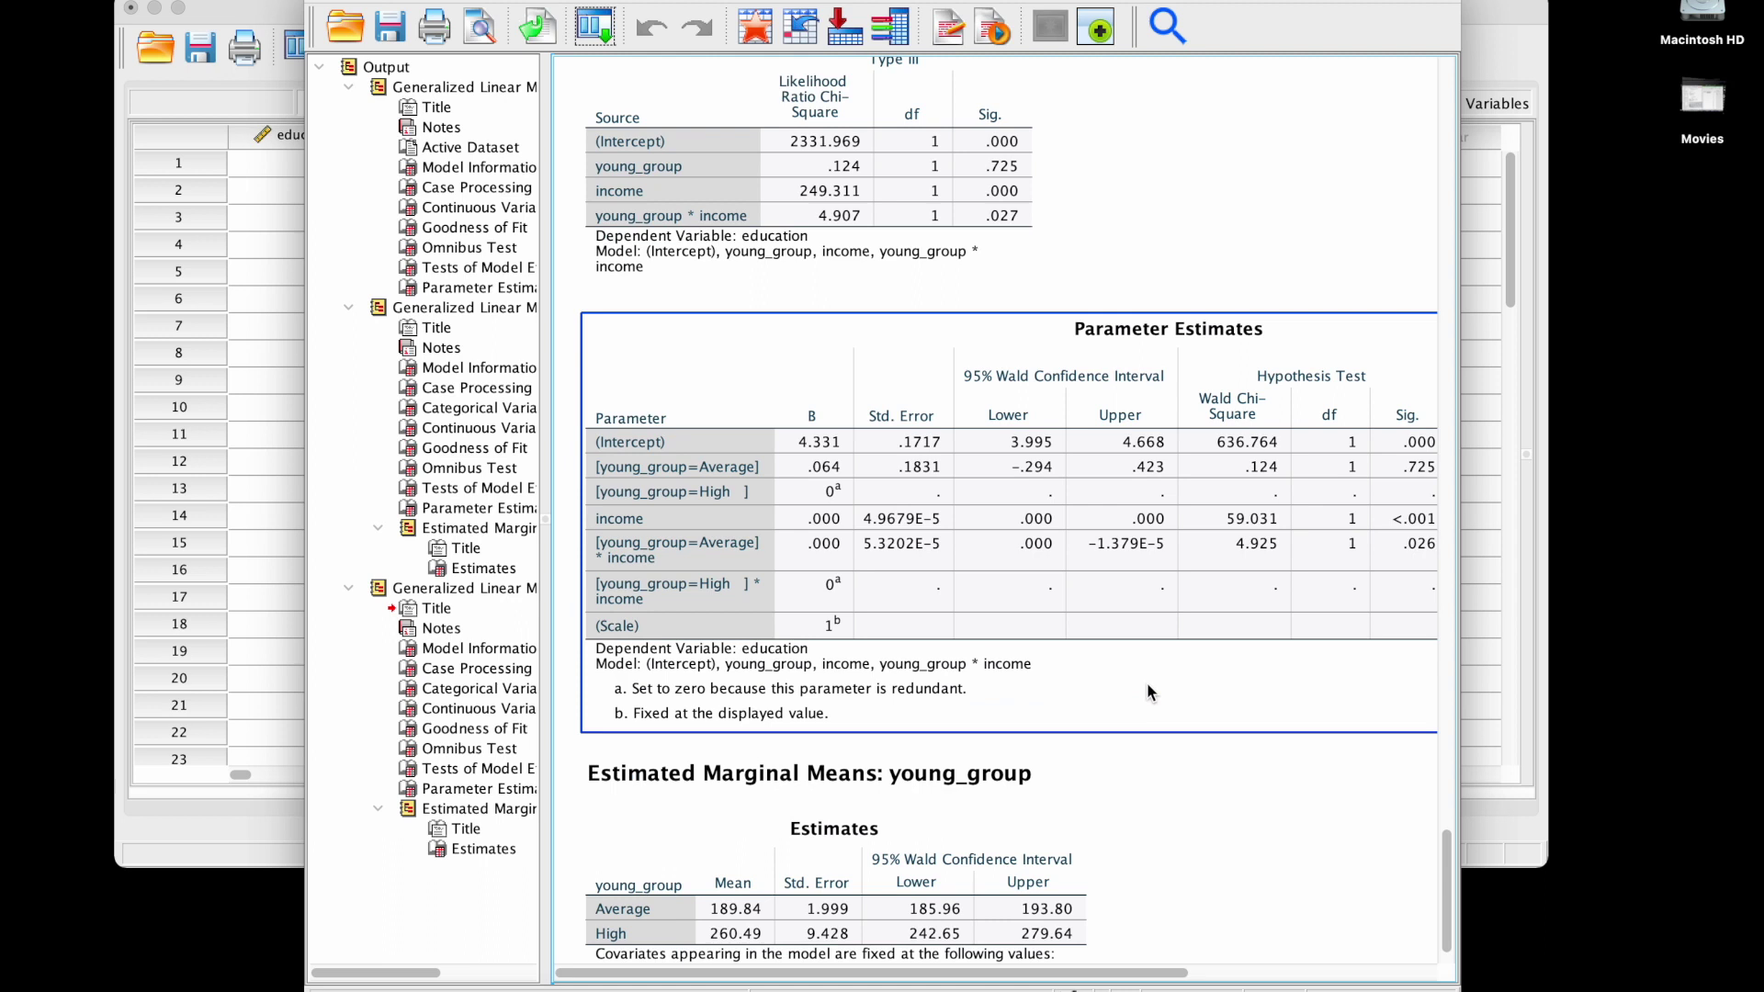
{"action": "scroll", "coordinate": [1147, 686], "scroll_direction": "down", "scroll_amount": 2}
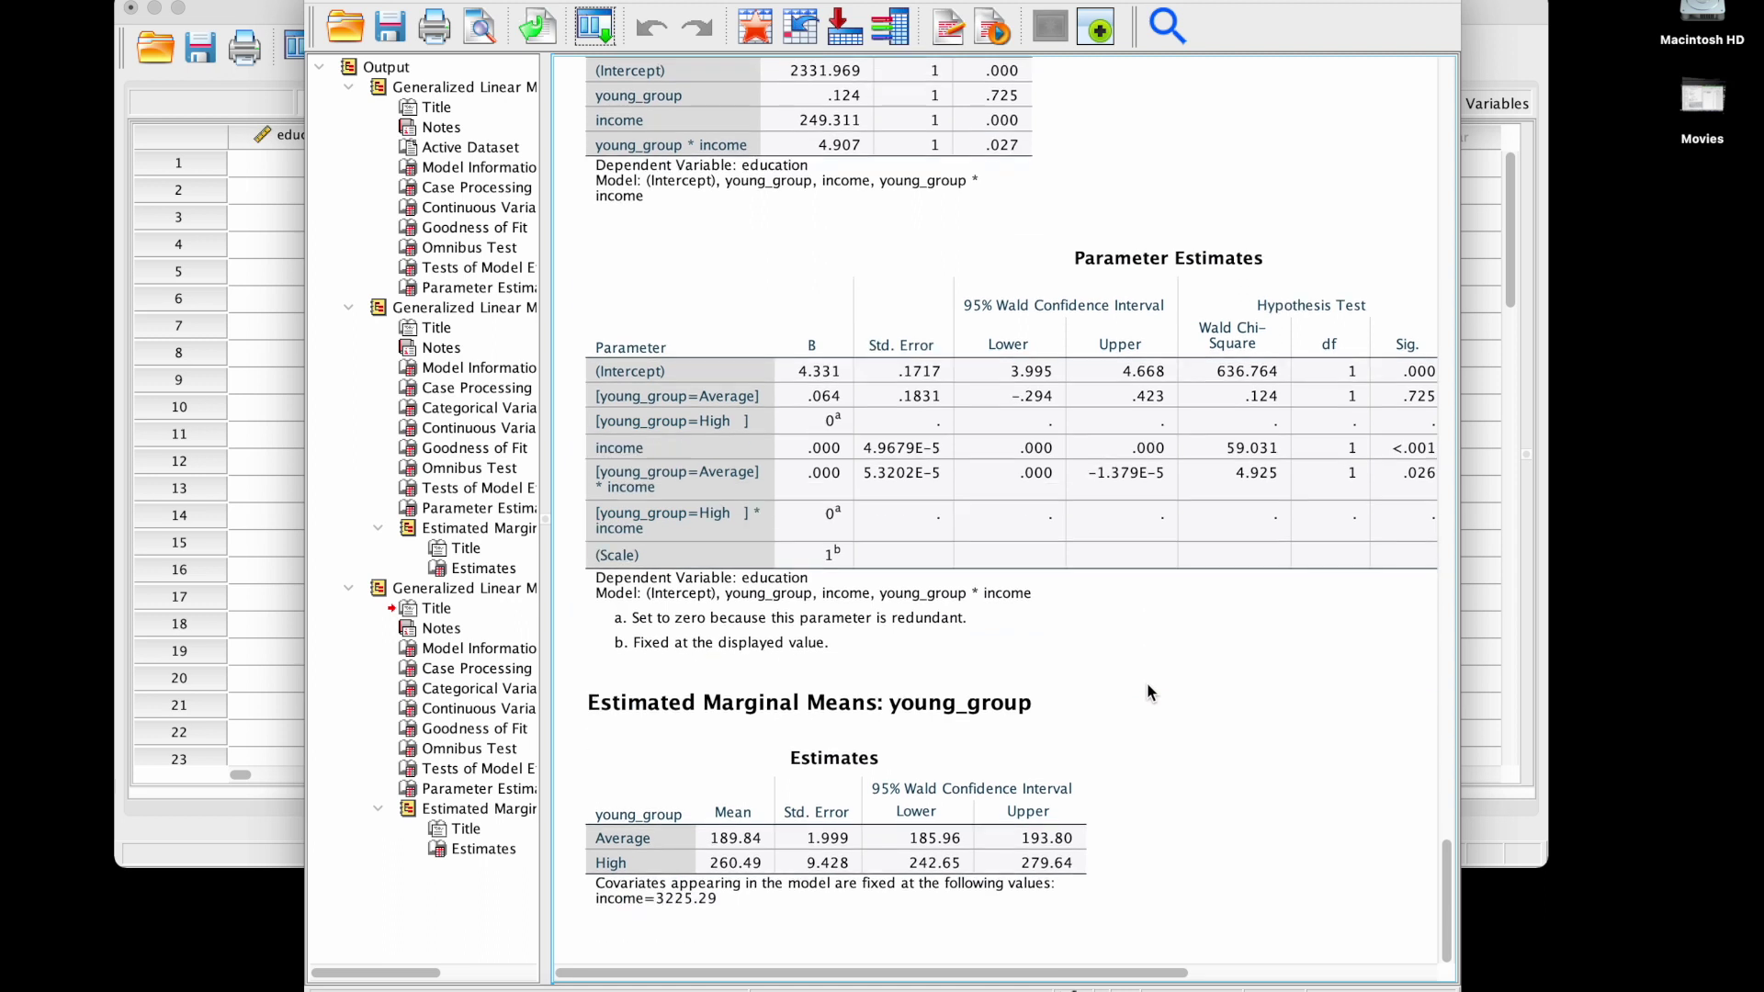
{"action": "left_click", "coordinate": [836, 707]}
{"action": "left_click", "coordinate": [691, 832]}
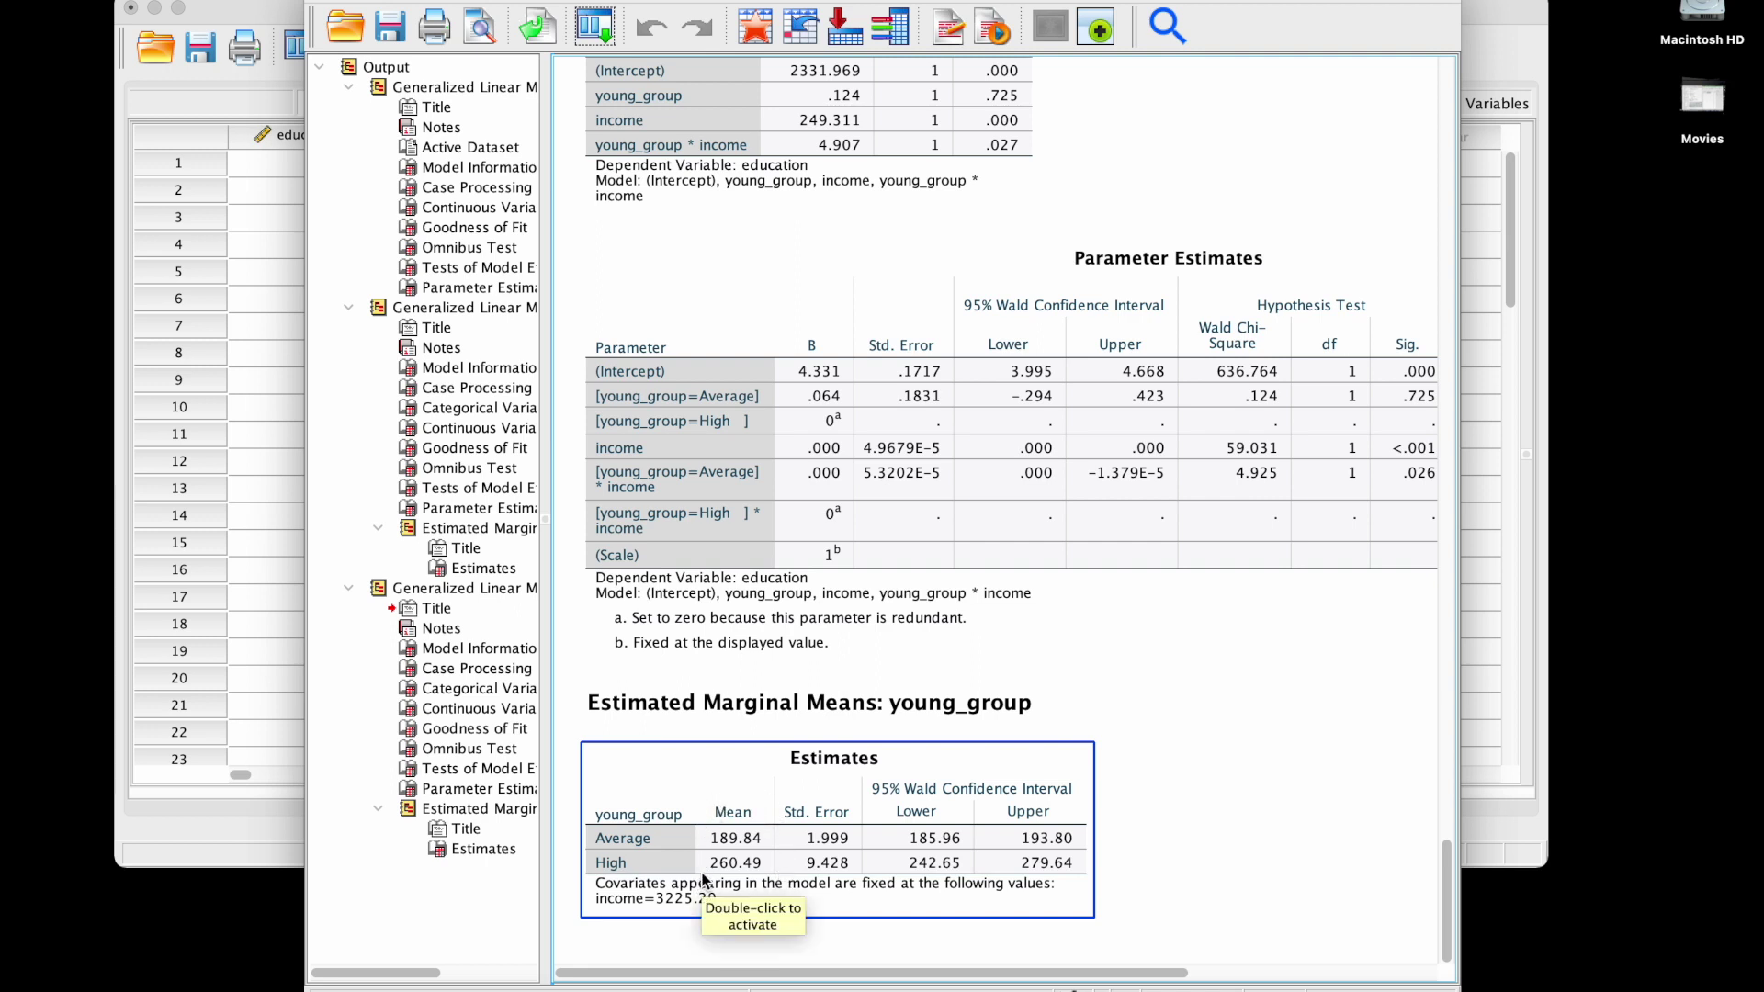
{"action": "left_click", "coordinate": [617, 79]}
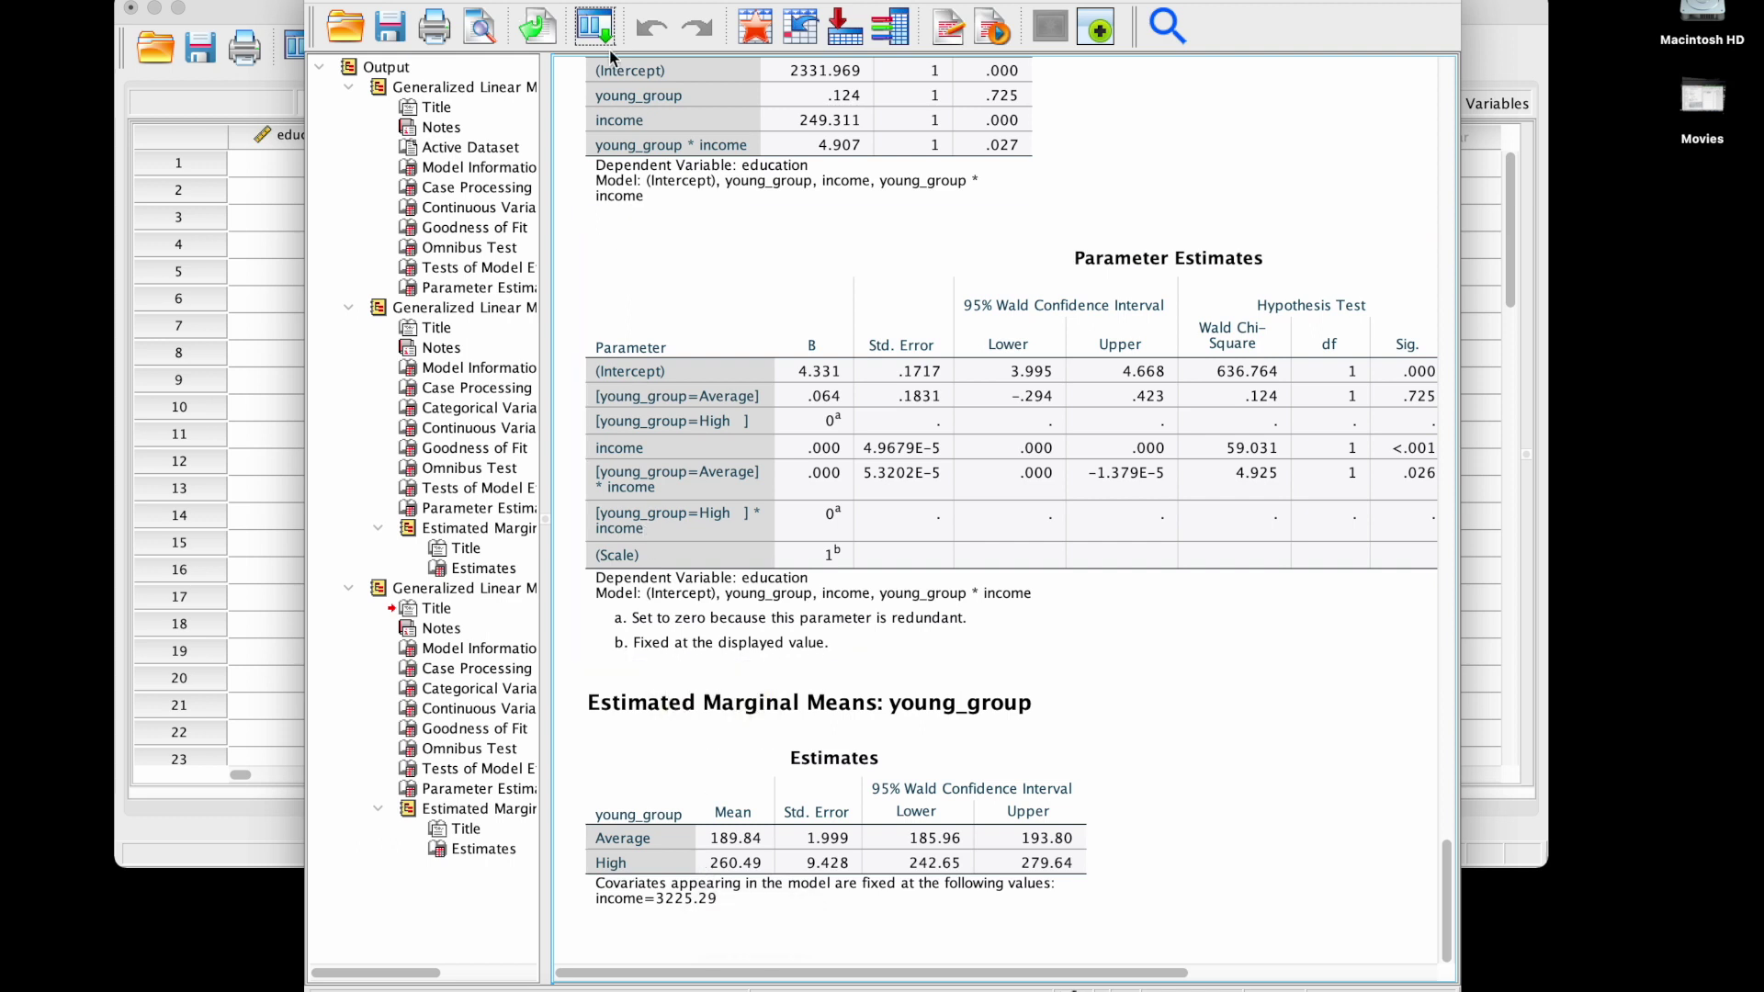
{"action": "left_click", "coordinate": [269, 15]}
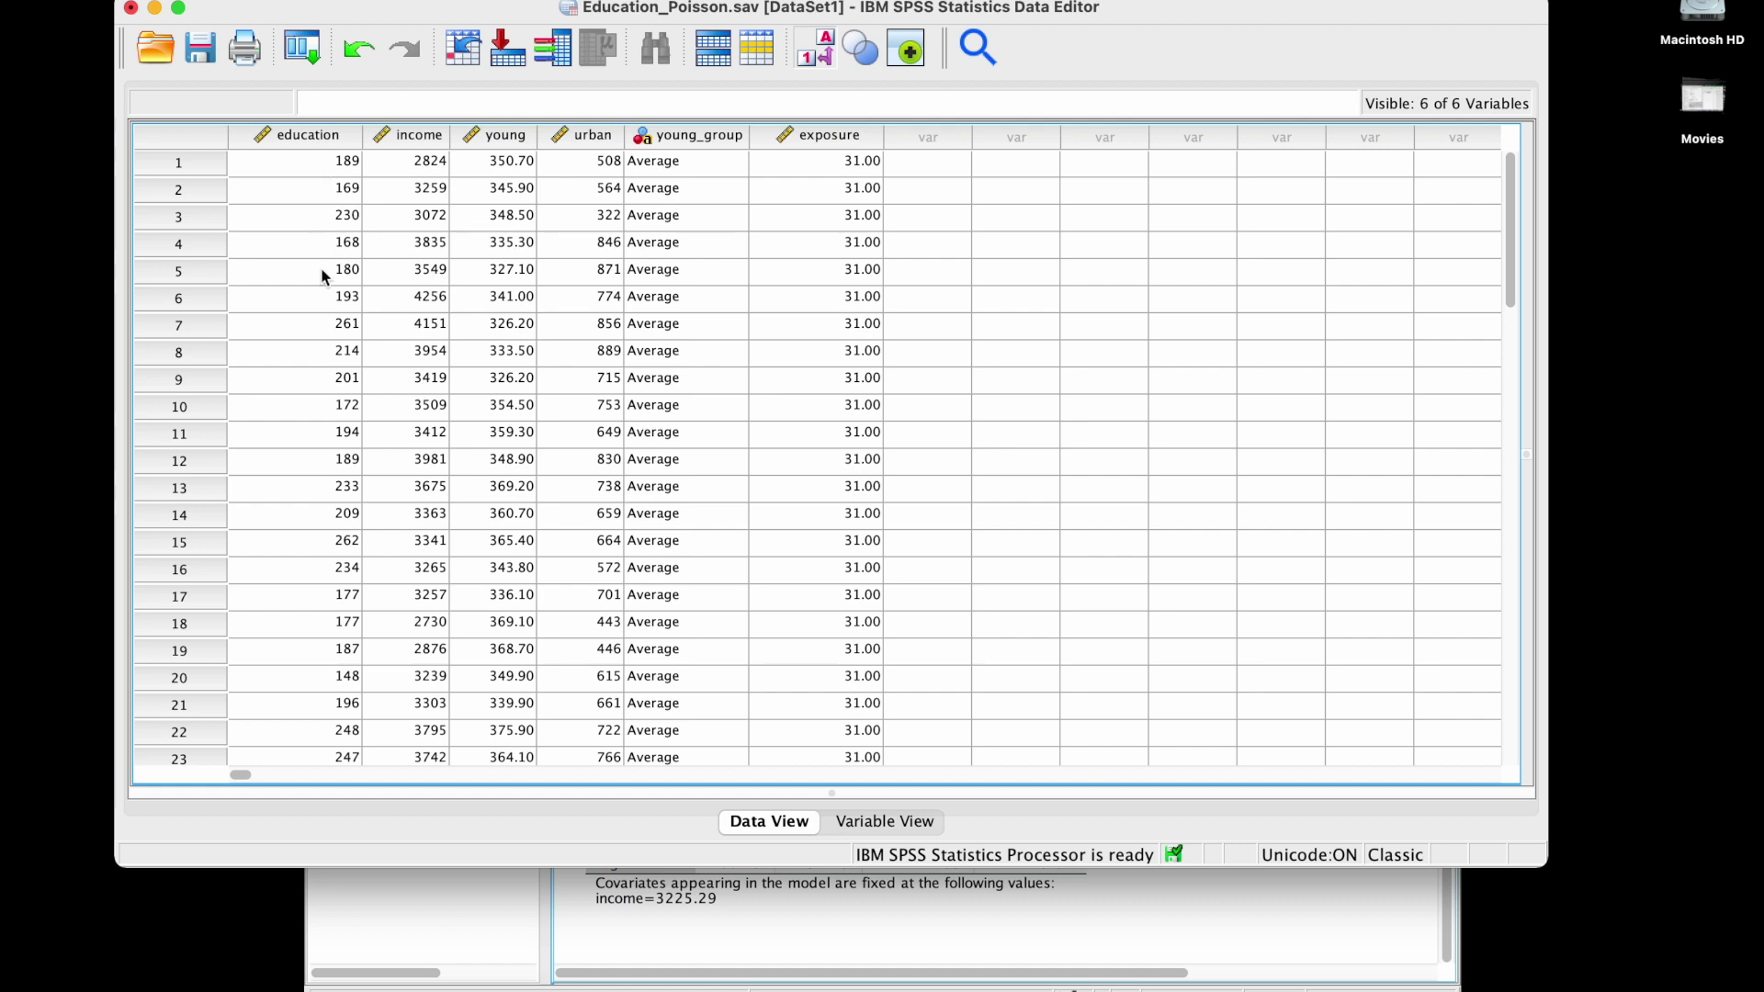
Highlight education and exposure values across rows 1–42 of Education_Poisson to inspect them.
{"action": "left_click_drag", "start_coordinate": [338, 171], "coordinate": [334, 352]}
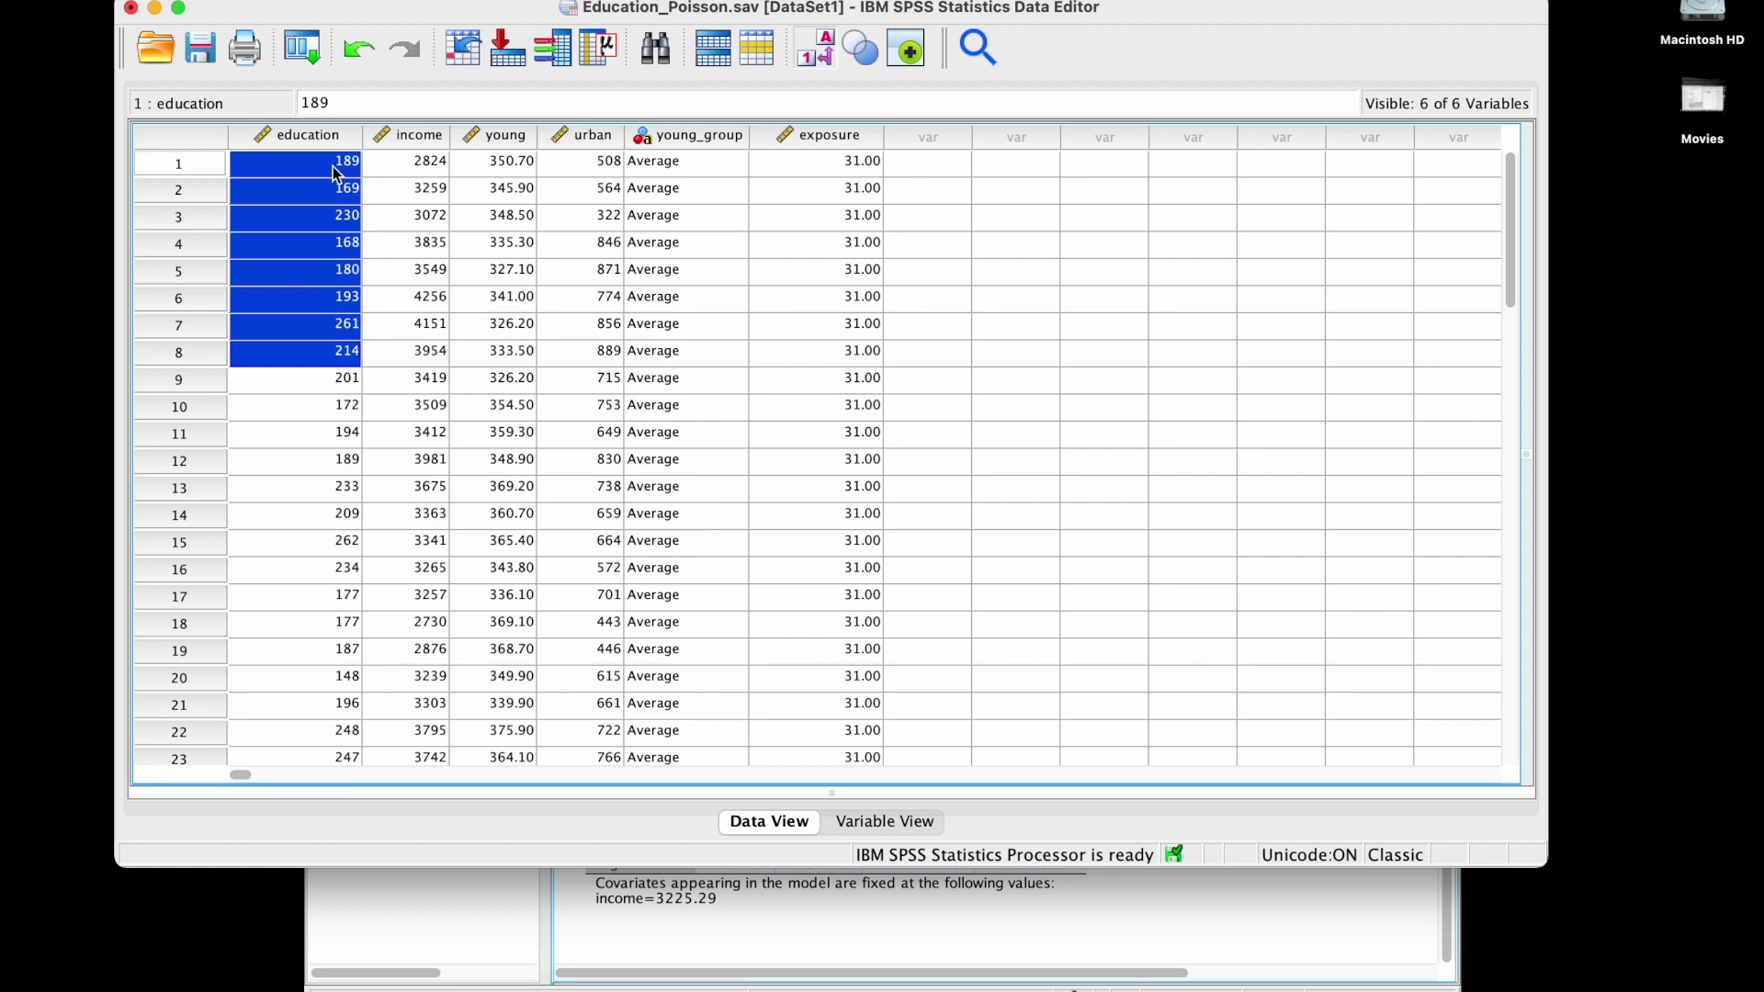
{"action": "left_click_drag", "start_coordinate": [338, 167], "coordinate": [340, 444]}
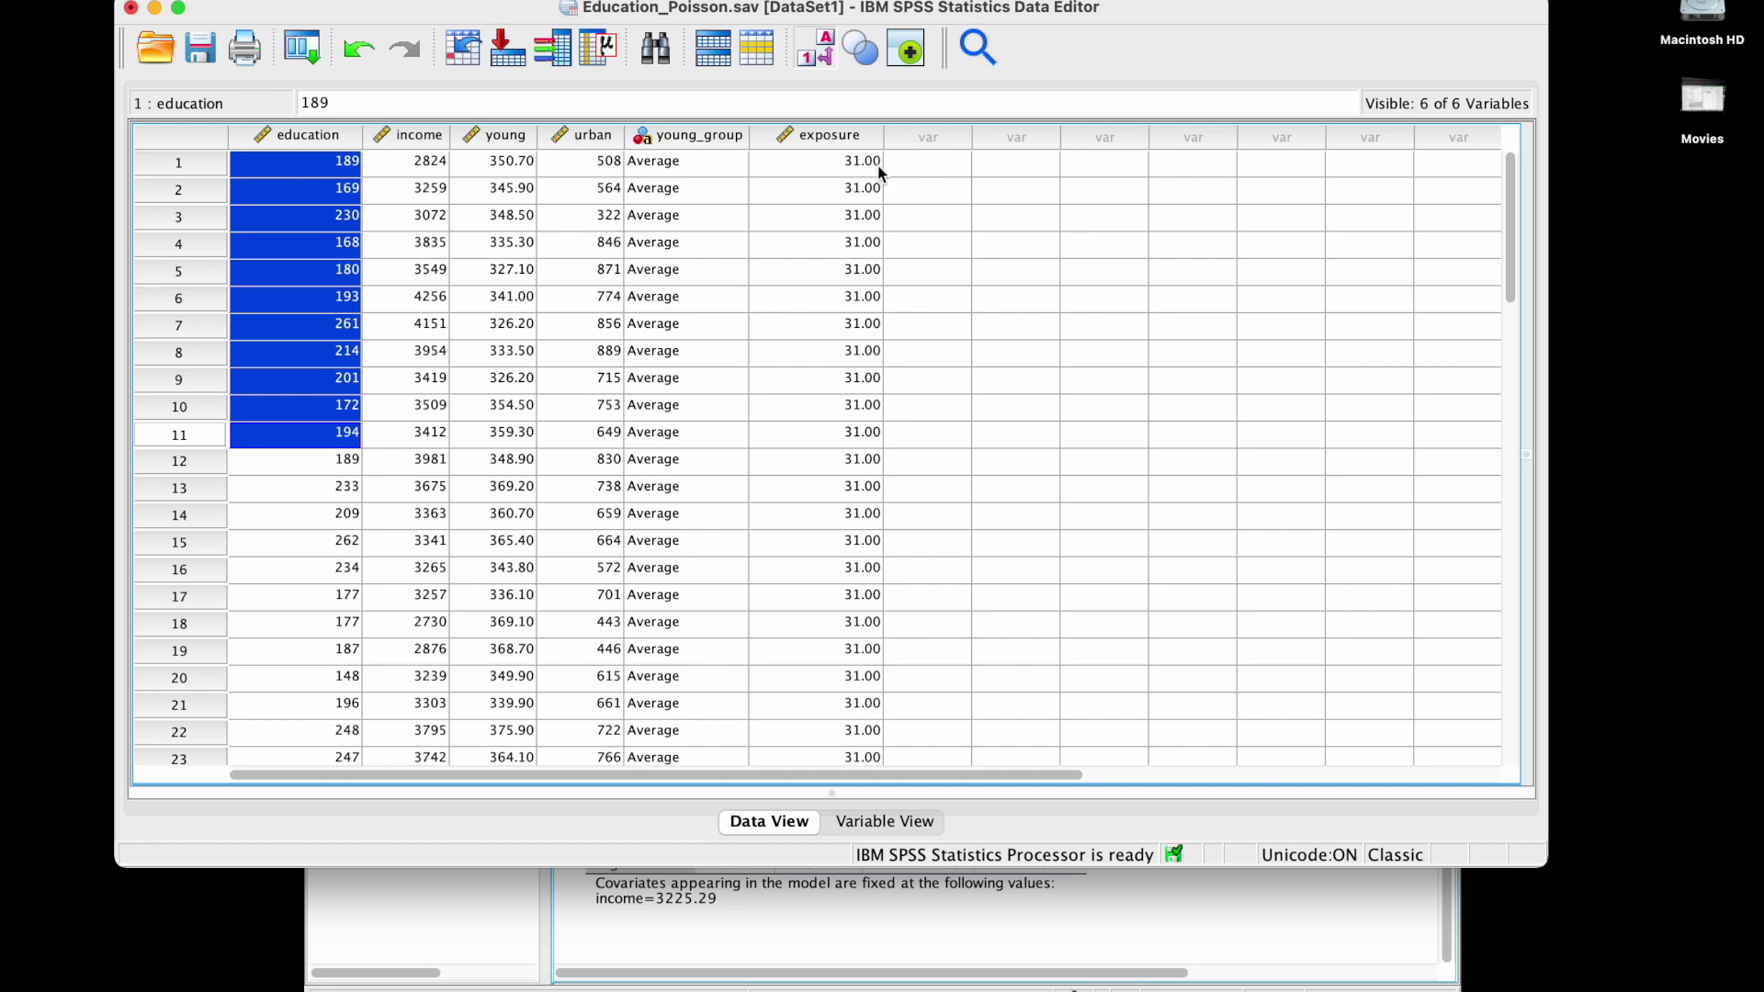
{"action": "left_click_drag", "start_coordinate": [879, 163], "coordinate": [874, 444]}
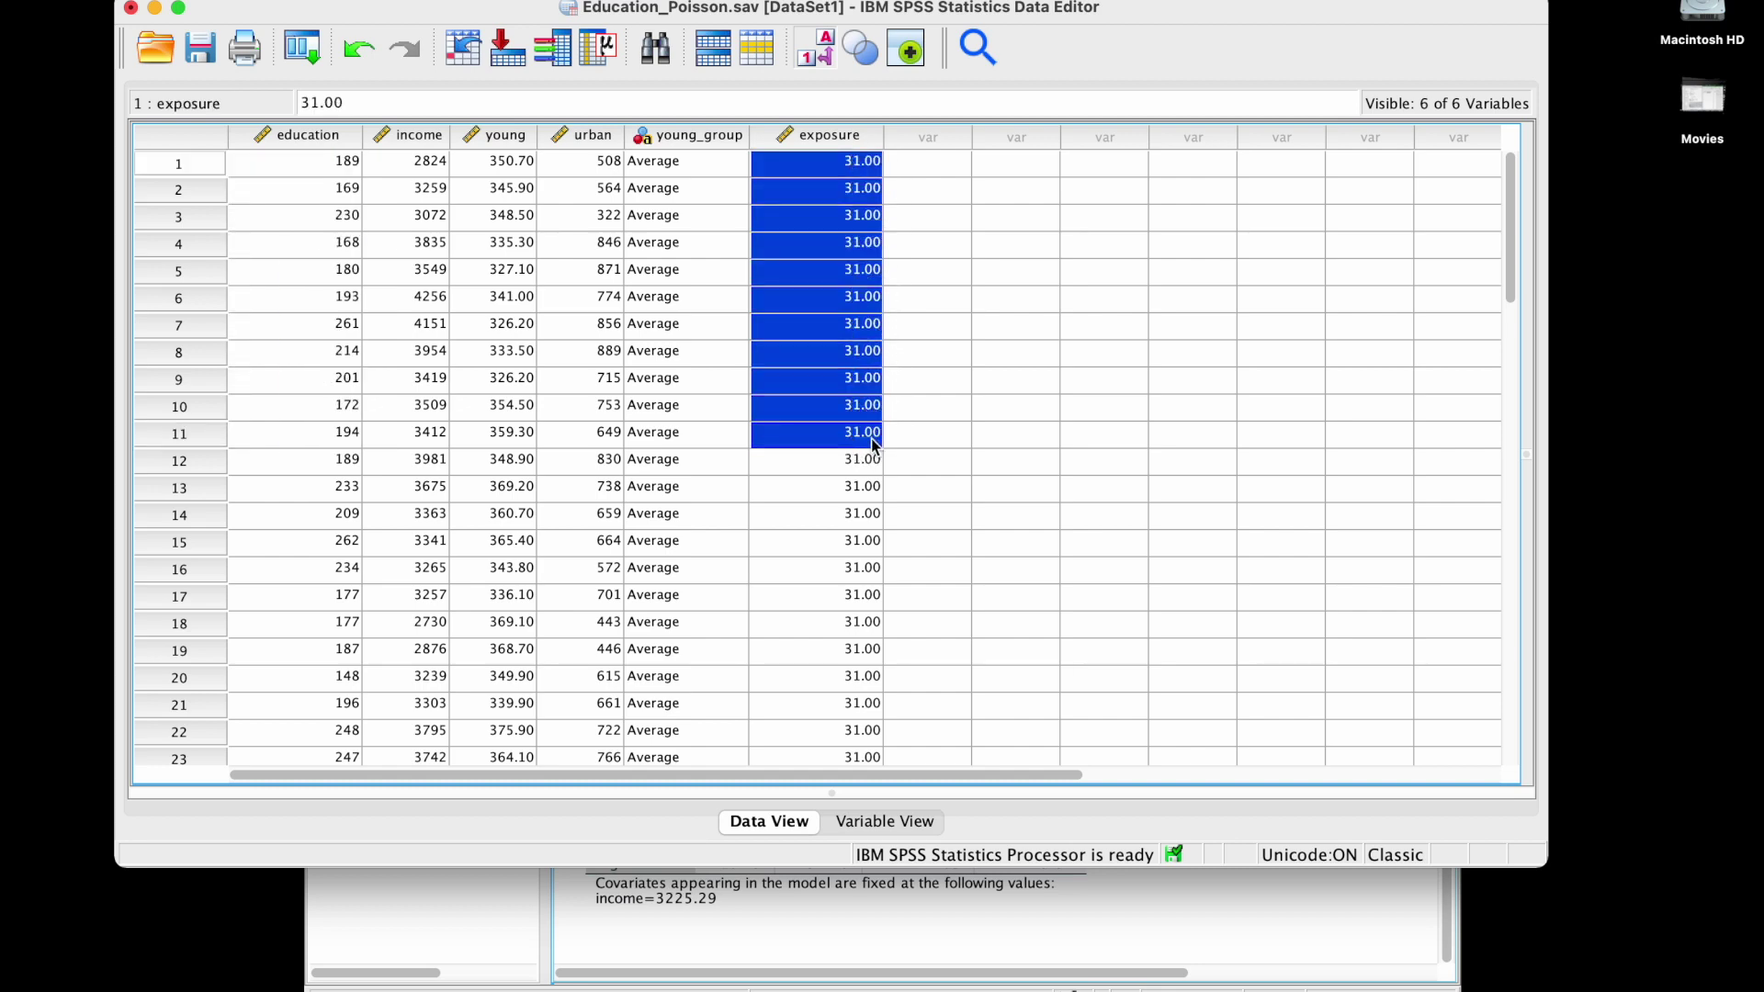
{"action": "scroll", "coordinate": [872, 441], "scroll_direction": "down", "scroll_amount": 10}
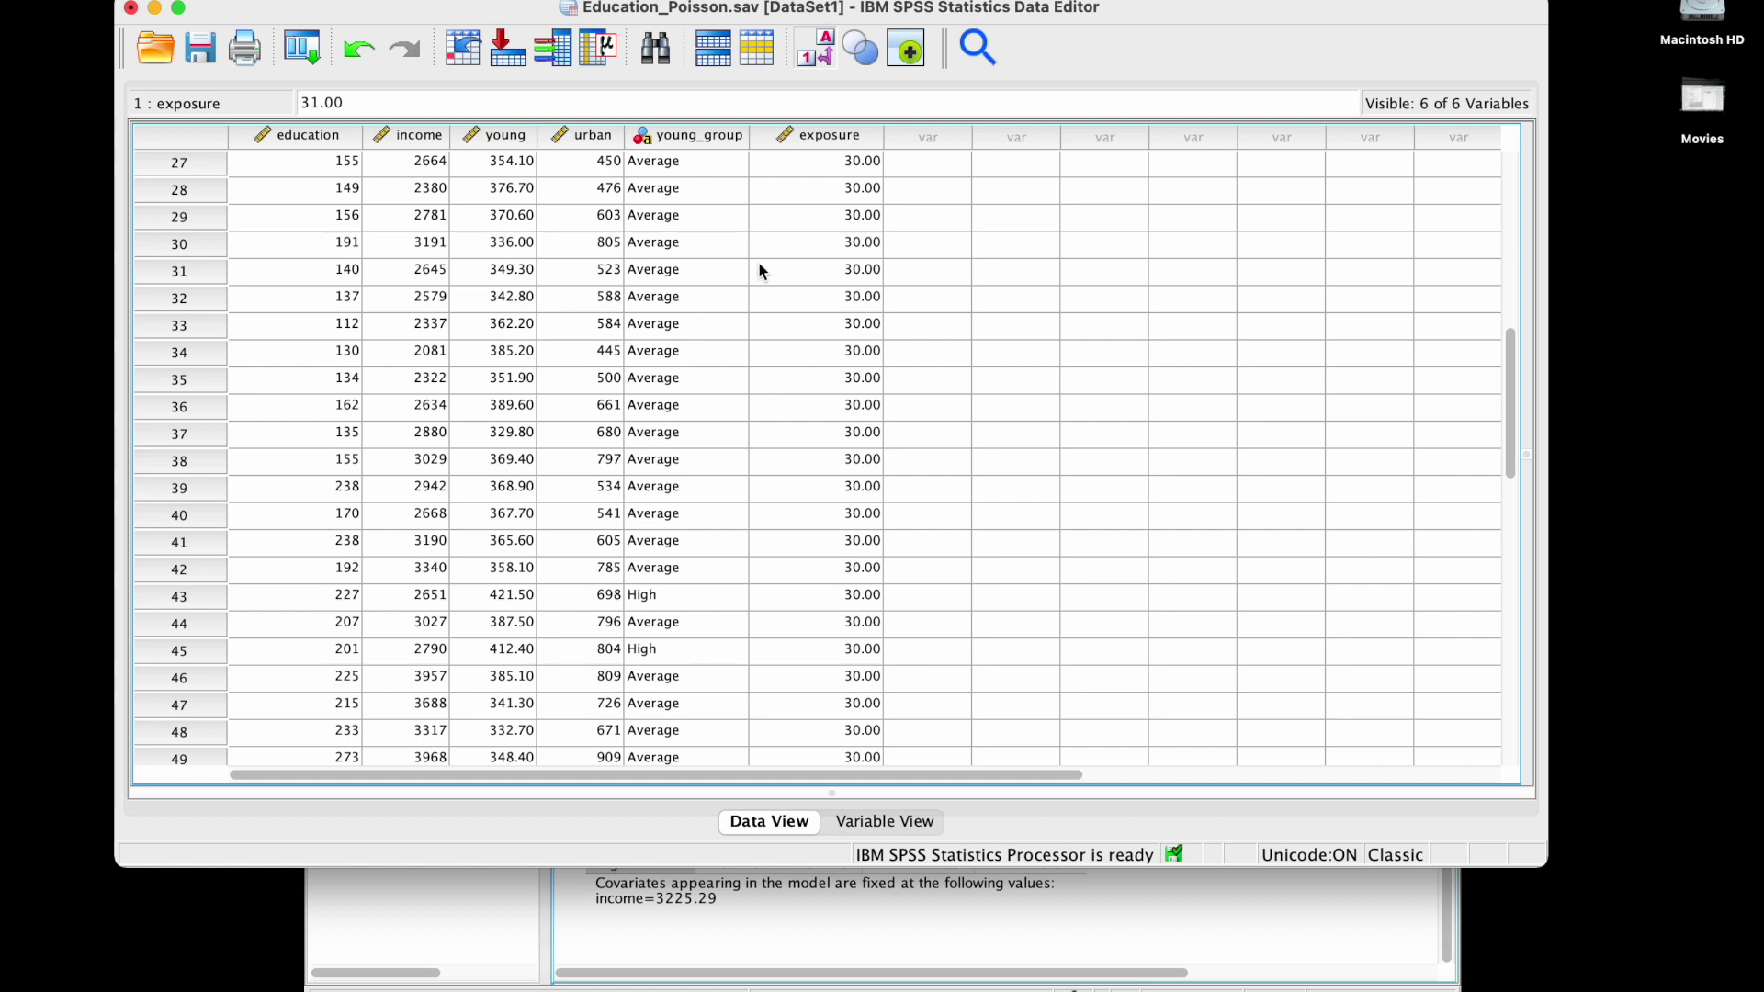
{"action": "left_click_drag", "start_coordinate": [821, 221], "coordinate": [841, 488]}
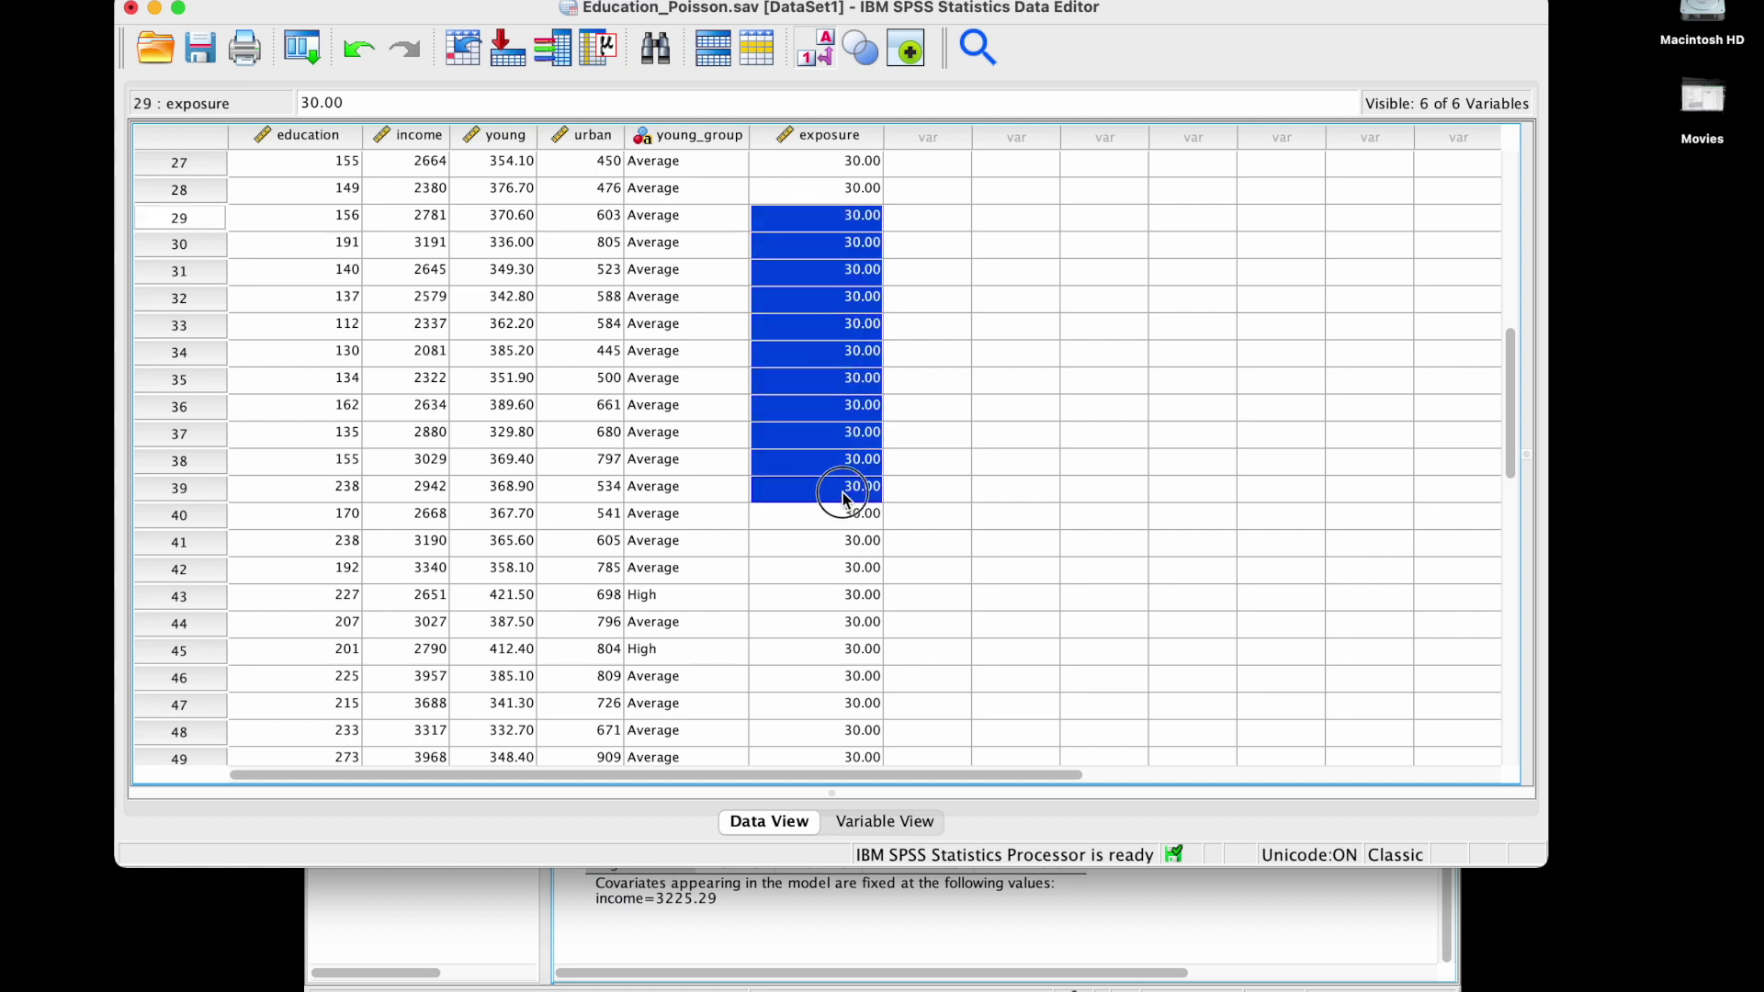
{"action": "left_click", "coordinate": [343, 215]}
{"action": "left_click_drag", "start_coordinate": [343, 215], "coordinate": [338, 573]}
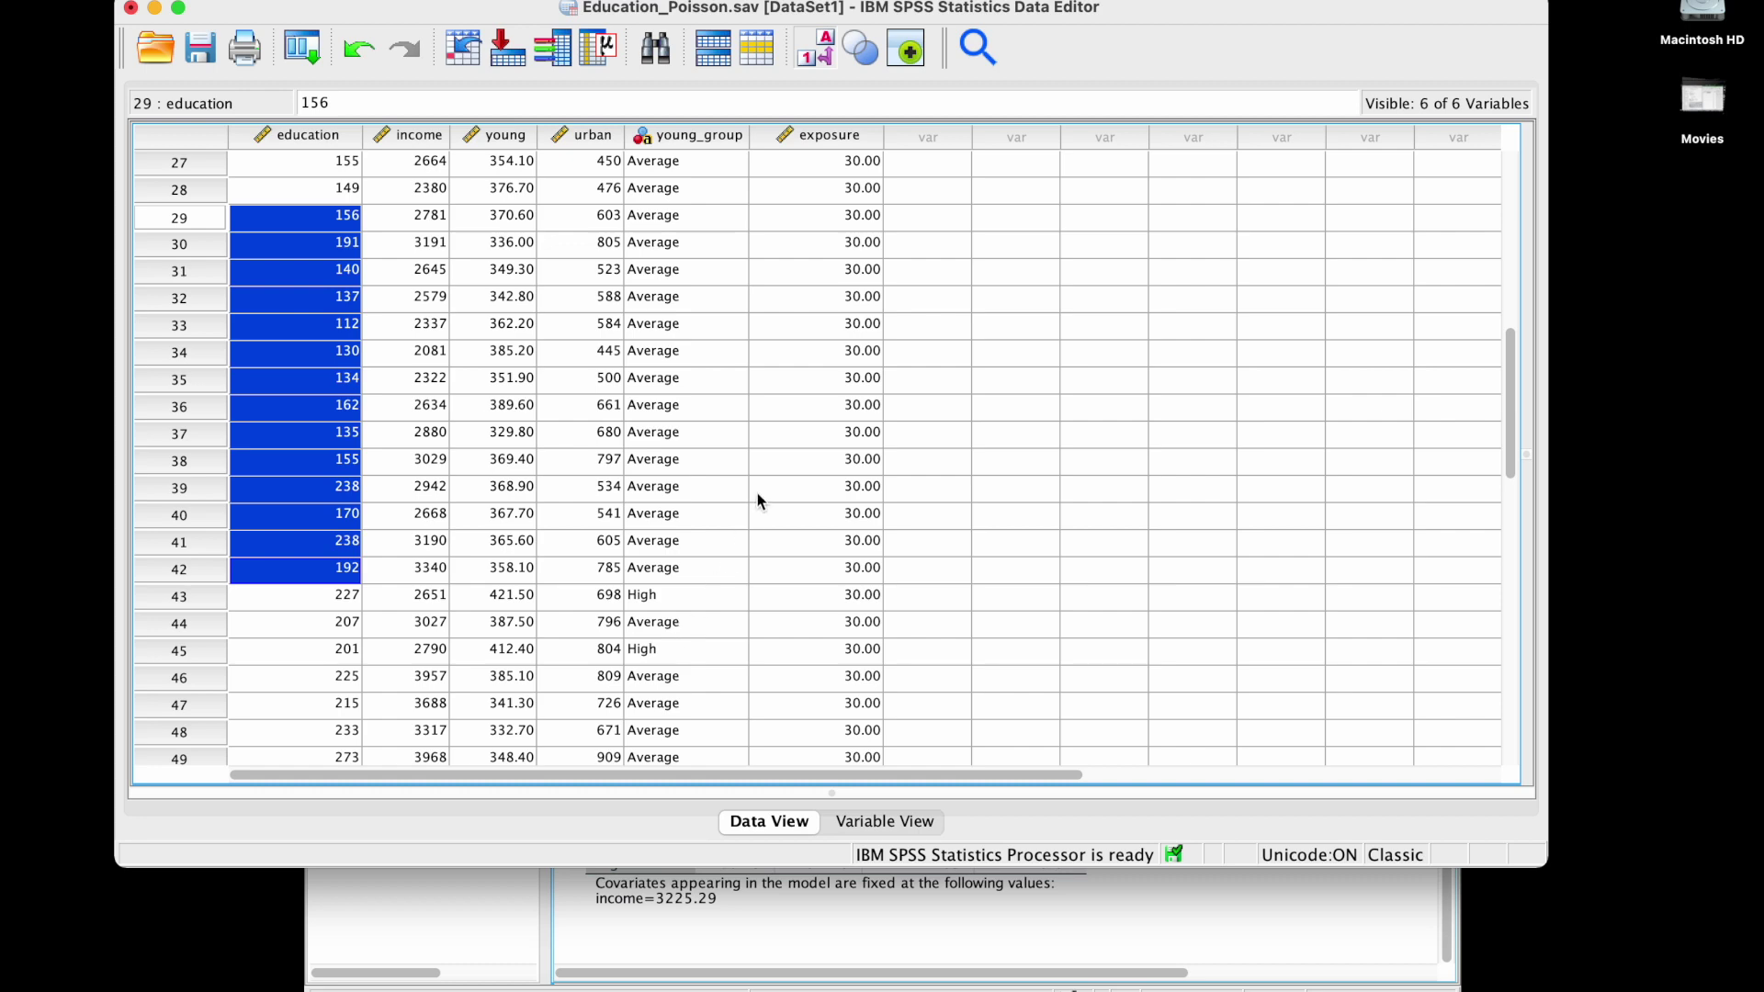
{"action": "scroll", "coordinate": [758, 500], "scroll_direction": "up", "scroll_amount": 10}
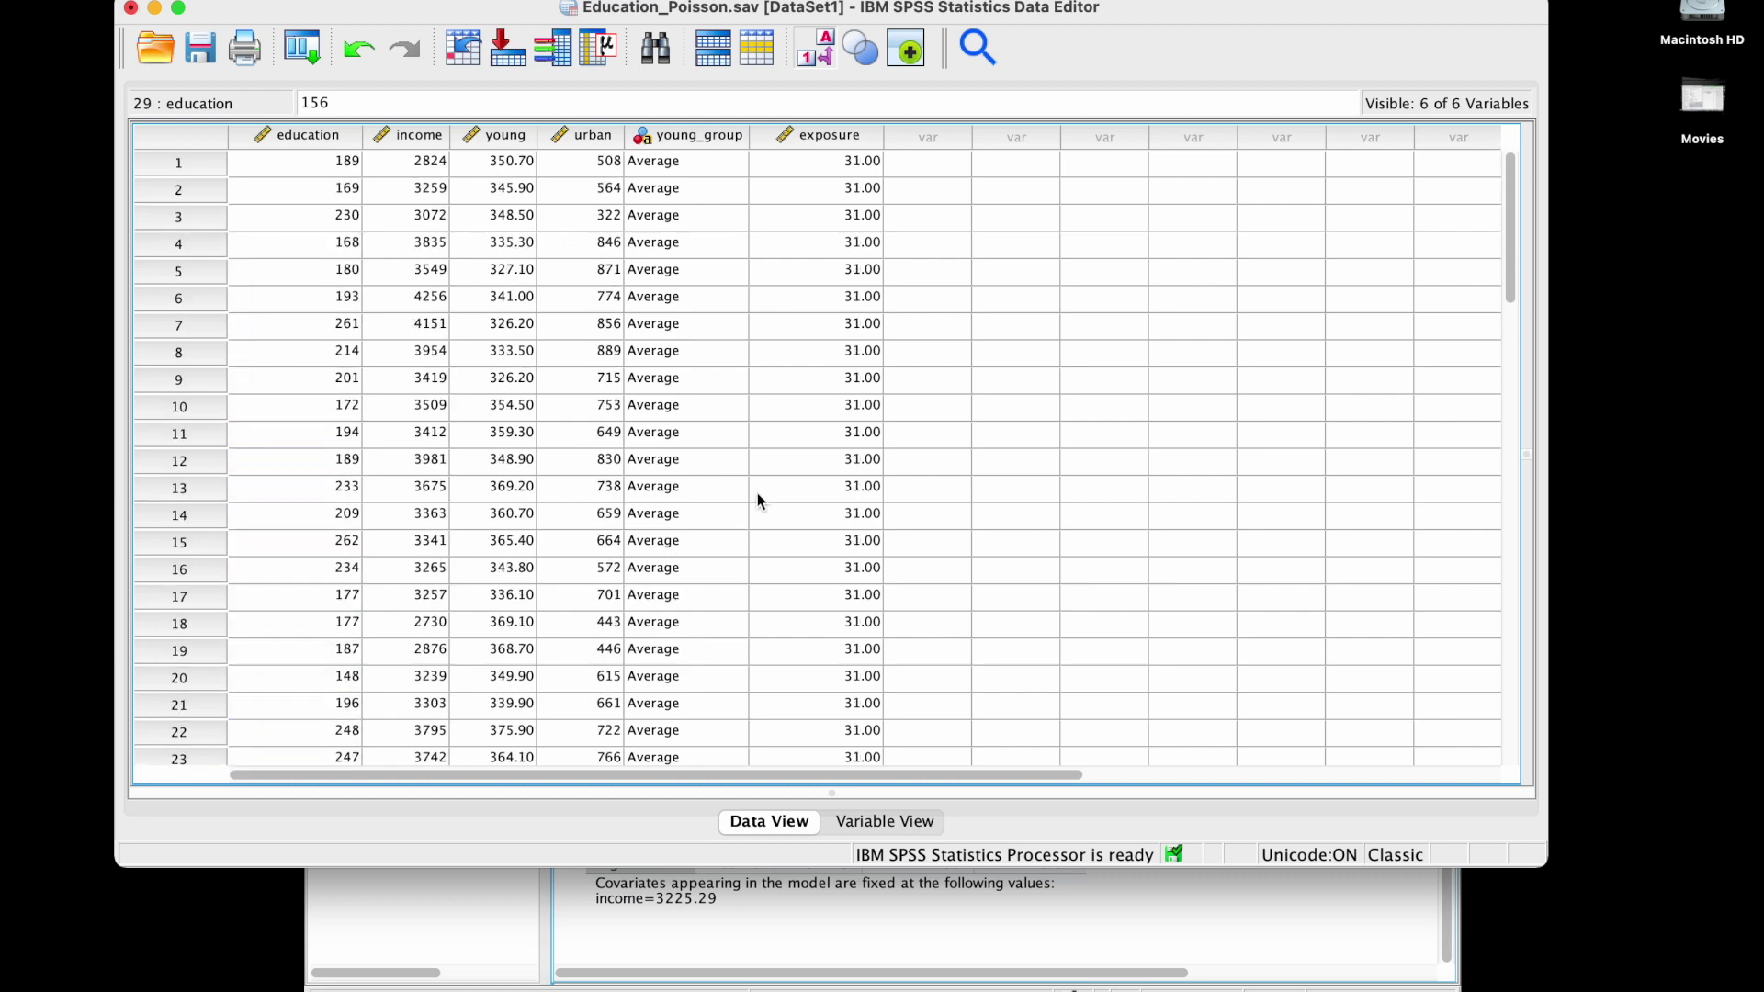
{"action": "scroll", "coordinate": [758, 500], "scroll_direction": "down", "scroll_amount": 10}
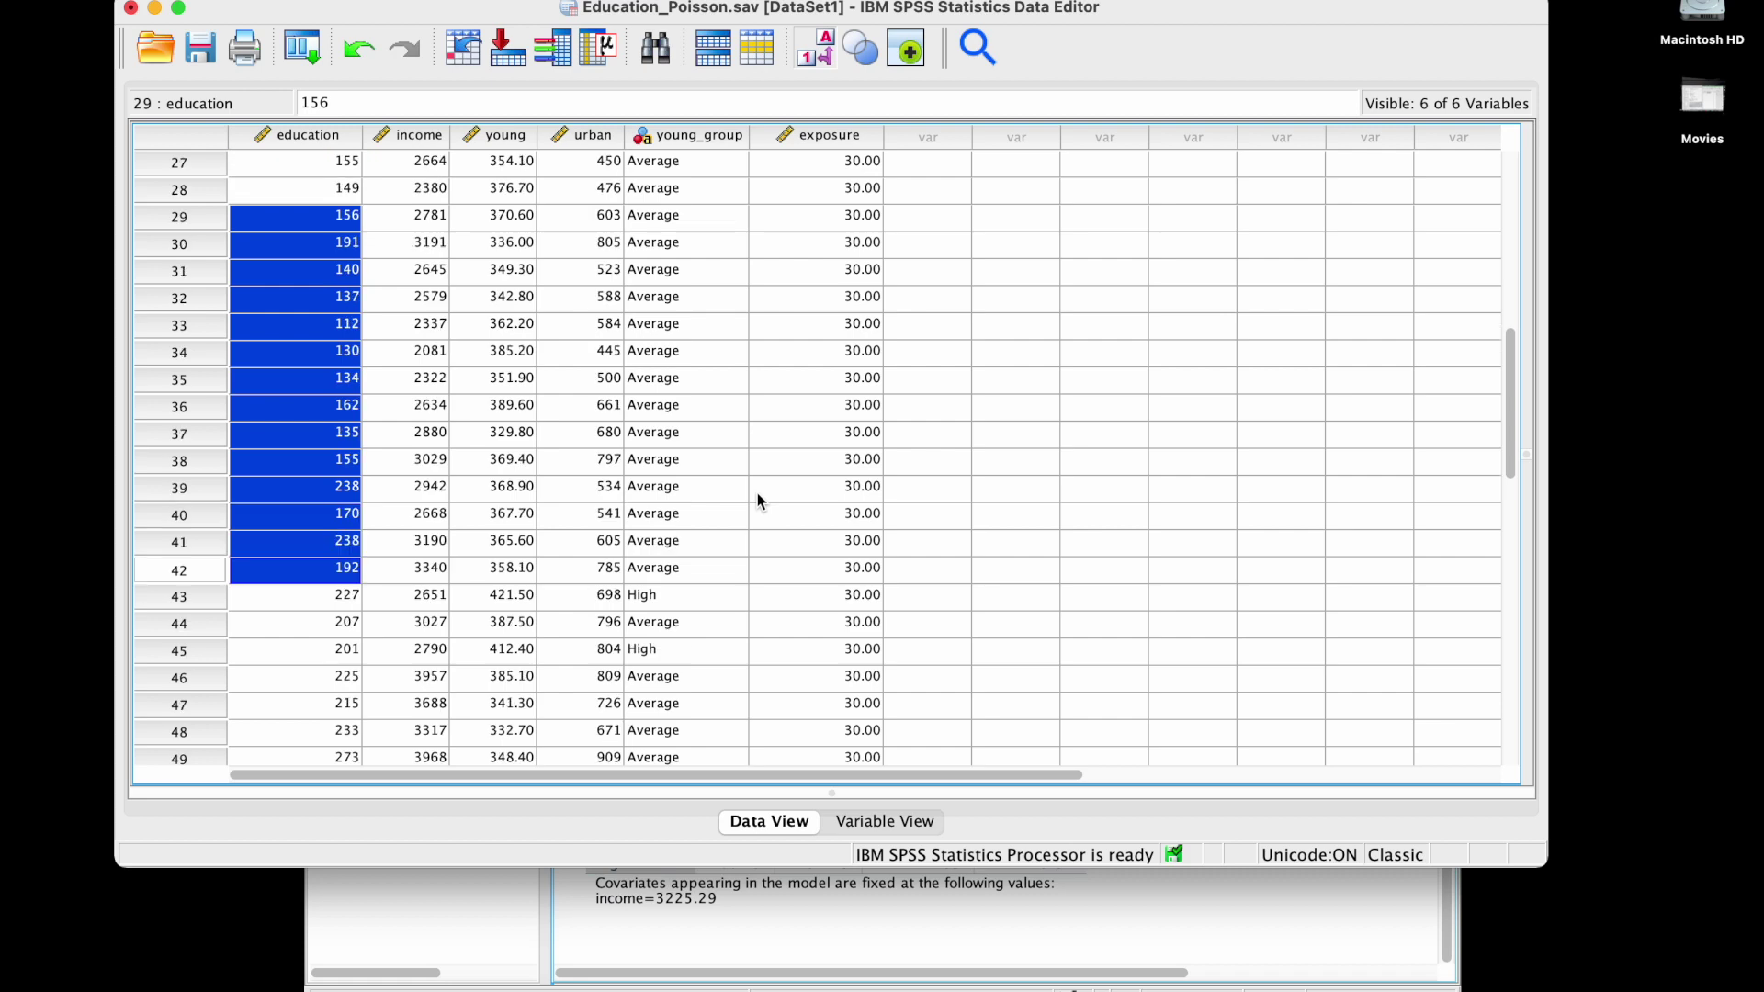
{"action": "scroll", "coordinate": [759, 500], "scroll_direction": "up", "scroll_amount": 7}
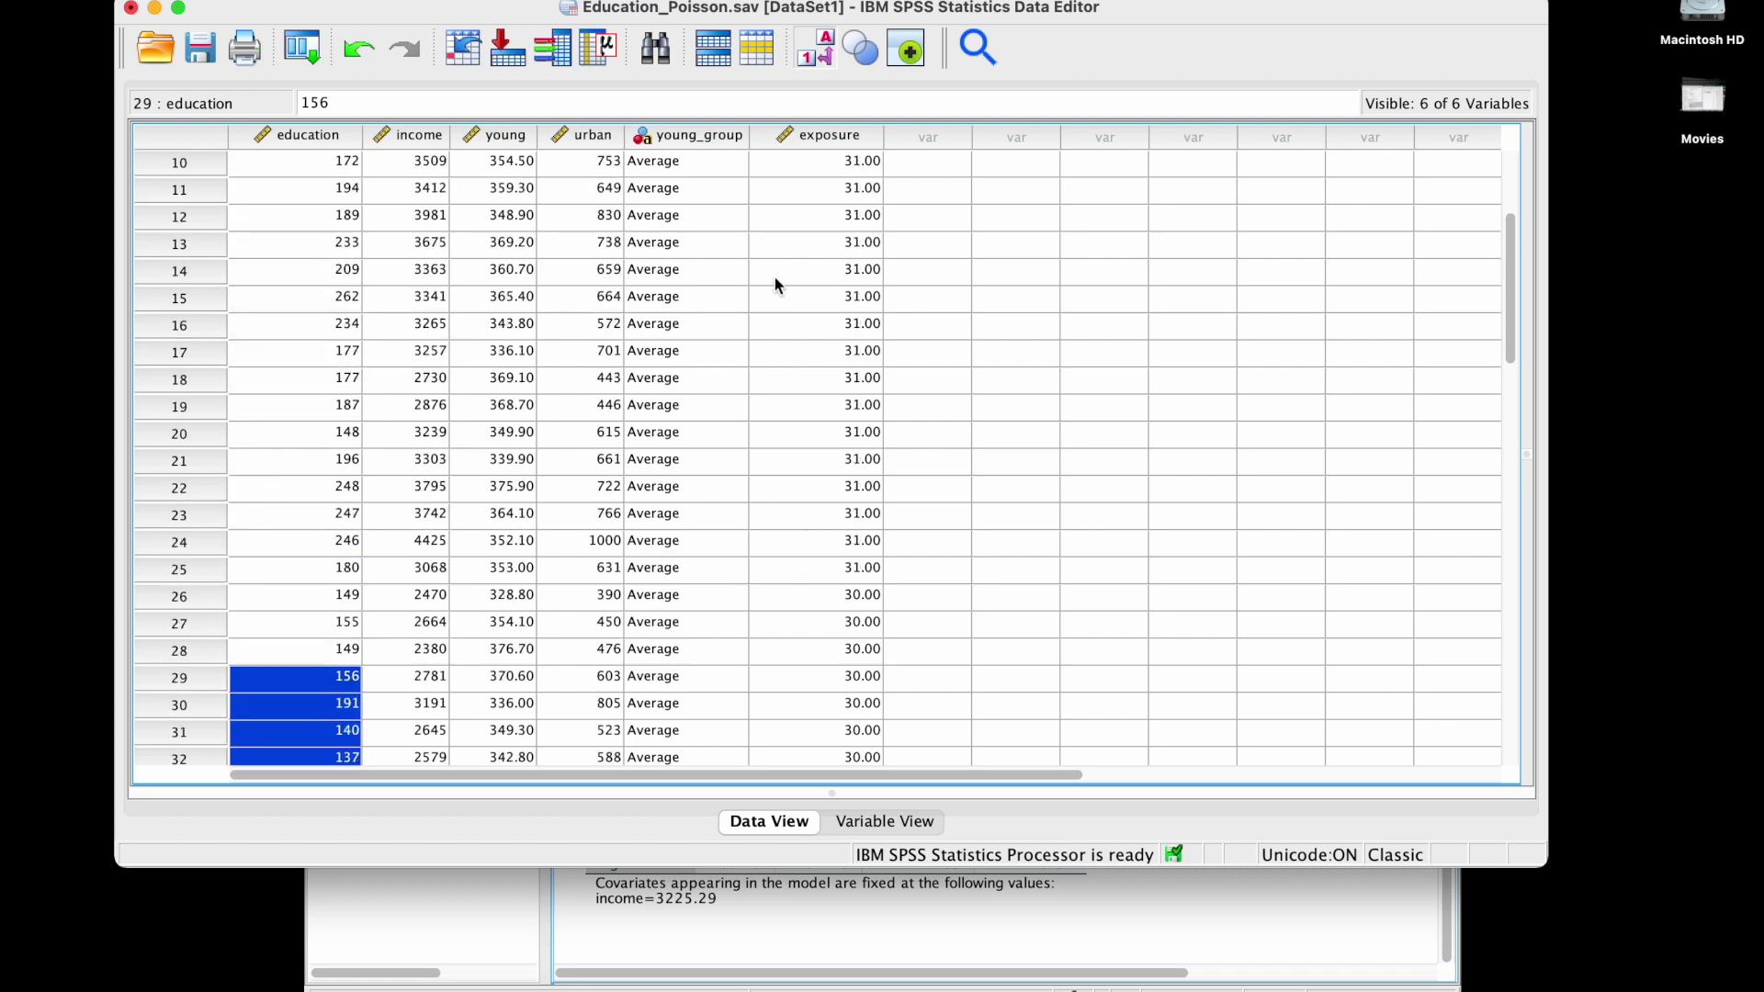
Check exposure values, all 31.00, and select the entire exposure column.
{"action": "left_click_drag", "start_coordinate": [315, 188], "coordinate": [312, 445]}
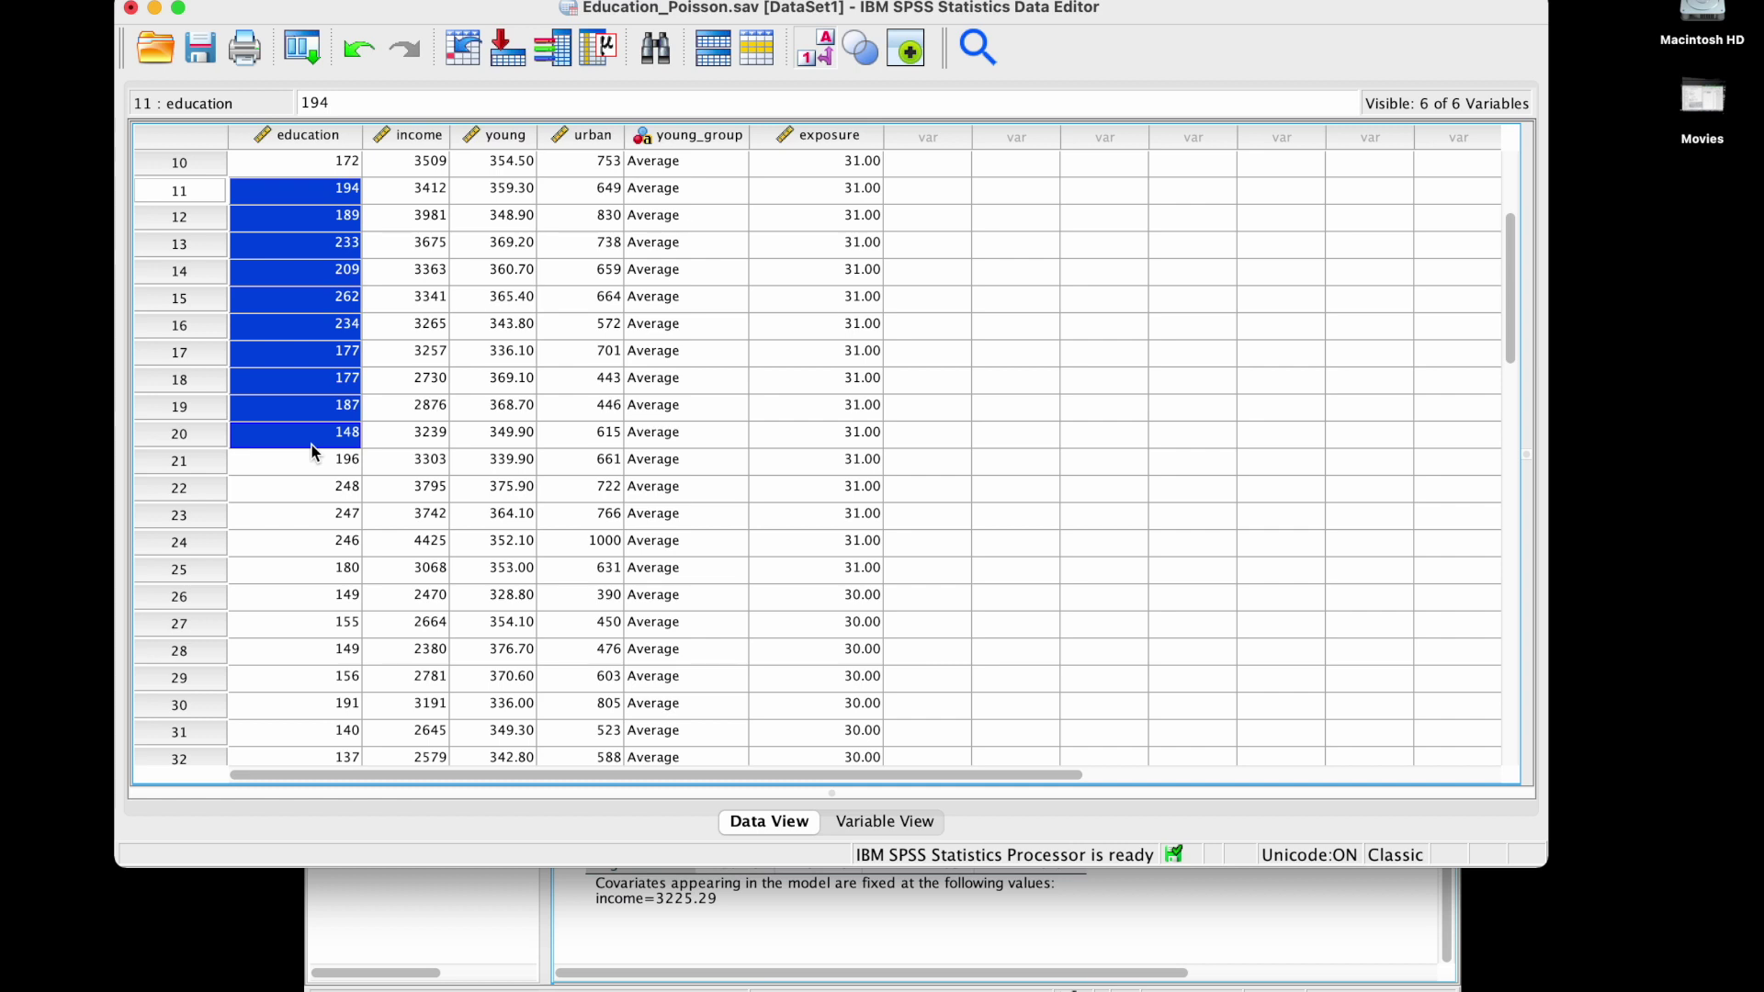
{"action": "scroll", "coordinate": [311, 445], "scroll_direction": "down", "scroll_amount": 3}
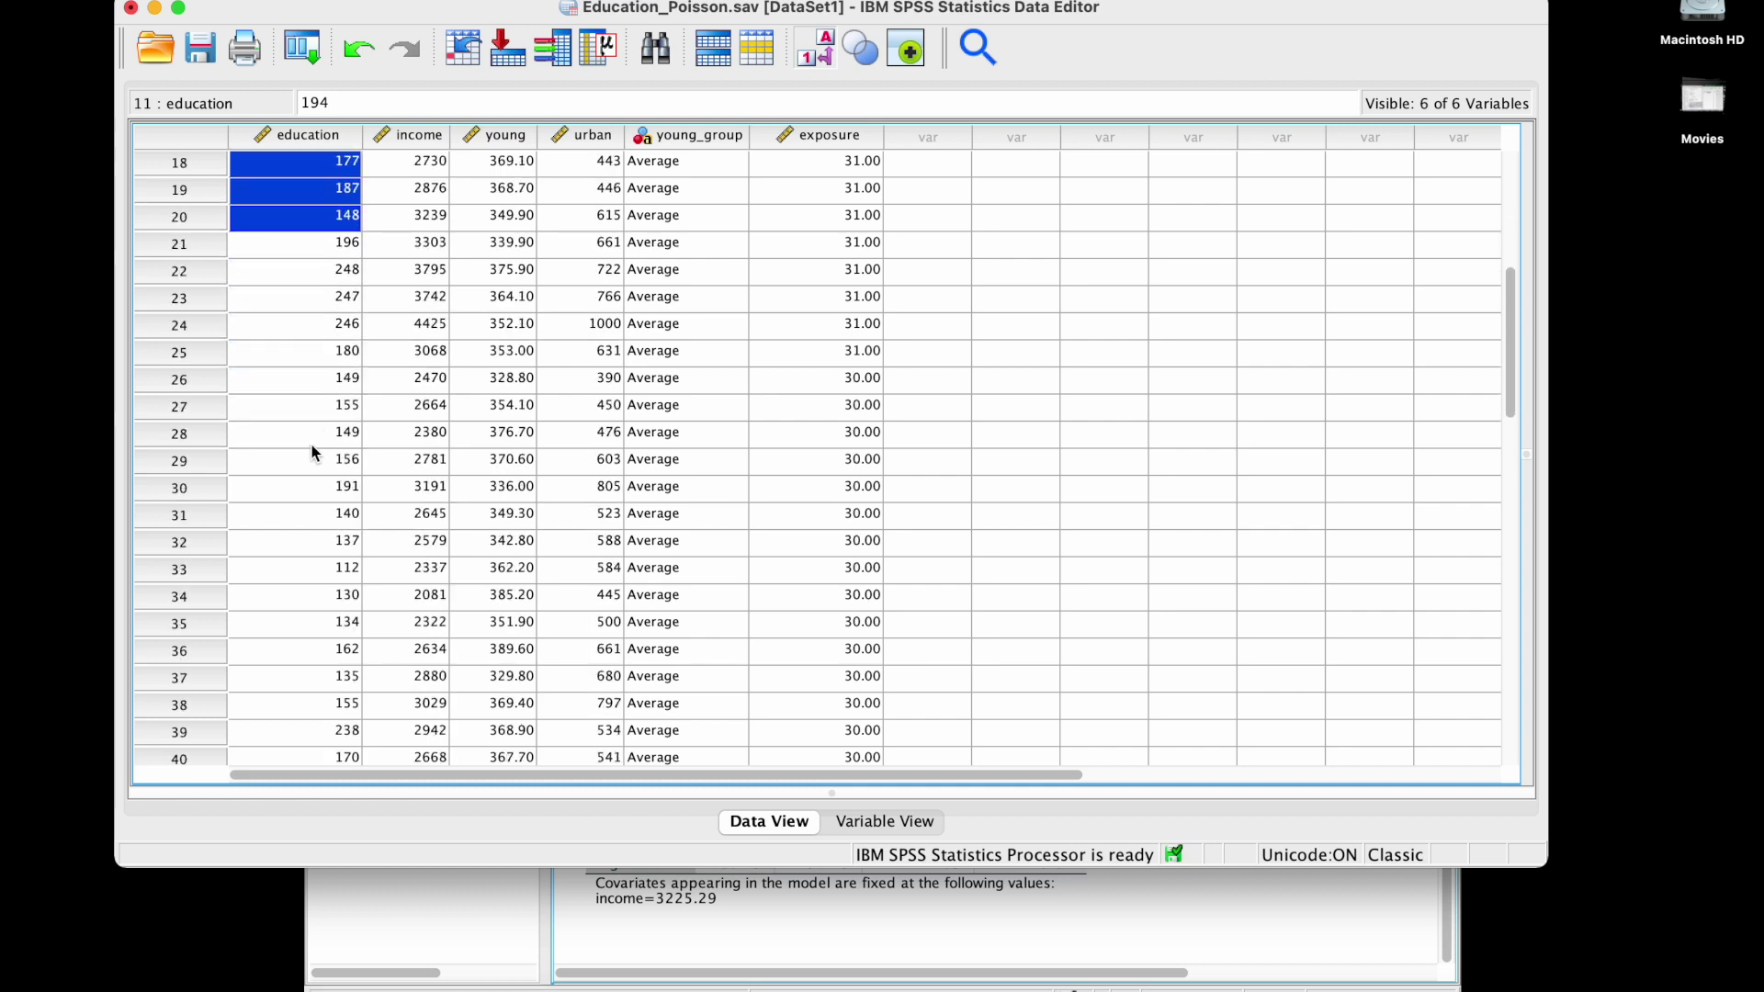
{"action": "scroll", "coordinate": [312, 450], "scroll_direction": "up", "scroll_amount": 1}
{"action": "left_click", "coordinate": [862, 270]}
{"action": "left_click", "coordinate": [860, 170], "text": "shift"}
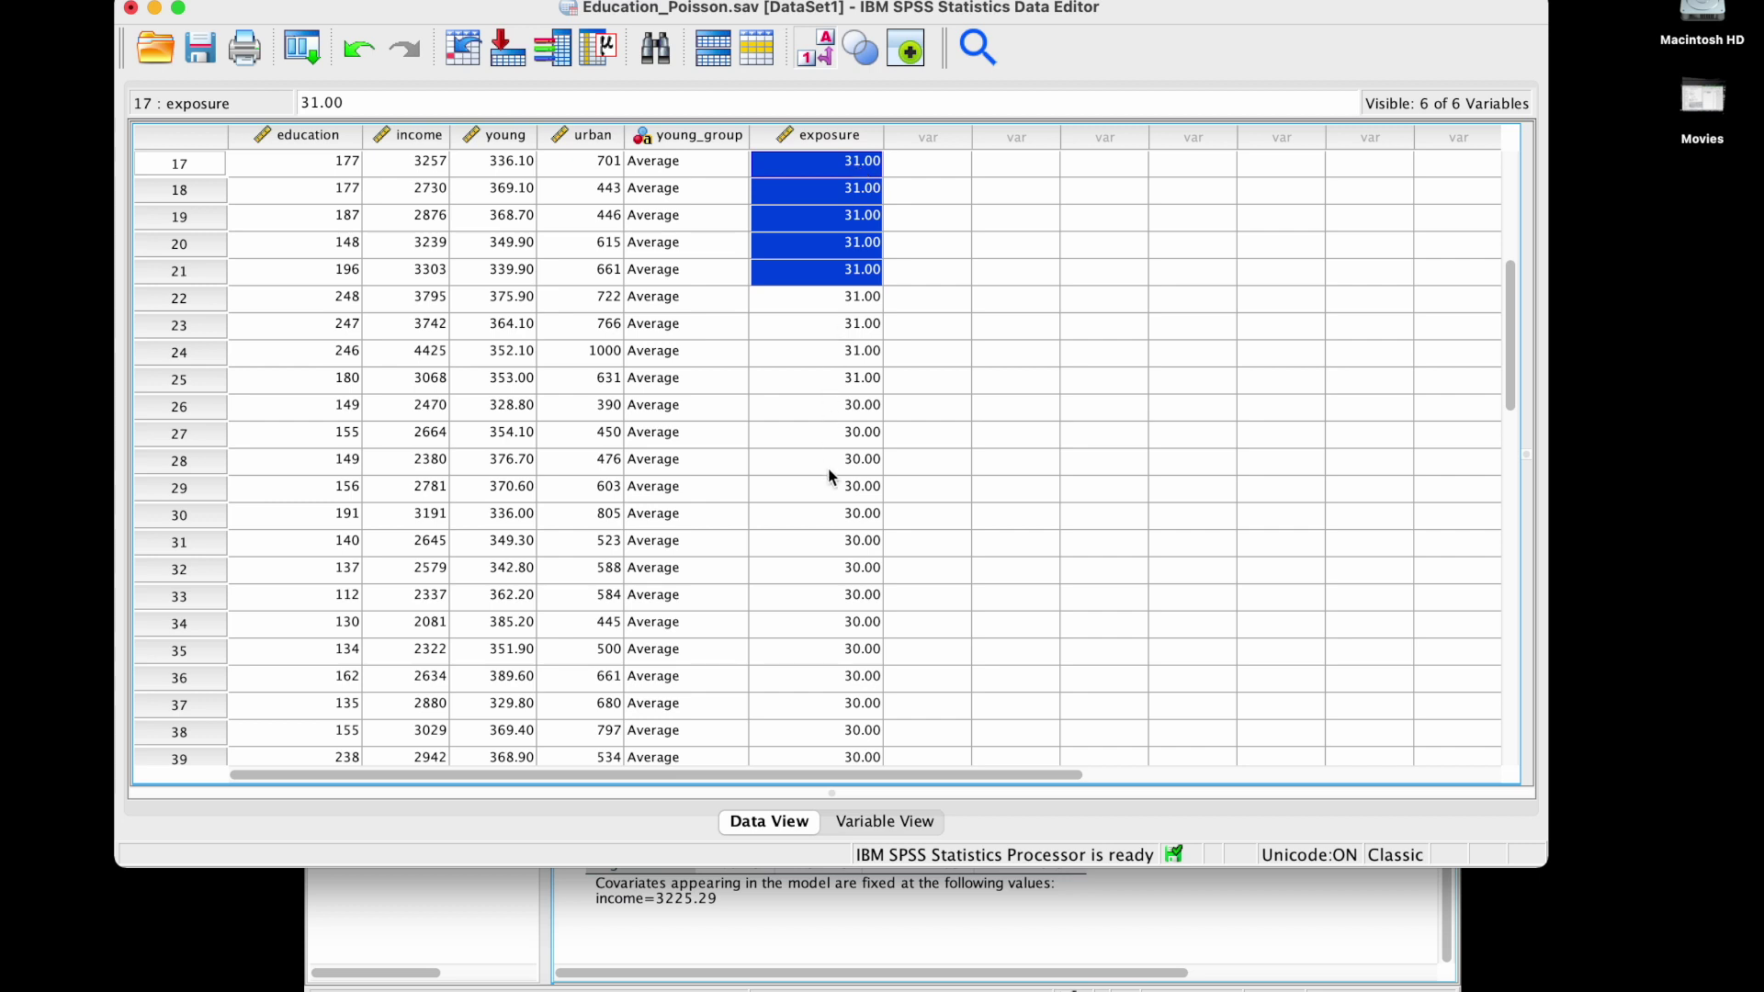
{"action": "left_click_drag", "start_coordinate": [831, 464], "coordinate": [854, 597]}
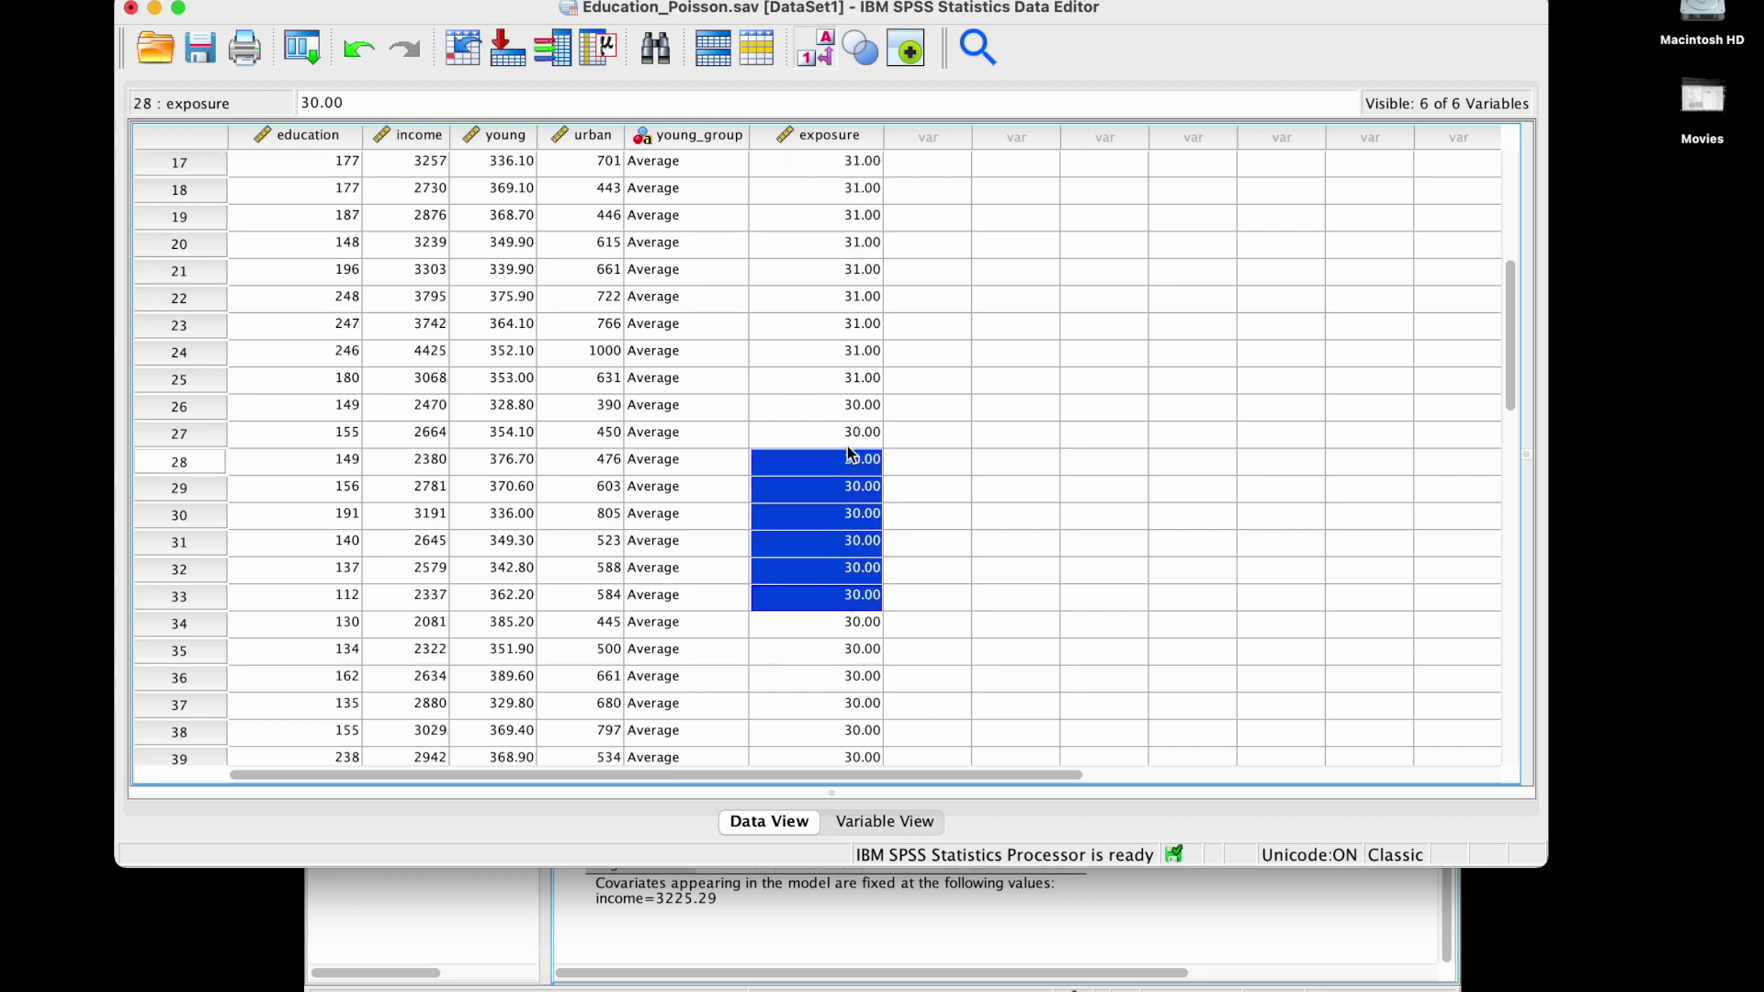
{"action": "left_click", "coordinate": [820, 246]}
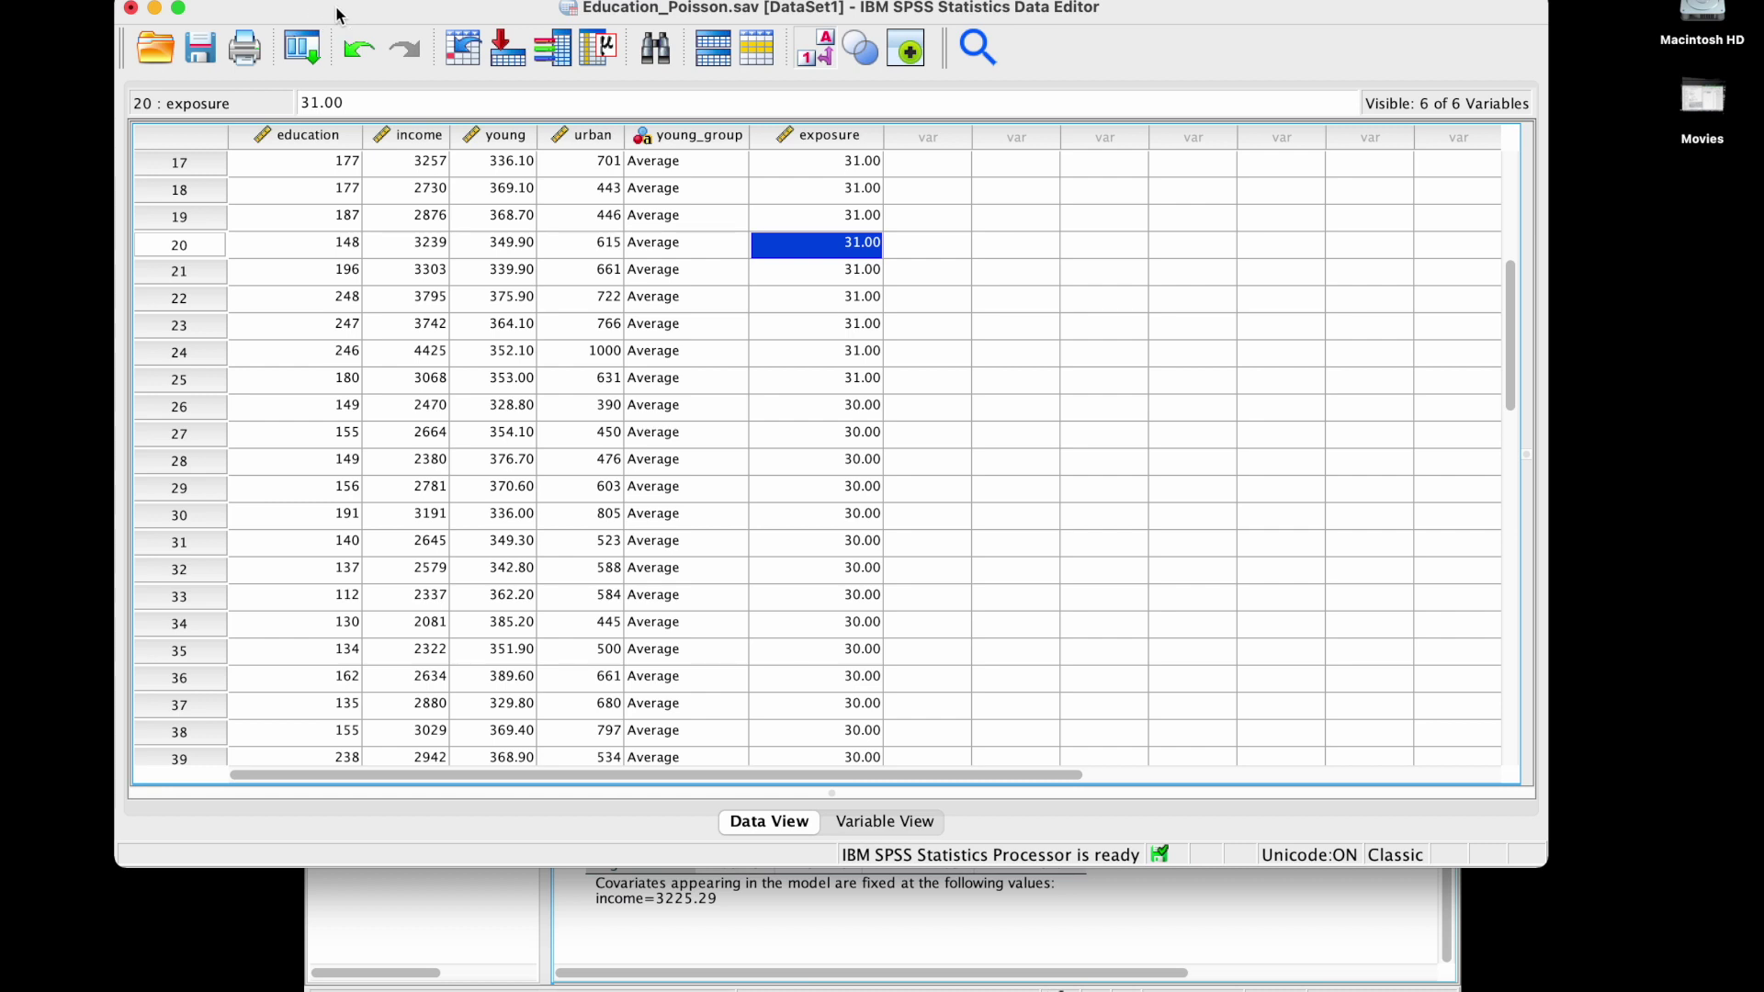
{"action": "left_click", "coordinate": [834, 138]}
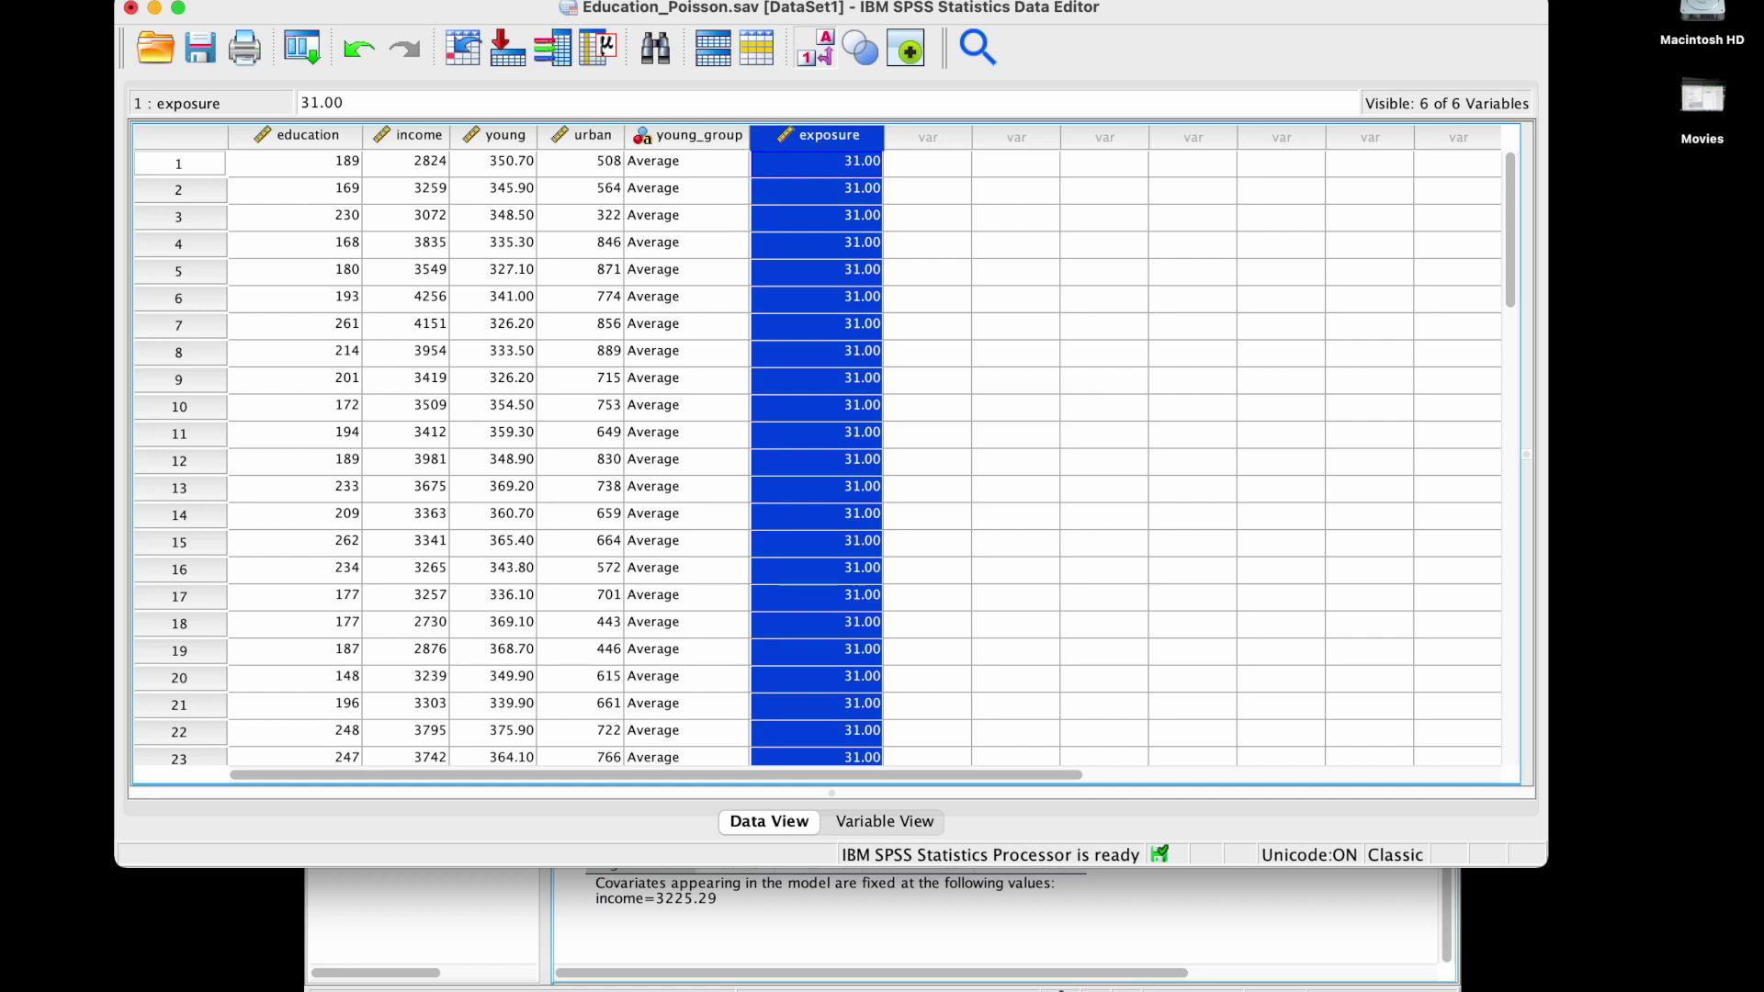
{"action": "left_click", "coordinate": [457, 2]}
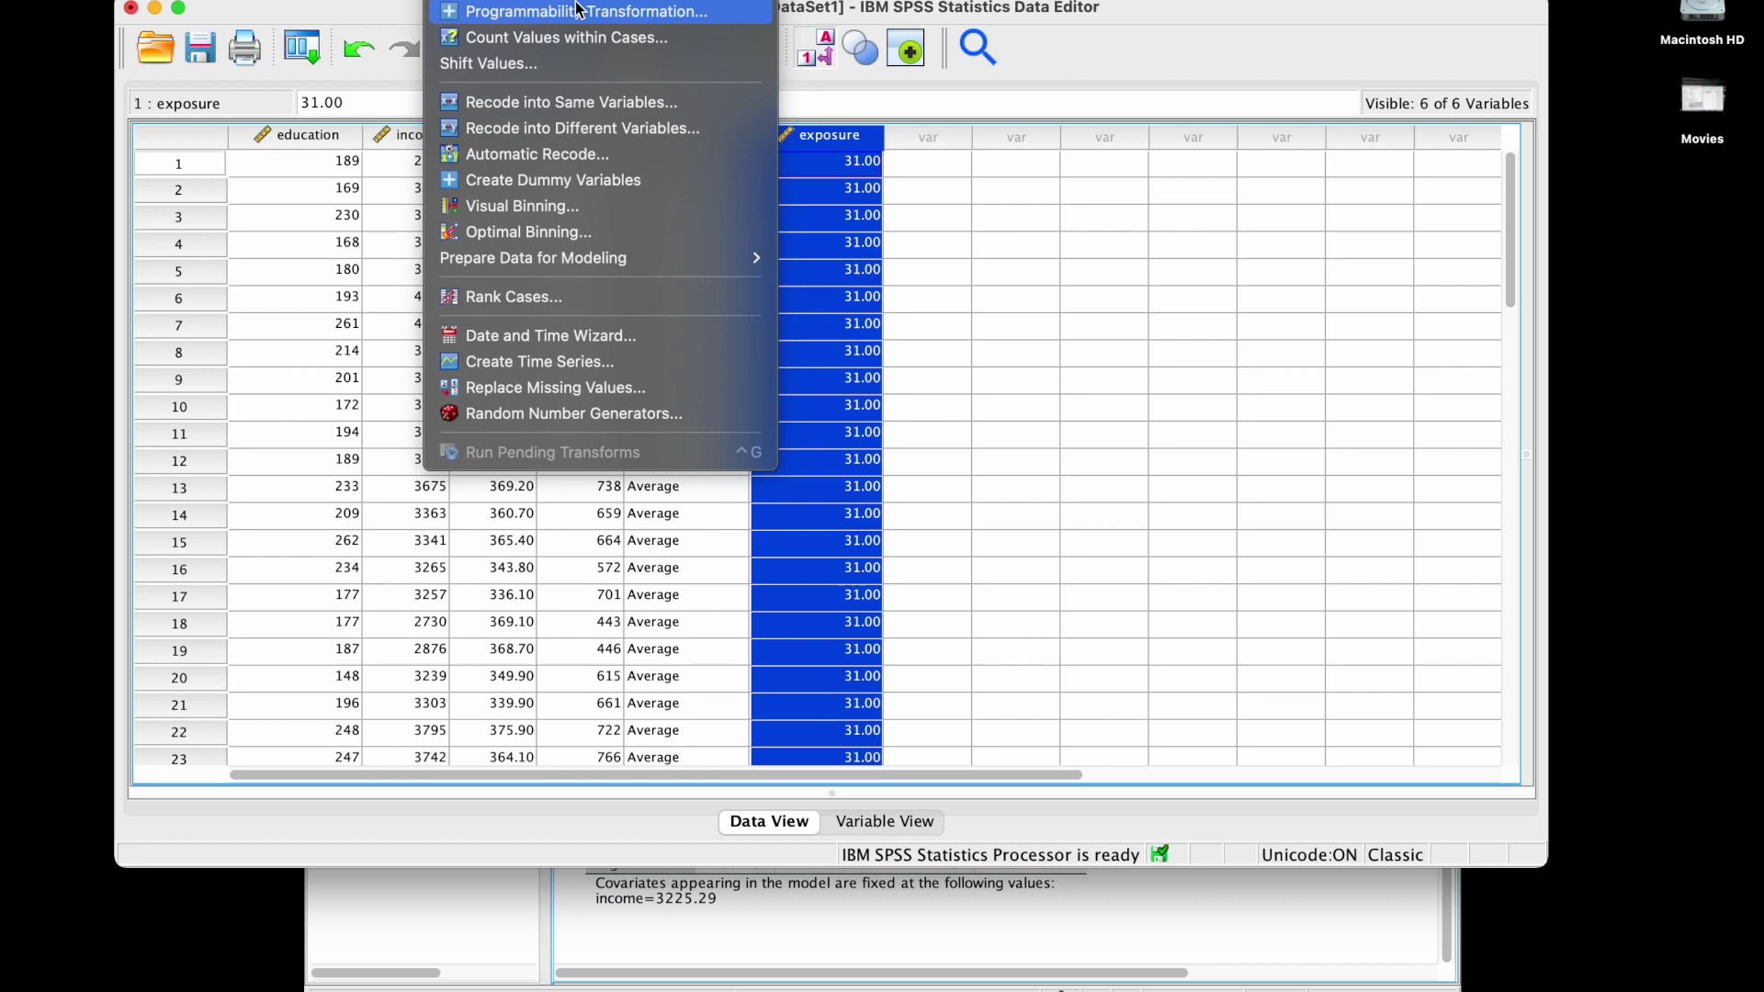
Open Compute Variable and name the target variable log_exposure.
{"action": "left_click", "coordinate": [496, 1]}
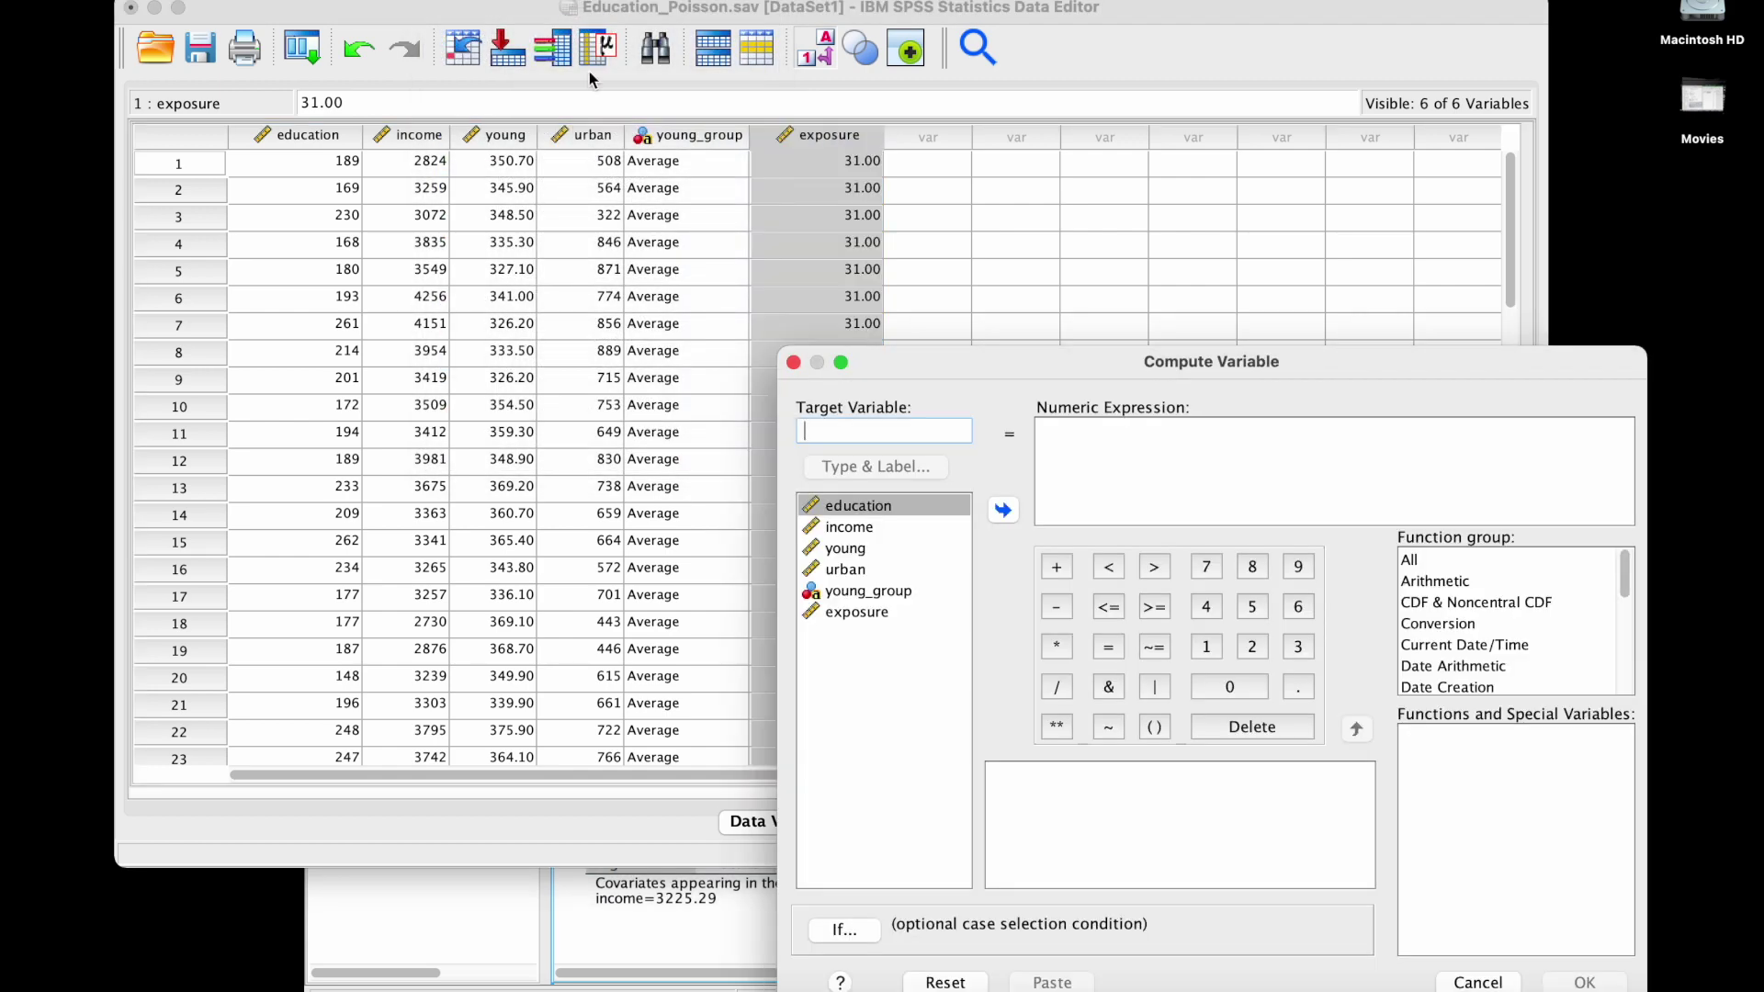
{"action": "left_click_drag", "start_coordinate": [893, 356], "coordinate": [608, 26]}
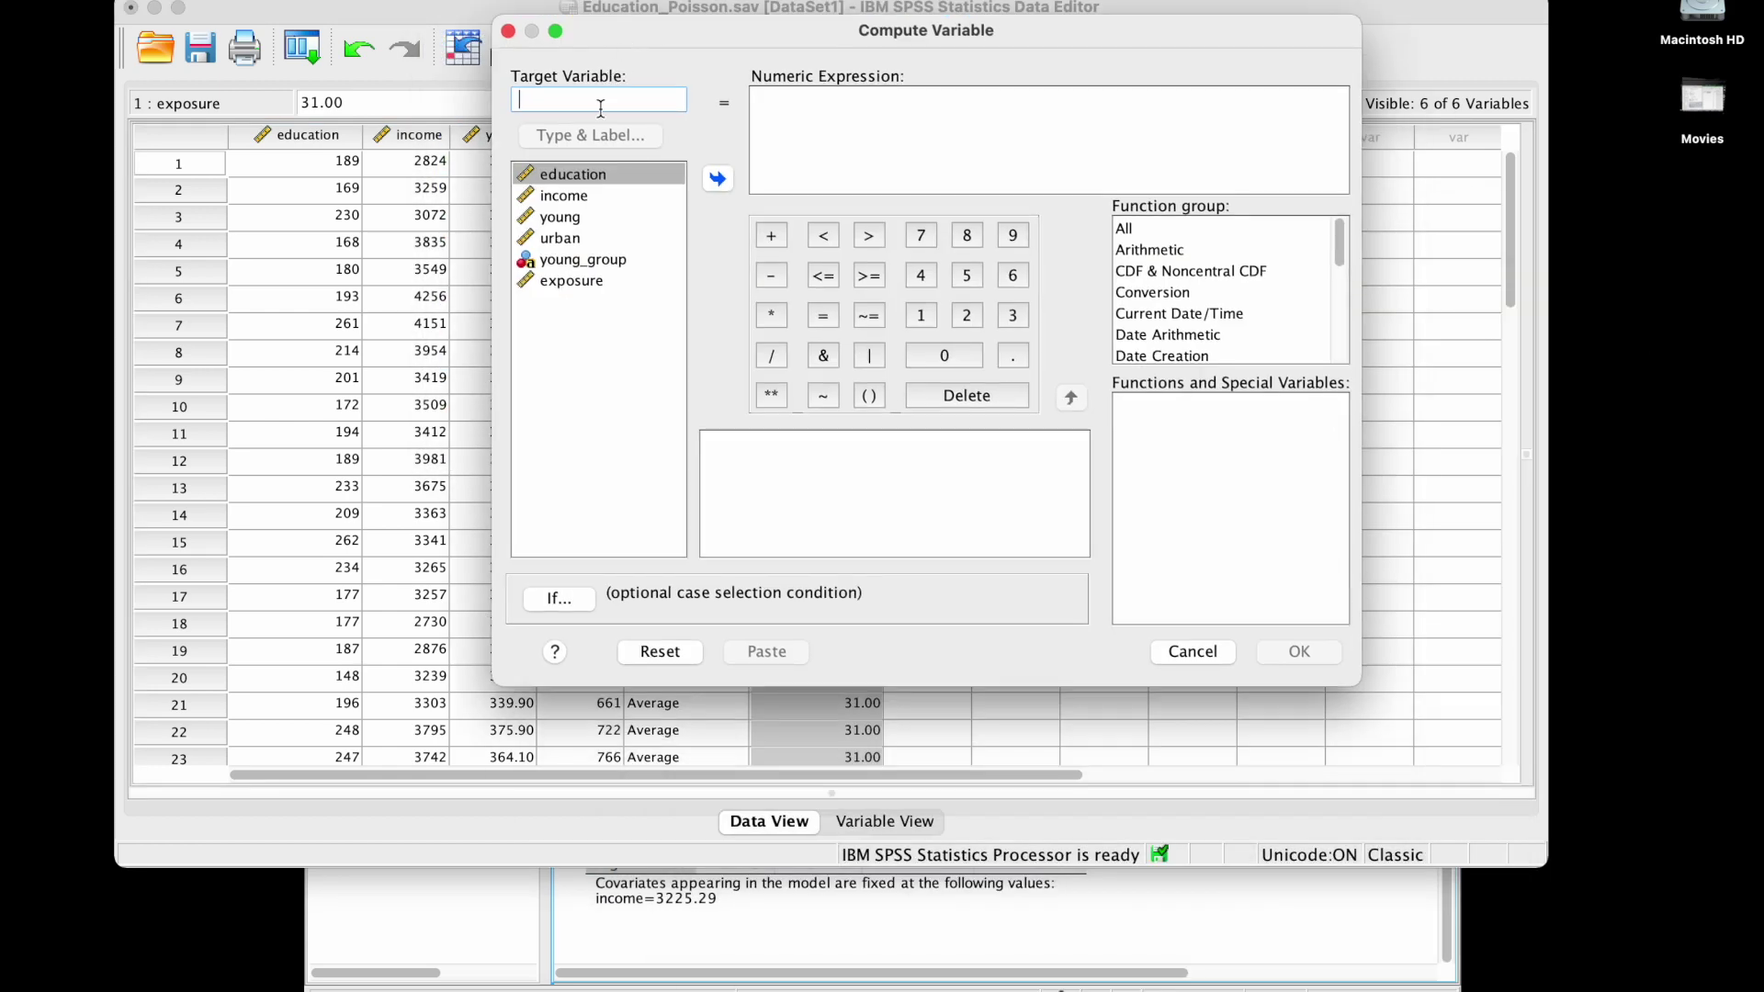
{"action": "type", "text": "log"}
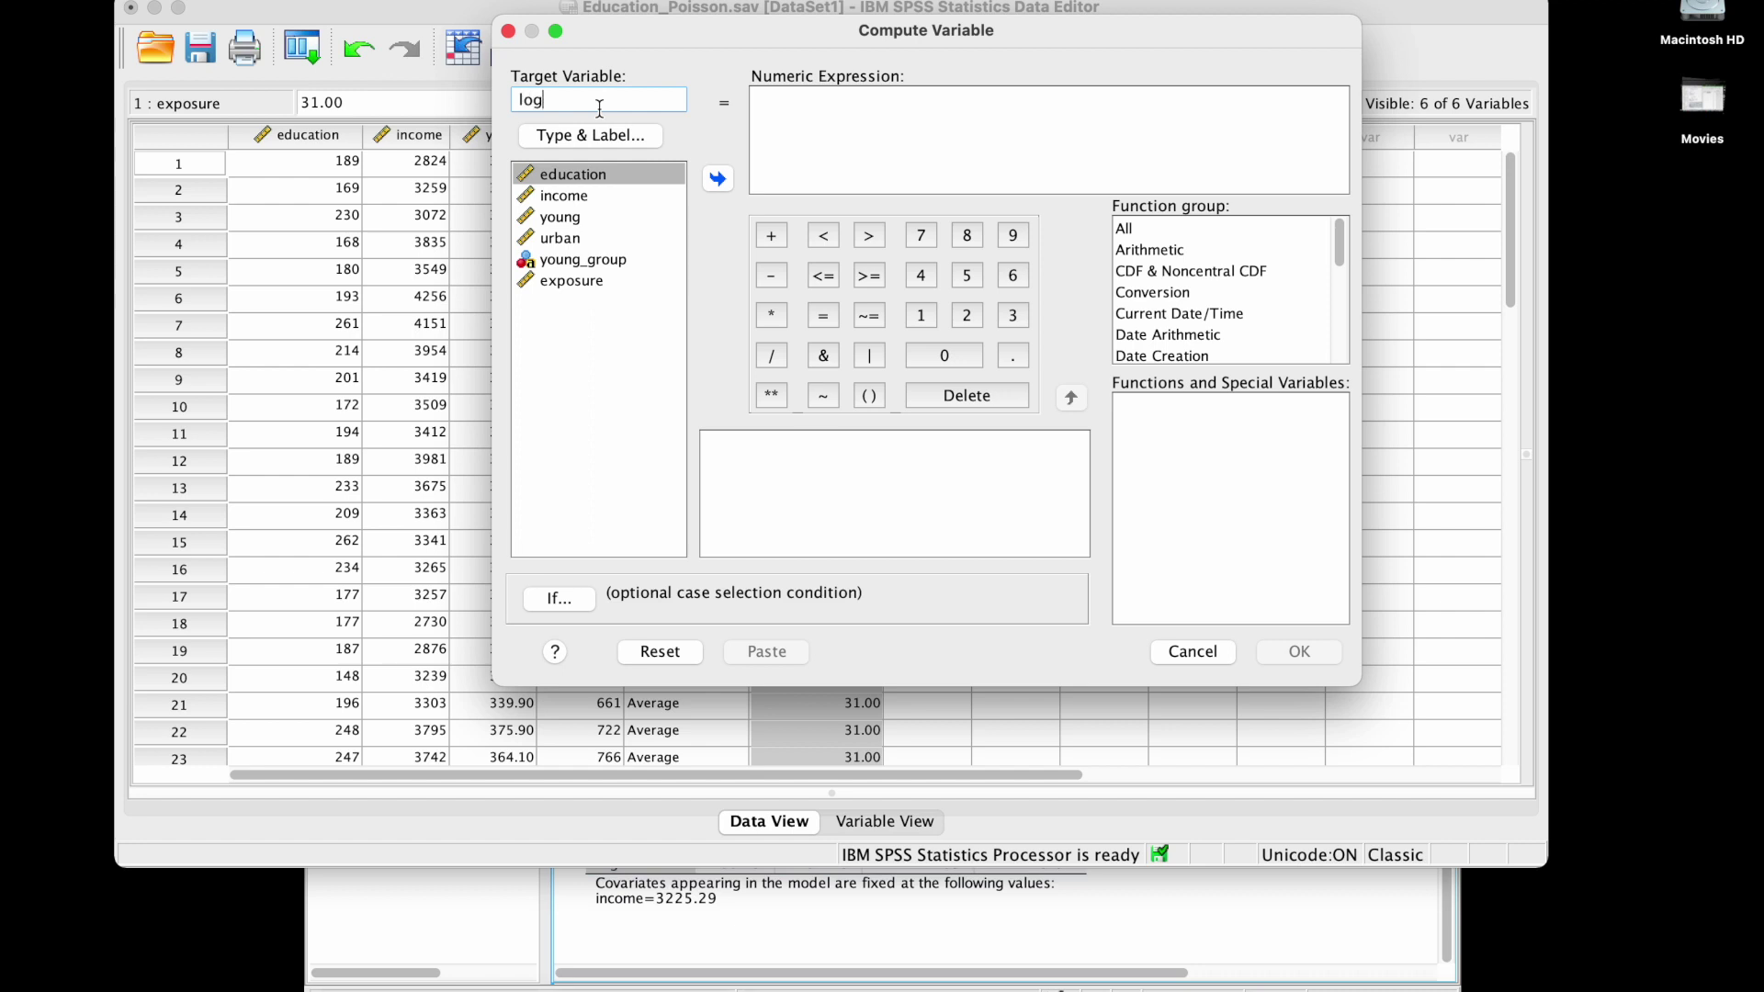
{"action": "type", "text": "_exposure"}
Enter the expression LN(exposure) and create the variable, giving 3.43 per case.
{"action": "left_click", "coordinate": [797, 140]}
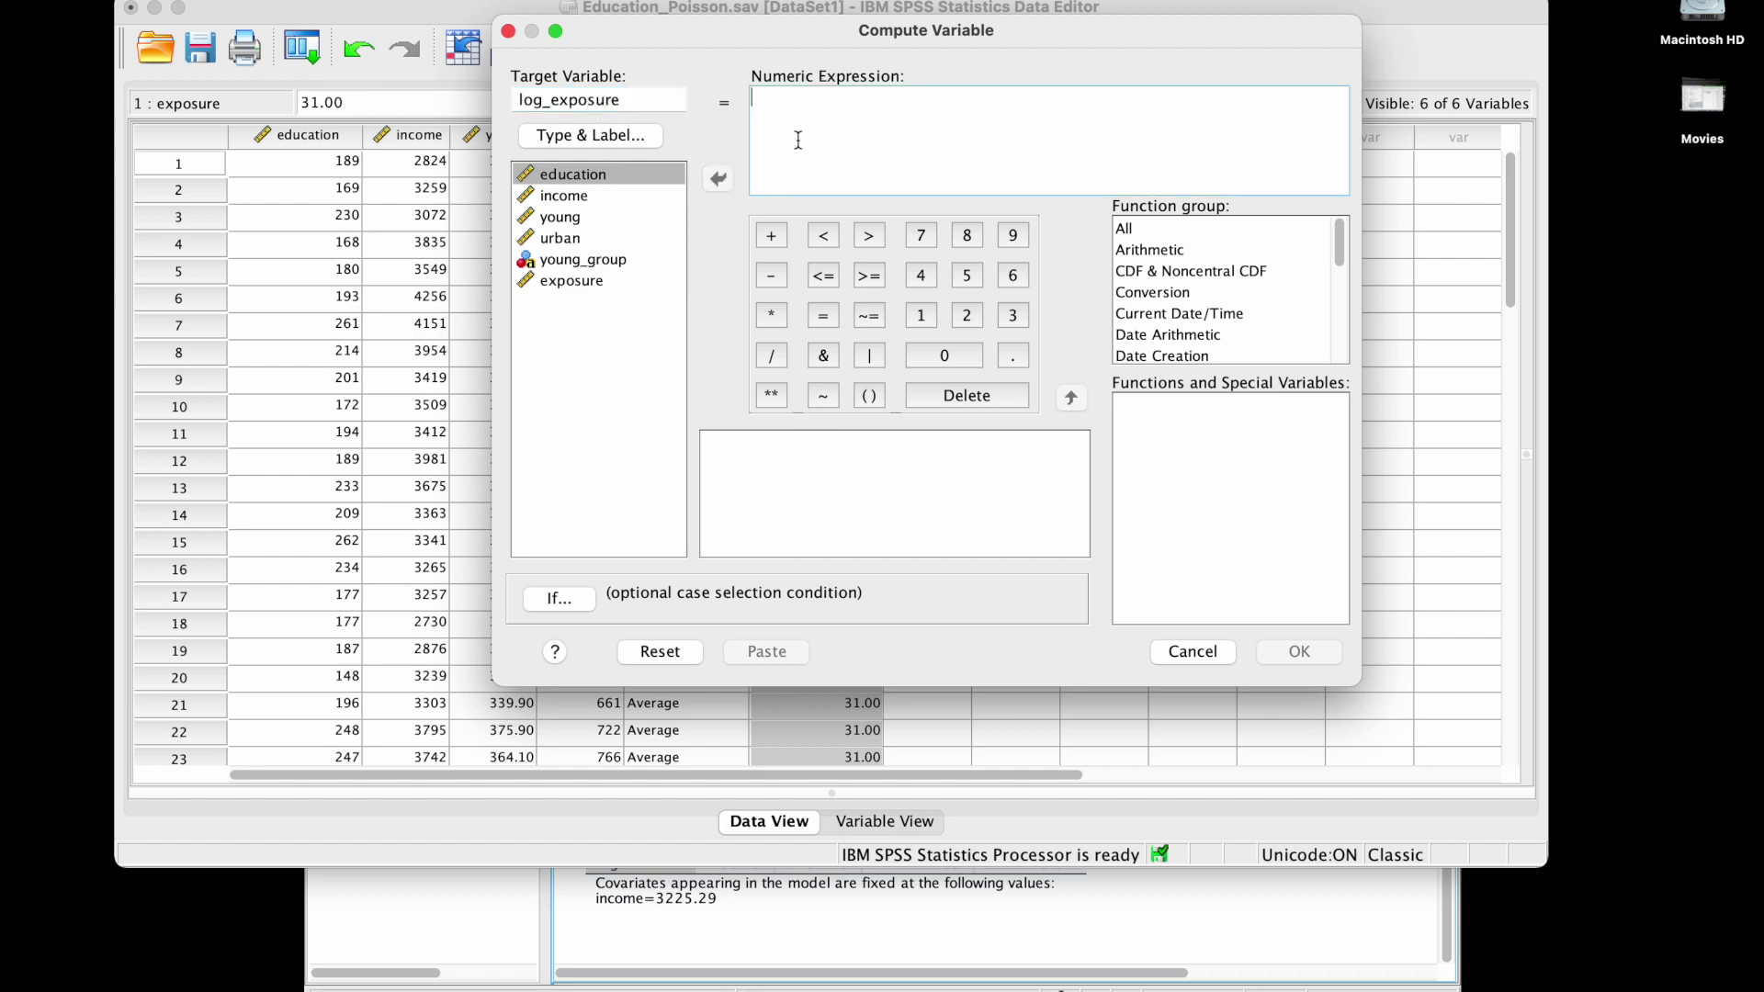
{"action": "type", "text": "LN("}
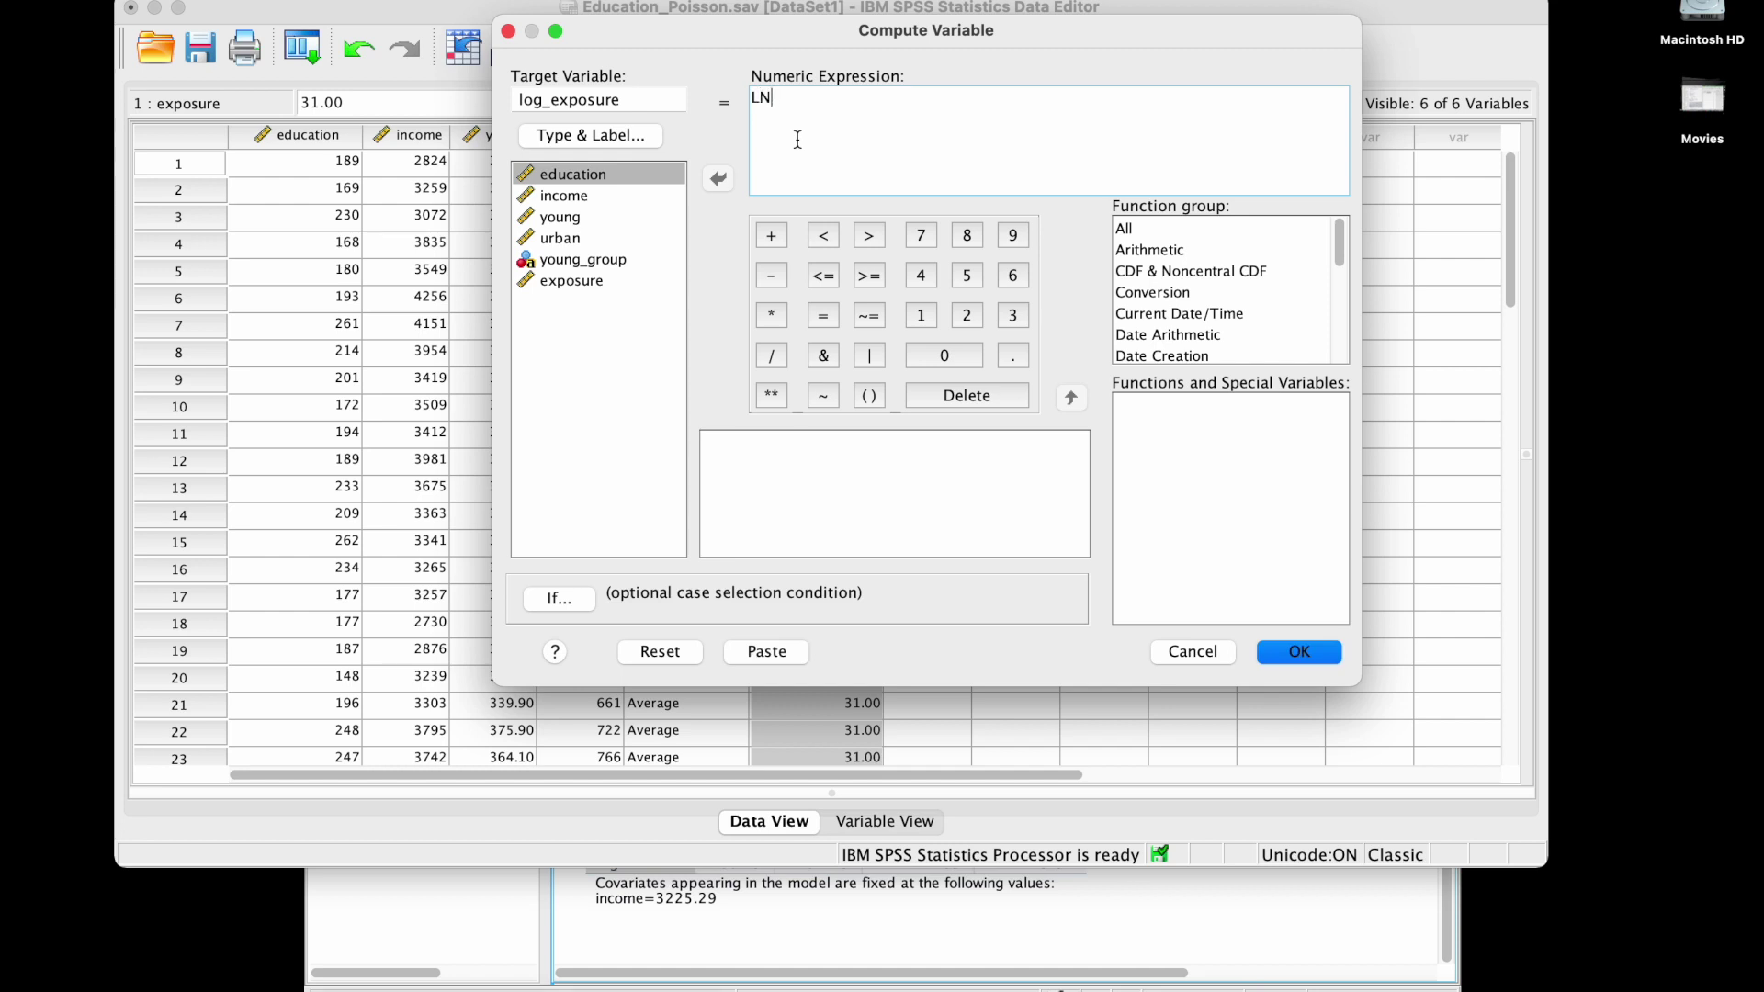
{"action": "left_click", "coordinate": [554, 281]}
{"action": "left_click", "coordinate": [717, 178]}
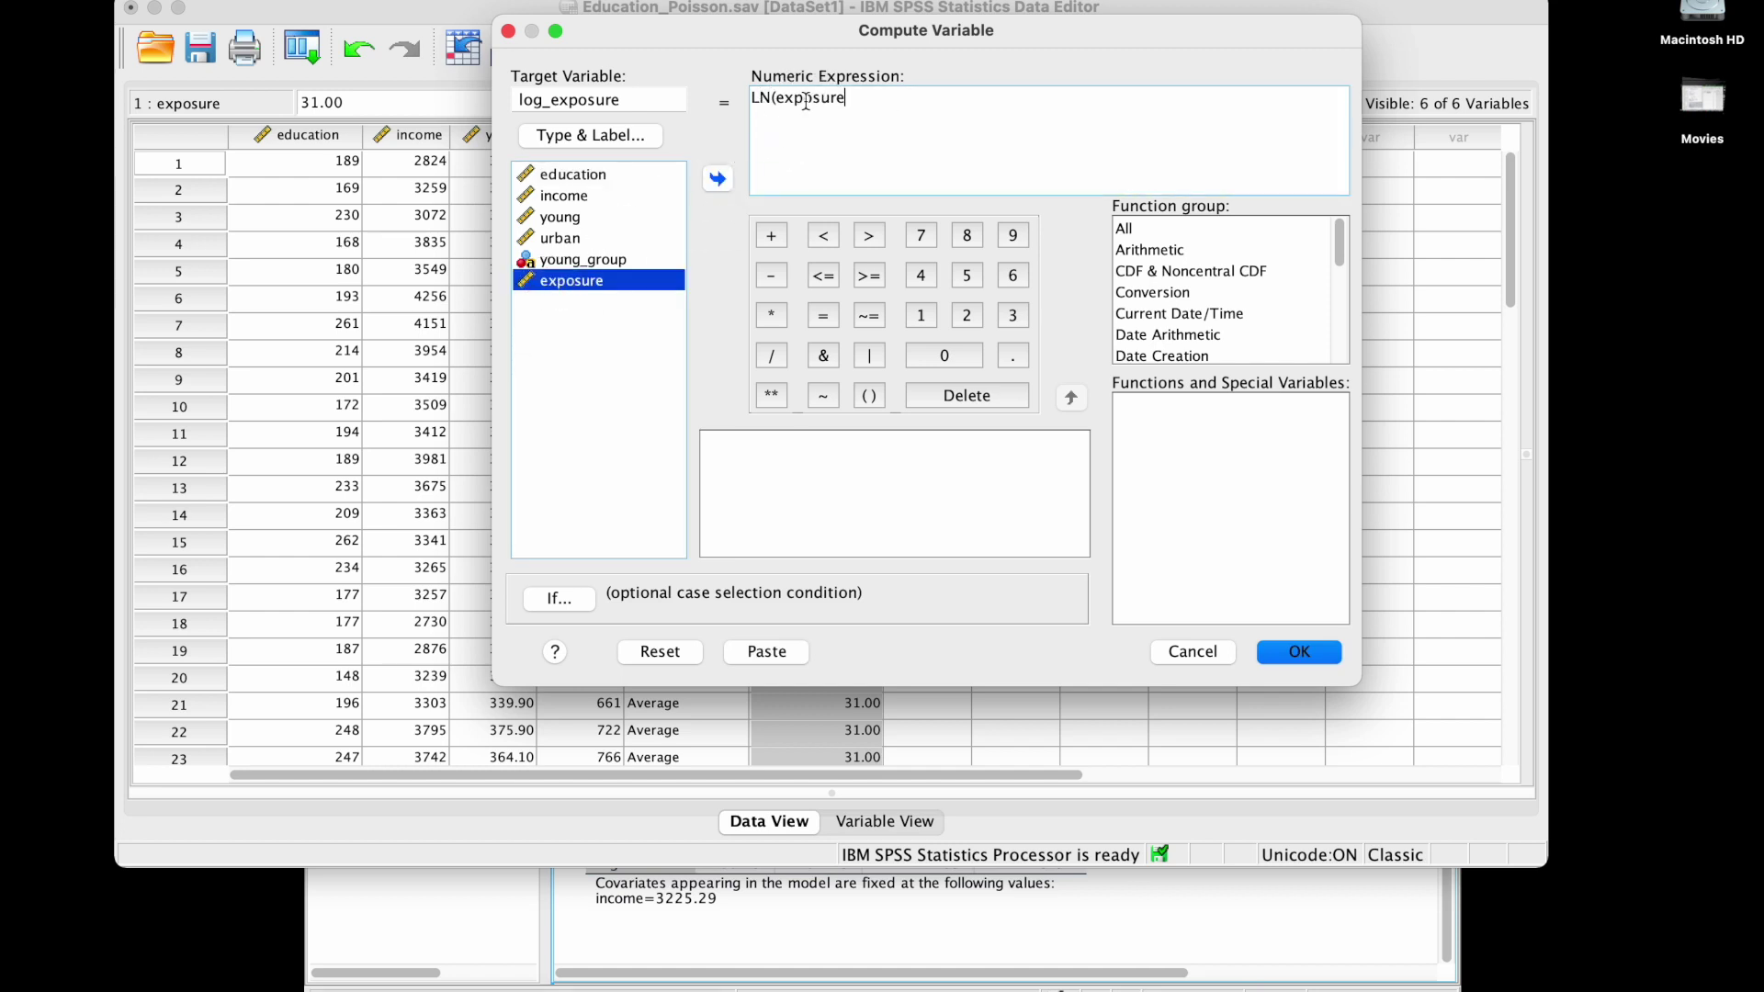
{"action": "left_click", "coordinate": [853, 101]}
{"action": "type", "text": ")"}
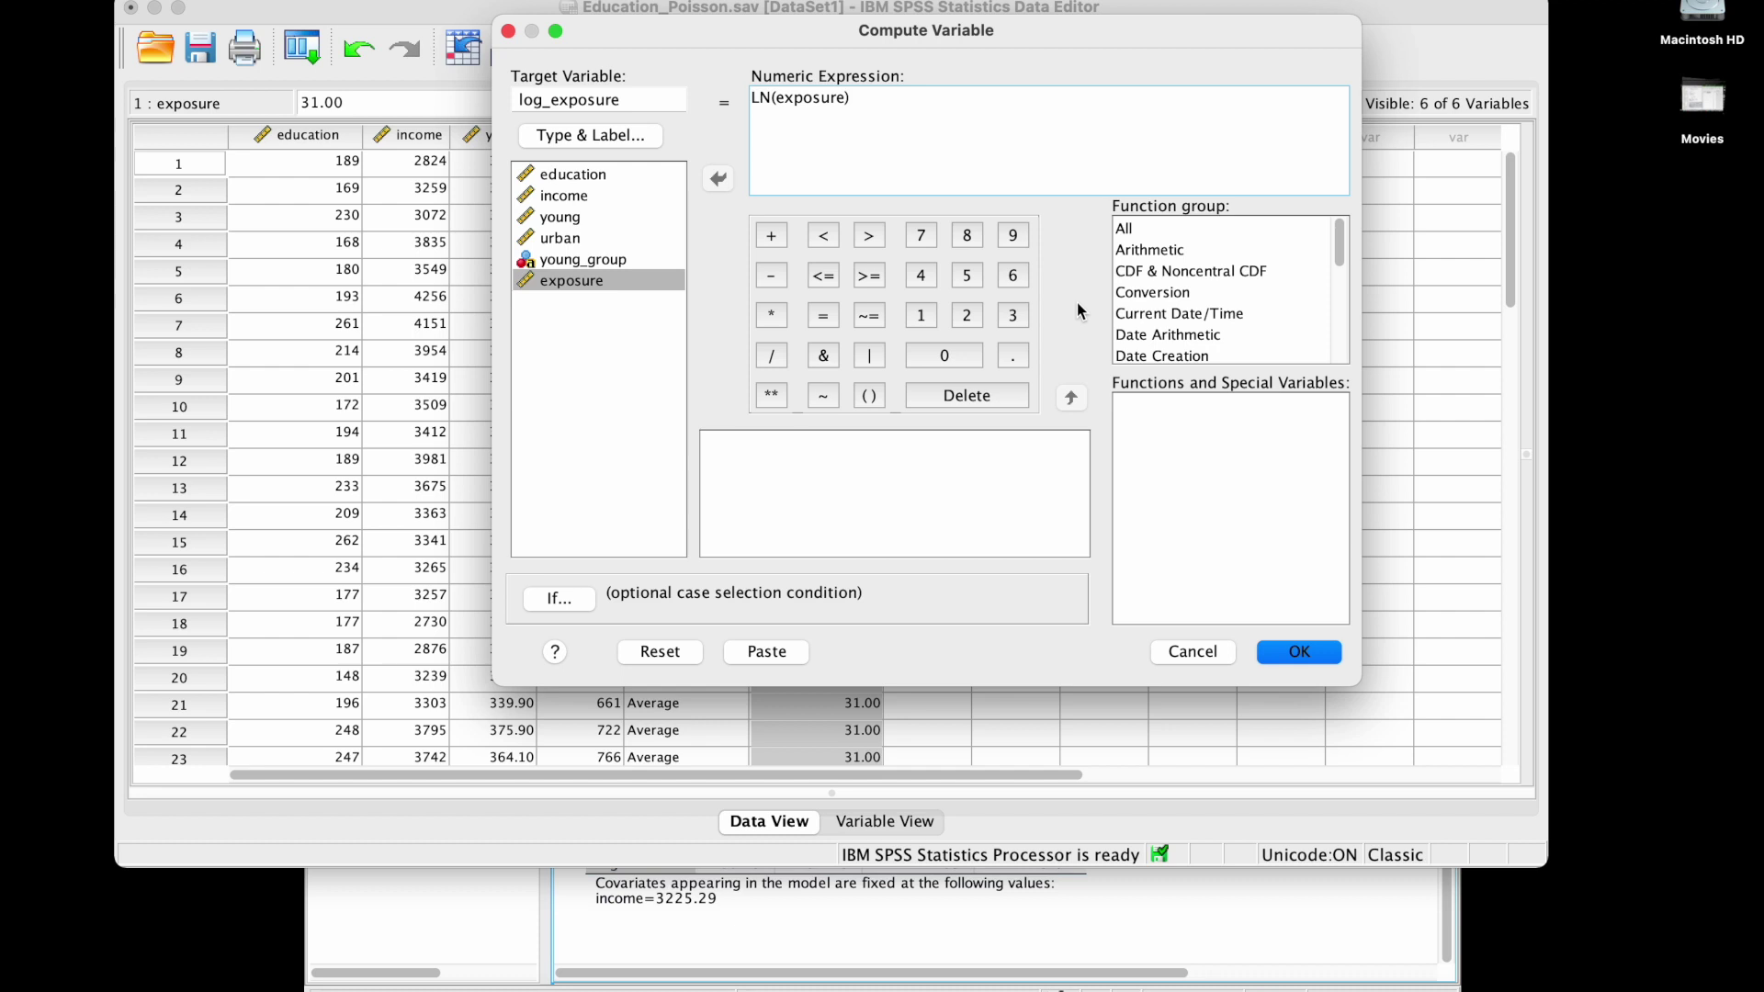
{"action": "double_click", "coordinate": [542, 99]}
{"action": "left_click_drag", "start_coordinate": [752, 96], "coordinate": [760, 96]}
{"action": "left_click", "coordinate": [859, 96]}
{"action": "left_click", "coordinate": [1295, 652]}
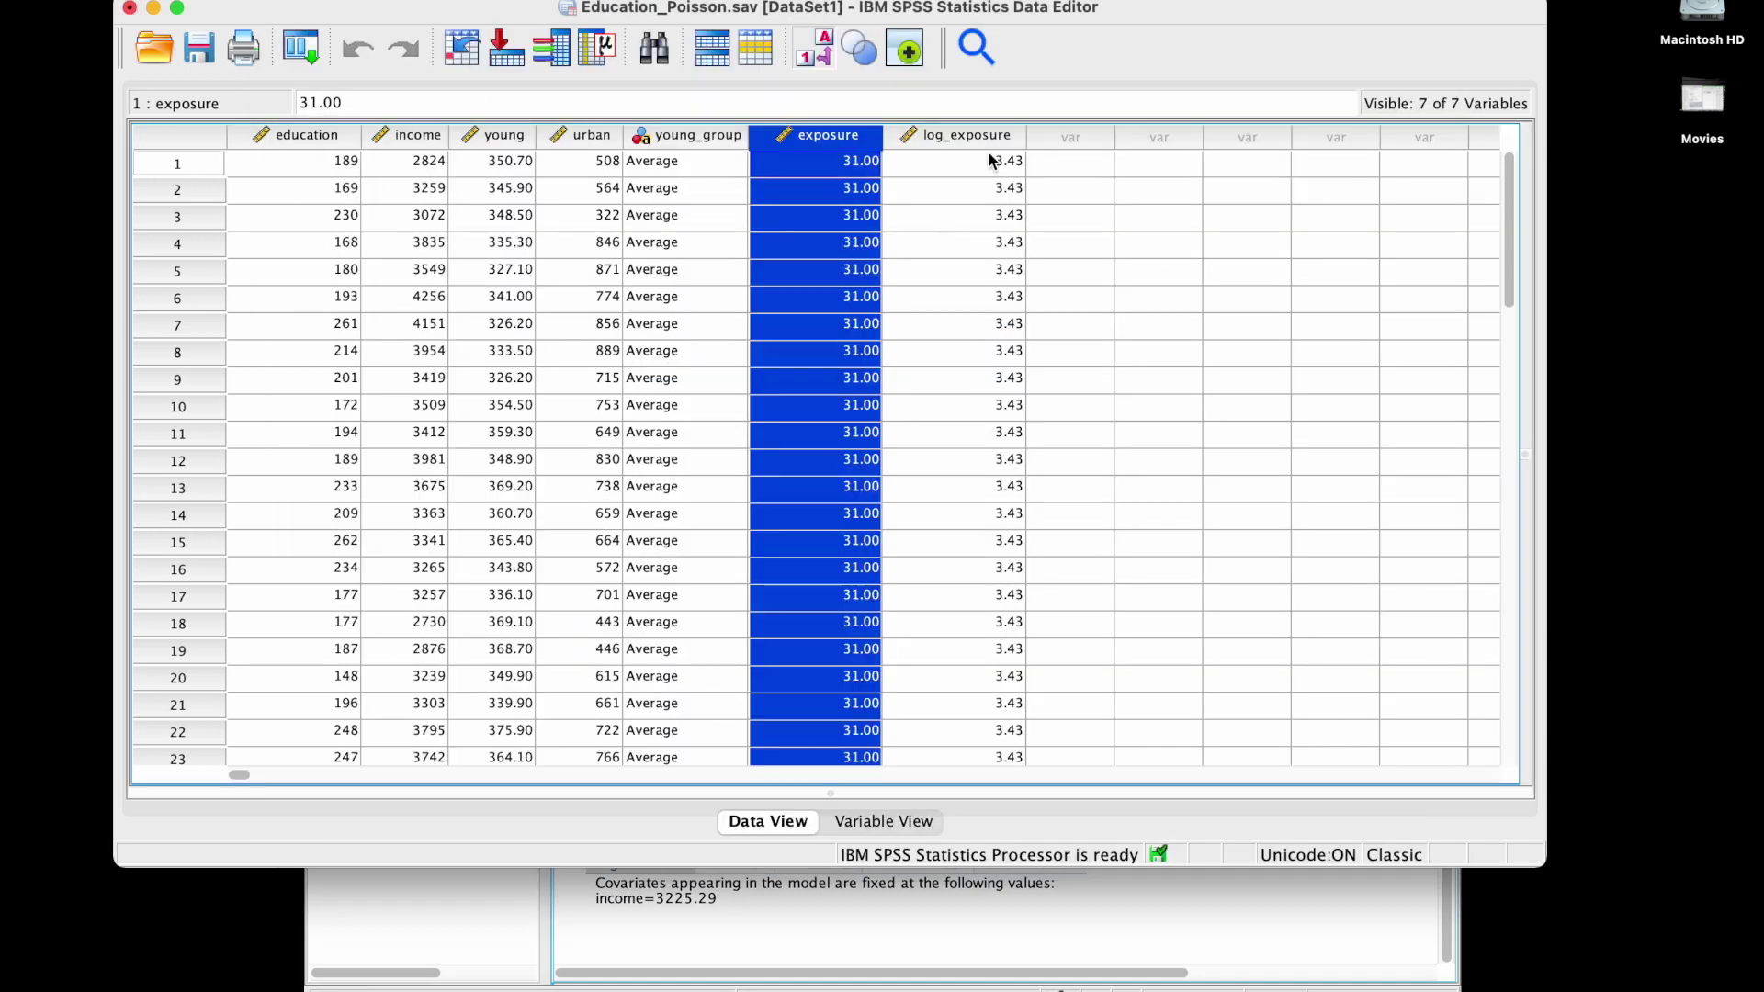
{"action": "left_click", "coordinate": [992, 138]}
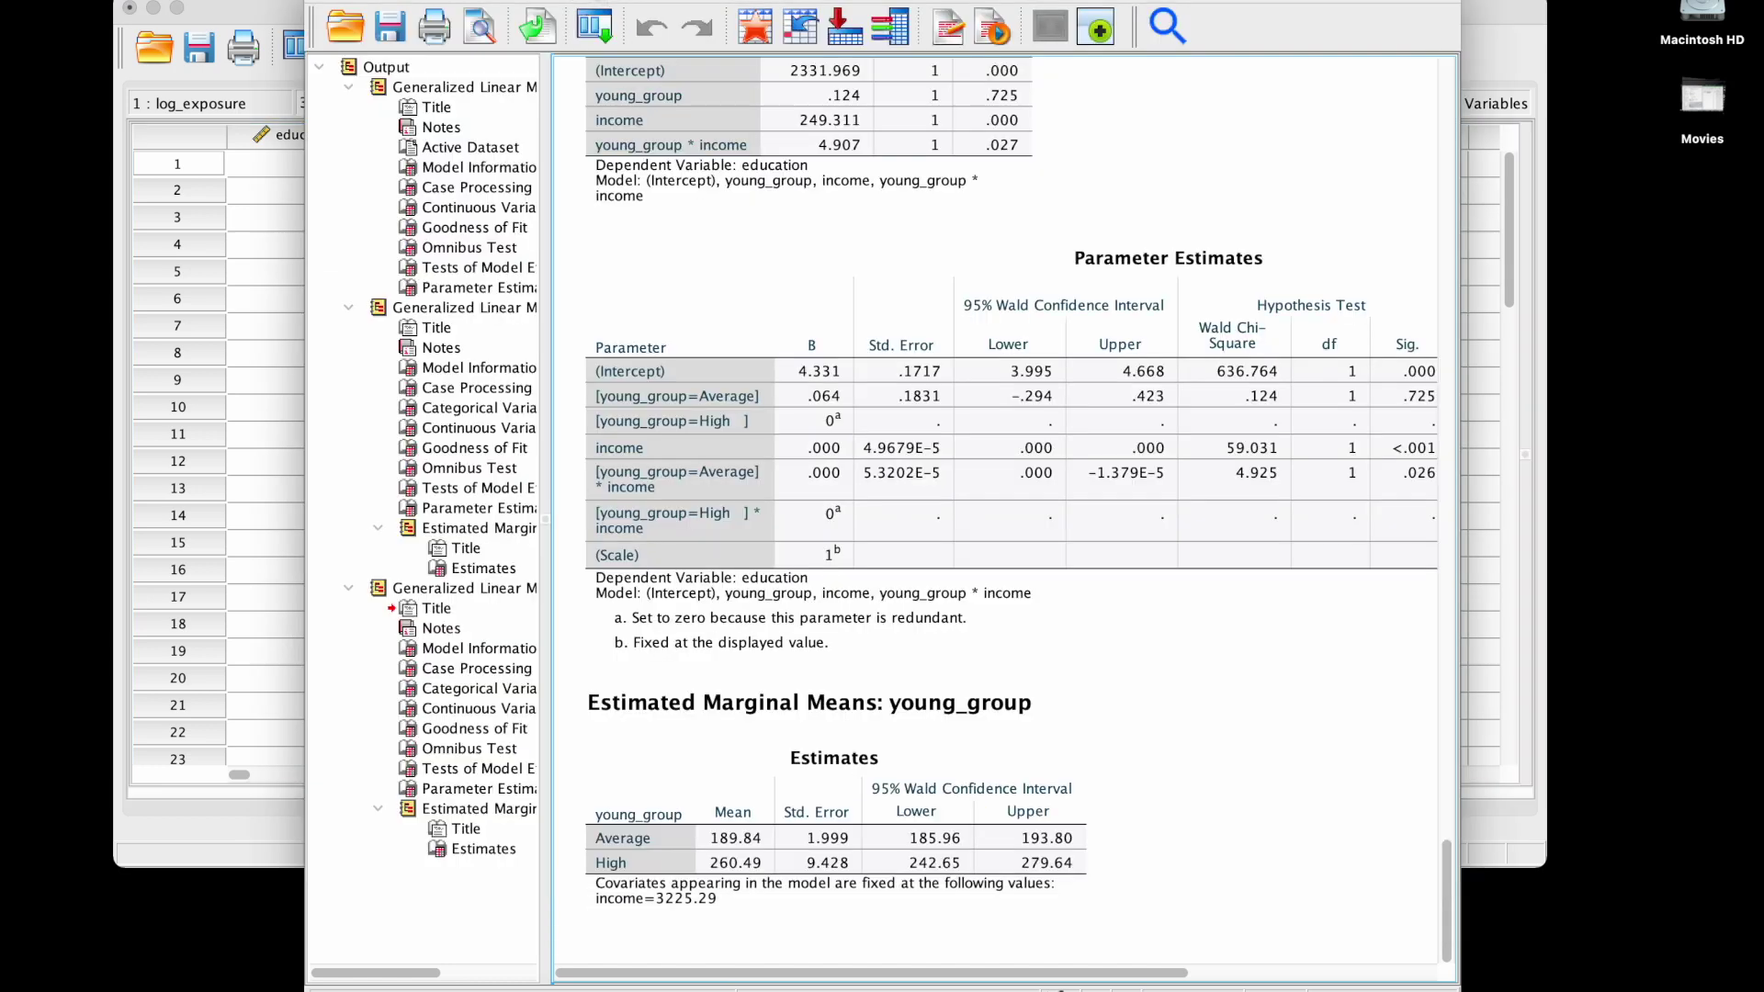
Rerun the Poisson model of education with log_exposure as the offset variable.
{"action": "left_click", "coordinate": [260, 8]}
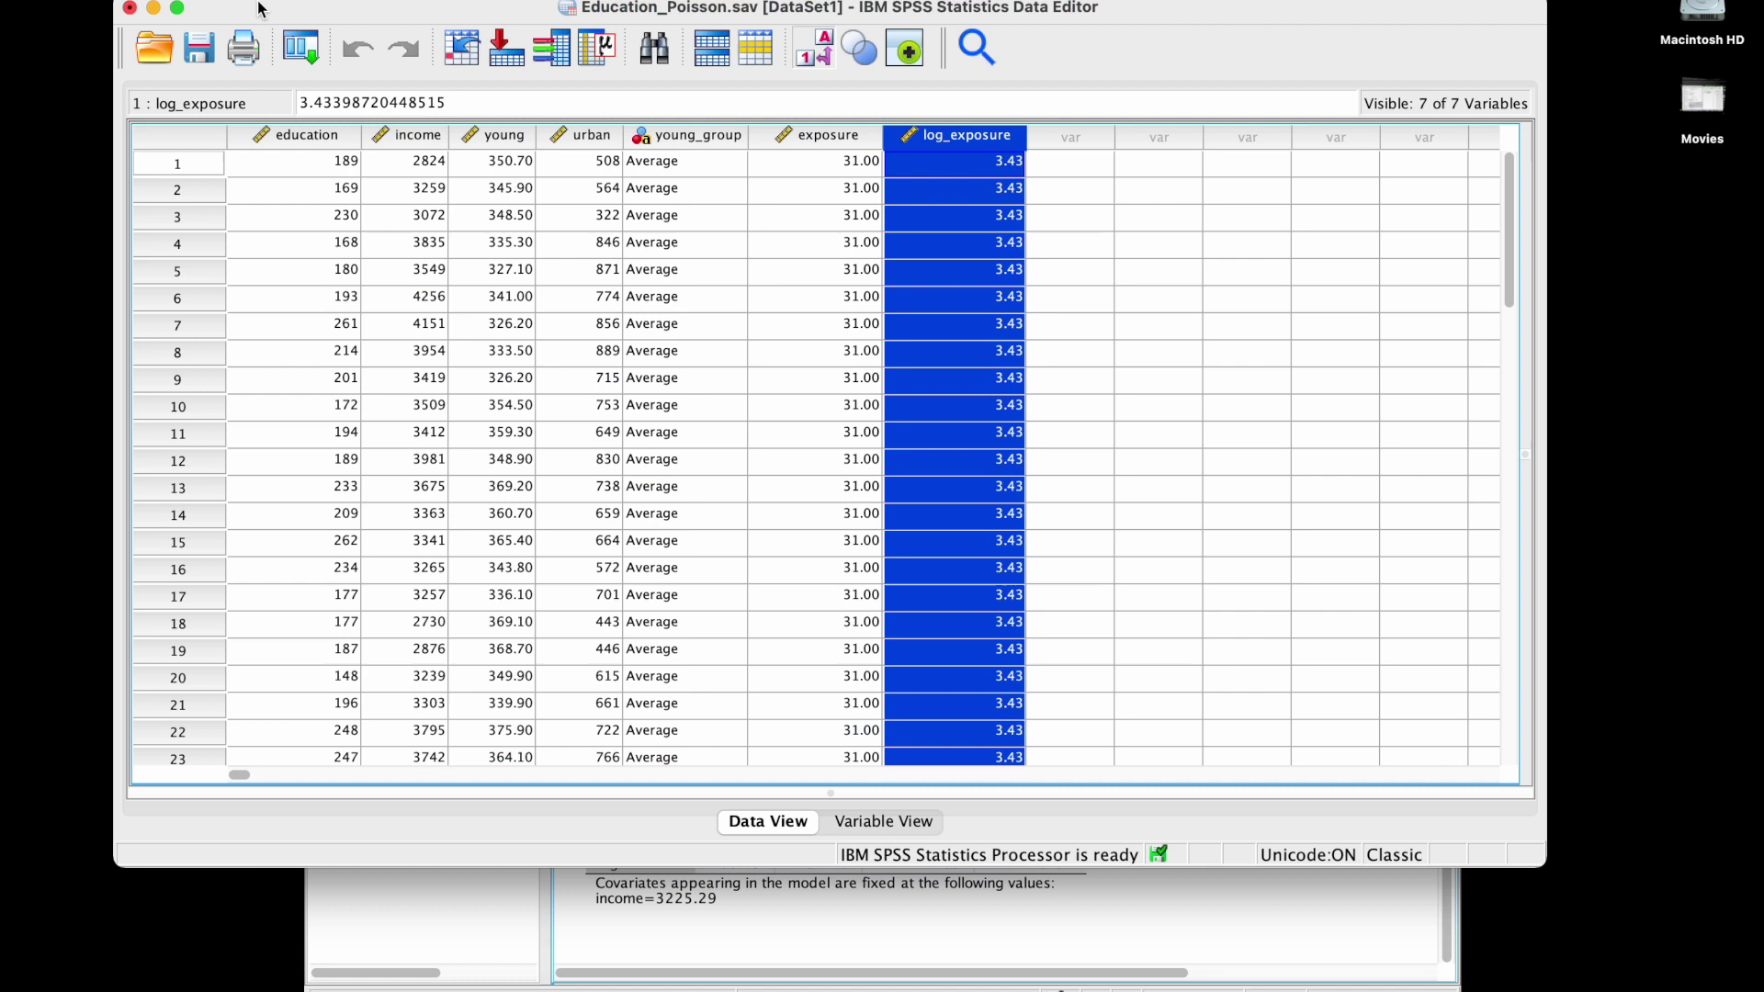
{"action": "left_click", "coordinate": [300, 51]}
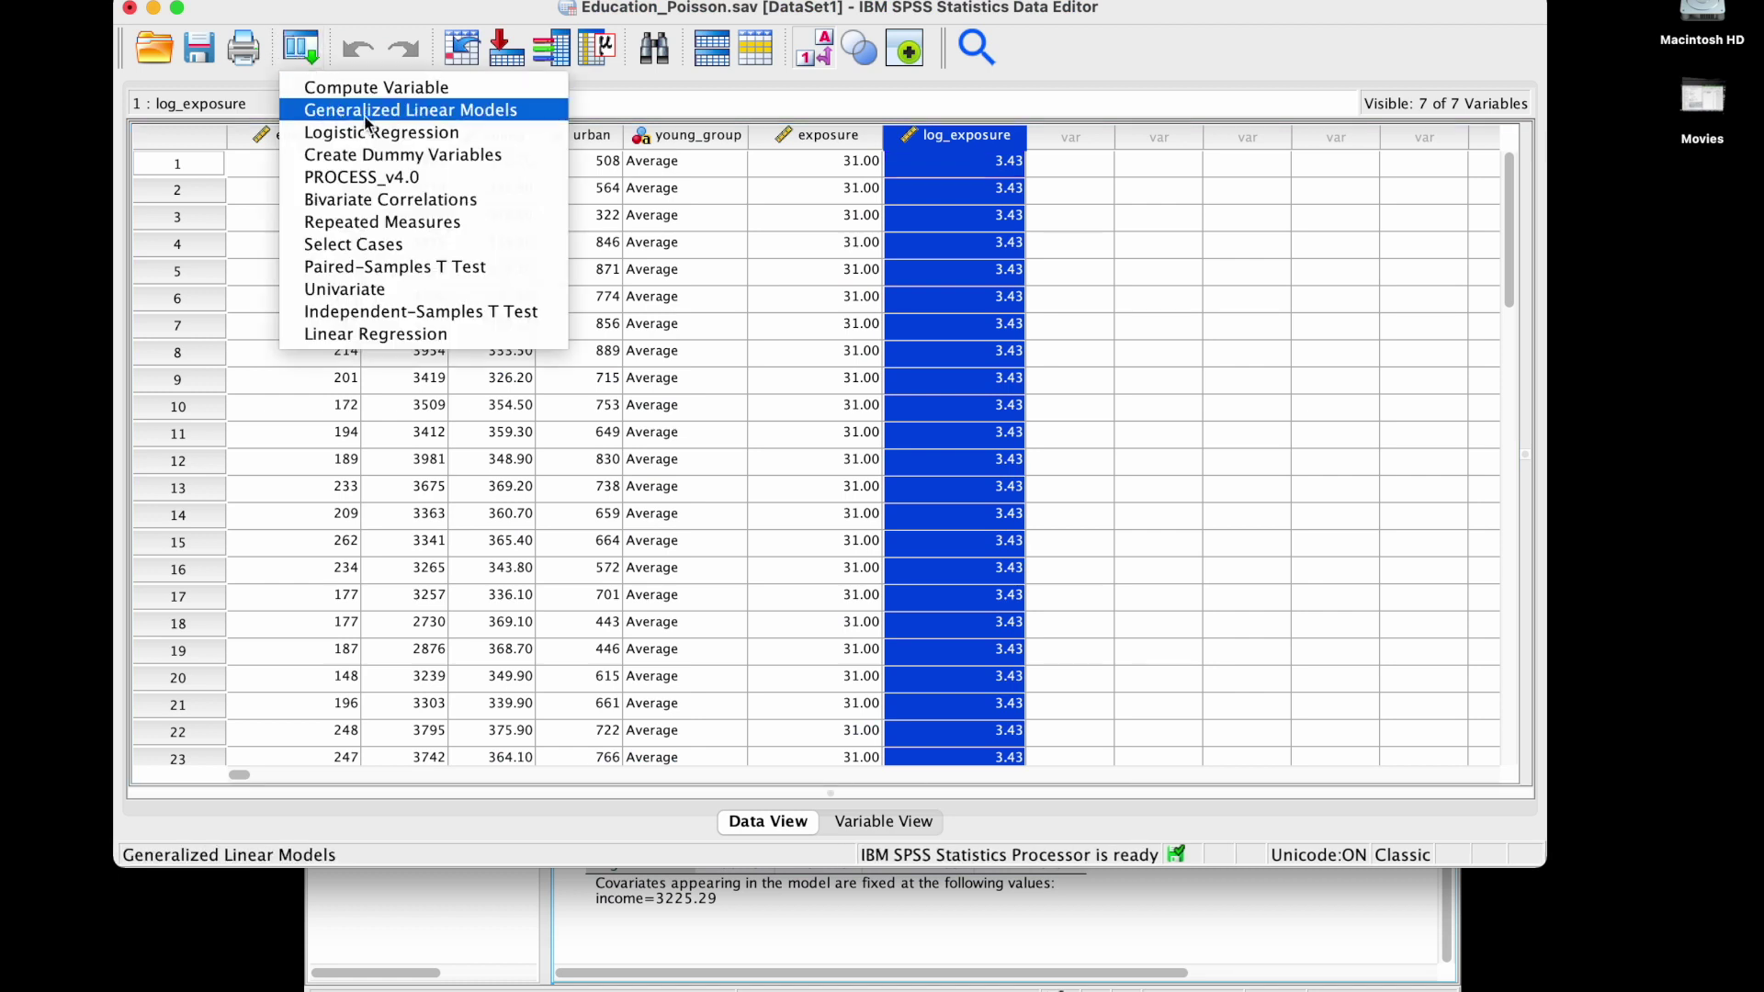
{"action": "left_click", "coordinate": [426, 111]}
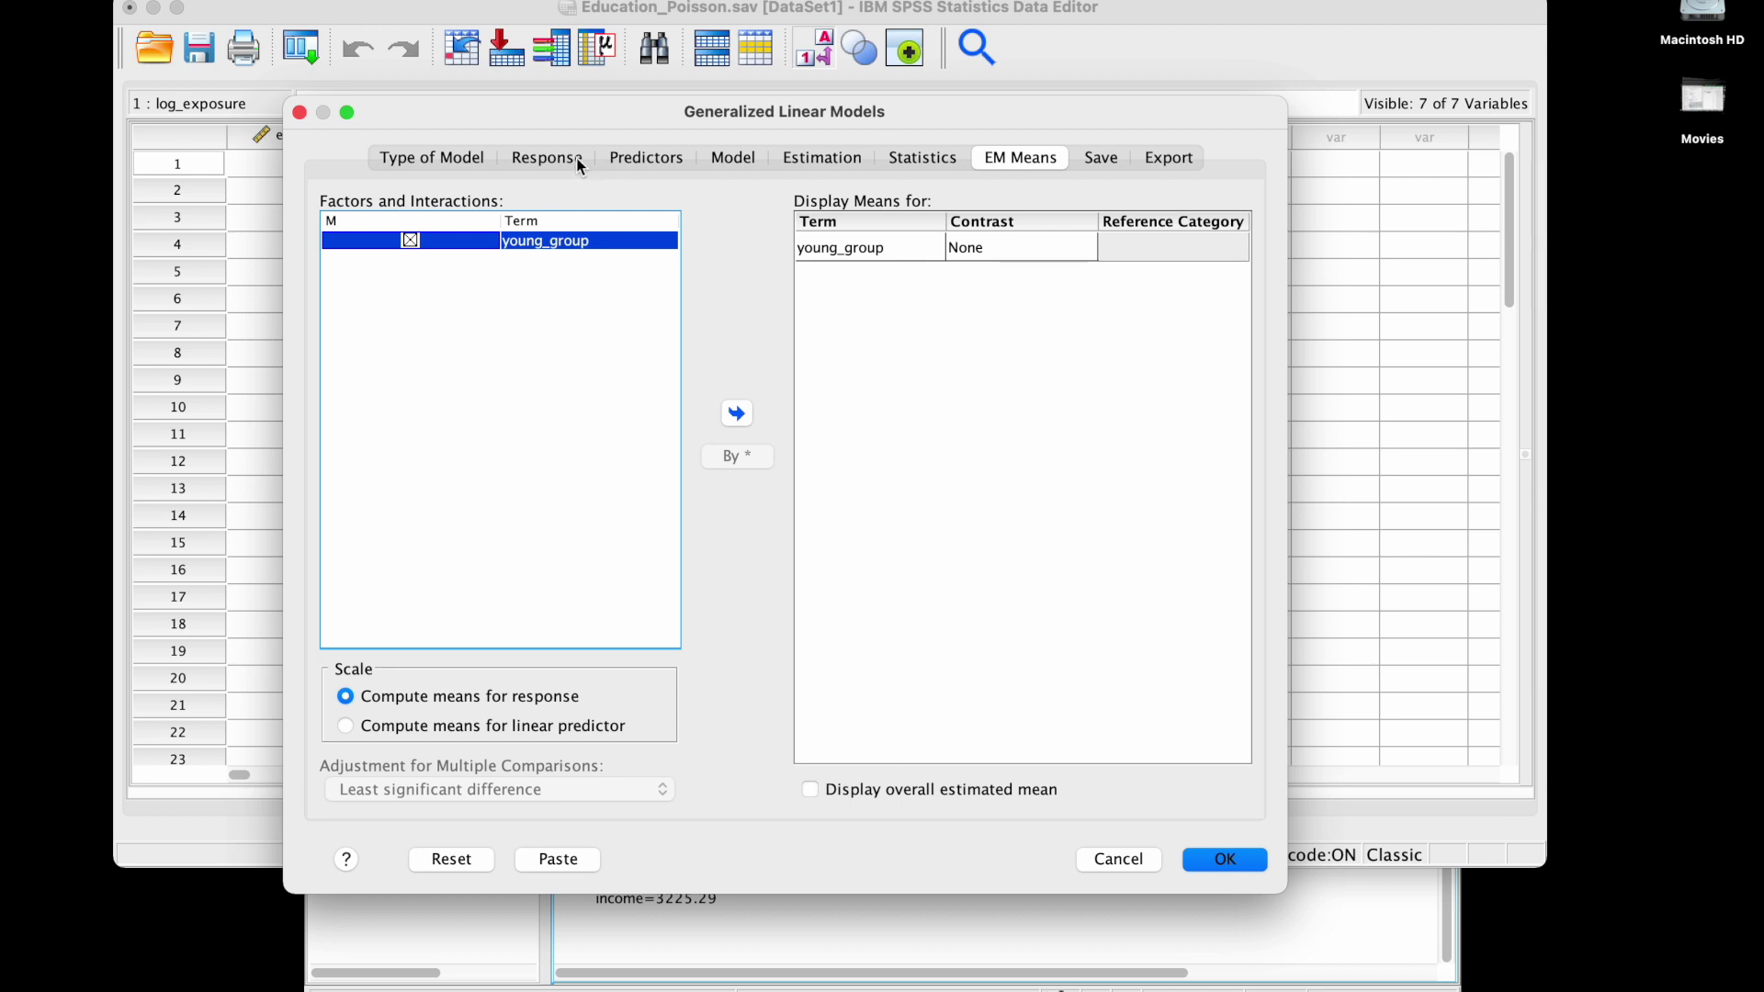
{"action": "left_click", "coordinate": [581, 162]}
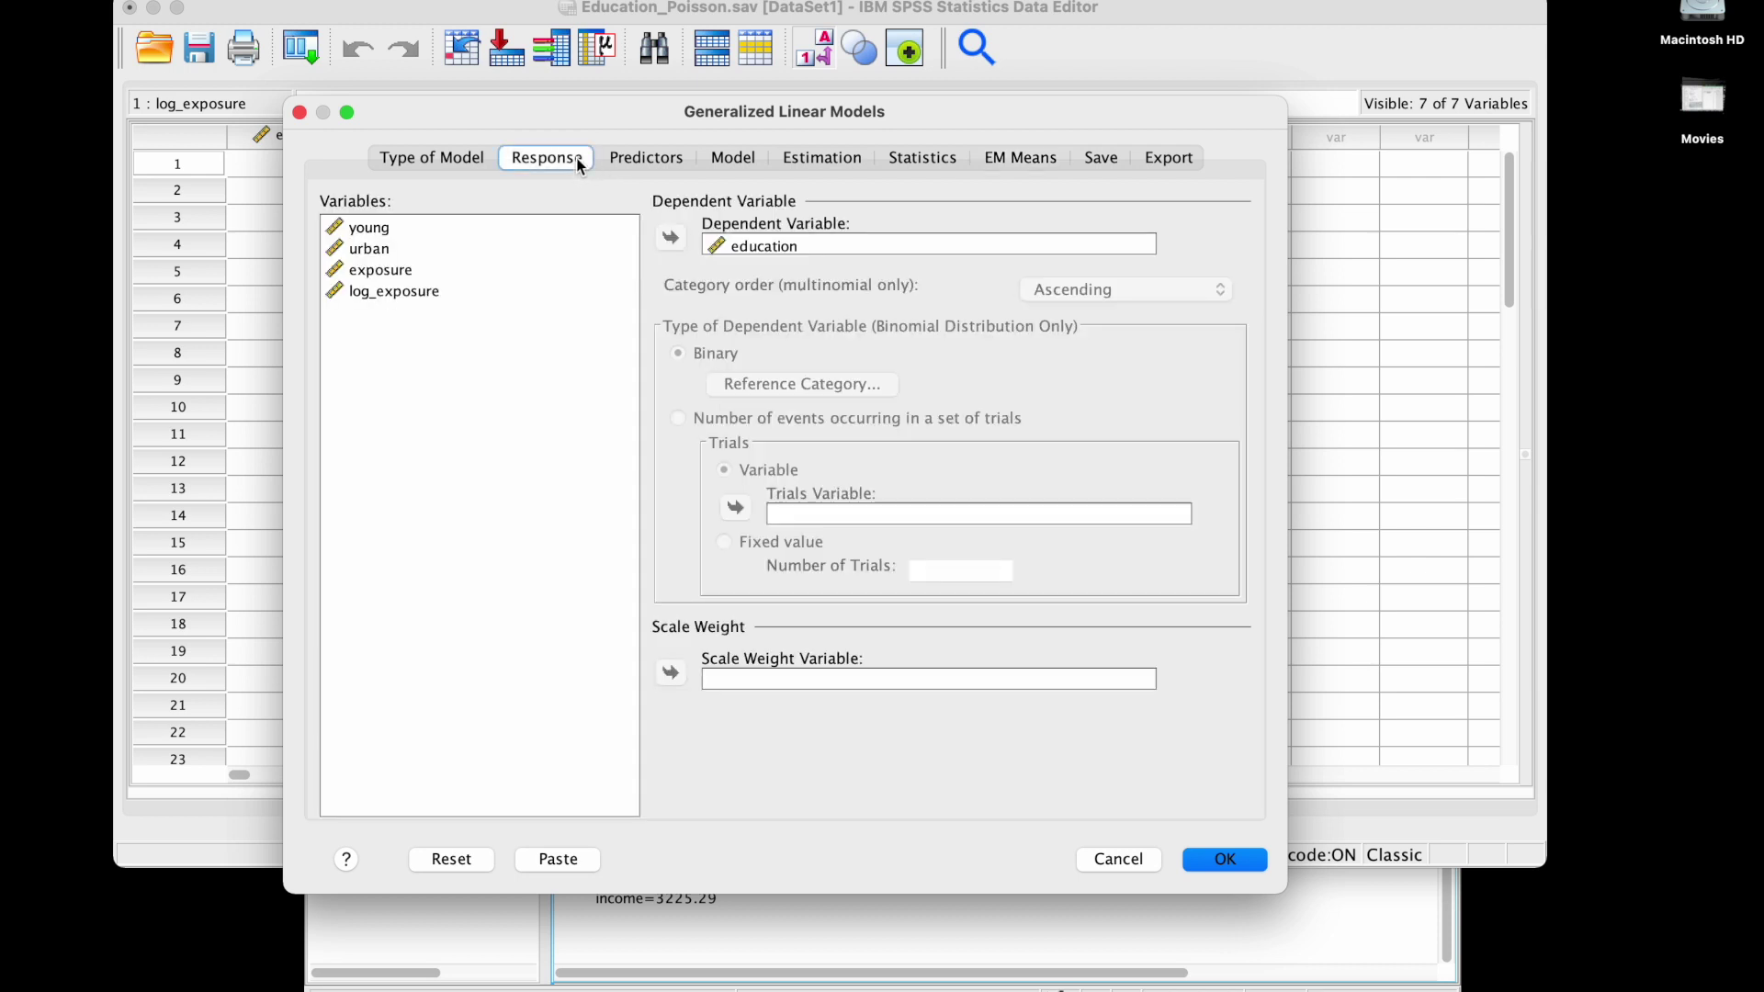
{"action": "left_click", "coordinate": [658, 161]}
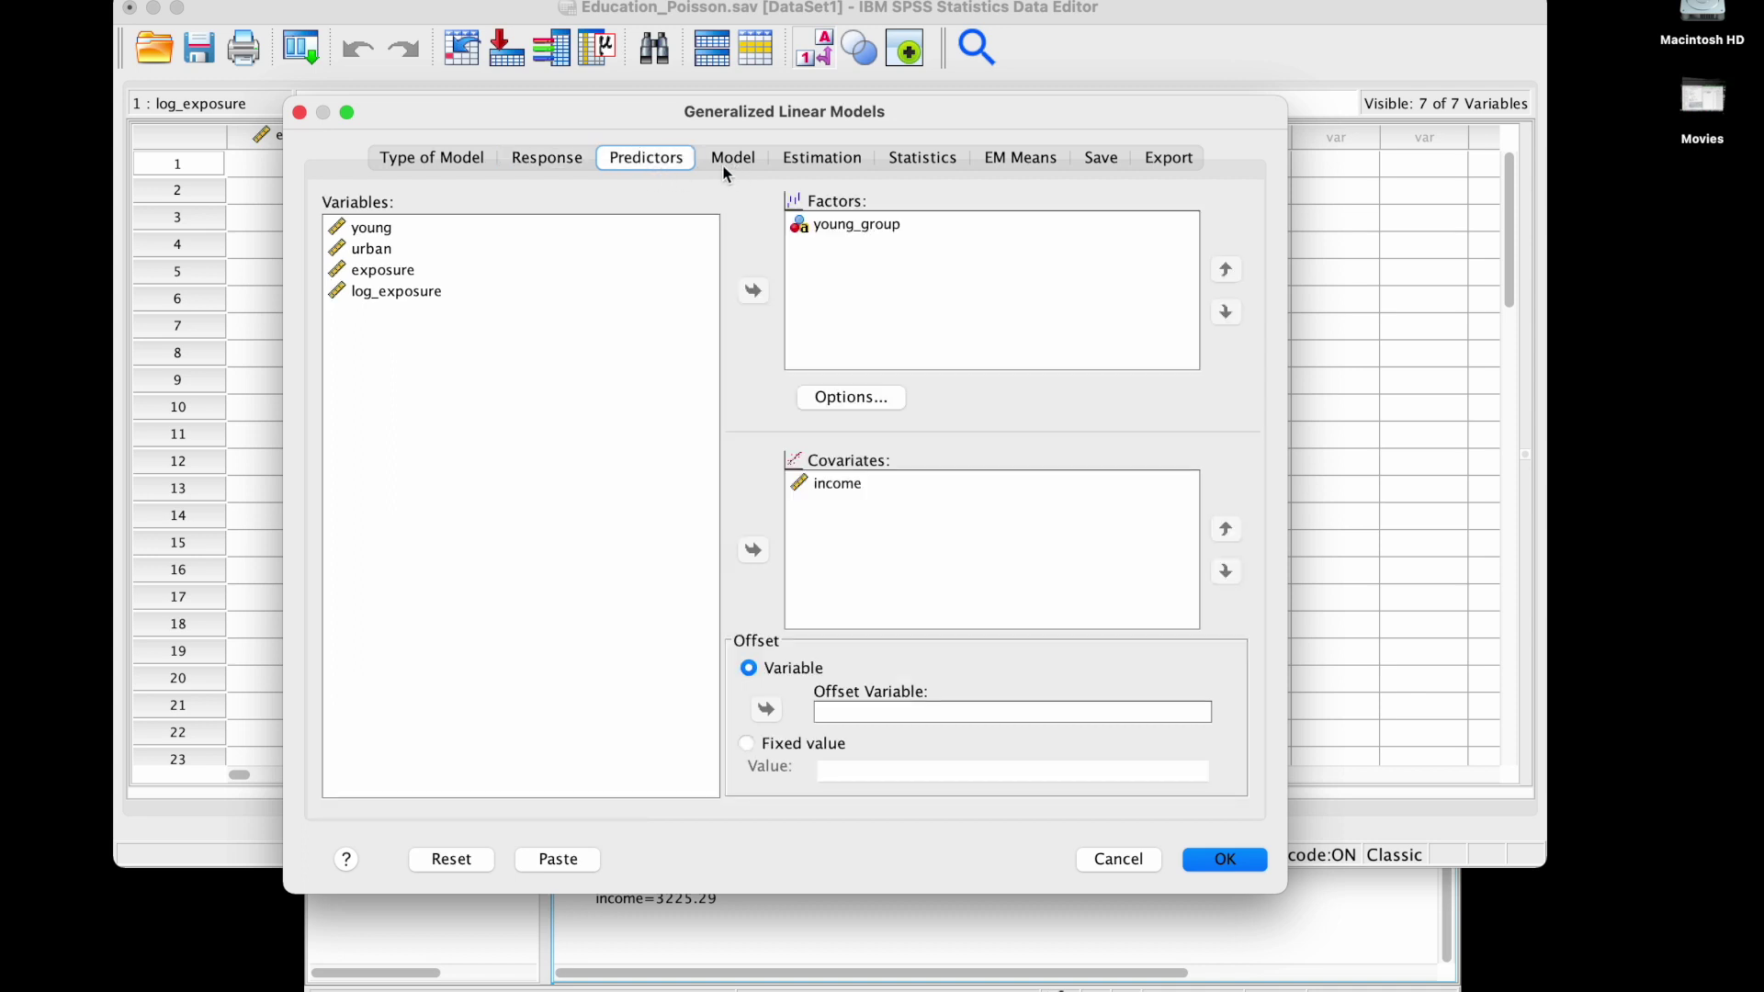
{"action": "left_click", "coordinate": [829, 711]}
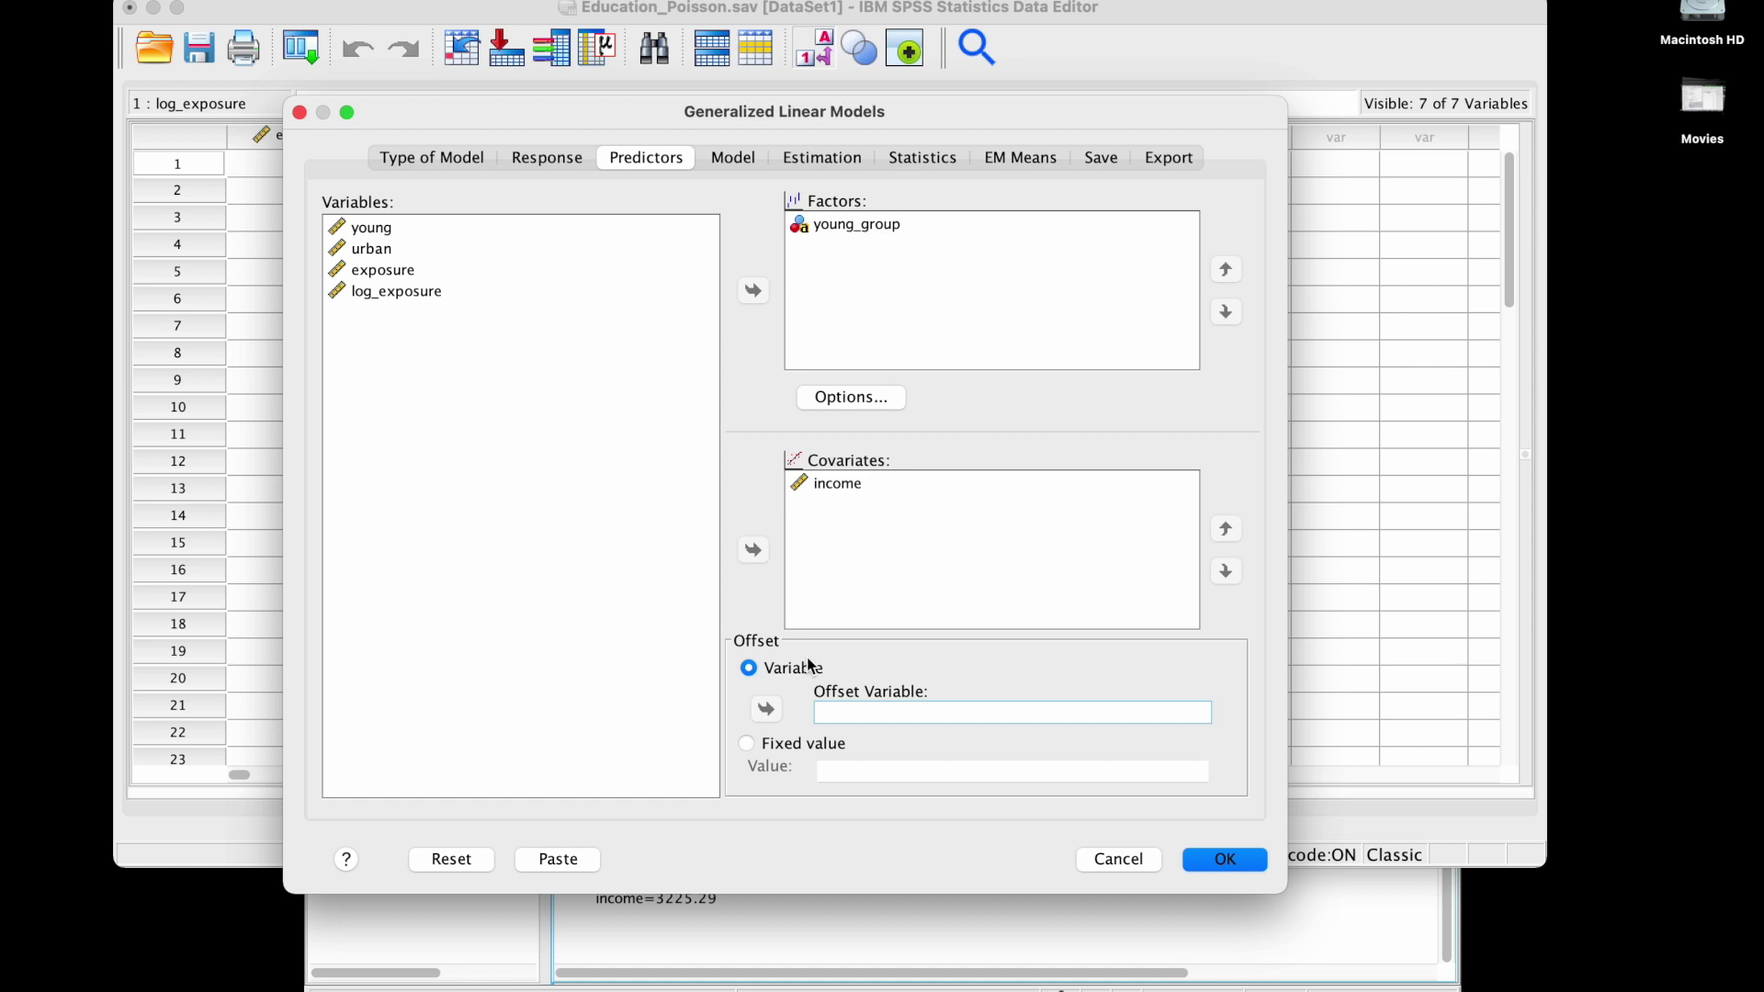
{"action": "left_click", "coordinate": [397, 292]}
{"action": "left_click", "coordinate": [767, 709]}
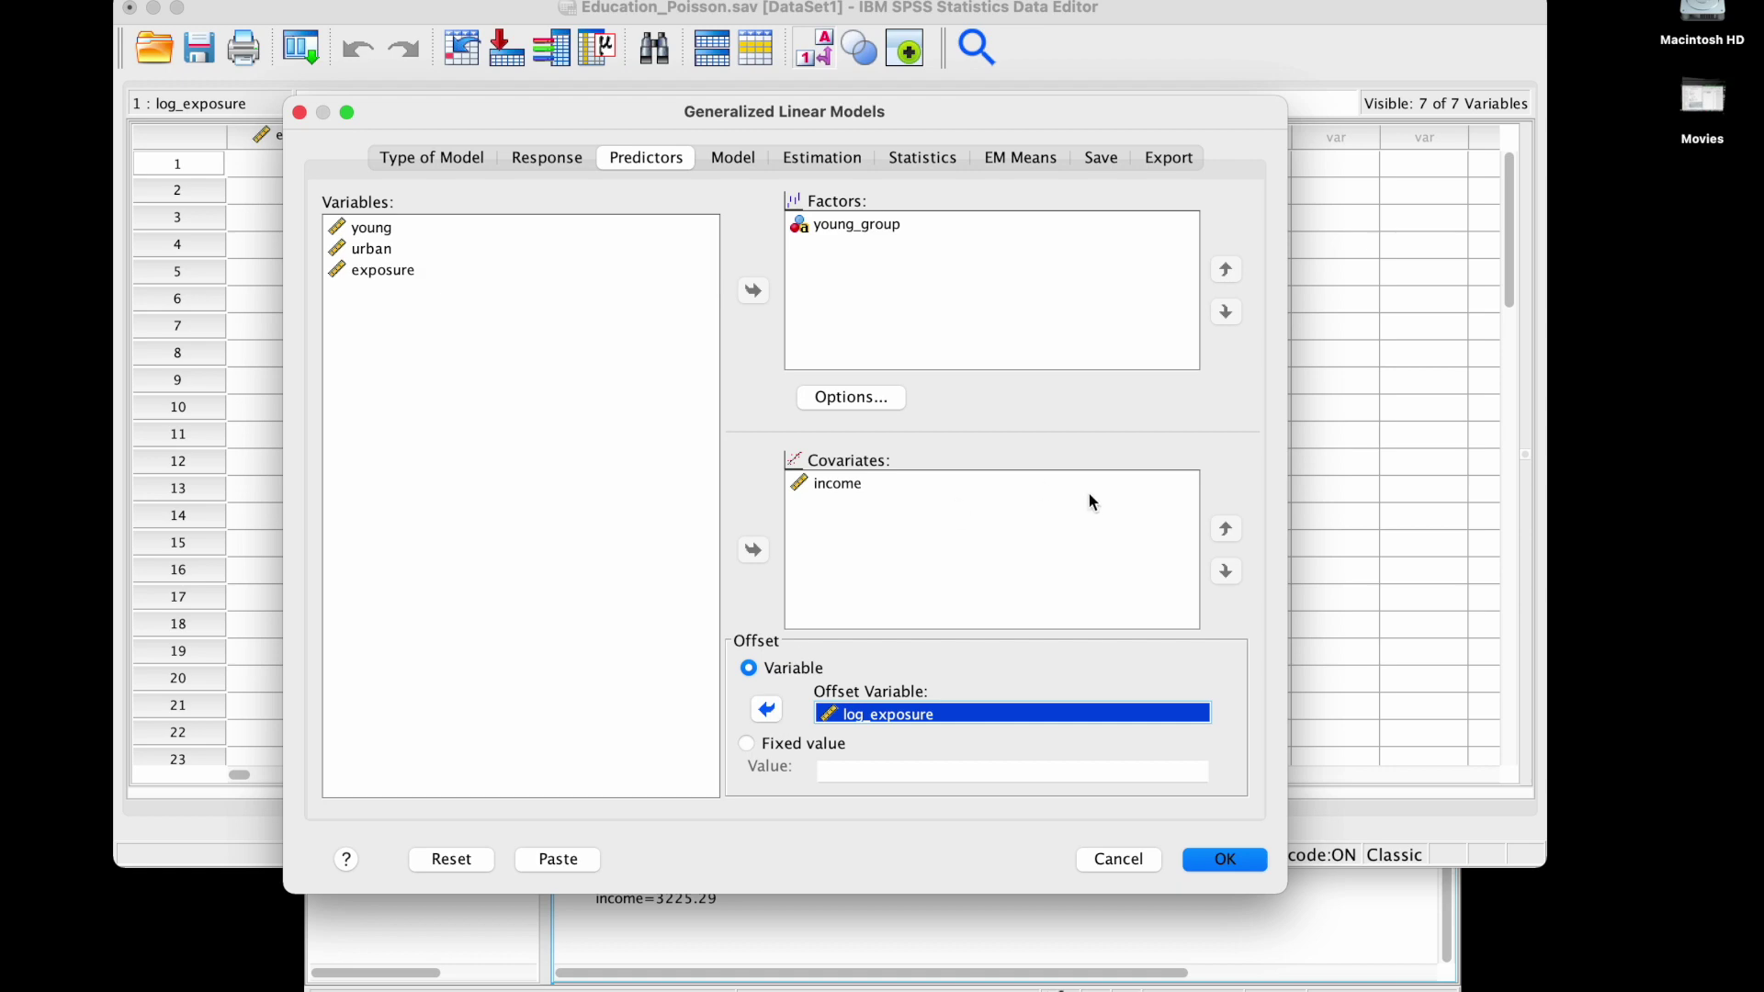
{"action": "left_click", "coordinate": [1230, 859]}
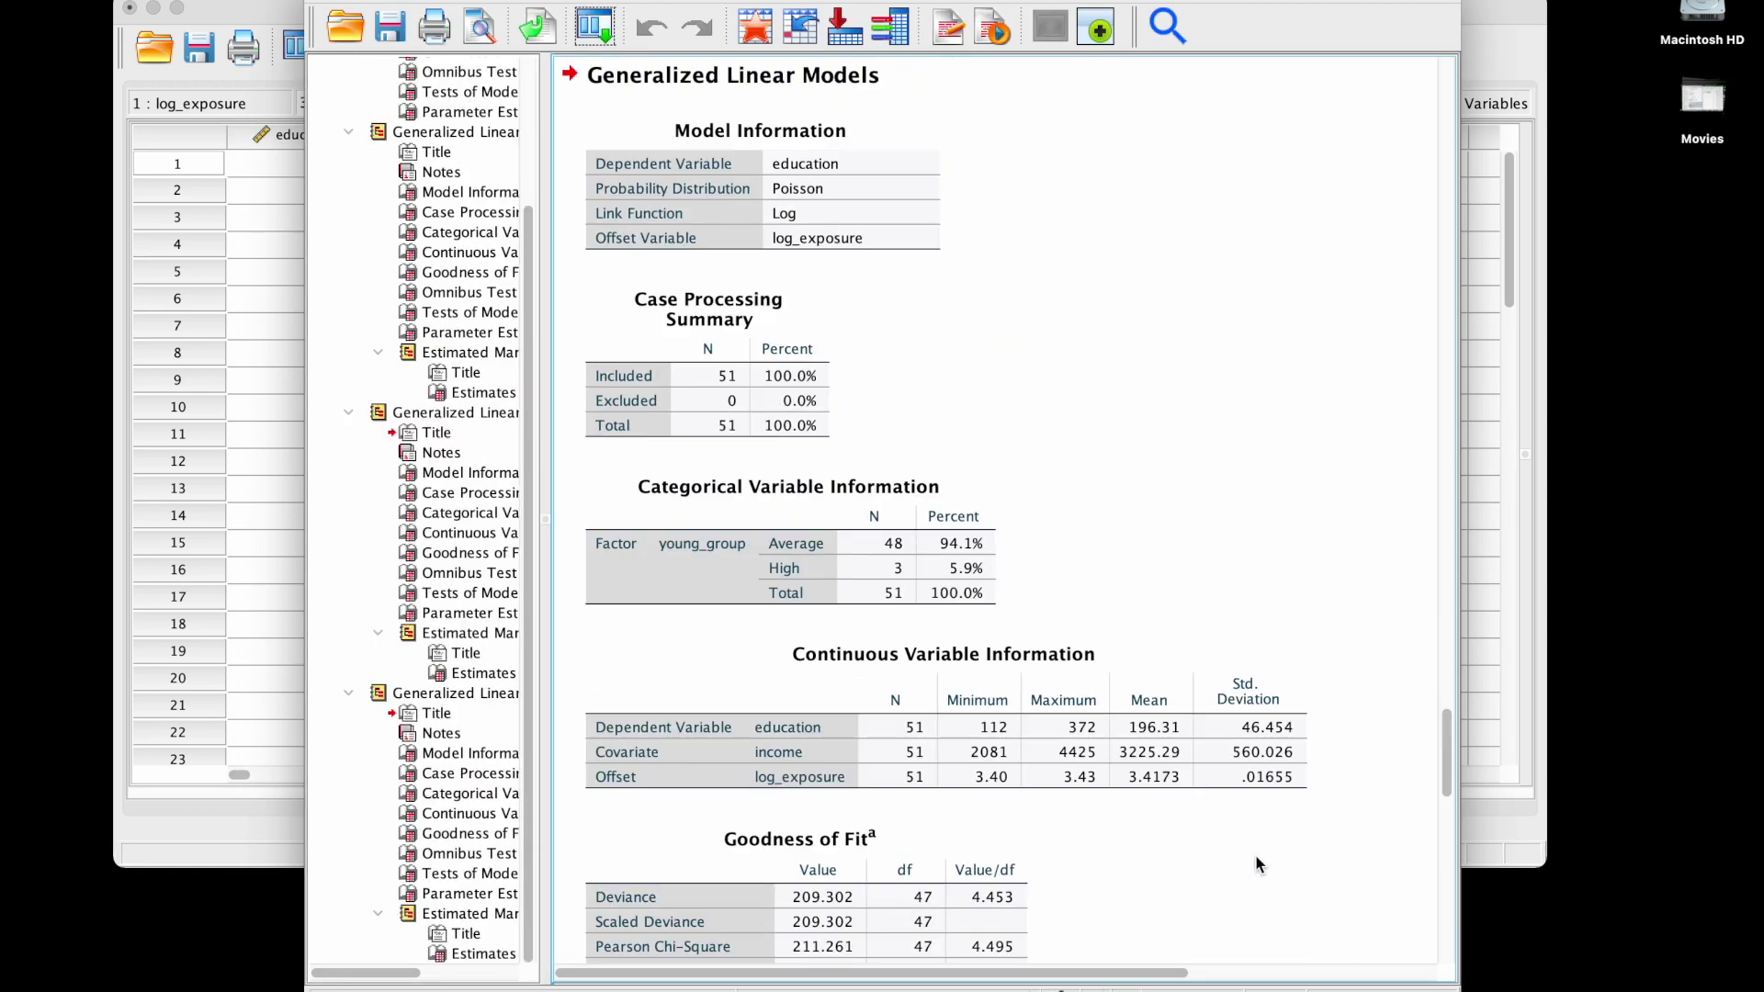
{"action": "scroll", "coordinate": [1255, 857], "scroll_direction": "down", "scroll_amount": 5}
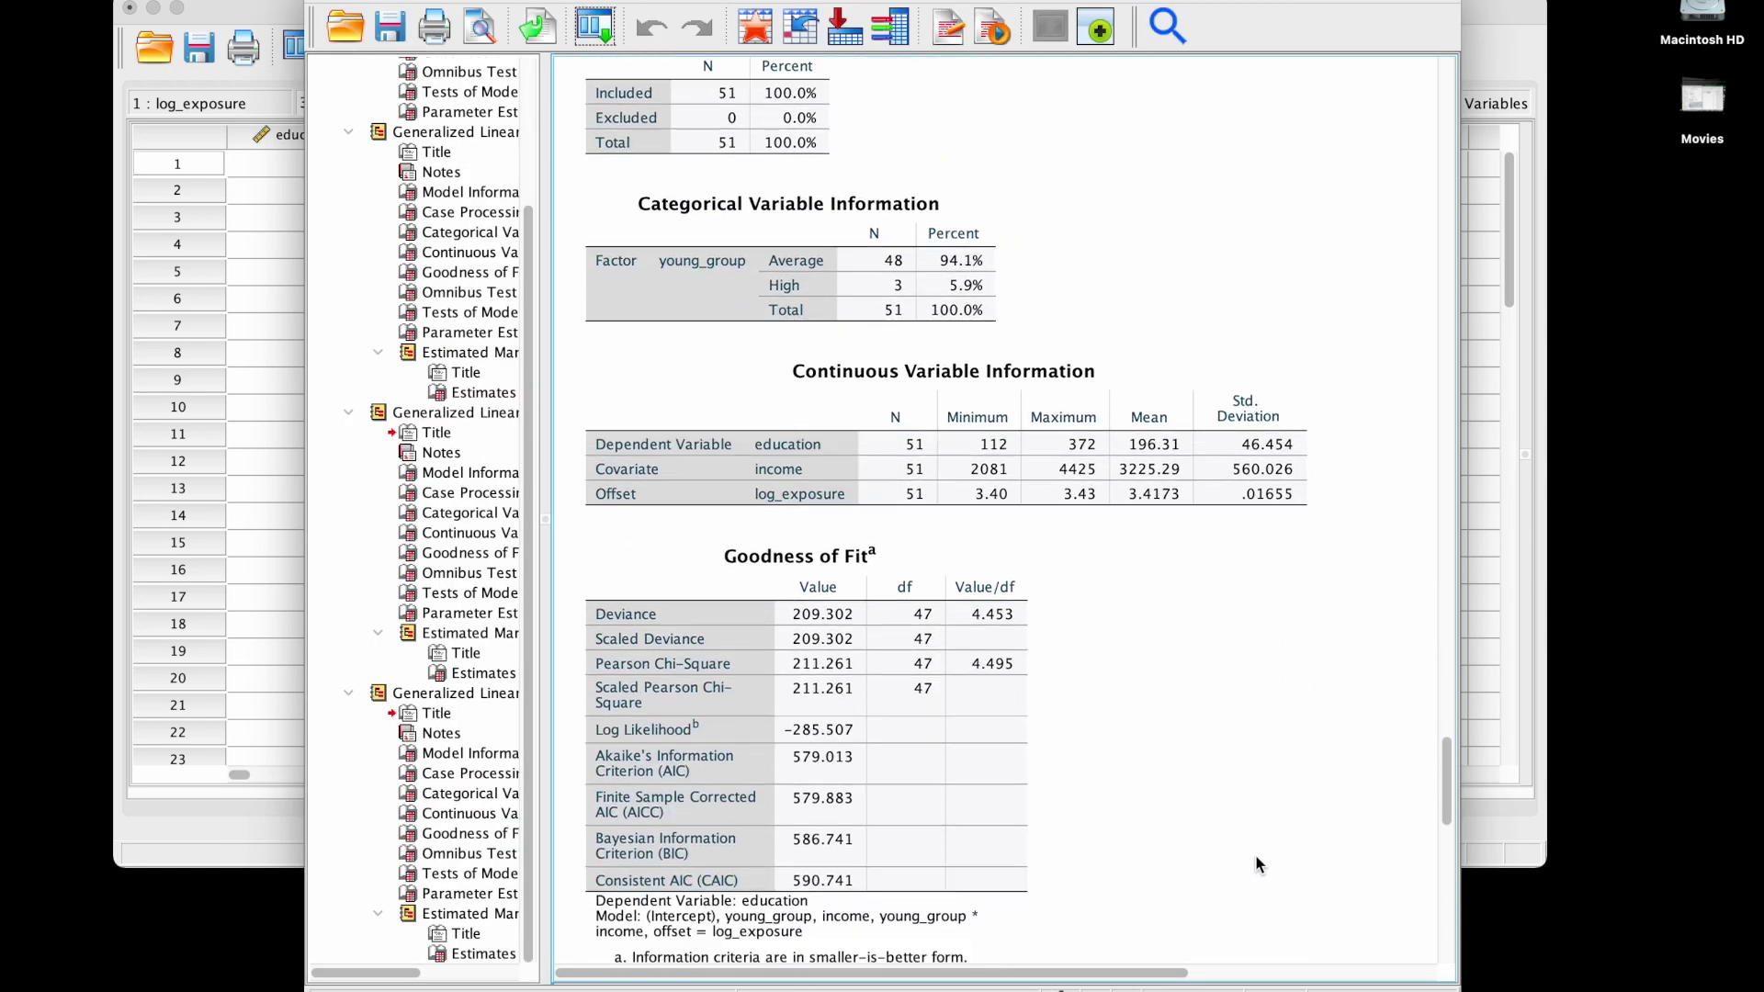
{"action": "scroll", "coordinate": [1256, 857], "scroll_direction": "down", "scroll_amount": 10}
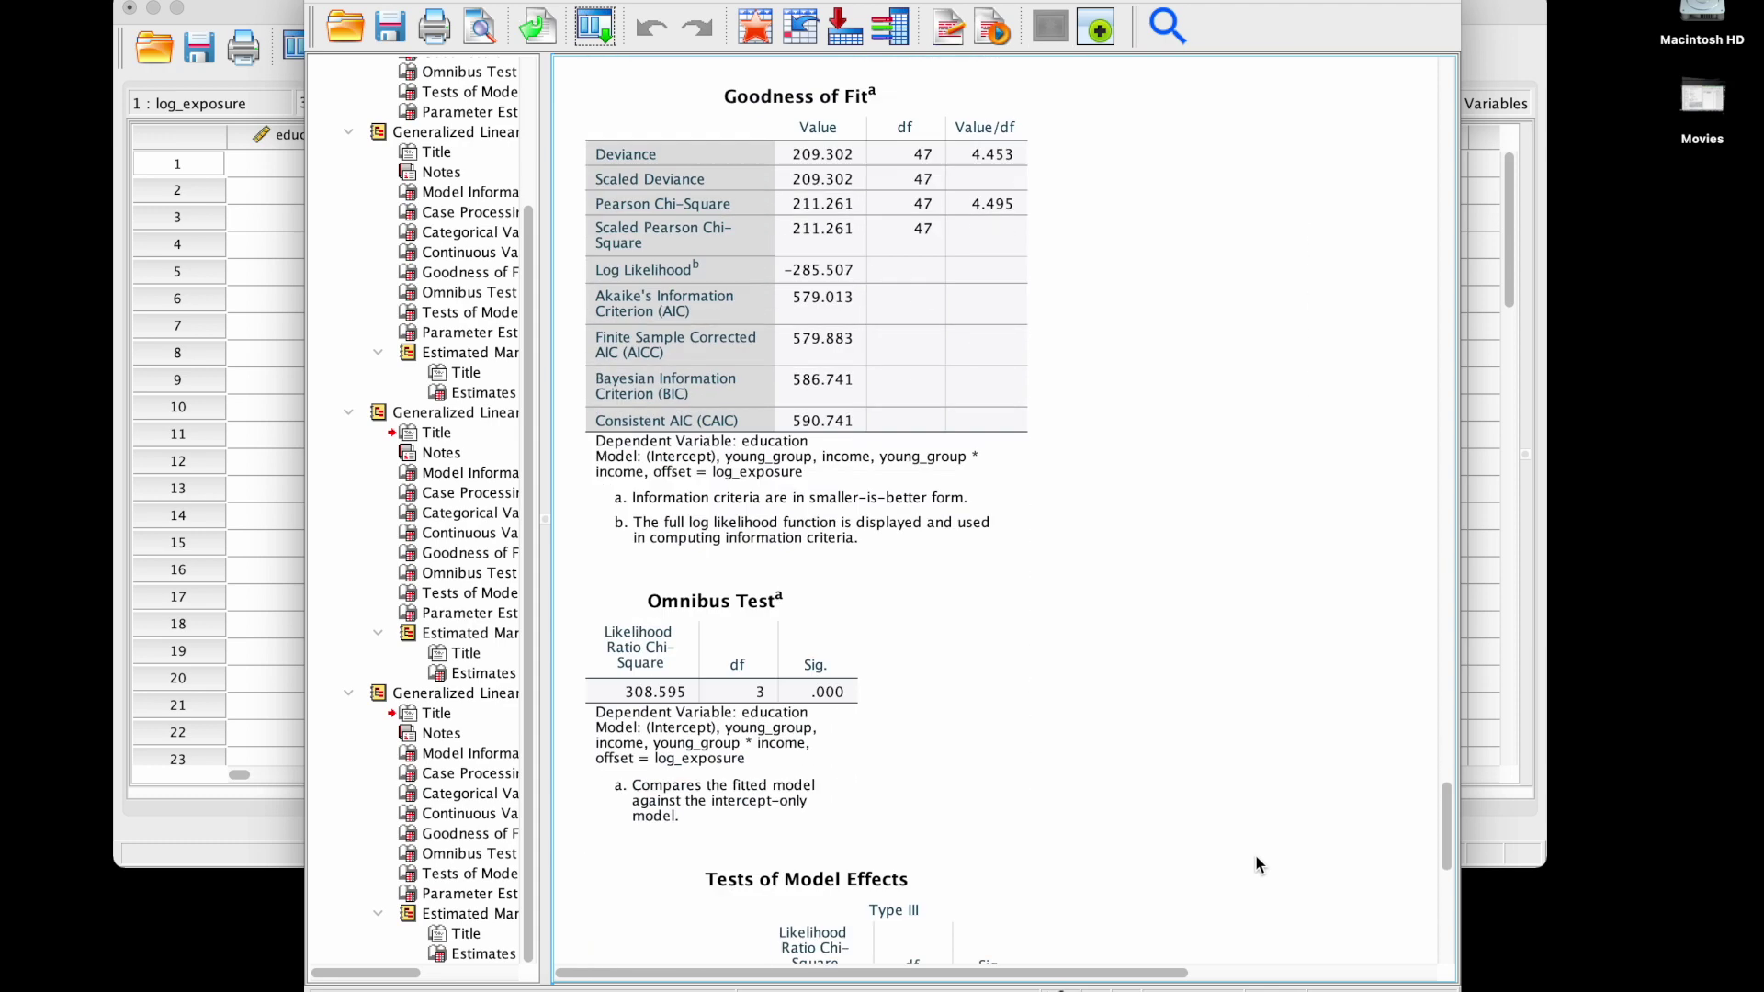
{"action": "scroll", "coordinate": [1256, 863], "scroll_direction": "down", "scroll_amount": 9}
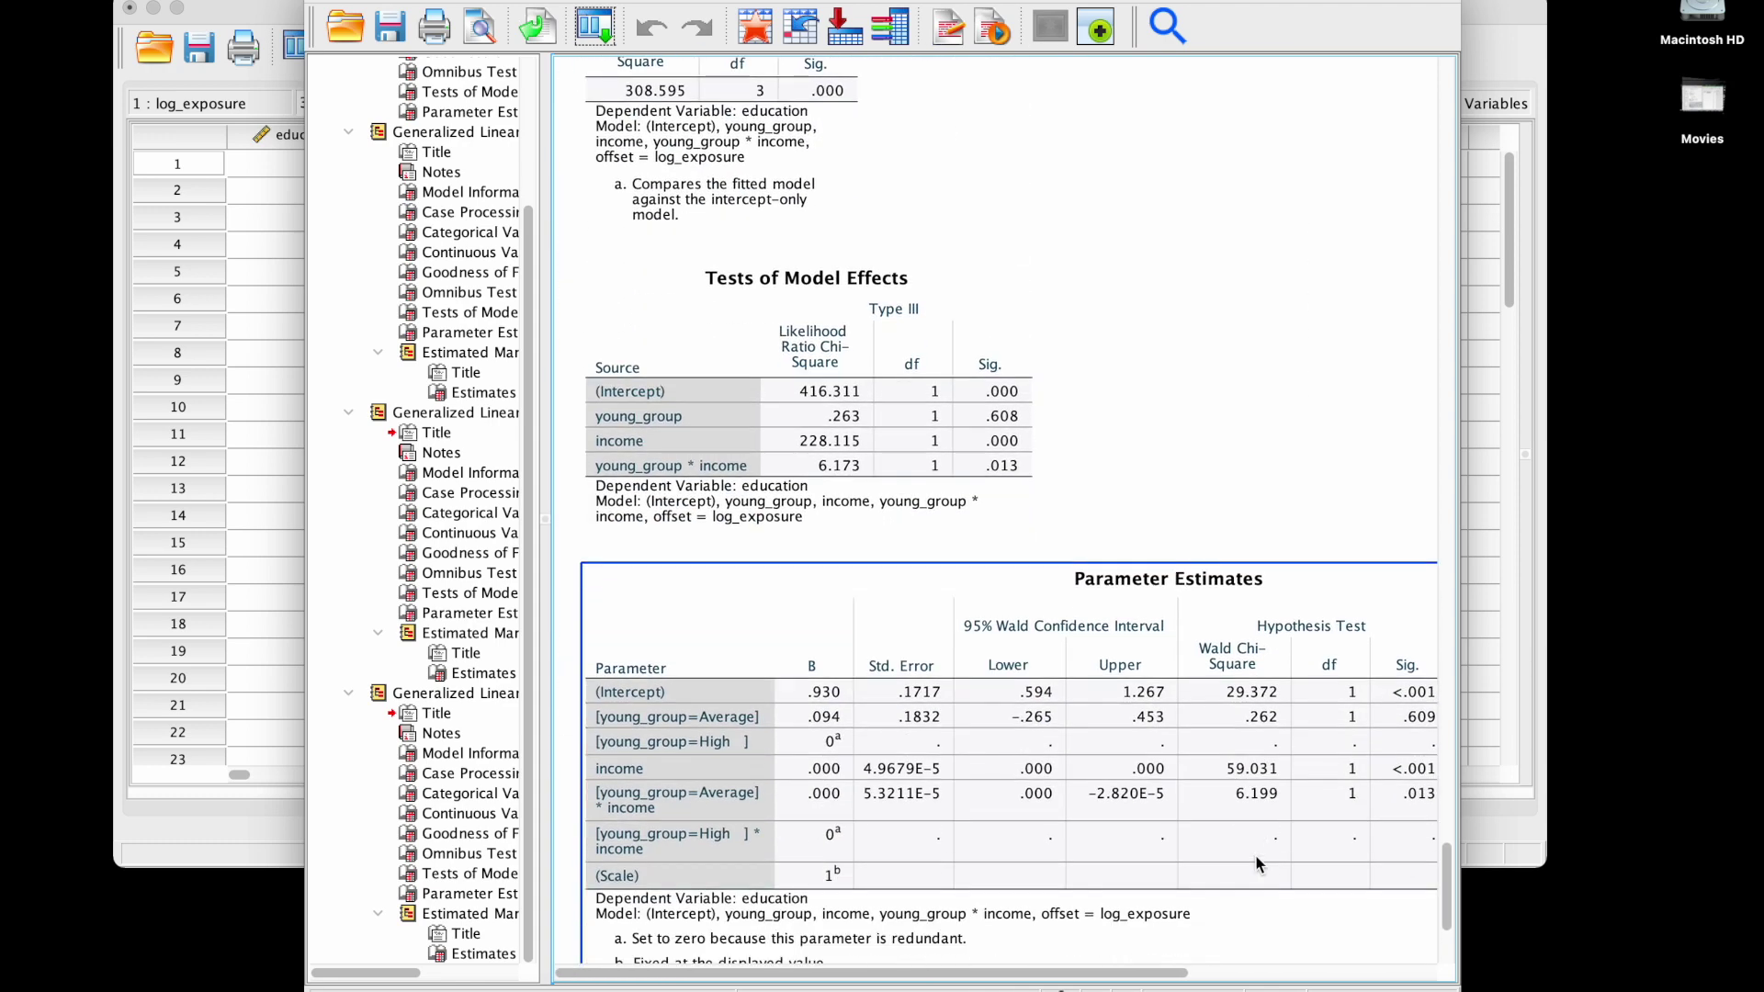
{"action": "scroll", "coordinate": [1256, 857], "scroll_direction": "down", "scroll_amount": 3}
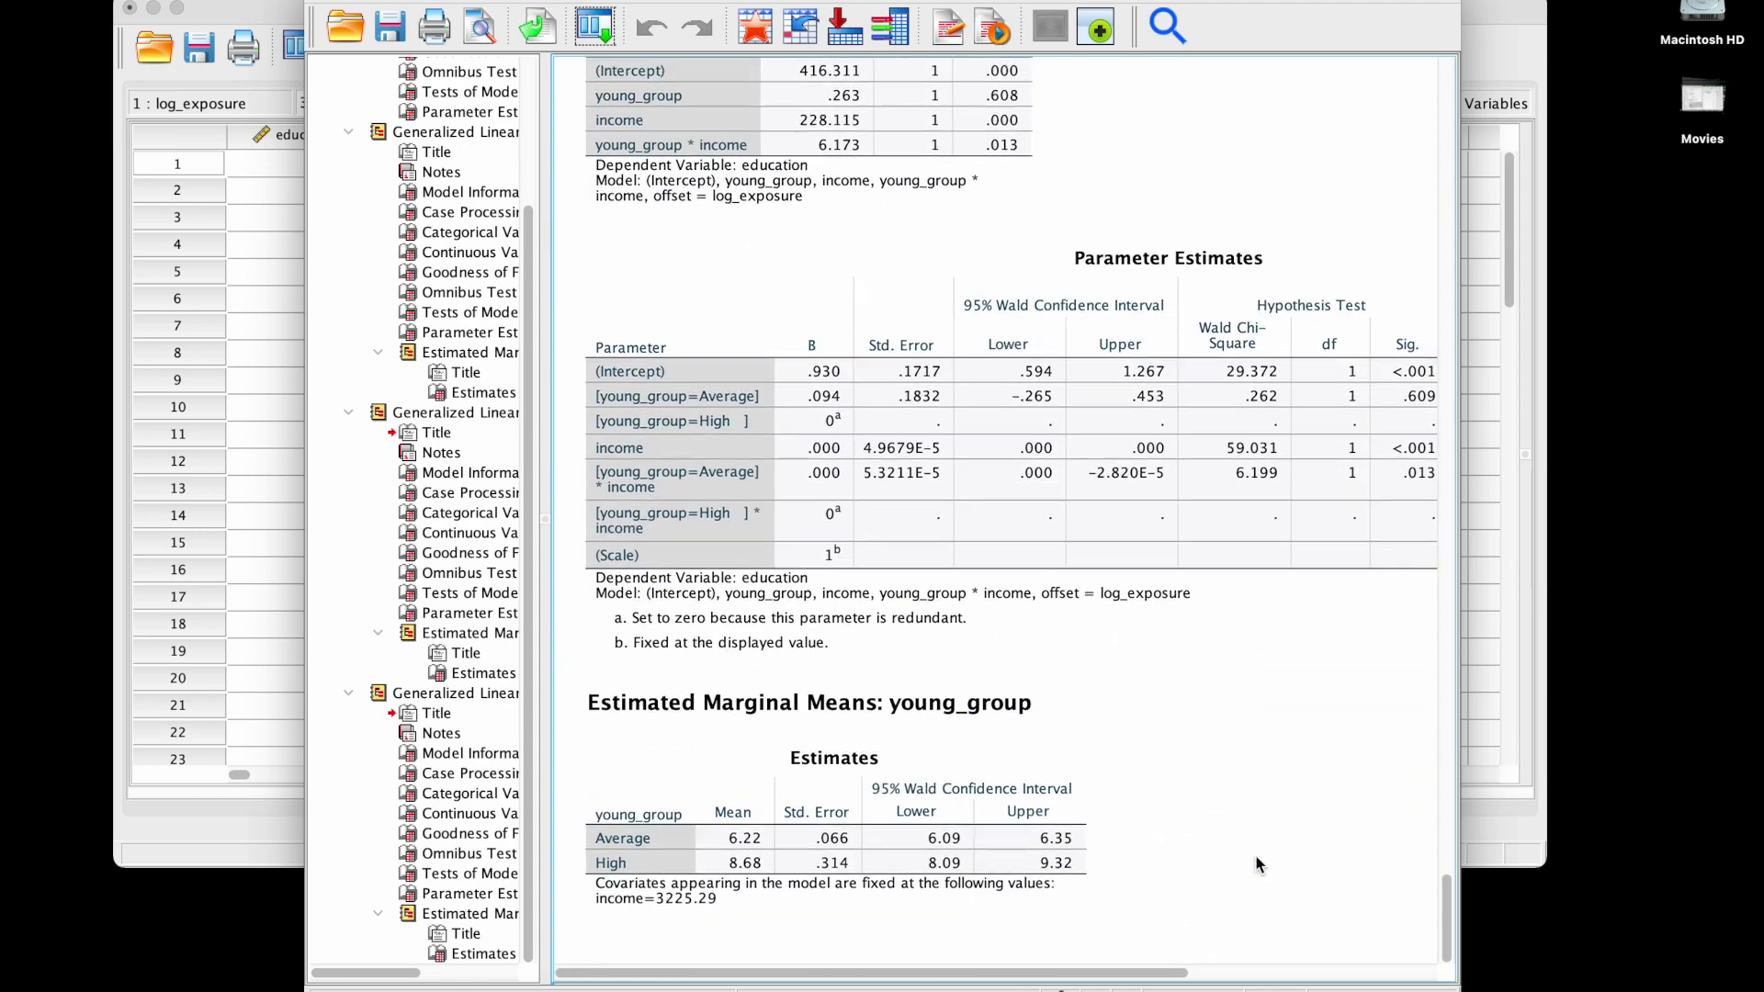
{"action": "scroll", "coordinate": [1257, 857], "scroll_direction": "up", "scroll_amount": 13}
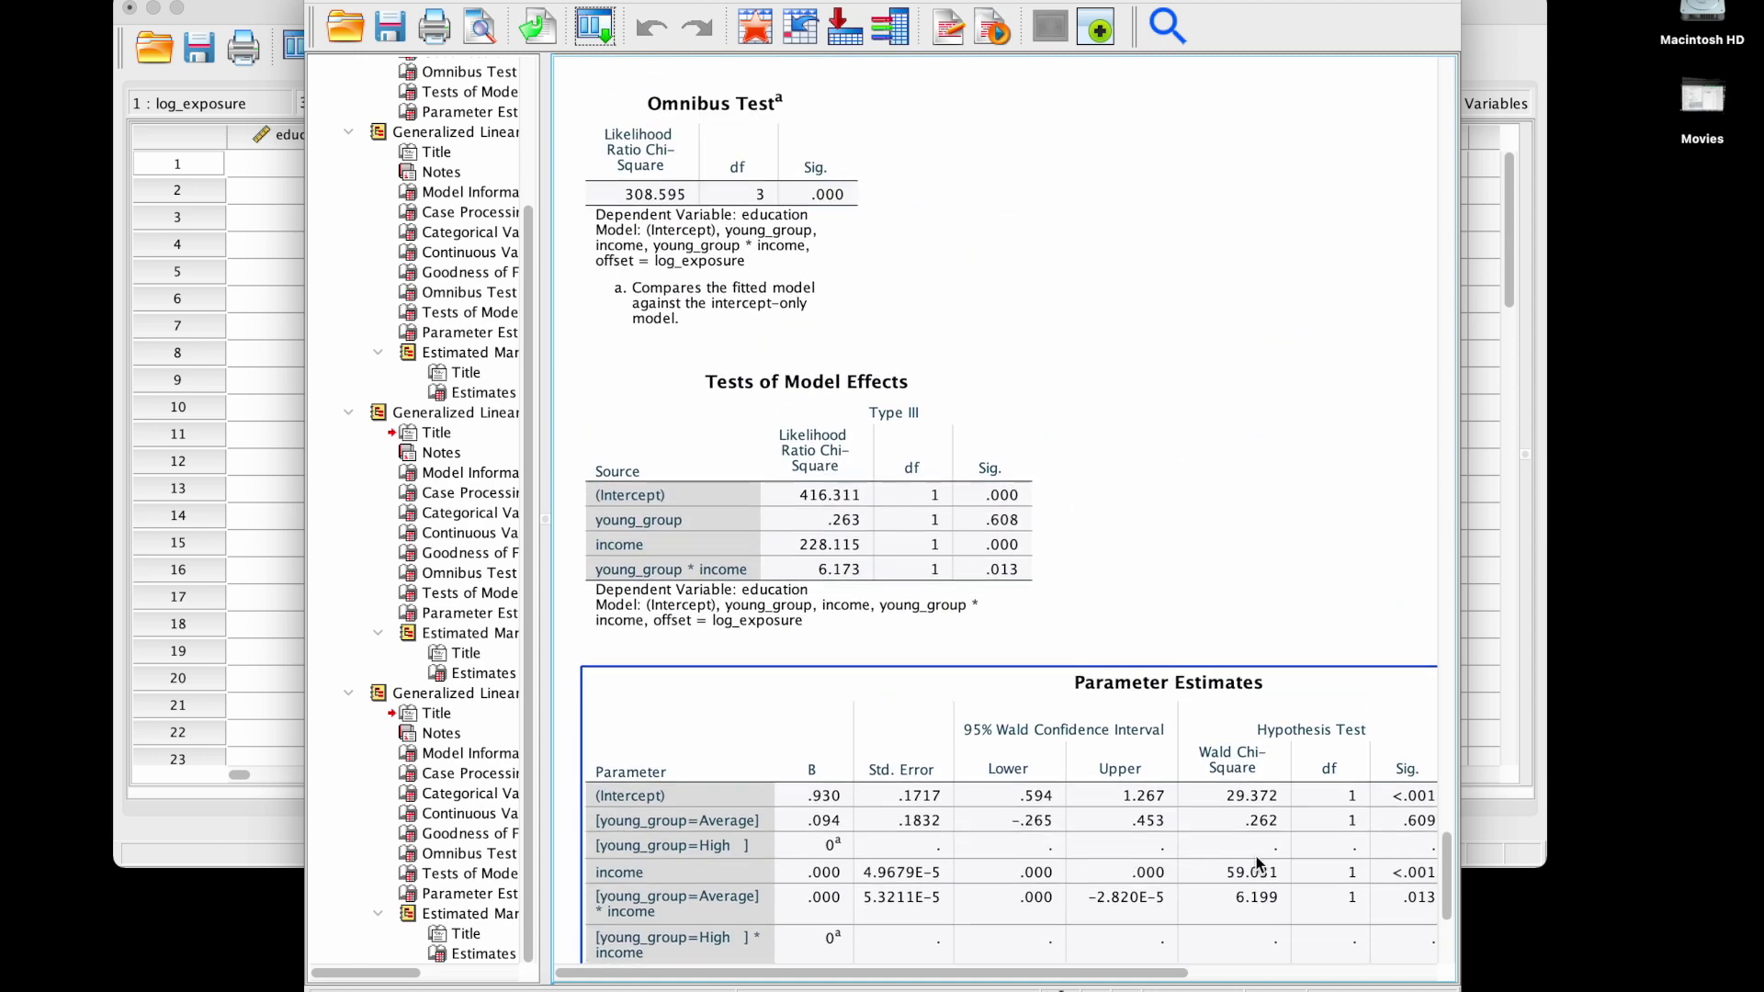
{"action": "scroll", "coordinate": [1258, 863], "scroll_direction": "down", "scroll_amount": 2}
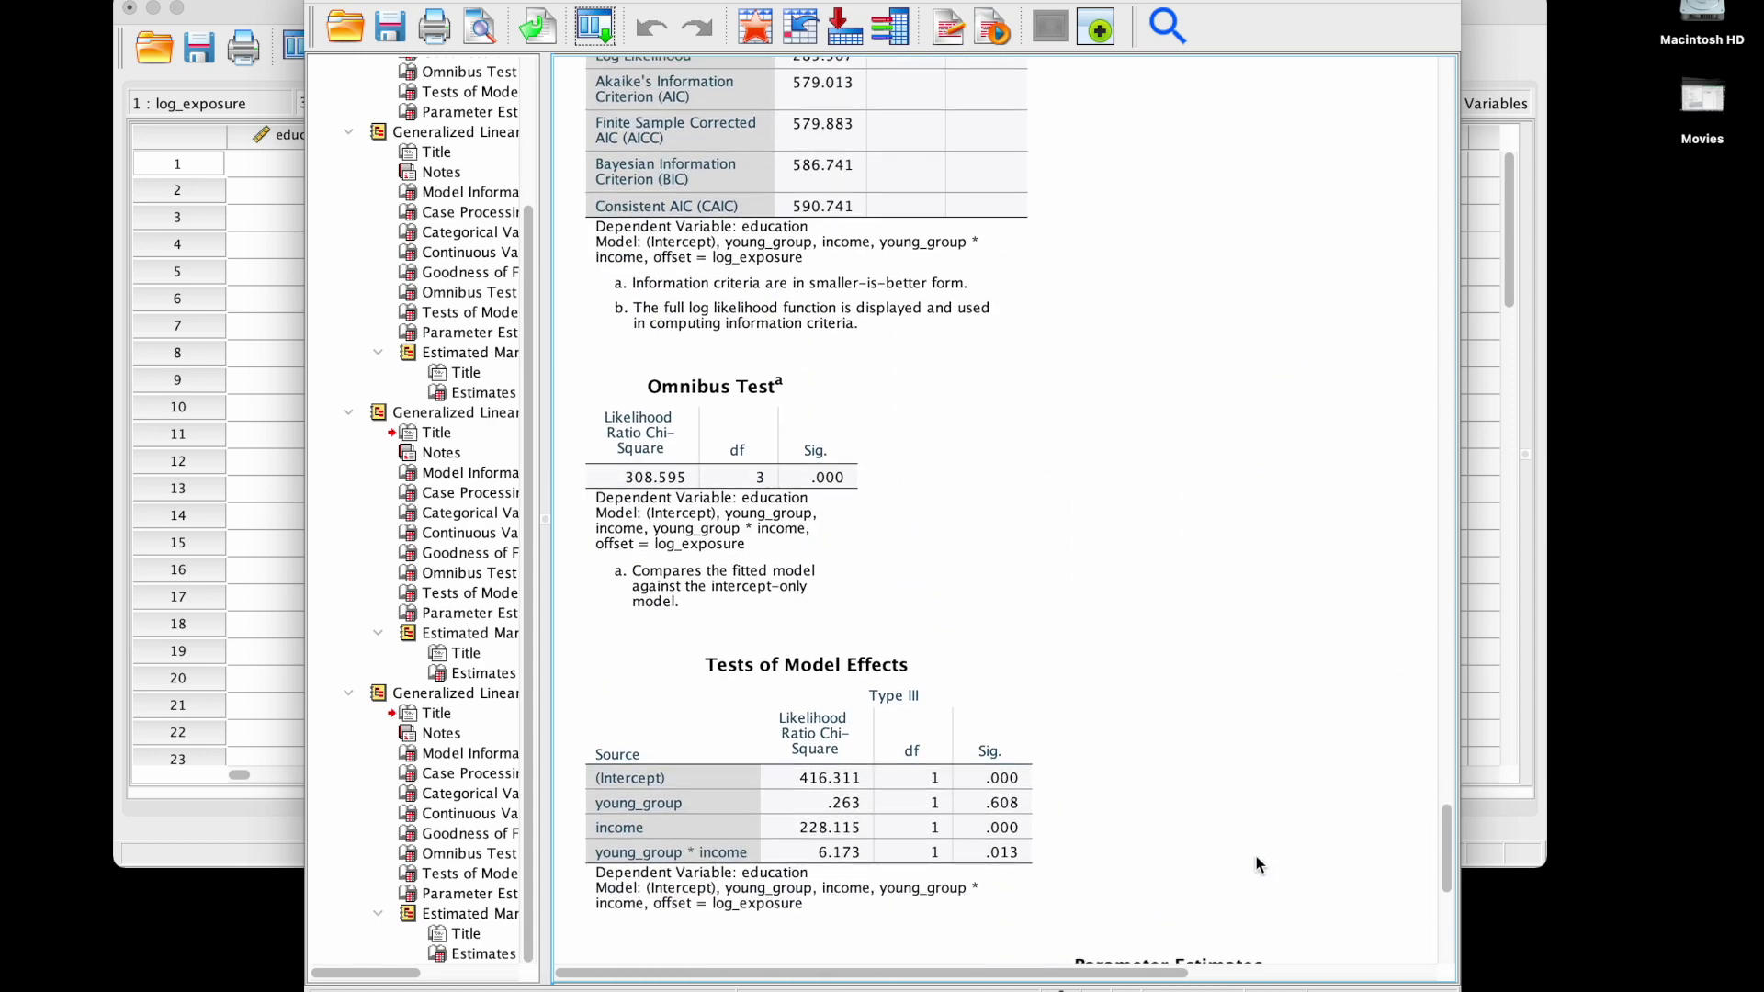
{"action": "scroll", "coordinate": [1258, 864], "scroll_direction": "down", "scroll_amount": 4}
{"action": "left_click", "coordinate": [1171, 610]}
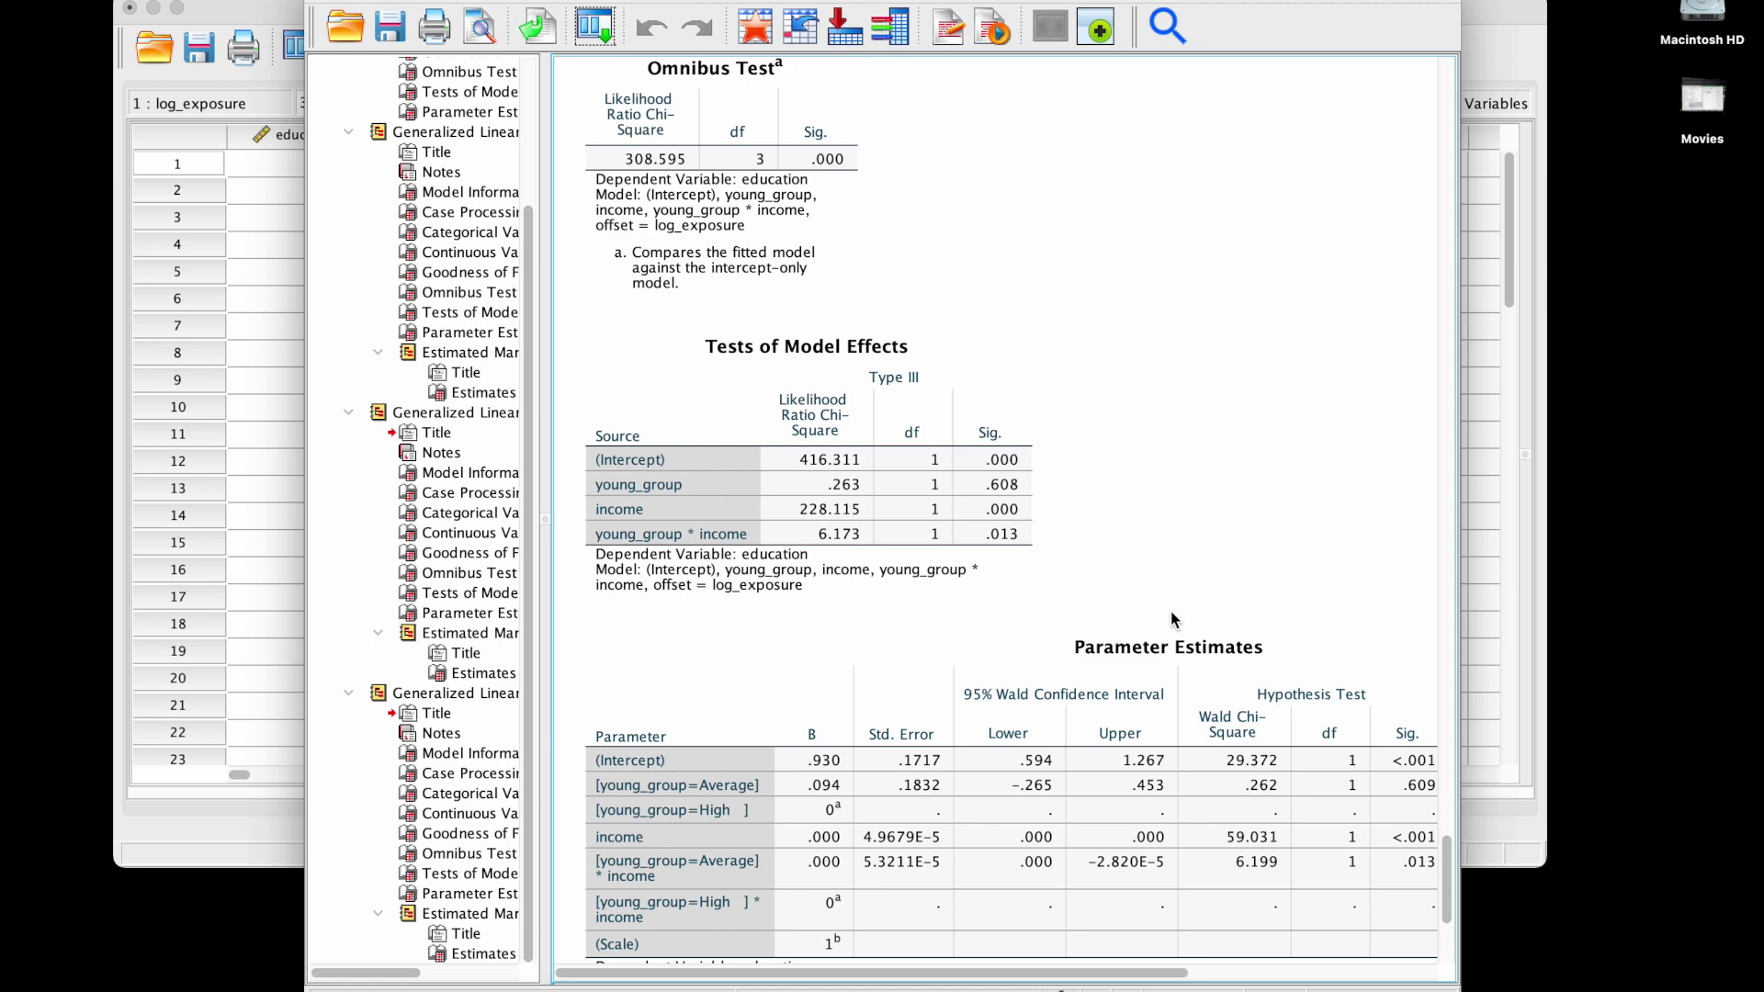
{"action": "scroll", "coordinate": [756, 321], "scroll_direction": "down", "scroll_amount": 5}
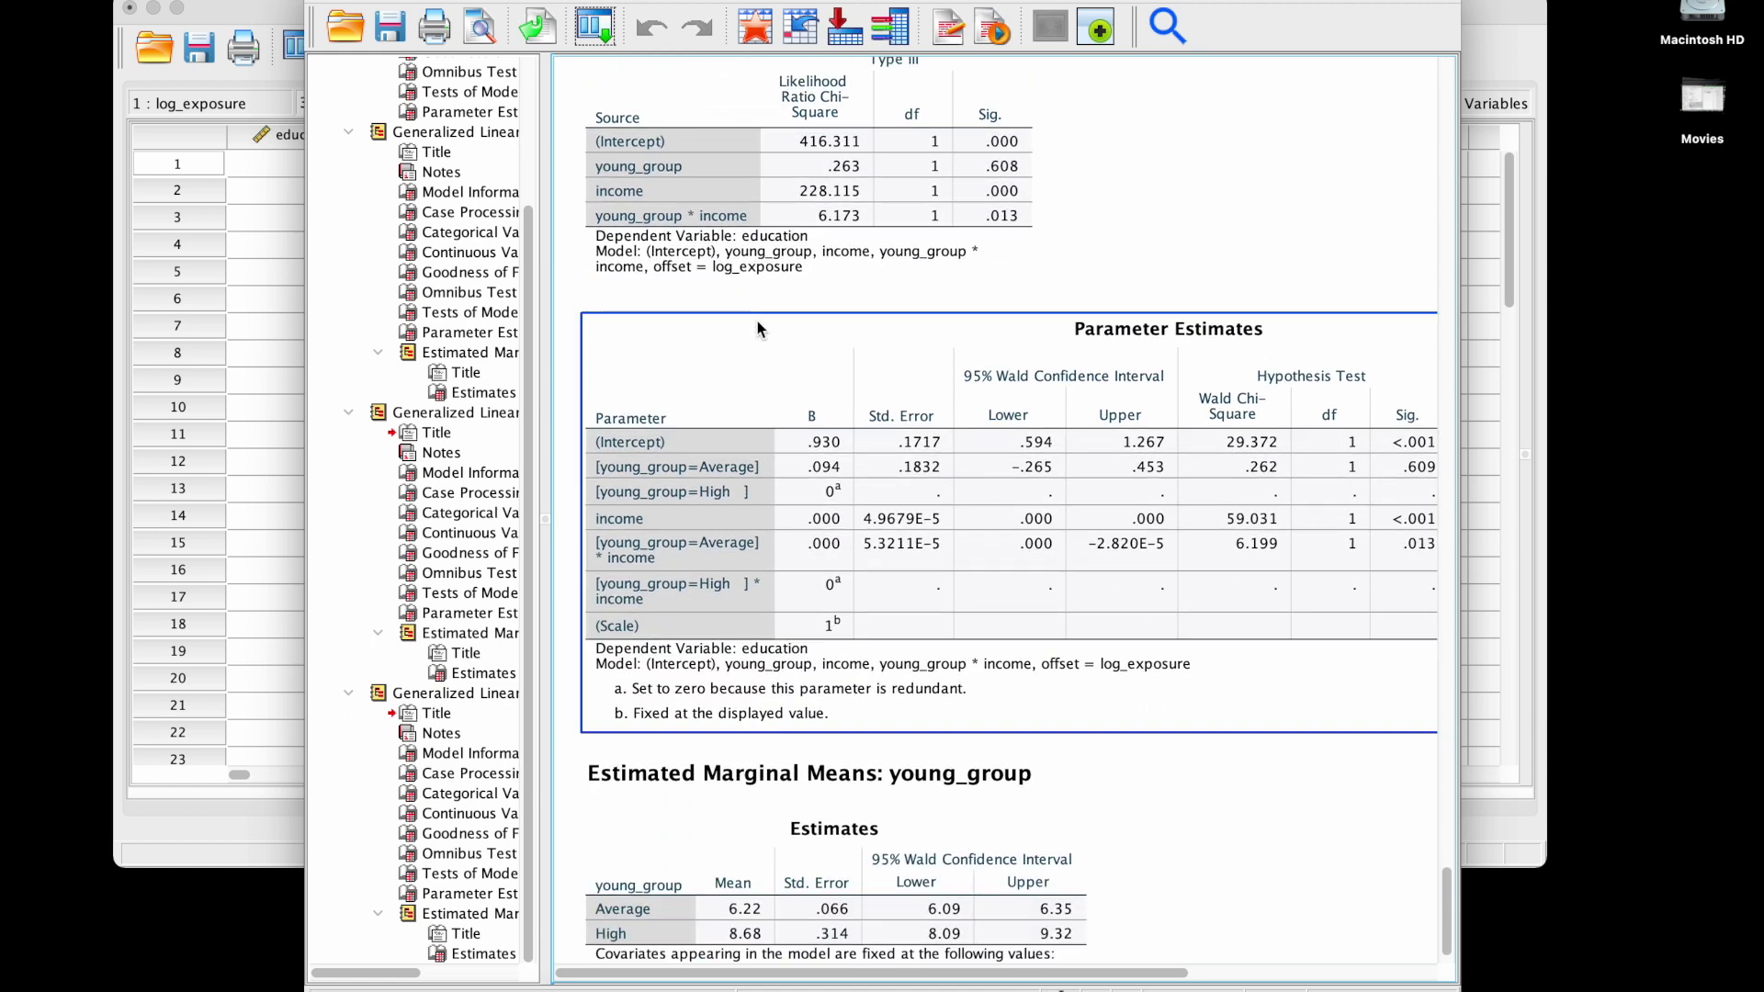
{"action": "scroll", "coordinate": [757, 321], "scroll_direction": "up", "scroll_amount": 2}
{"action": "left_click", "coordinate": [757, 322]}
{"action": "scroll", "coordinate": [757, 321], "scroll_direction": "down", "scroll_amount": 3}
{"action": "left_click", "coordinate": [757, 321]}
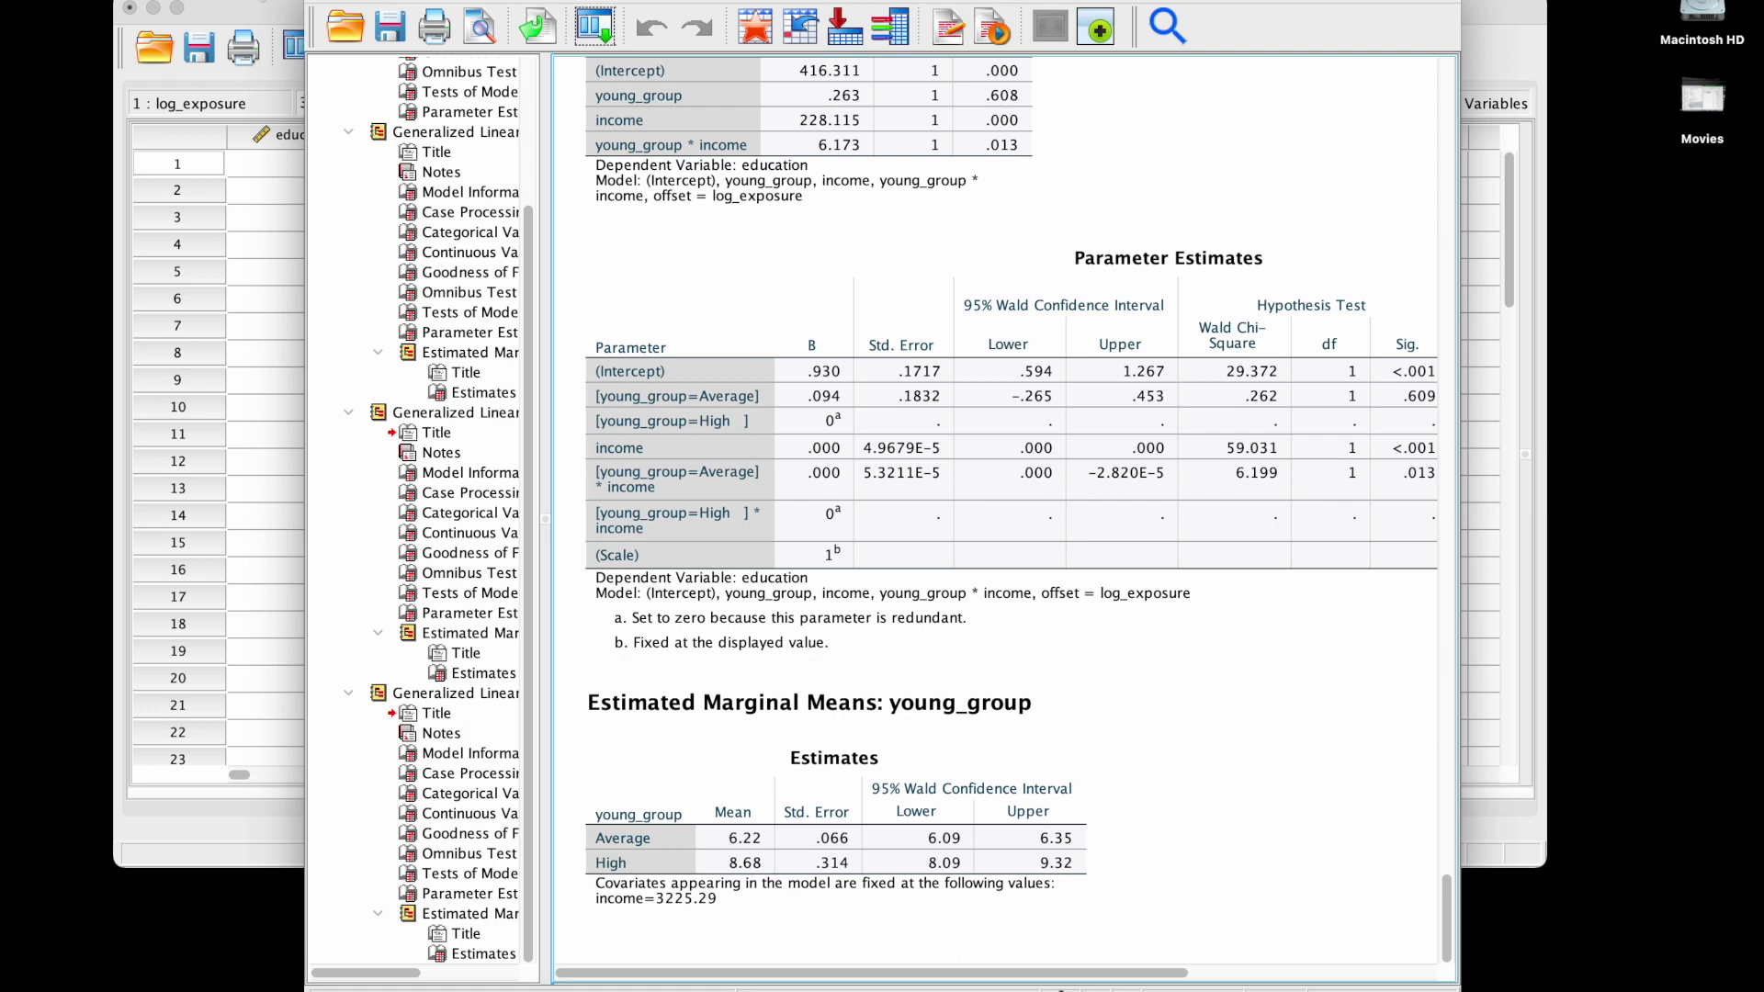
{"action": "left_click", "coordinate": [757, 575]}
{"action": "left_click", "coordinate": [1037, 823]}
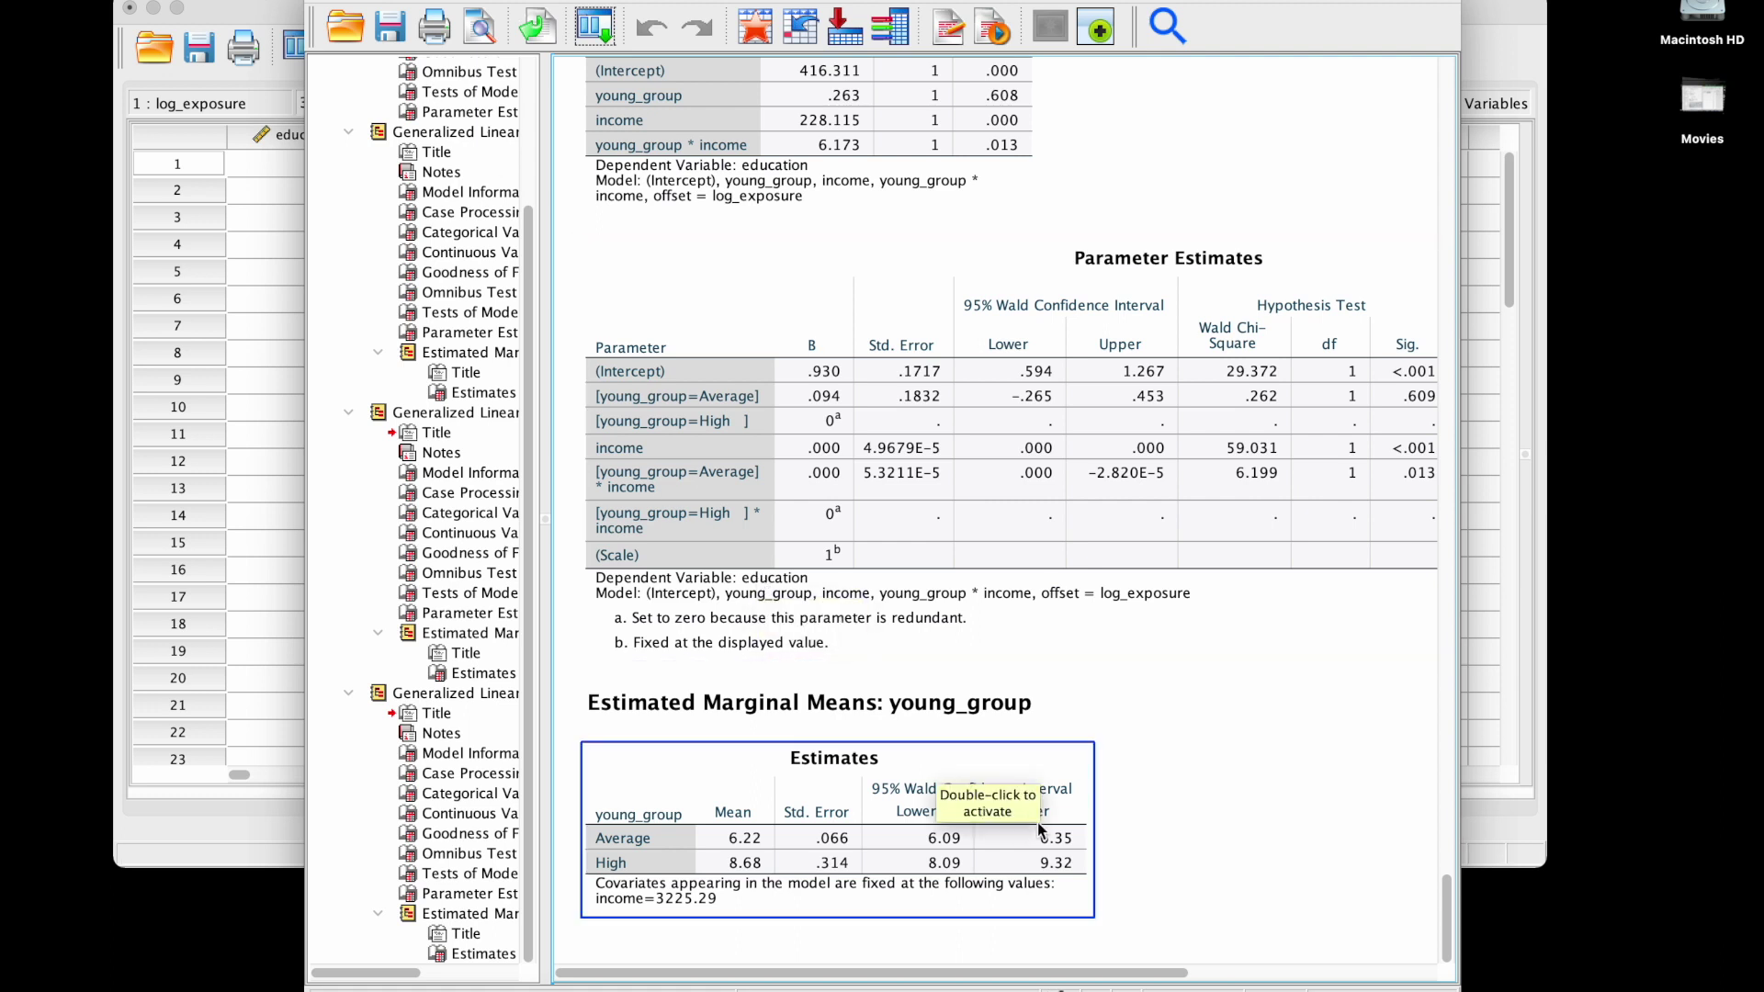